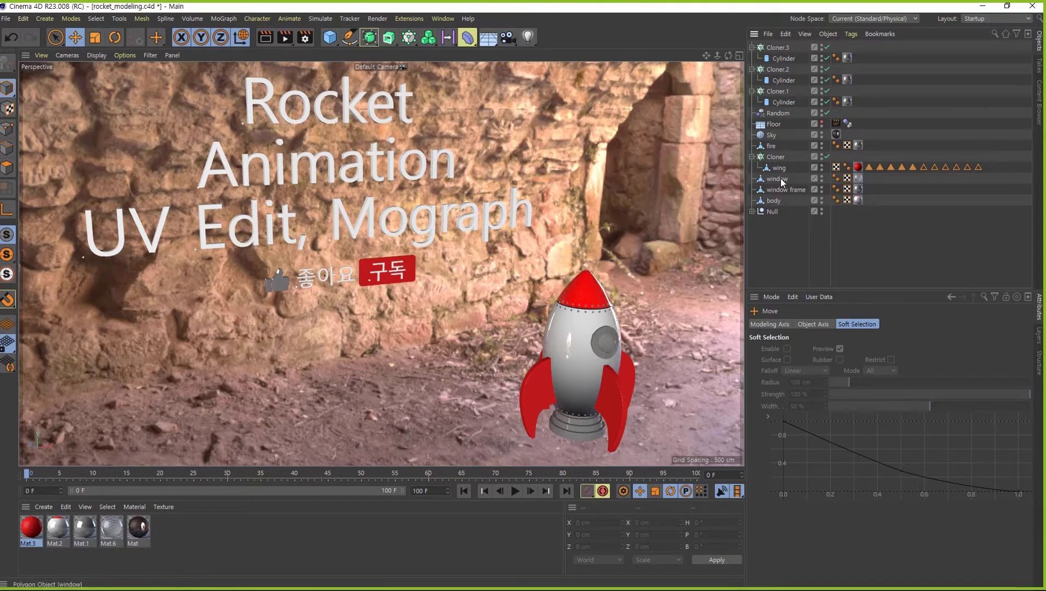
Select Cloner.3, Cloner.2 and Cloner.1, undo an accidental move, then clear the selection
{"action": "left_click", "coordinate": [777, 47]}
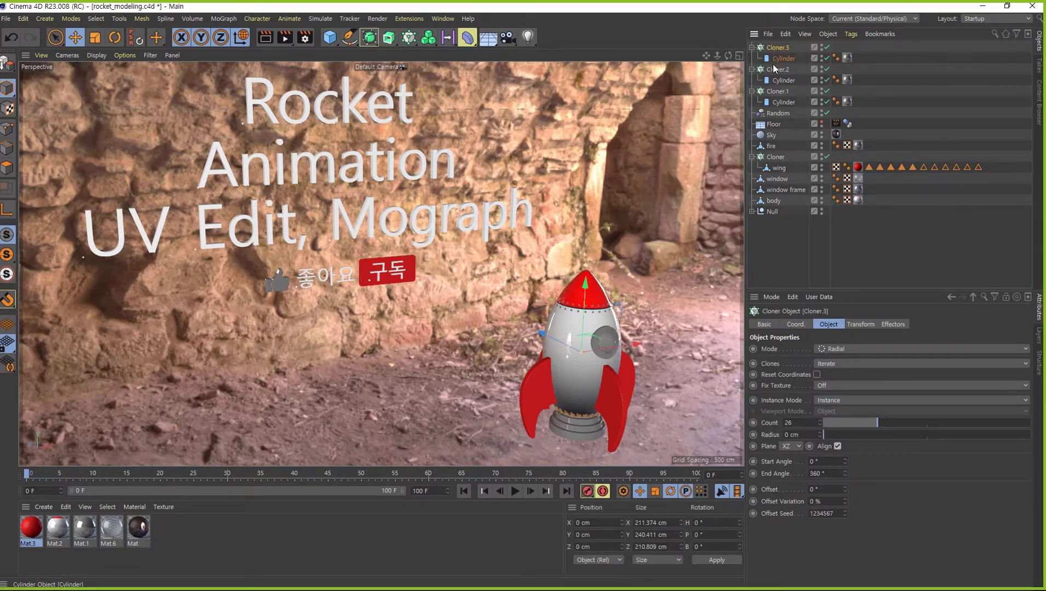
{"action": "left_click_drag", "start_coordinate": [605, 323], "coordinate": [606, 324]}
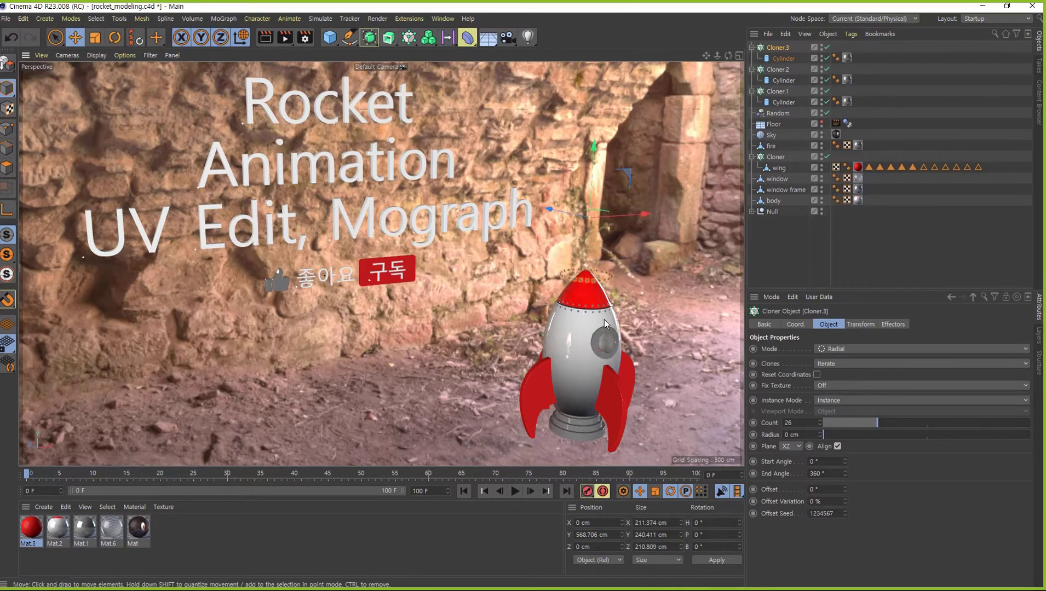
{"action": "key", "text": "ctrl+z"}
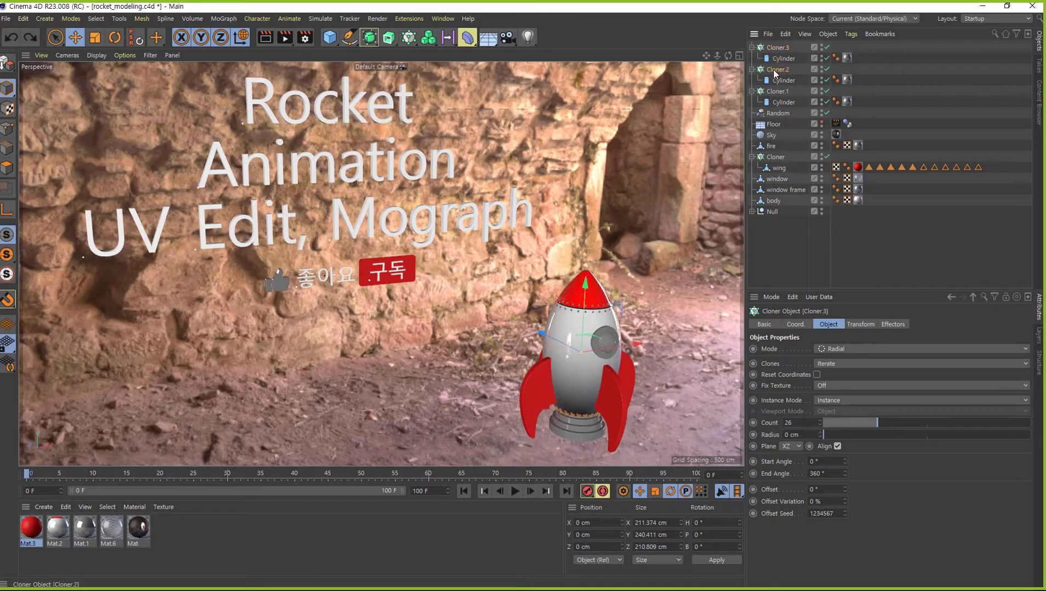
{"action": "left_click", "coordinate": [773, 70], "text": "ctrl"}
{"action": "left_click", "coordinate": [779, 91], "text": "ctrl"}
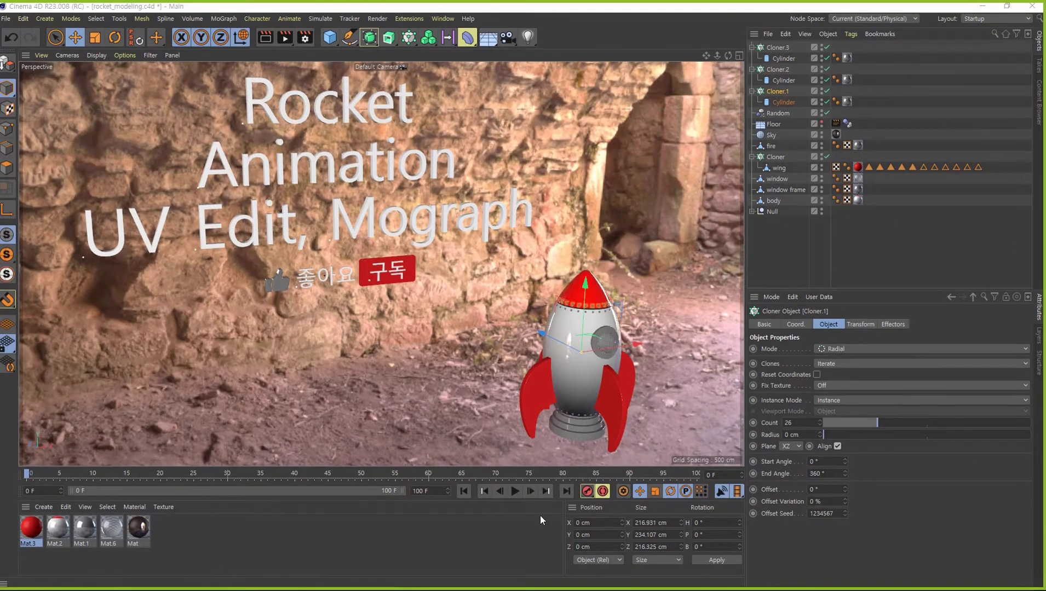
{"action": "left_click", "coordinate": [873, 263]}
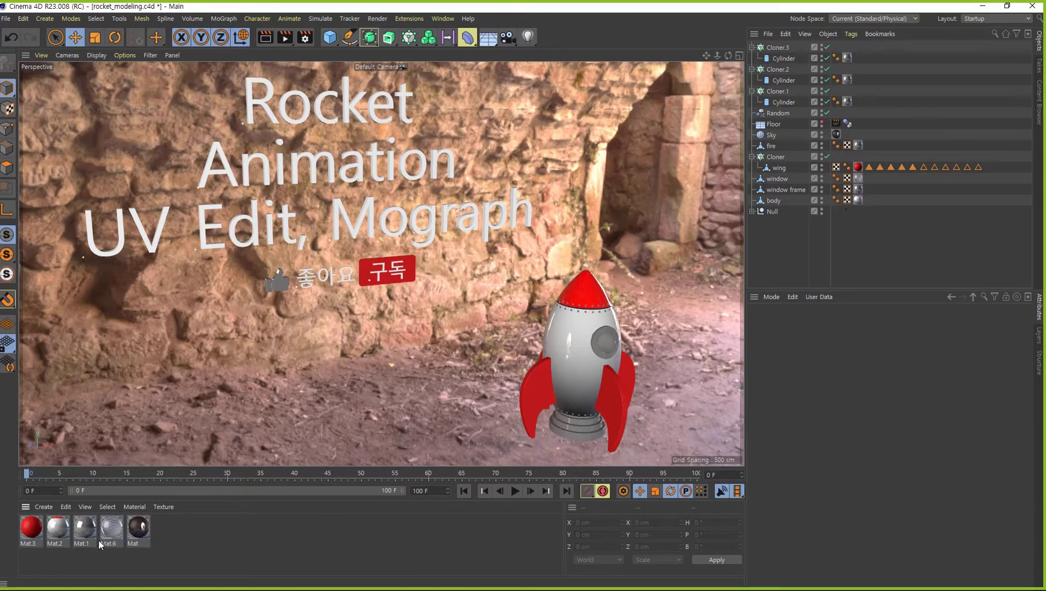
Delete the material tags on the cylinders and fire, keeping the Sky's background material
{"action": "left_click_drag", "start_coordinate": [116, 556], "coordinate": [34, 524]}
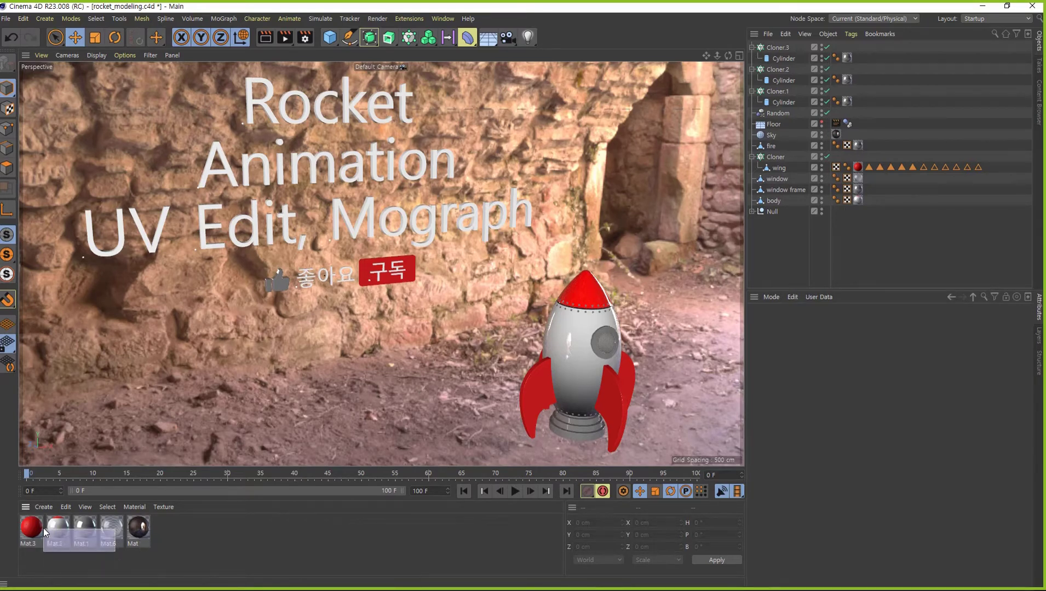
{"action": "left_click", "coordinate": [196, 556]}
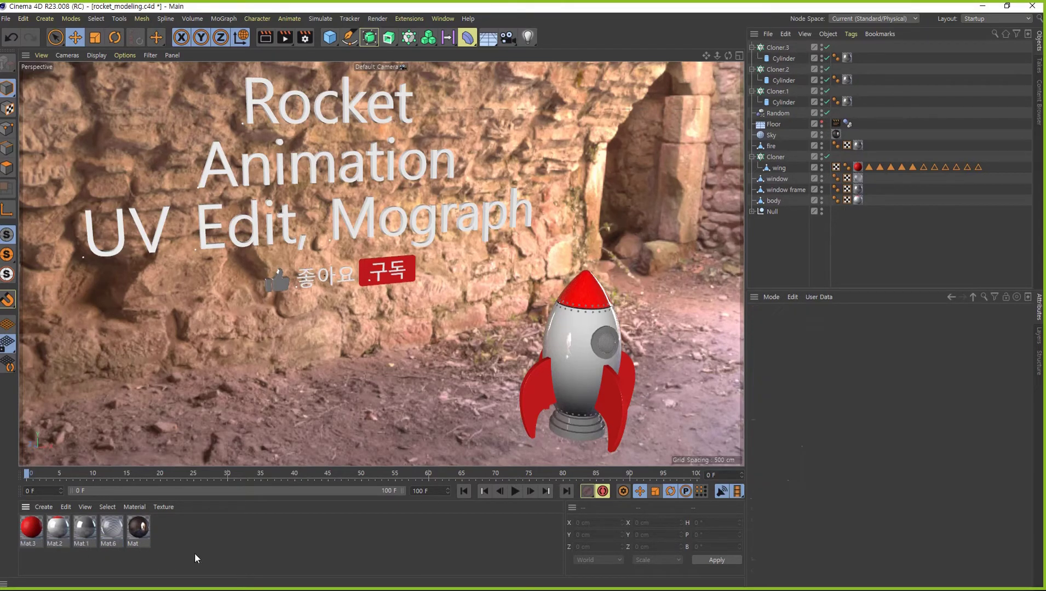
{"action": "left_click_drag", "start_coordinate": [858, 56], "coordinate": [857, 143]}
{"action": "key", "text": "Delete"}
{"action": "key", "text": "Delete"}
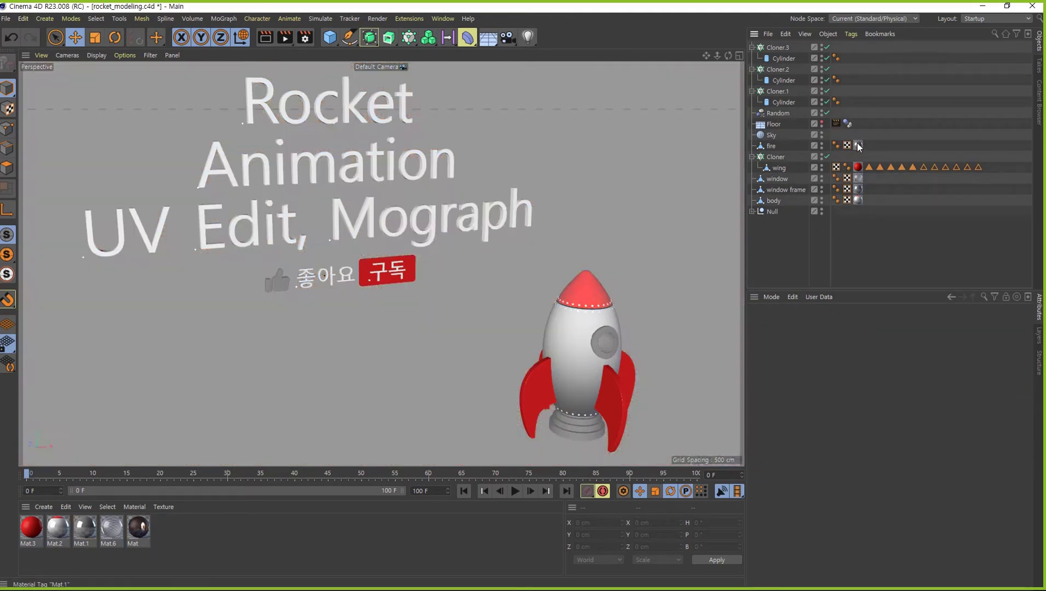
{"action": "key", "text": "ctrl+z"}
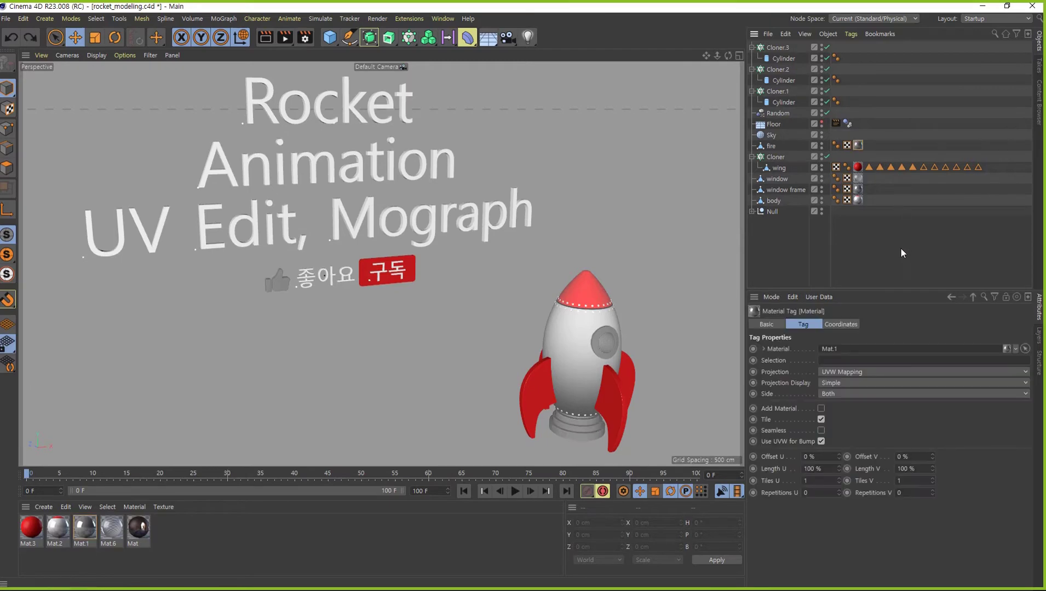
{"action": "left_click", "coordinate": [895, 268]}
{"action": "key", "text": "ctrl+y"}
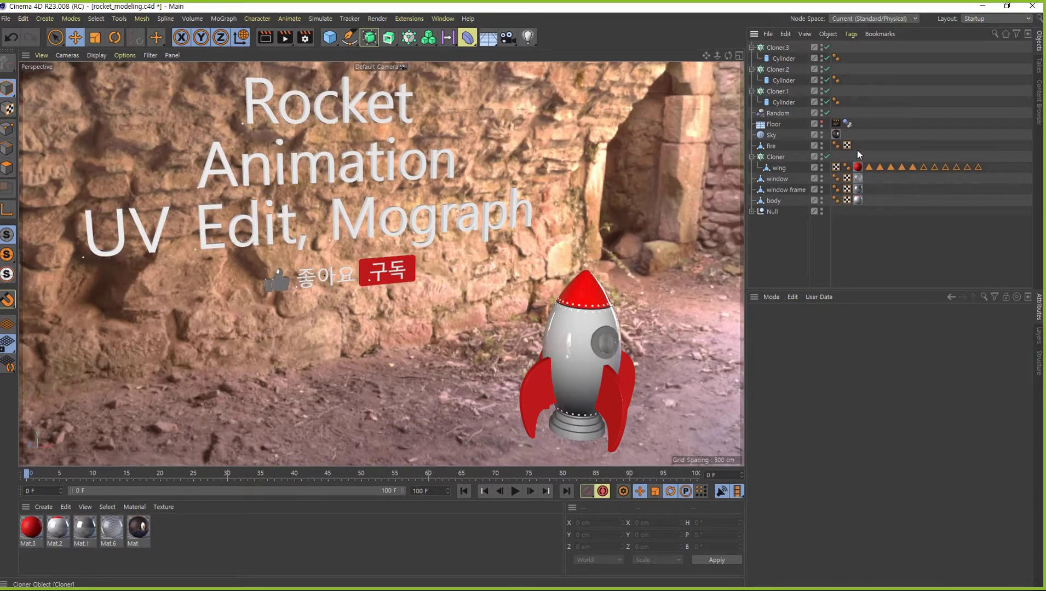
Delete the rocket parts' material tags and the wing's polygon-selection tags; place its UVW tag after Phong
{"action": "left_click_drag", "start_coordinate": [857, 152], "coordinate": [871, 211]}
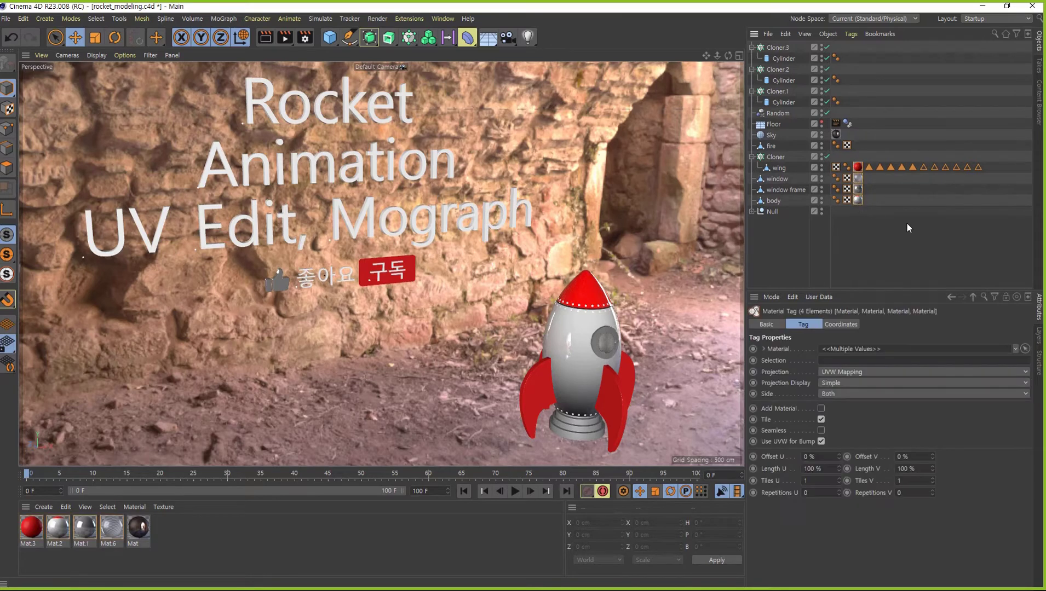
{"action": "key", "text": "Delete"}
{"action": "left_click_drag", "start_coordinate": [985, 160], "coordinate": [855, 173]}
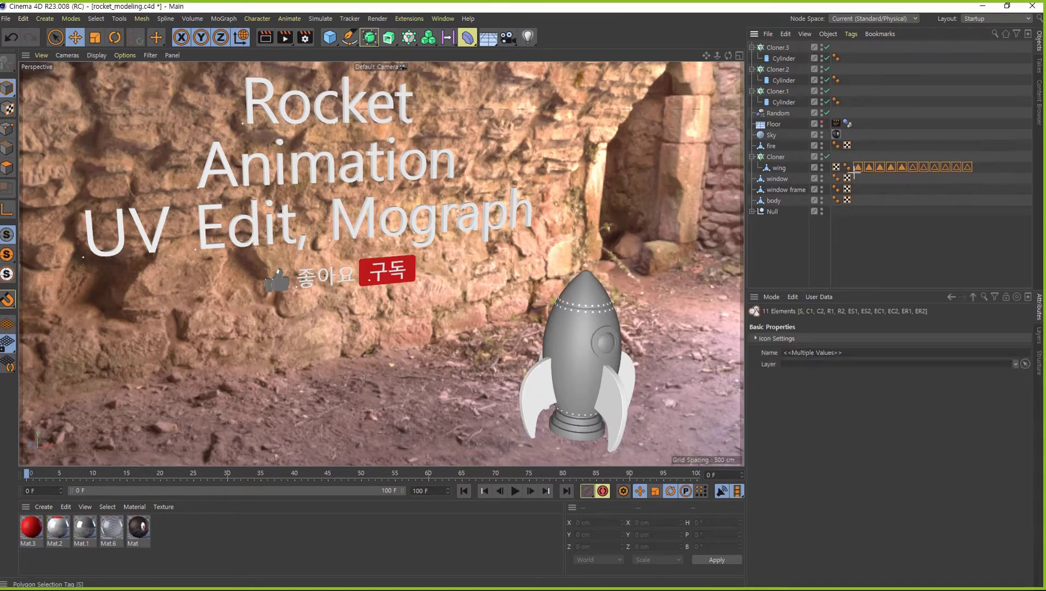
{"action": "key", "text": "Delete"}
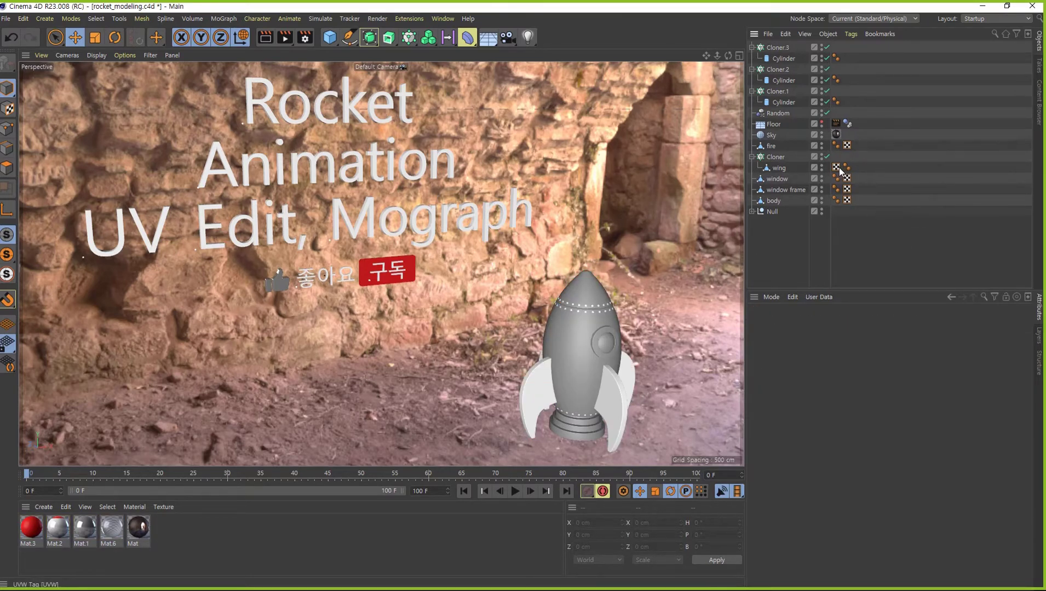
{"action": "left_click_drag", "start_coordinate": [840, 171], "coordinate": [854, 171]}
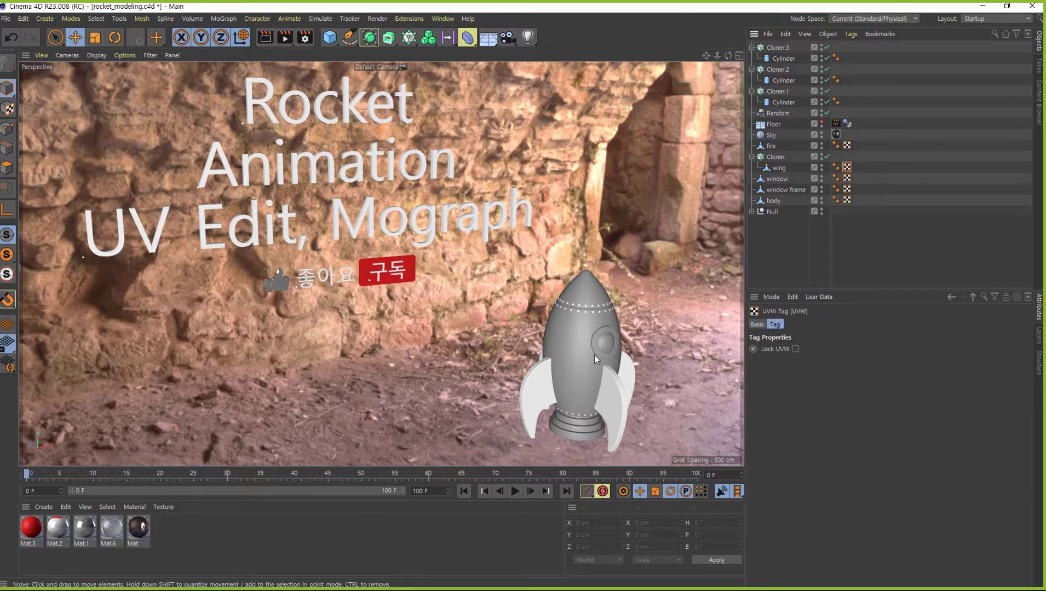
Delete Cloner.3, Cloner.2, Cloner.1 with its cylinder, and the Random object
{"action": "left_click", "coordinate": [779, 48]}
{"action": "key", "text": "Down"}
{"action": "key", "text": "Down"}
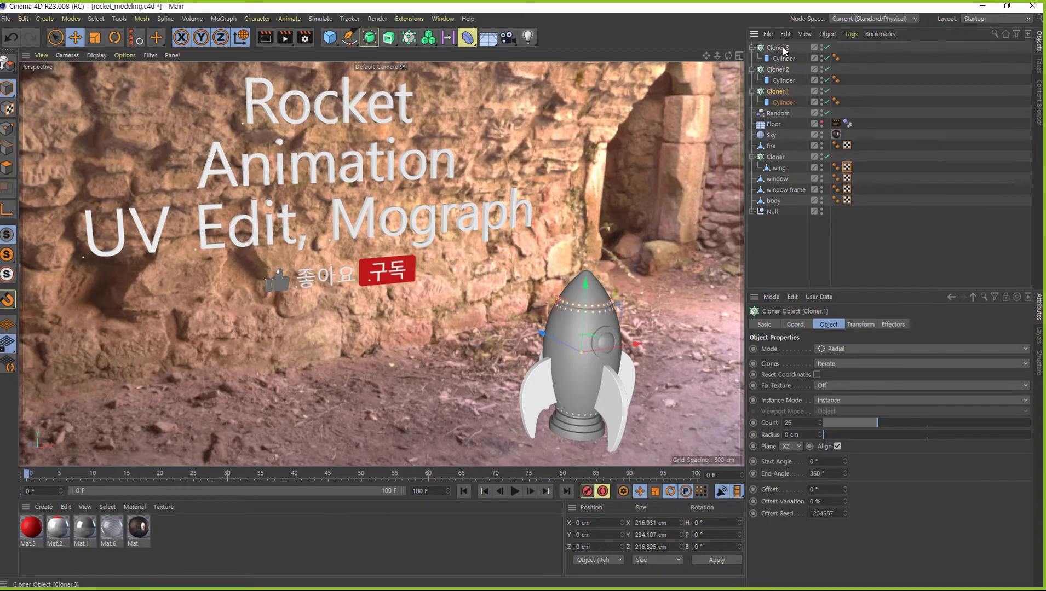
{"action": "left_click", "coordinate": [783, 48]}
{"action": "key", "text": "Delete"}
{"action": "left_click", "coordinate": [782, 49]}
{"action": "key", "text": "Delete"}
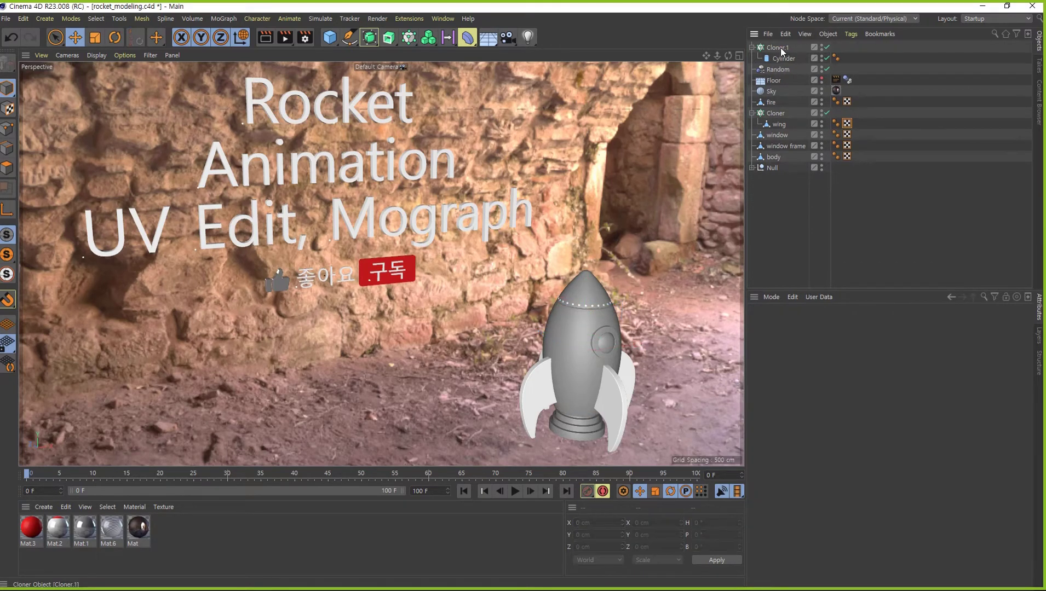
{"action": "left_click", "coordinate": [782, 50]}
{"action": "key", "text": "Delete"}
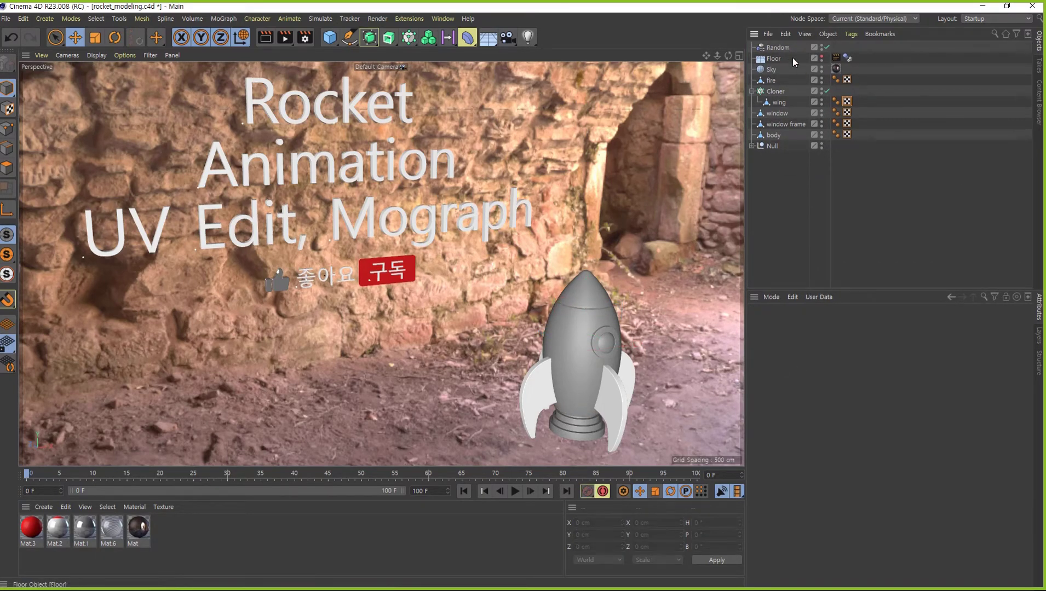
{"action": "left_click", "coordinate": [779, 48]}
{"action": "key", "text": "Delete"}
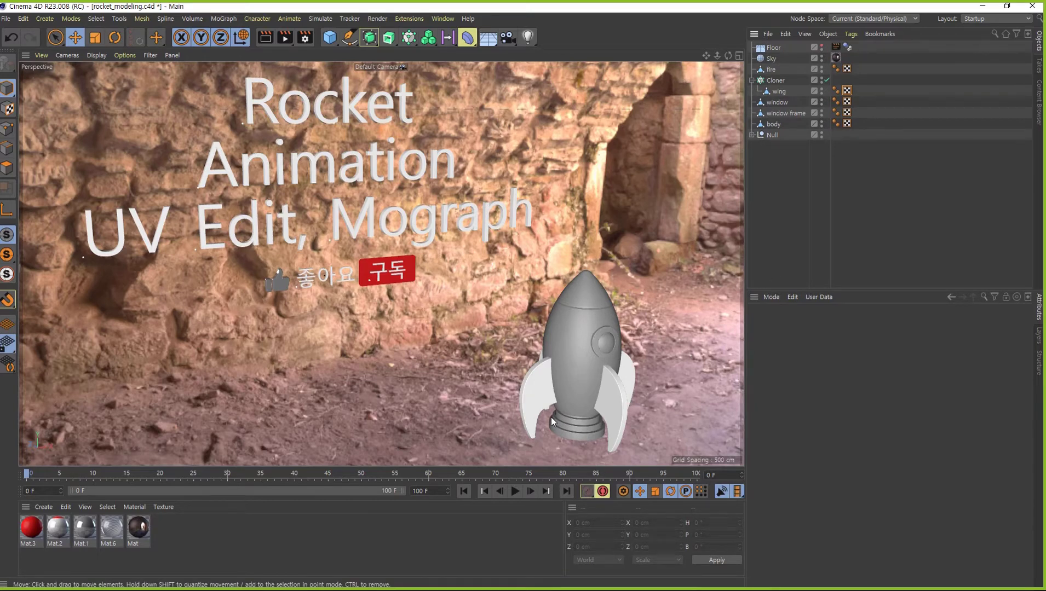
{"action": "mouse_move", "coordinate": [582, 384]}
{"action": "left_mouse_down", "text": "alt"}
{"action": "mouse_move", "coordinate": [300, 310]}
{"action": "mouse_move", "coordinate": [426, 316]}
{"action": "mouse_move", "coordinate": [427, 281]}
{"action": "mouse_move", "coordinate": [562, 239]}
{"action": "left_mouse_up", "text": "alt"}
Zoom in with the mouse wheel until the rocket fills the perspective view
{"action": "scroll", "coordinate": [519, 330], "scroll_direction": "up", "scroll_amount": 4}
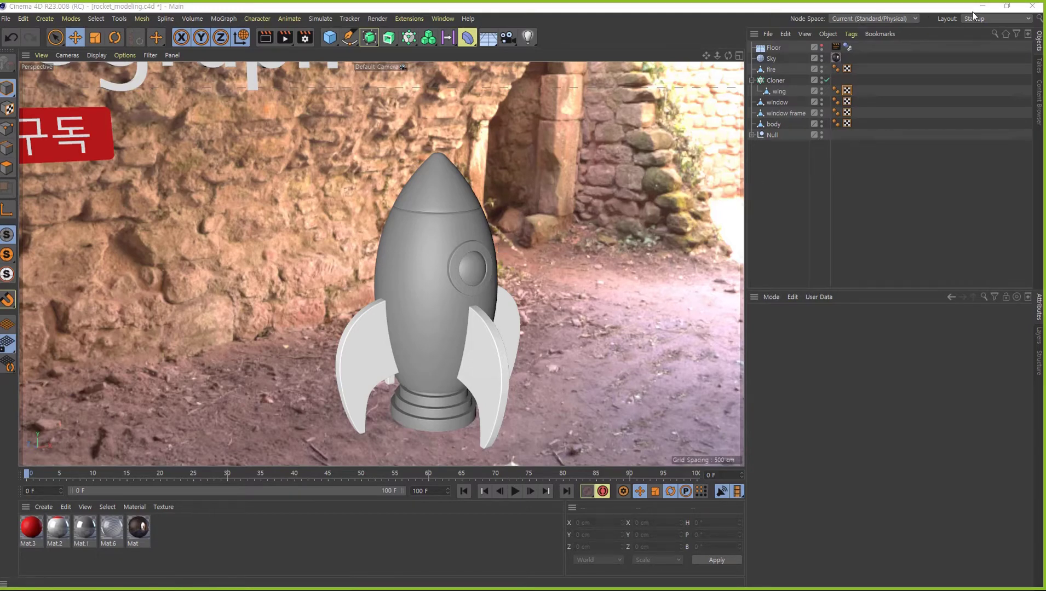
Switch to the BP - UV Edit layout, select the body, and frame the rocket in Front view
{"action": "left_click", "coordinate": [1027, 20]}
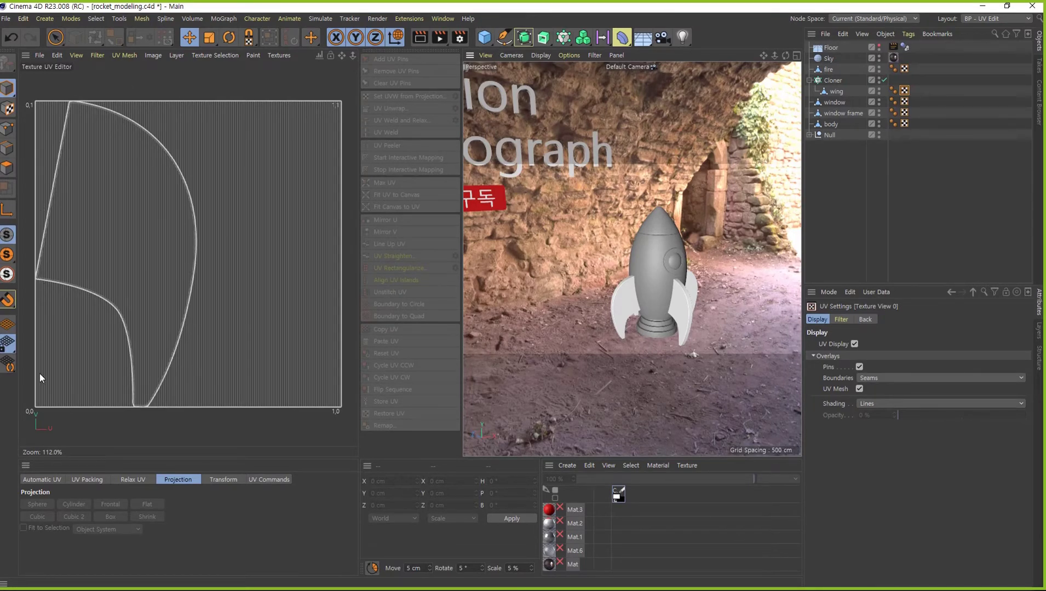
{"action": "left_click", "coordinate": [831, 125]}
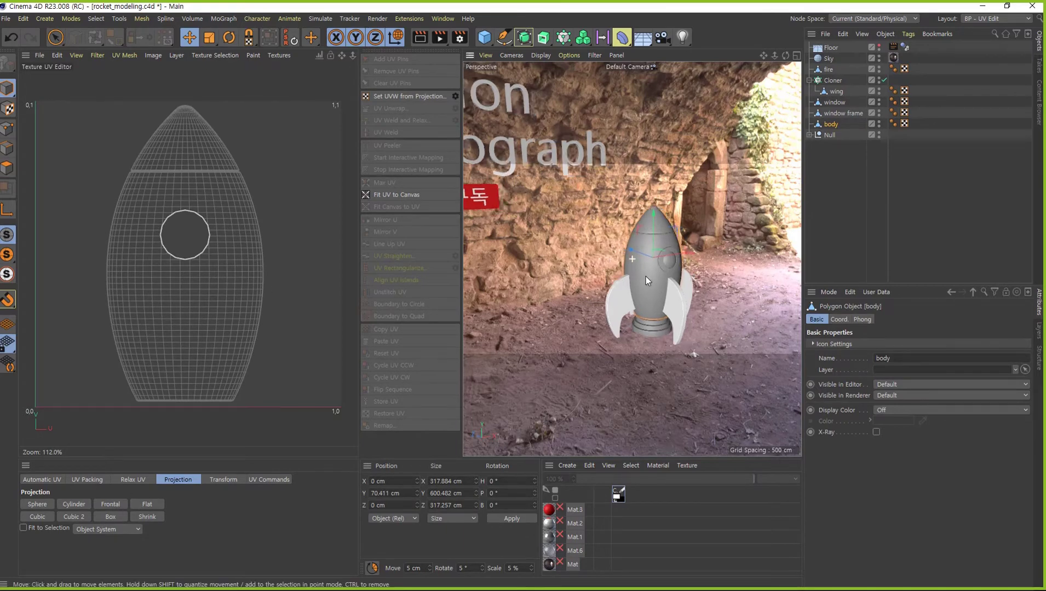
{"action": "key", "text": "F4"}
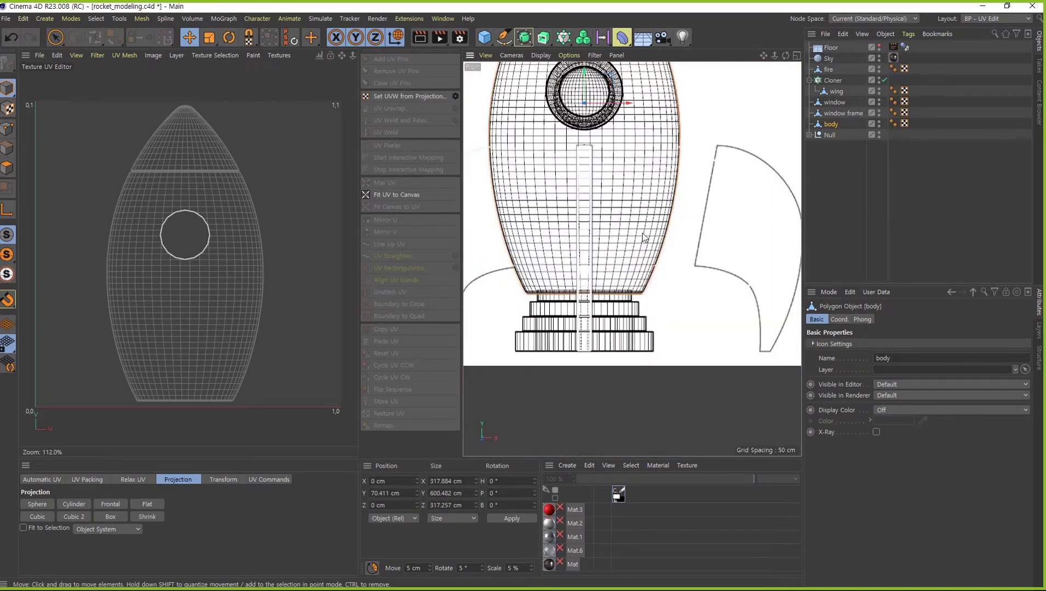
{"action": "scroll", "coordinate": [646, 237], "scroll_direction": "down", "scroll_amount": 3}
{"action": "scroll", "coordinate": [649, 262], "scroll_direction": "down", "scroll_amount": 2}
{"action": "scroll", "coordinate": [657, 307], "scroll_direction": "down", "scroll_amount": 2}
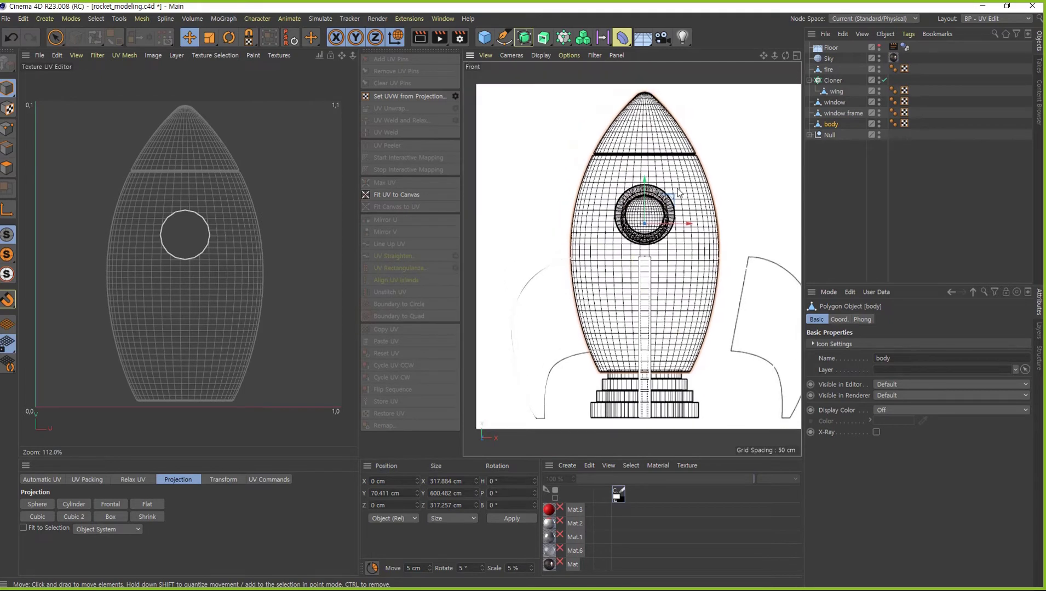
{"action": "middle_click_drag", "start_coordinate": [711, 246], "coordinate": [707, 253], "text": "alt"}
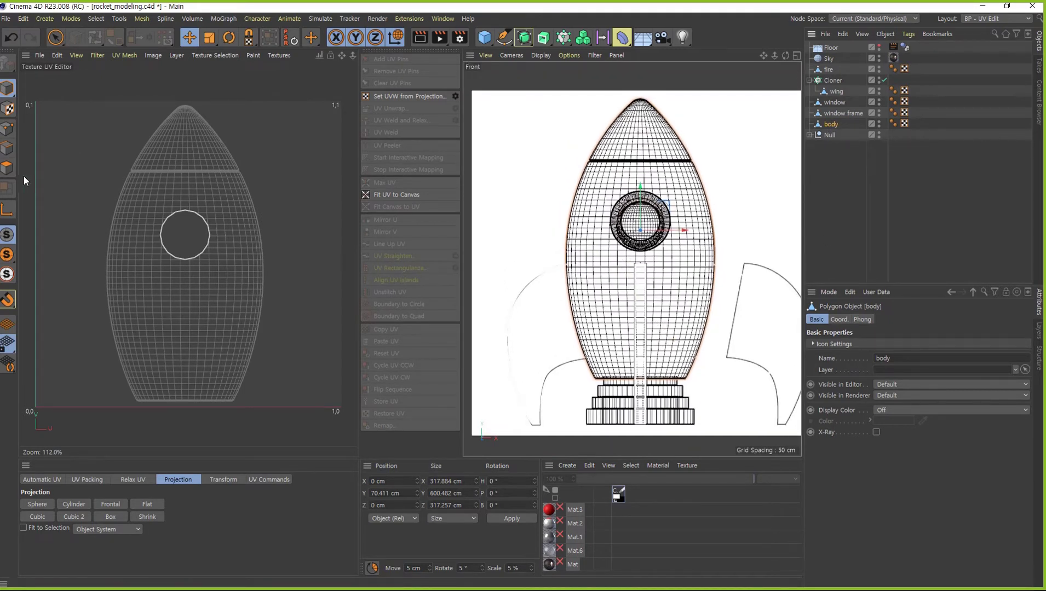
Re-project the body's UVs from the front and select the edge loop from nose to base
{"action": "left_click", "coordinate": [8, 169]}
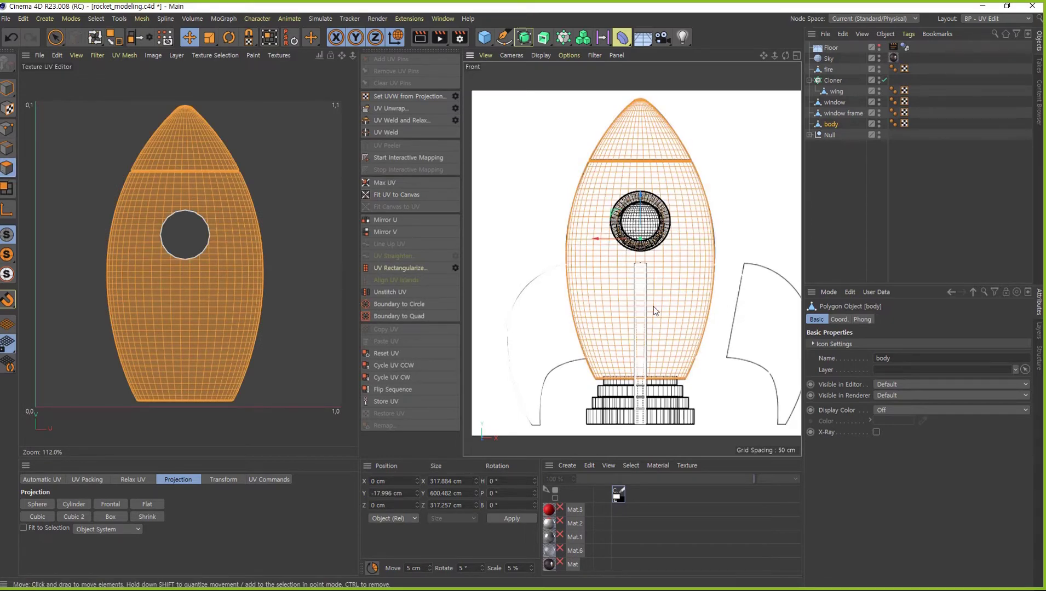
{"action": "left_click", "coordinate": [114, 503]}
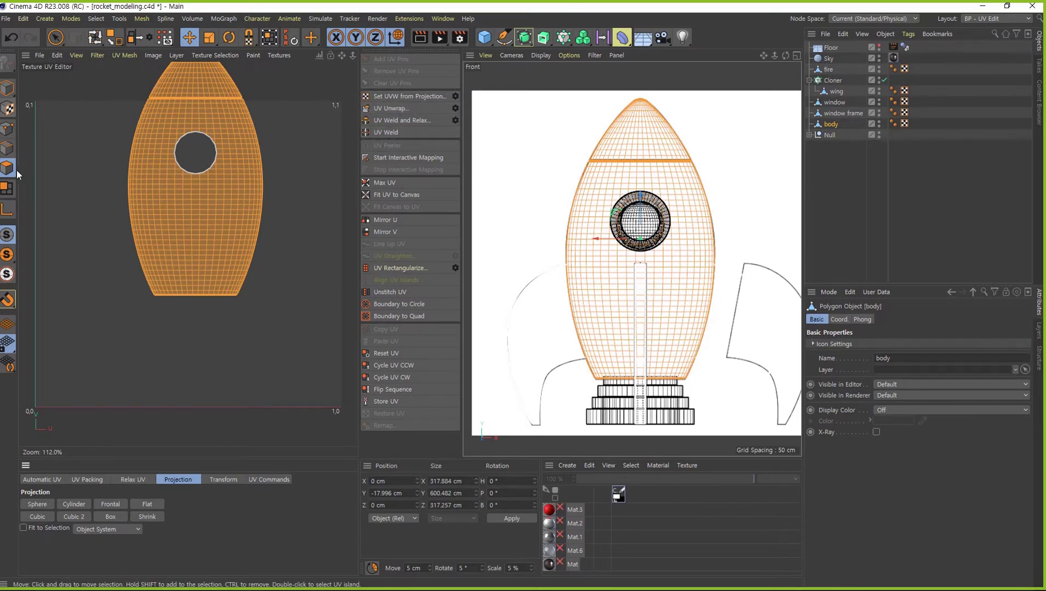
{"action": "left_click", "coordinate": [8, 149]}
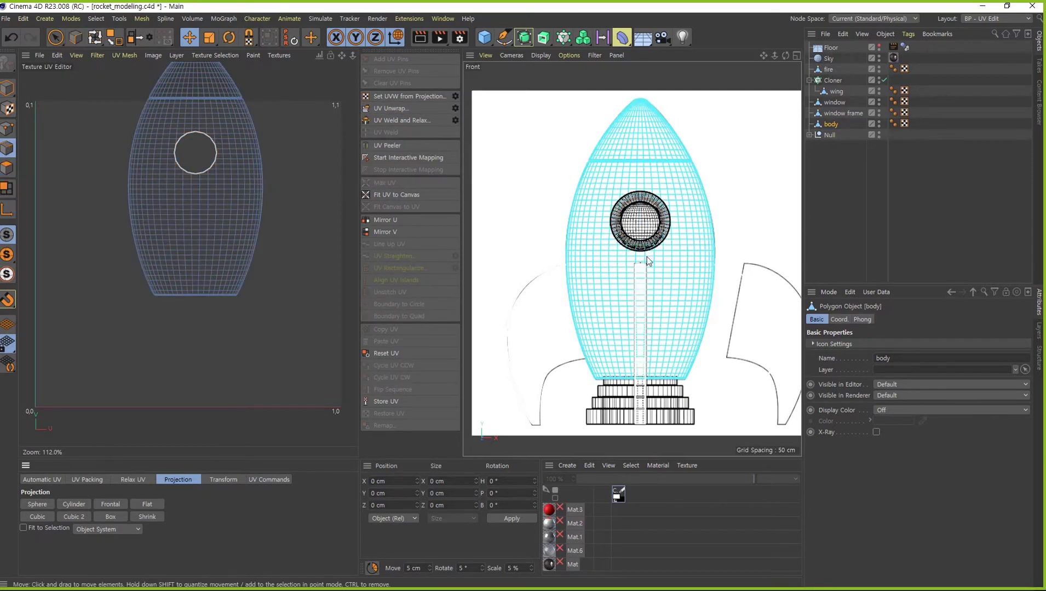
{"action": "double_click", "coordinate": [642, 180]}
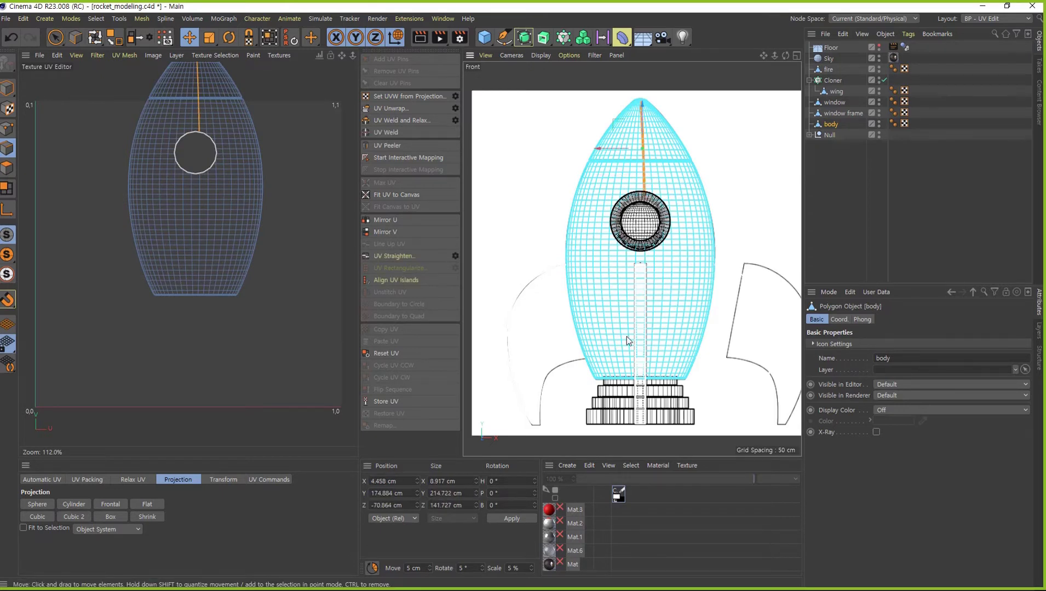
{"action": "double_click", "coordinate": [644, 262], "text": "shift"}
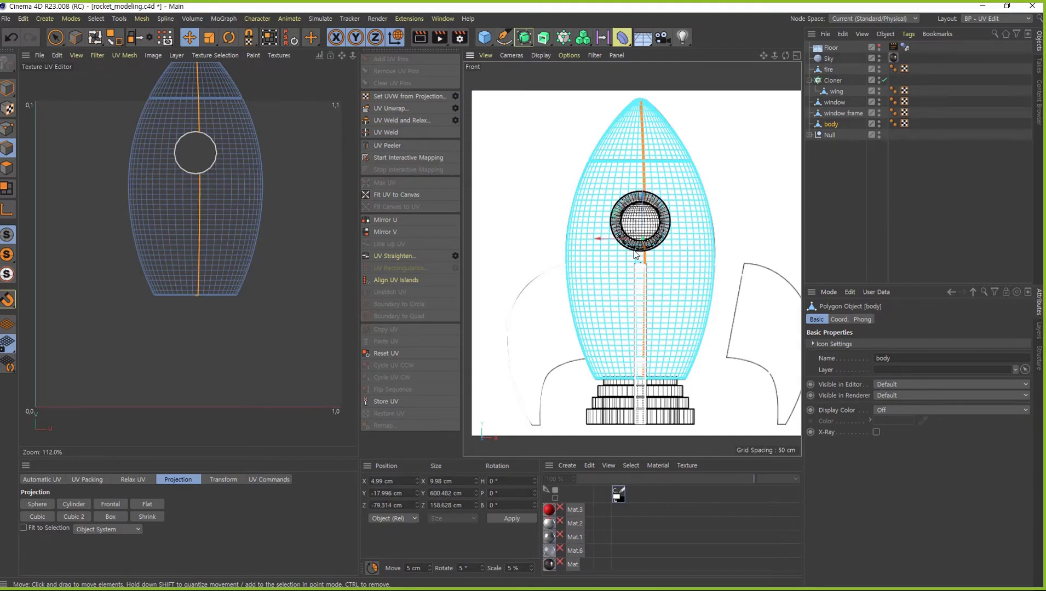
In perspective view, select a vertical edge loop down the rocket body as the seam
{"action": "key", "text": "F1"}
{"action": "scroll", "coordinate": [645, 246], "scroll_direction": "up", "scroll_amount": 4}
{"action": "scroll", "coordinate": [656, 251], "scroll_direction": "up", "scroll_amount": 3}
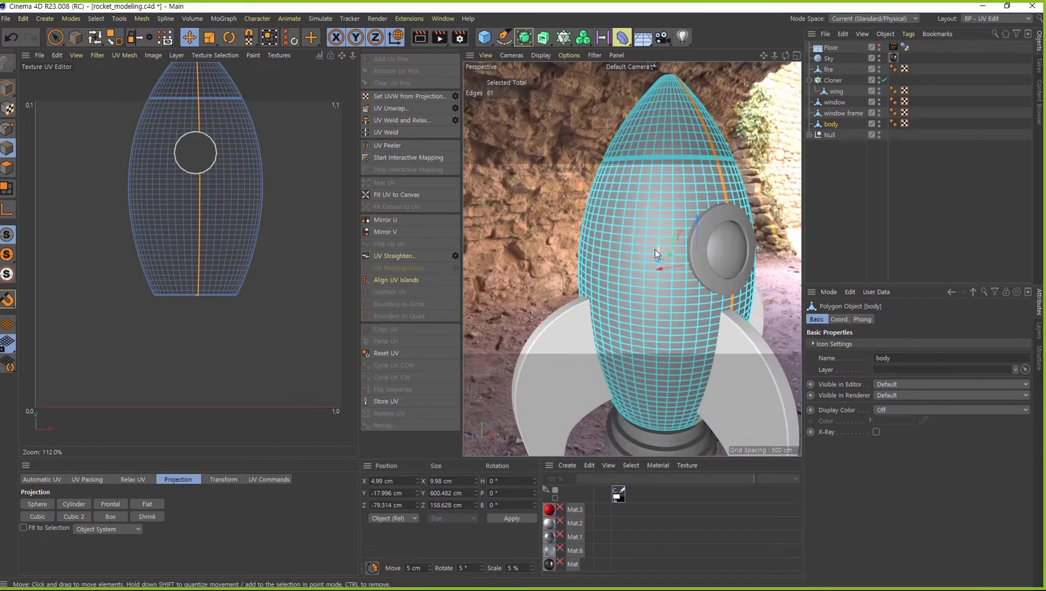
{"action": "mouse_move", "coordinate": [656, 251]}
{"action": "left_mouse_down", "text": "alt"}
{"action": "mouse_move", "coordinate": [642, 249]}
{"action": "mouse_move", "coordinate": [719, 234]}
{"action": "left_mouse_up", "text": "alt"}
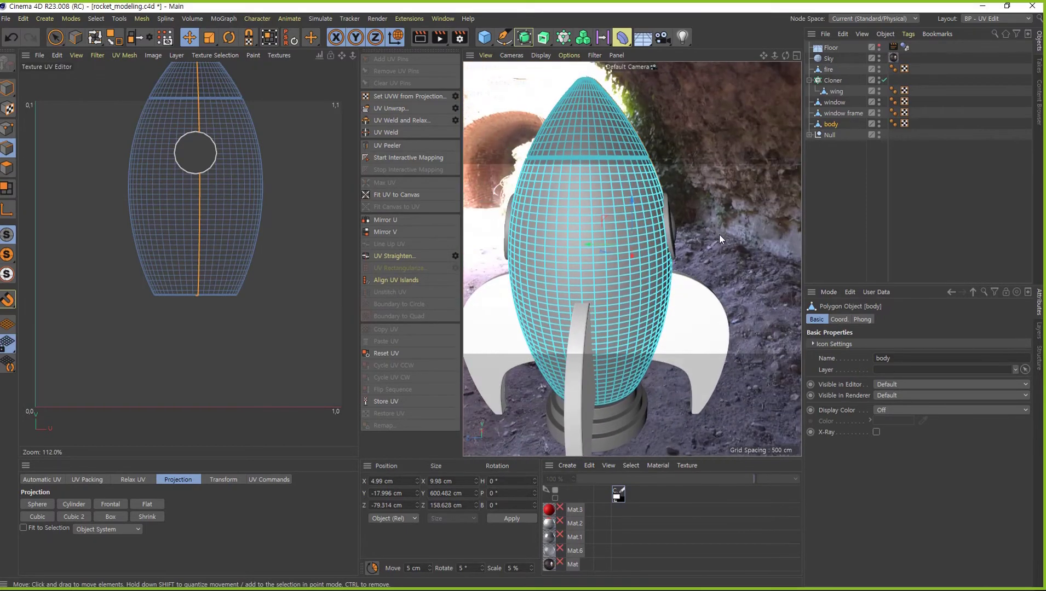
{"action": "double_click", "coordinate": [582, 266]}
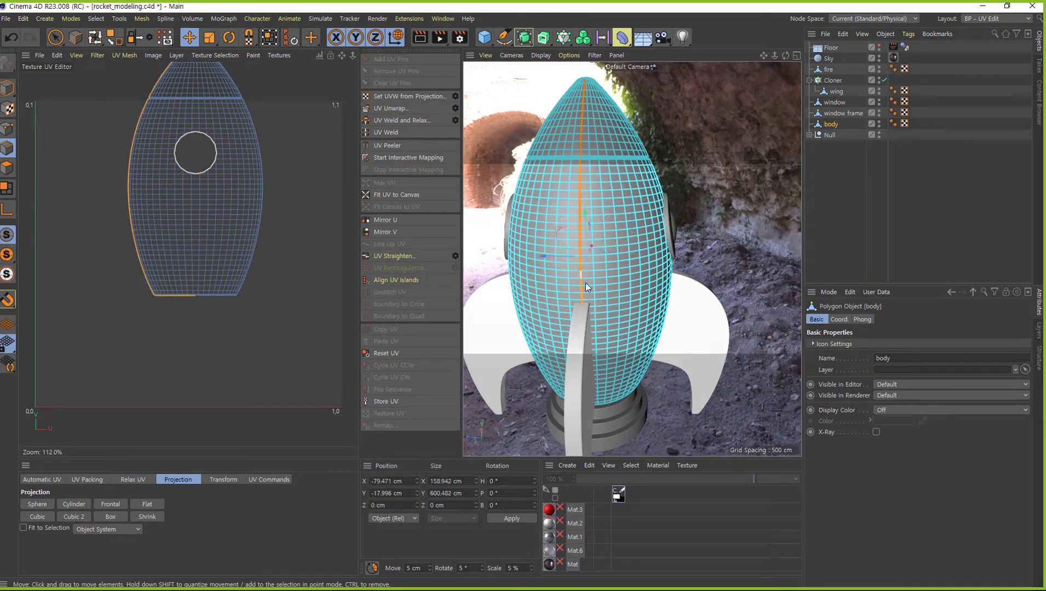
{"action": "middle_click_drag", "start_coordinate": [186, 225], "coordinate": [182, 320], "text": "alt"}
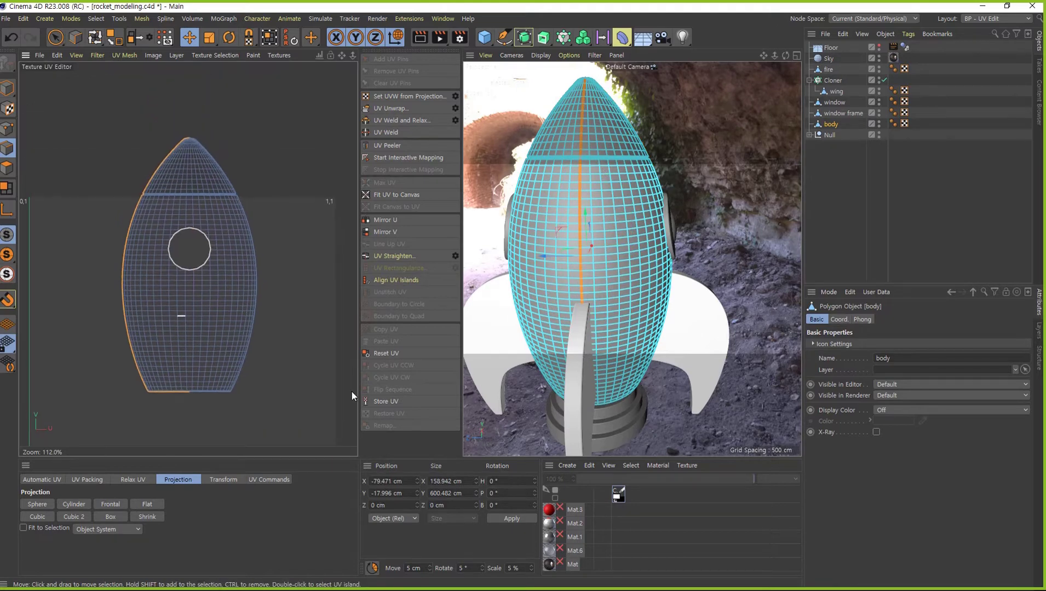
Unwrap the body UVs along the seam and select the 61-polygon leaf-shaped island
{"action": "left_click", "coordinate": [398, 108]}
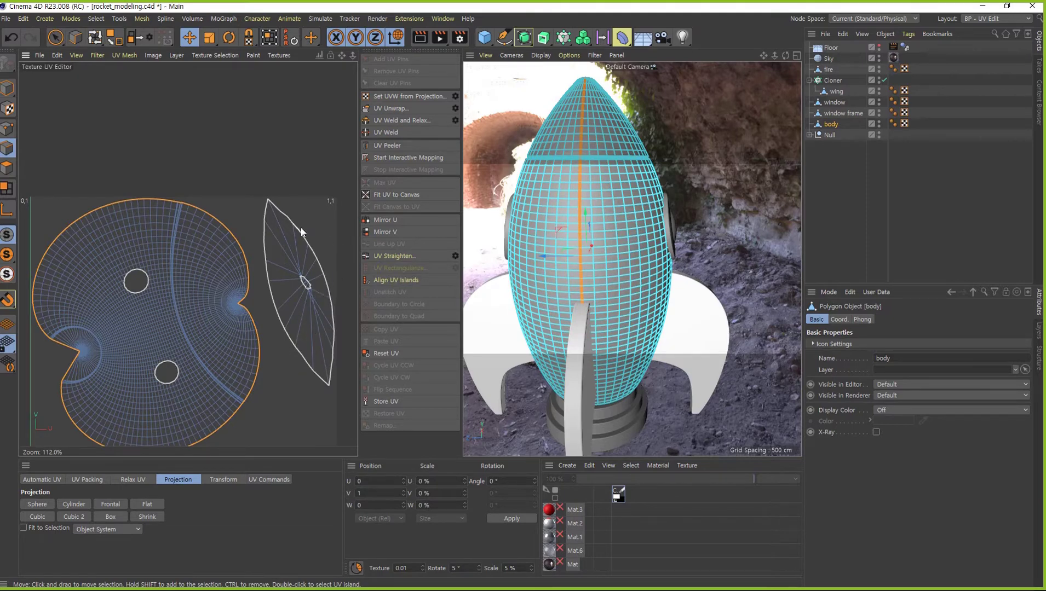
{"action": "mouse_move", "coordinate": [313, 301]}
{"action": "middle_mouse_down"}
{"action": "mouse_move", "coordinate": [338, 251]}
{"action": "mouse_move", "coordinate": [330, 264]}
{"action": "middle_mouse_up"}
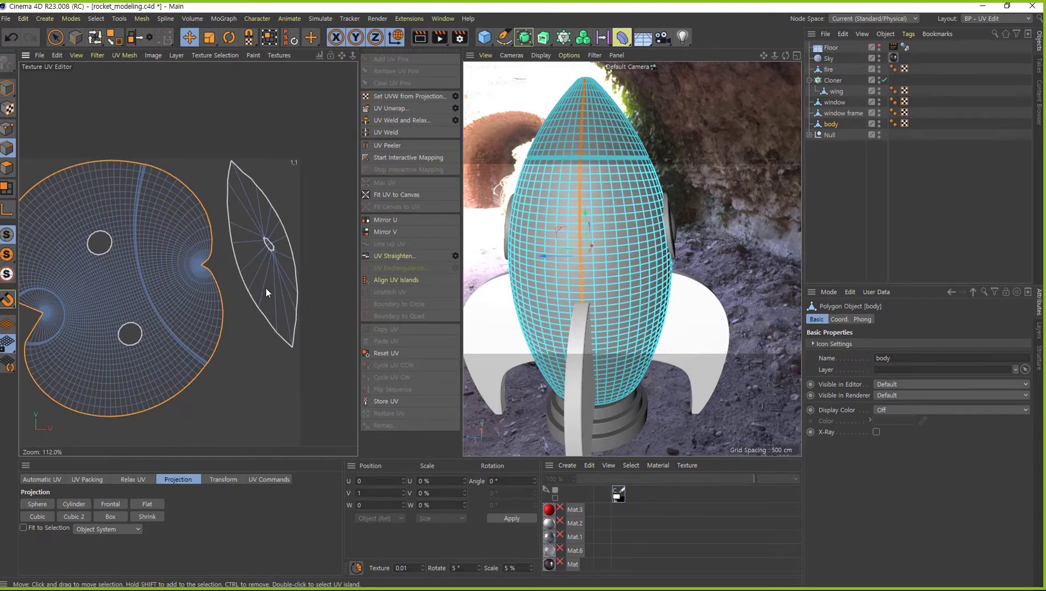
{"action": "left_click", "coordinate": [7, 167]}
{"action": "left_click", "coordinate": [283, 305]}
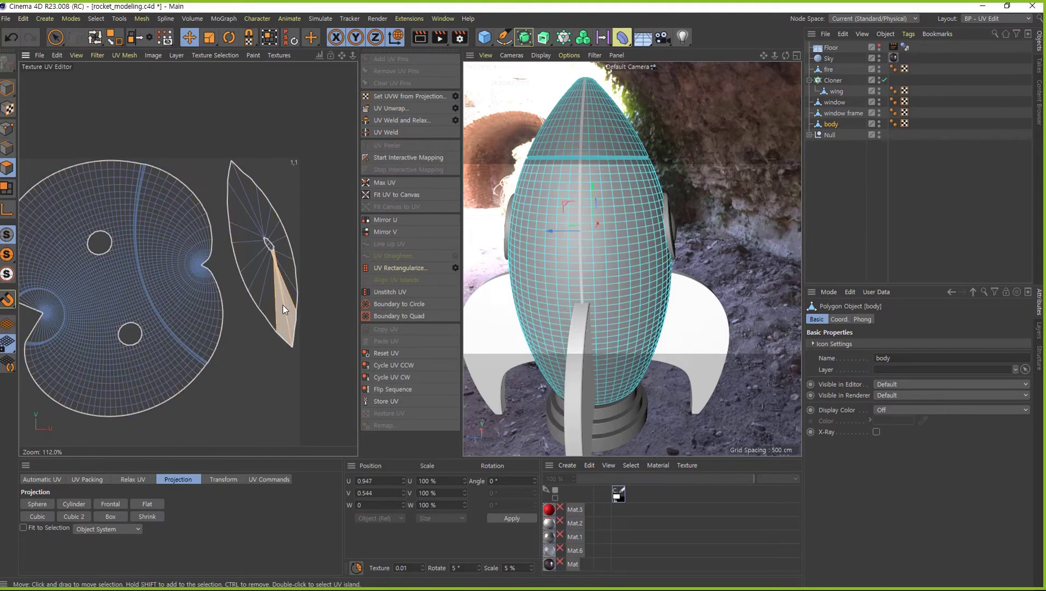
{"action": "double_click", "coordinate": [283, 305]}
{"action": "left_click_drag", "start_coordinate": [716, 396], "coordinate": [594, 318], "text": "alt"}
{"action": "mouse_move", "coordinate": [468, 294]}
{"action": "left_mouse_down", "text": "alt"}
{"action": "mouse_move", "coordinate": [665, 324]}
{"action": "mouse_move", "coordinate": [580, 289]}
{"action": "mouse_move", "coordinate": [618, 265]}
{"action": "mouse_move", "coordinate": [576, 81]}
{"action": "left_mouse_up", "text": "alt"}
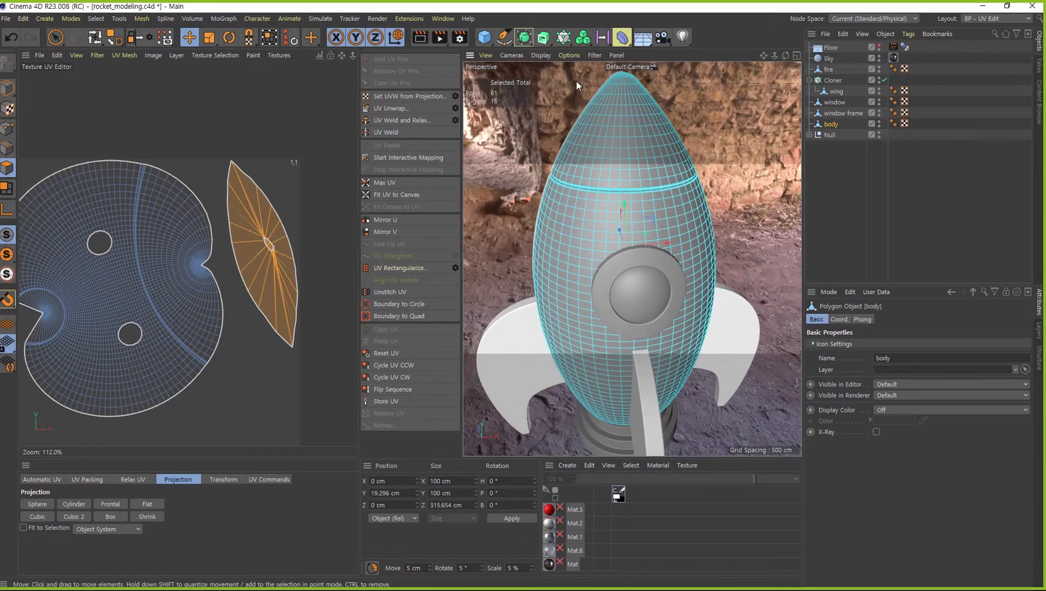
Set the viewport display to Wireframe and orbit to see the rocket's side
{"action": "left_click", "coordinate": [541, 57]}
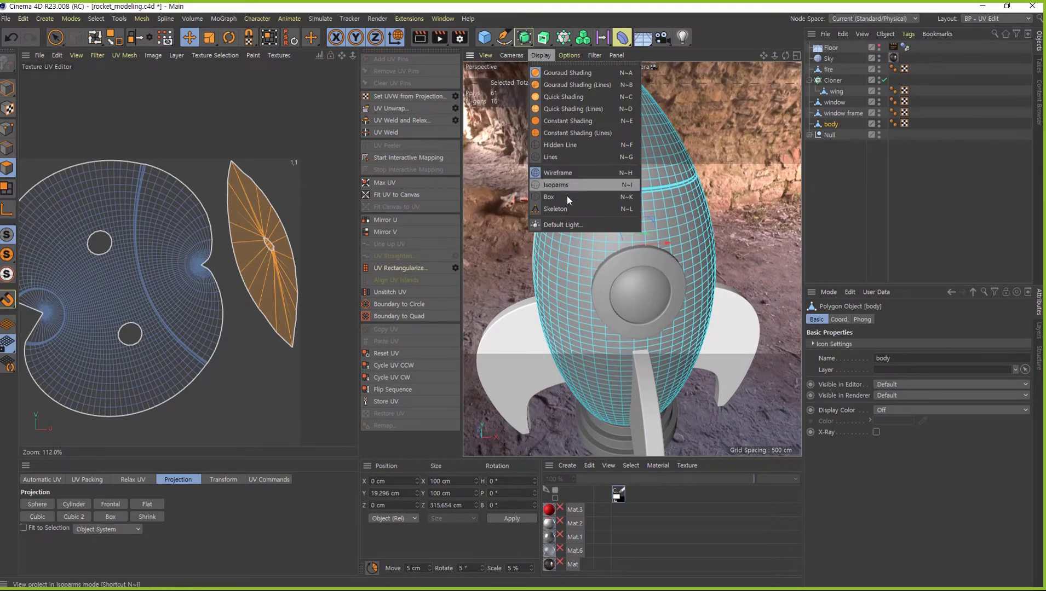
{"action": "left_click", "coordinate": [565, 158]}
{"action": "left_click_drag", "start_coordinate": [598, 292], "coordinate": [603, 230], "text": "alt"}
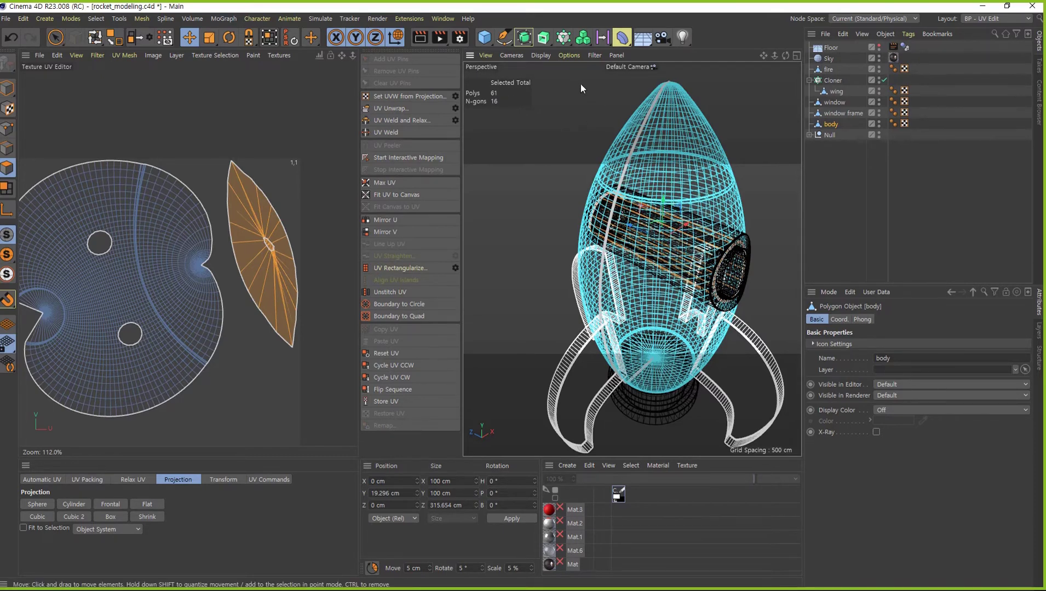
Move a UV polygon up and left, then select the island's boundary edge loop
{"action": "left_click_drag", "start_coordinate": [647, 105], "coordinate": [635, 230], "text": "alt"}
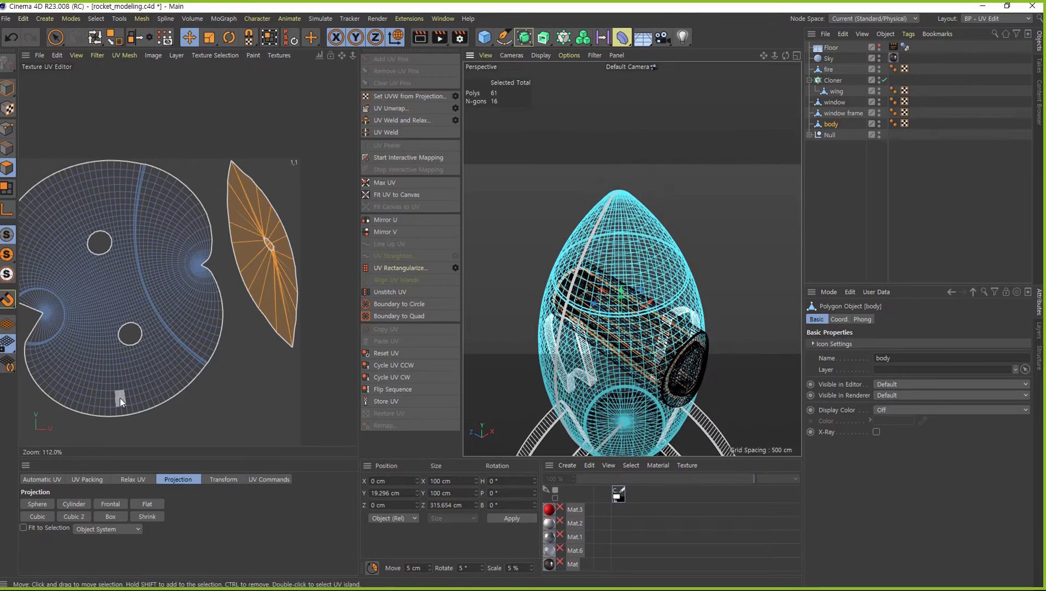
{"action": "middle_click_drag", "start_coordinate": [120, 398], "coordinate": [196, 398], "text": "alt"}
{"action": "scroll", "coordinate": [363, 295], "scroll_direction": "up", "scroll_amount": 5}
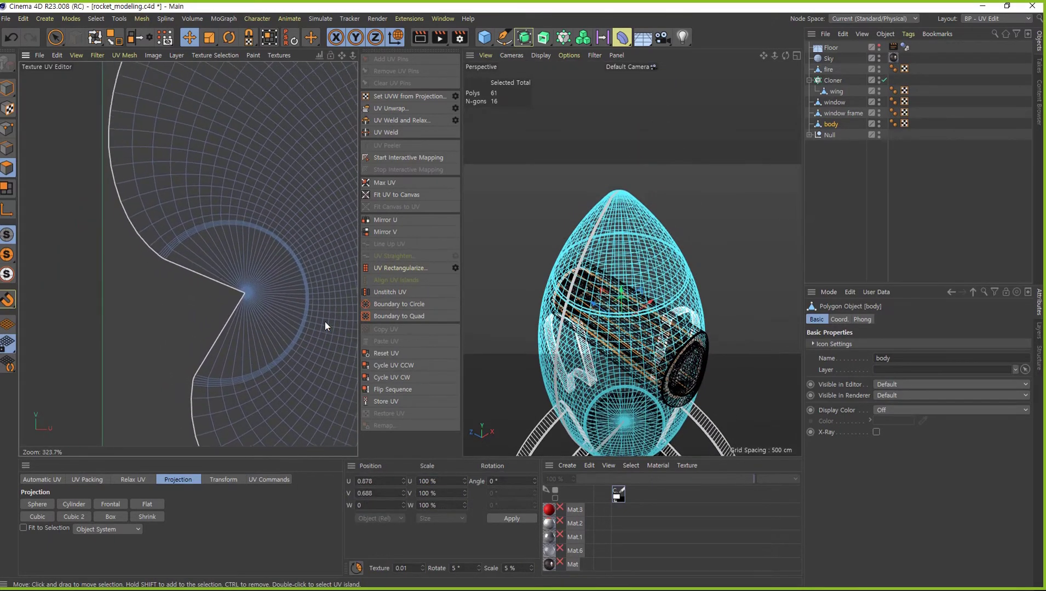
{"action": "scroll", "coordinate": [324, 321], "scroll_direction": "up", "scroll_amount": 3}
{"action": "scroll", "coordinate": [209, 233], "scroll_direction": "up", "scroll_amount": 3}
{"action": "mouse_move", "coordinate": [210, 233]}
{"action": "left_mouse_down"}
{"action": "mouse_move", "coordinate": [241, 228]}
{"action": "mouse_move", "coordinate": [118, 250]}
{"action": "mouse_move", "coordinate": [98, 280]}
{"action": "mouse_move", "coordinate": [33, 137]}
{"action": "left_mouse_up"}
{"action": "left_click", "coordinate": [7, 148]}
{"action": "double_click", "coordinate": [85, 281]}
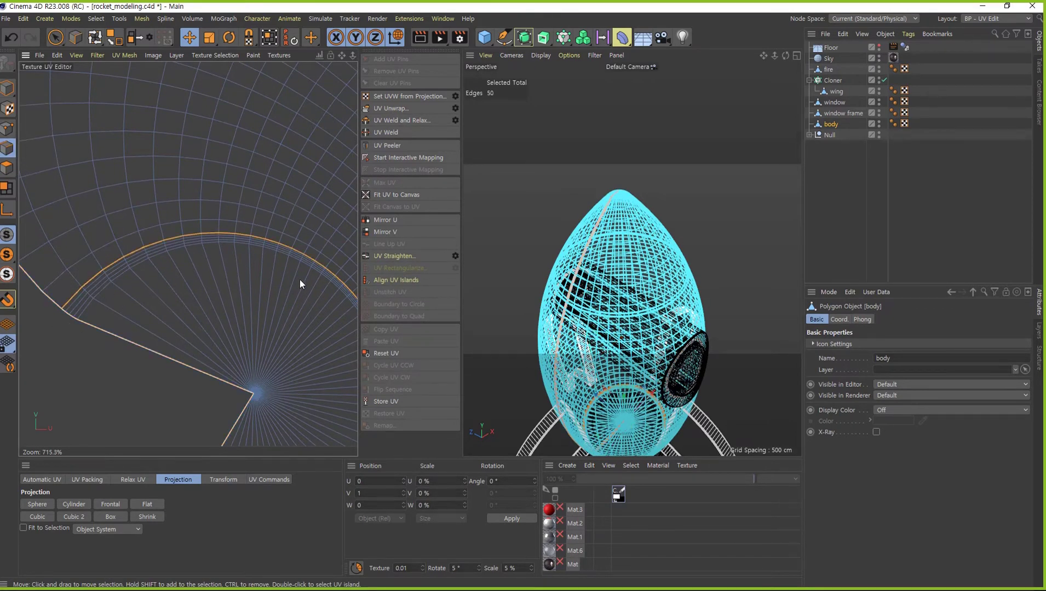
Unwrap the UVs with the current seam and inspect the island's notch
{"action": "left_click_drag", "start_coordinate": [613, 306], "coordinate": [685, 342], "text": "alt"}
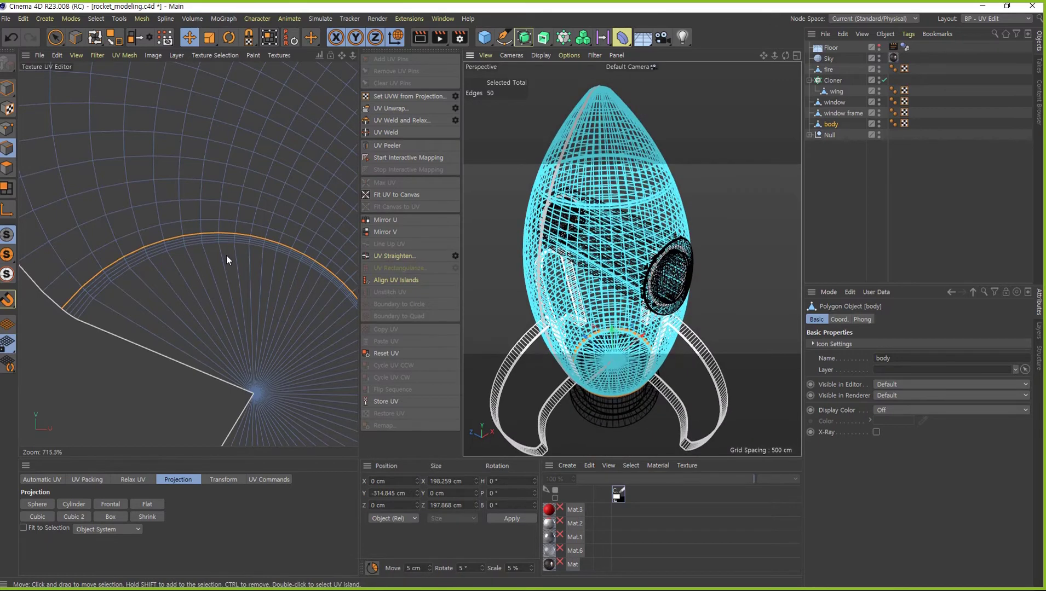
{"action": "scroll", "coordinate": [226, 255], "scroll_direction": "down", "scroll_amount": 3}
{"action": "scroll", "coordinate": [286, 366], "scroll_direction": "down", "scroll_amount": 2}
{"action": "scroll", "coordinate": [287, 299], "scroll_direction": "up", "scroll_amount": 1}
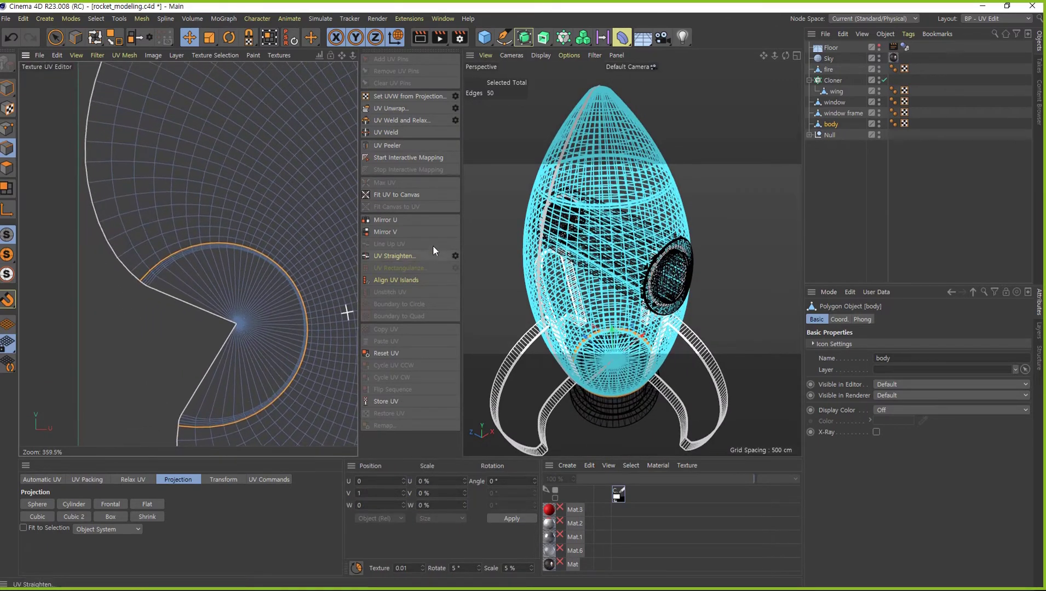
{"action": "left_click", "coordinate": [396, 109]}
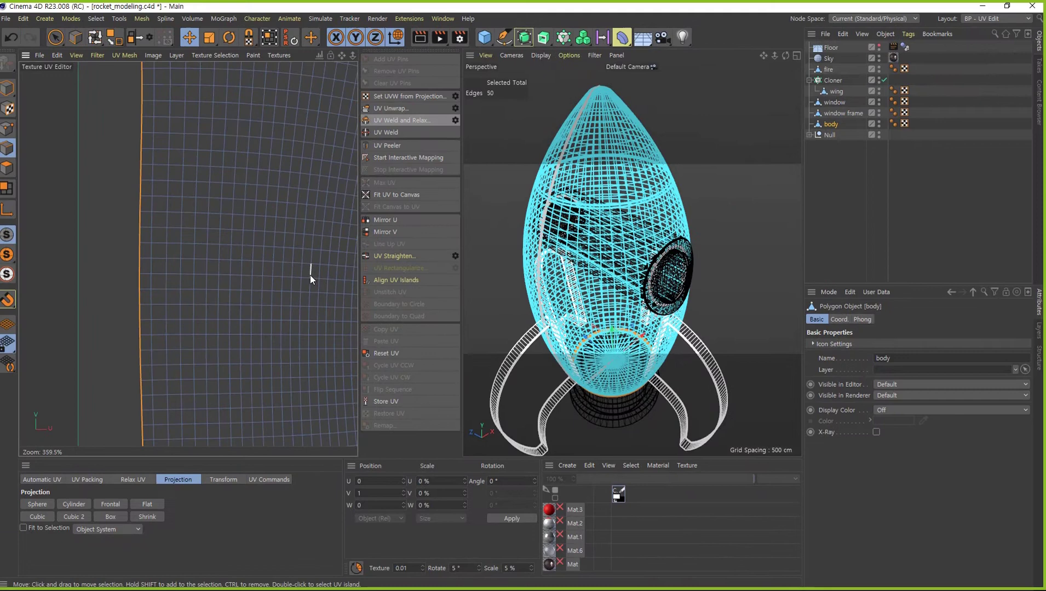
{"action": "scroll", "coordinate": [275, 287], "scroll_direction": "down", "scroll_amount": 3}
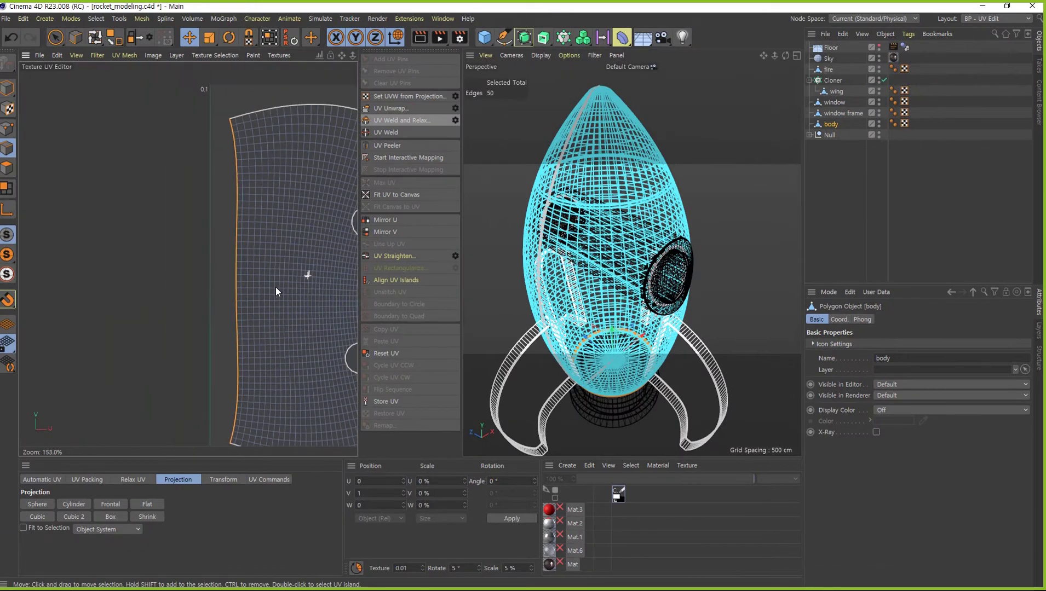
{"action": "scroll", "coordinate": [241, 276], "scroll_direction": "down", "scroll_amount": 2}
{"action": "scroll", "coordinate": [290, 277], "scroll_direction": "up", "scroll_amount": 5}
{"action": "scroll", "coordinate": [290, 277], "scroll_direction": "up", "scroll_amount": 2}
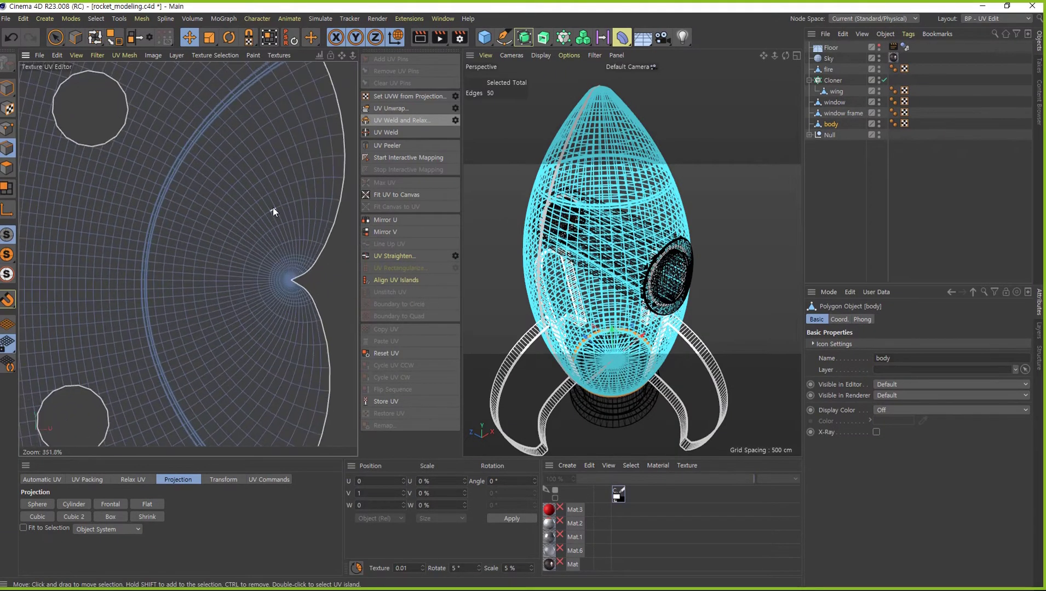
{"action": "middle_click_drag", "start_coordinate": [330, 341], "coordinate": [317, 357]}
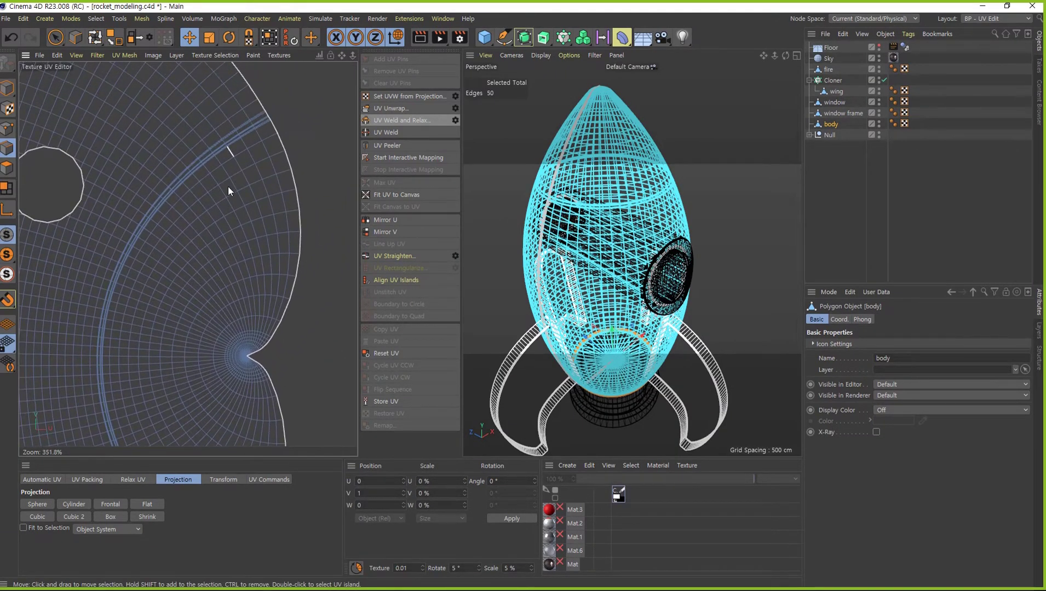
{"action": "scroll", "coordinate": [230, 317], "scroll_direction": "up", "scroll_amount": 5}
{"action": "scroll", "coordinate": [228, 269], "scroll_direction": "up", "scroll_amount": 2}
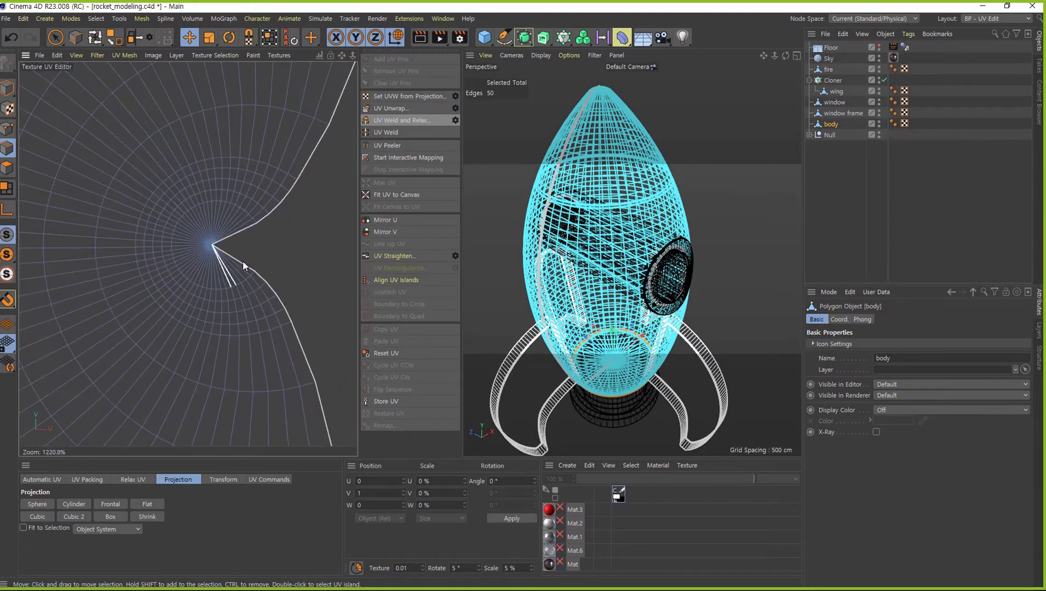
Select the horizontal edge ring near the nose and unwrap, splitting off a round cap island
{"action": "left_click", "coordinate": [283, 172]}
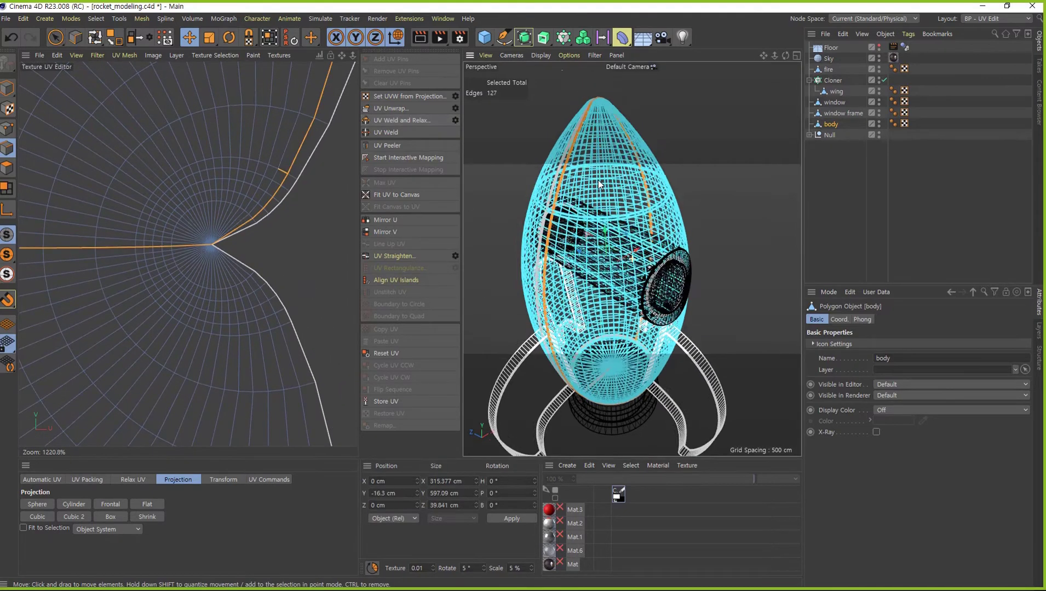
{"action": "left_click_drag", "start_coordinate": [598, 180], "coordinate": [367, 244], "text": "alt"}
{"action": "left_click", "coordinate": [299, 194]}
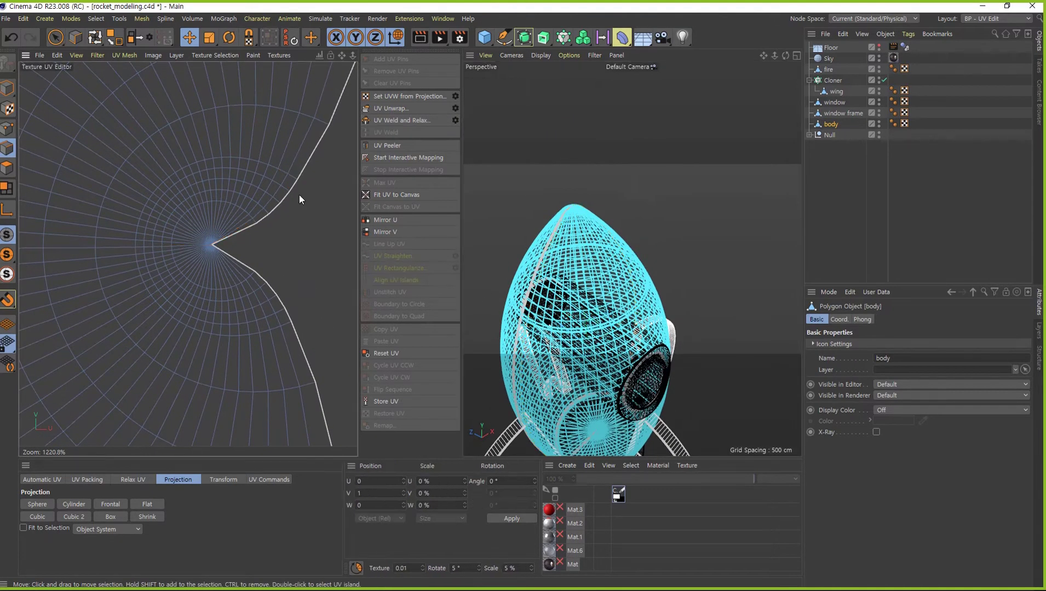
{"action": "left_click", "coordinate": [282, 169]}
{"action": "left_click_drag", "start_coordinate": [589, 274], "coordinate": [557, 307], "text": "alt"}
{"action": "scroll", "coordinate": [602, 285], "scroll_direction": "up", "scroll_amount": 5}
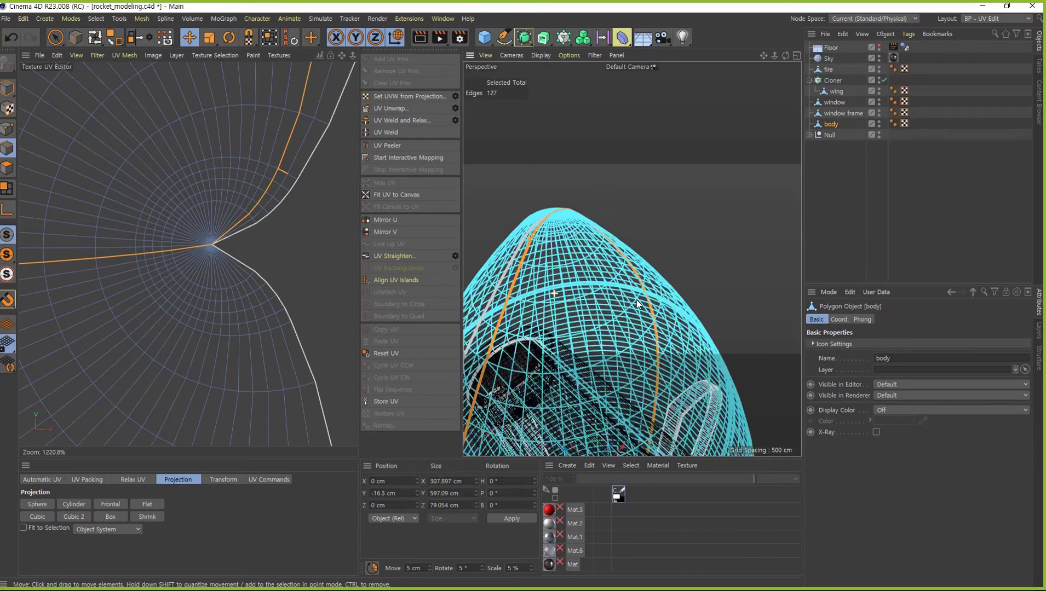
{"action": "mouse_move", "coordinate": [638, 268]}
{"action": "left_mouse_down", "text": "alt"}
{"action": "mouse_move", "coordinate": [648, 319]}
{"action": "mouse_move", "coordinate": [594, 360]}
{"action": "left_mouse_up", "text": "alt"}
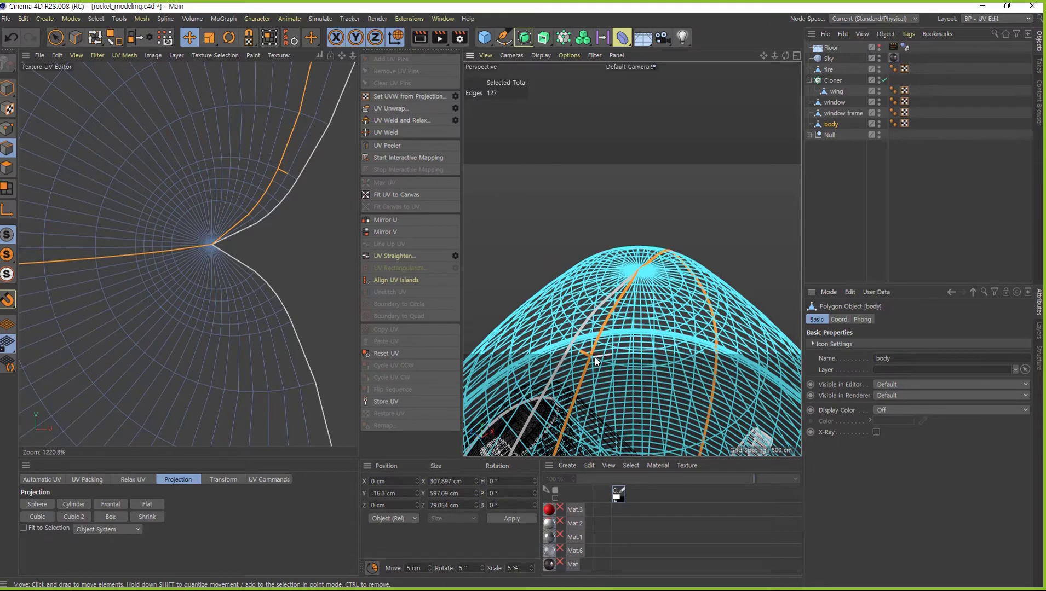
{"action": "left_click", "coordinate": [595, 358]}
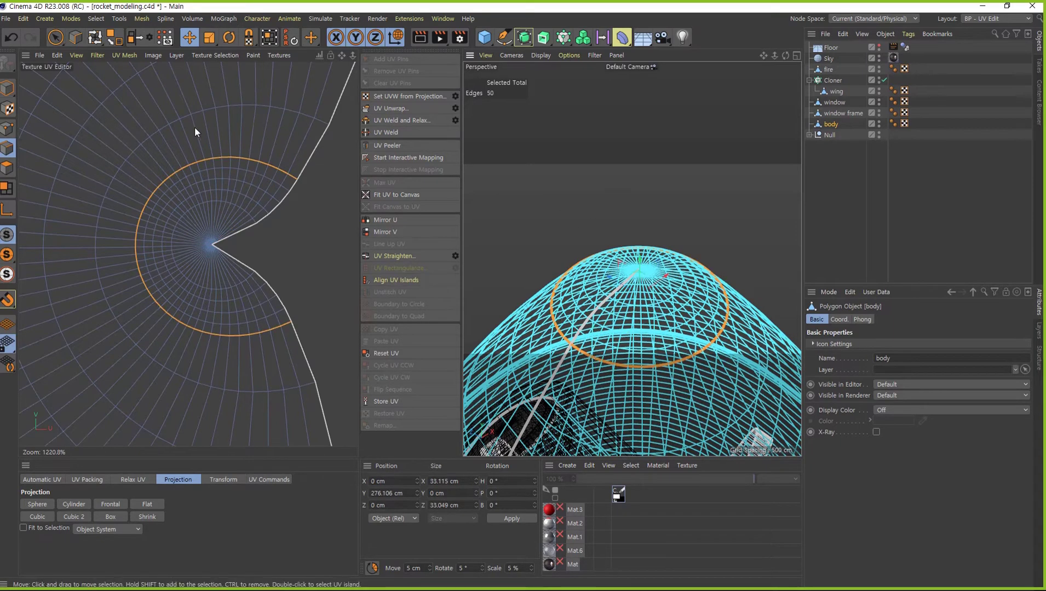
{"action": "left_click", "coordinate": [400, 110]}
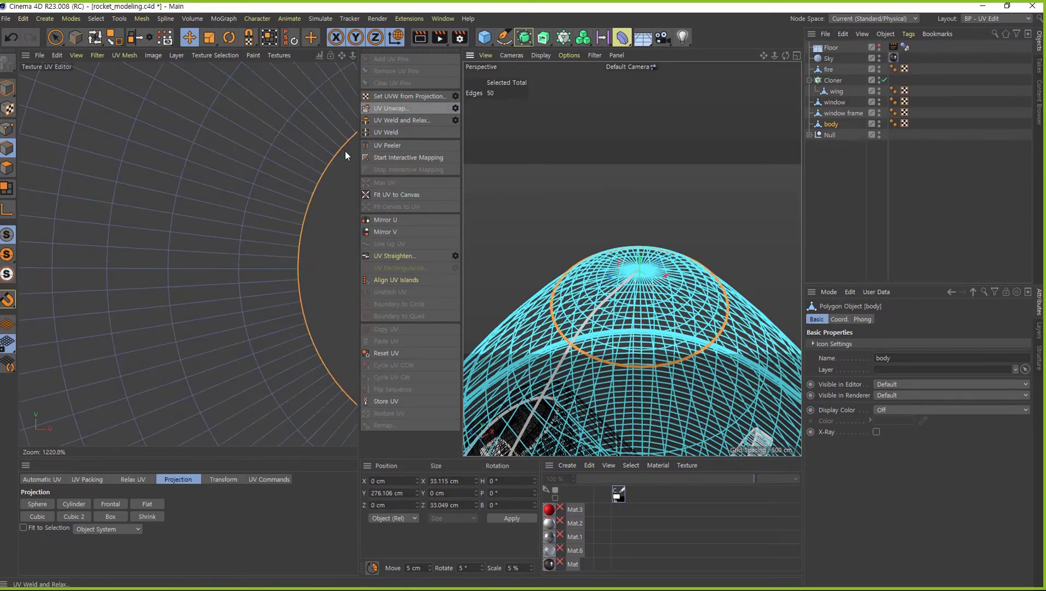
{"action": "mouse_move", "coordinate": [358, 295]}
{"action": "right_mouse_down", "text": "alt"}
{"action": "mouse_move", "coordinate": [15, 303]}
{"action": "mouse_move", "coordinate": [329, 301]}
{"action": "mouse_move", "coordinate": [334, 249]}
{"action": "right_mouse_up", "text": "alt"}
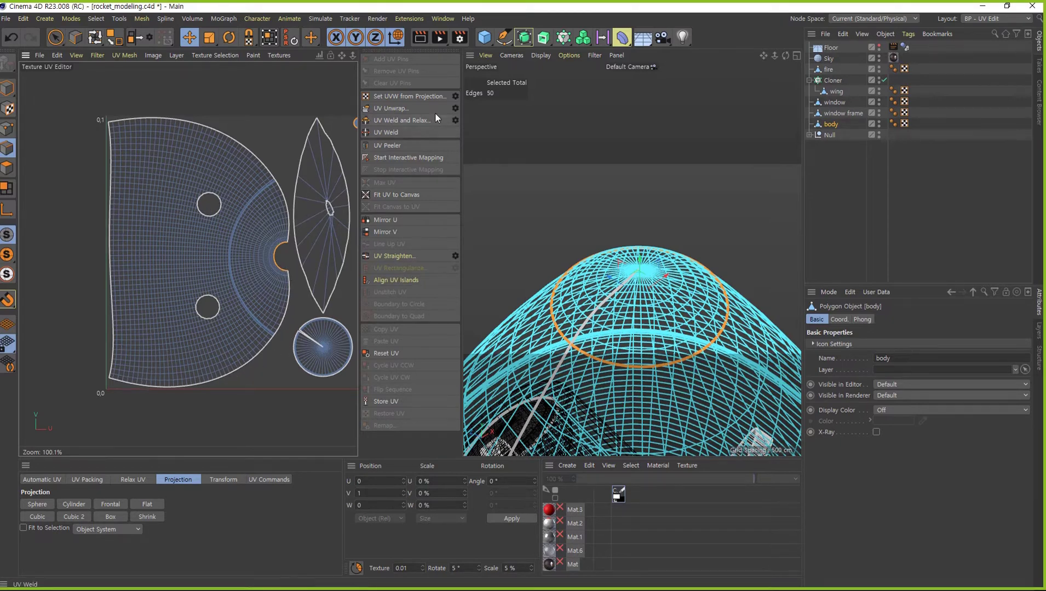
Move the leaf-shaped UV island off to the right with the Move tool
{"action": "right_click_drag", "start_coordinate": [296, 315], "coordinate": [353, 310], "text": "alt"}
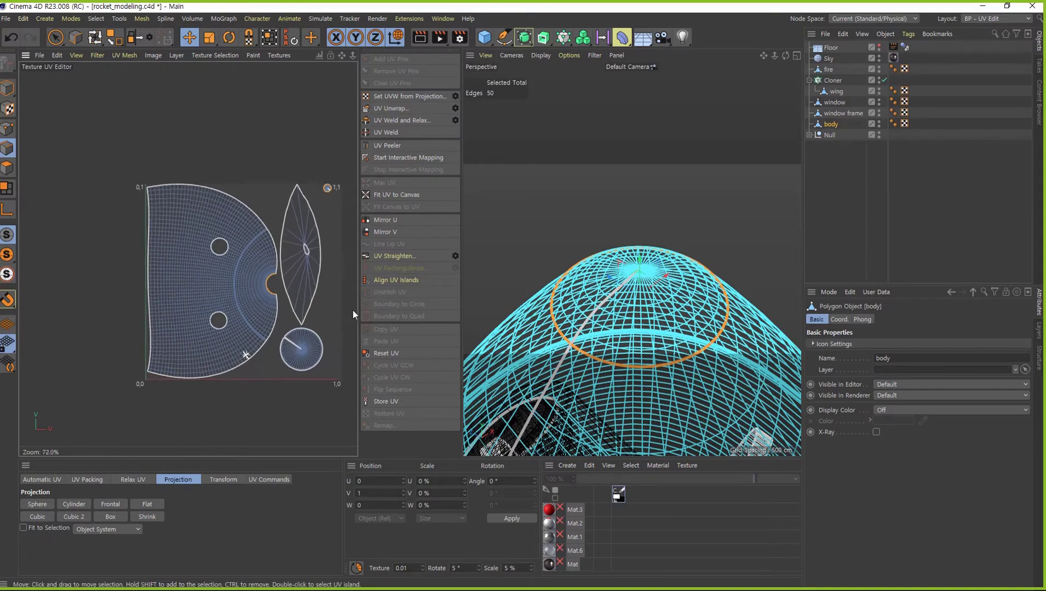
{"action": "mouse_move", "coordinate": [641, 339]}
{"action": "right_mouse_down", "text": "alt"}
{"action": "mouse_move", "coordinate": [609, 311]}
{"action": "mouse_move", "coordinate": [630, 285]}
{"action": "right_mouse_up", "text": "alt"}
{"action": "middle_click_drag", "start_coordinate": [336, 294], "coordinate": [295, 270], "text": "alt"}
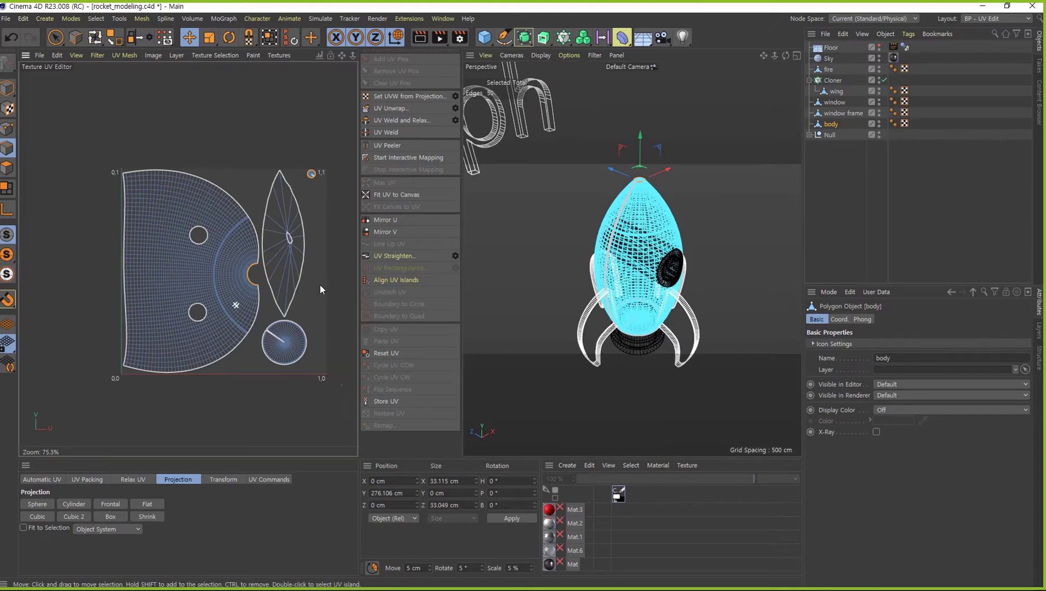
{"action": "left_click", "coordinate": [7, 168]}
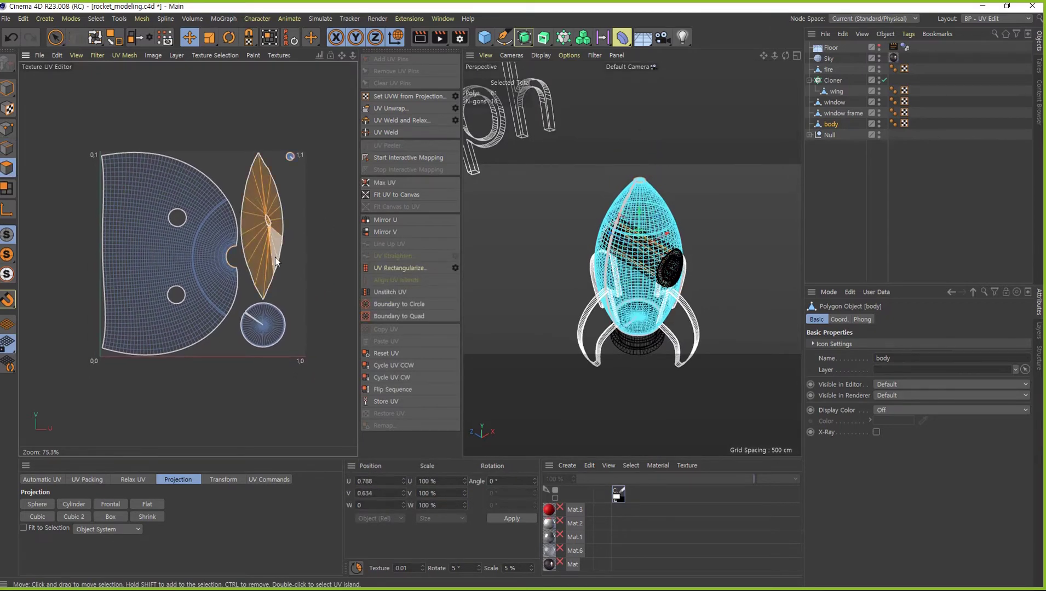
{"action": "key", "text": "e"}
{"action": "left_click_drag", "start_coordinate": [221, 407], "coordinate": [299, 337]}
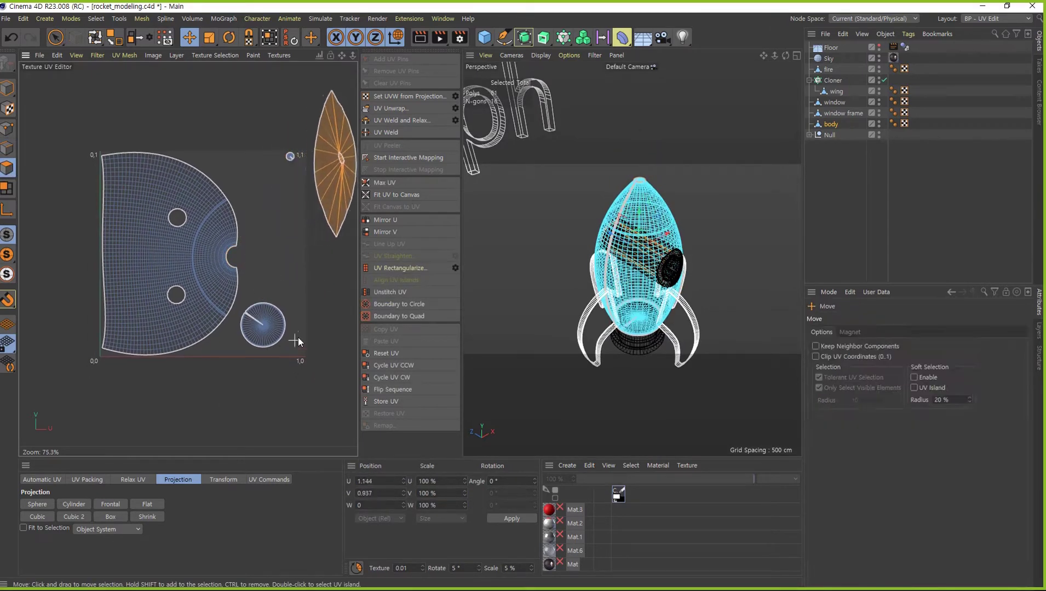
{"action": "left_click", "coordinate": [290, 158]}
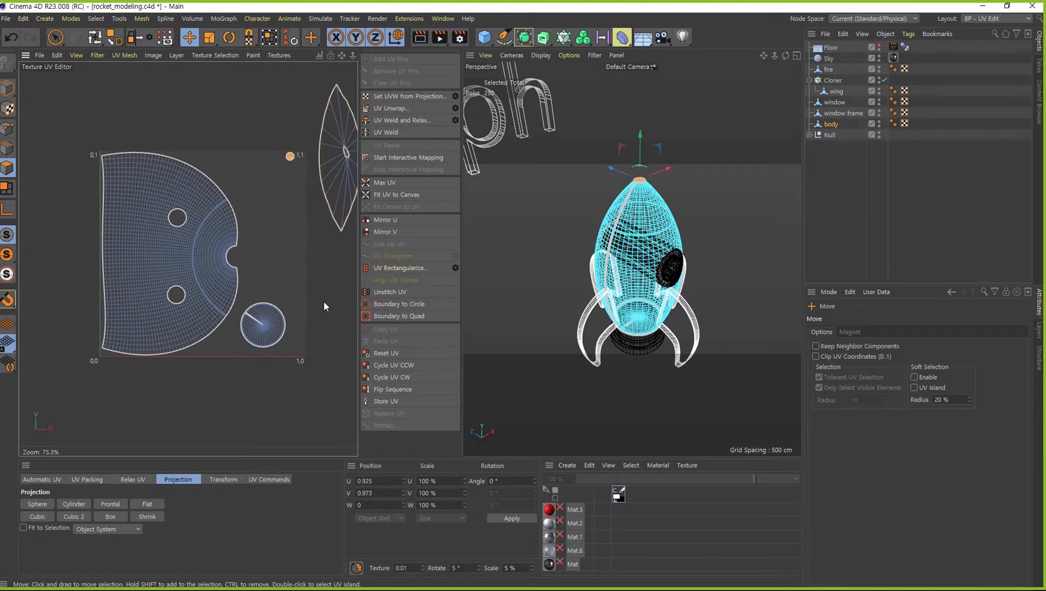
Move the circular nose-cap island beside the body, then select the D-shaped body island
{"action": "double_click", "coordinate": [263, 323]}
{"action": "left_click_drag", "start_coordinate": [242, 373], "coordinate": [274, 258]}
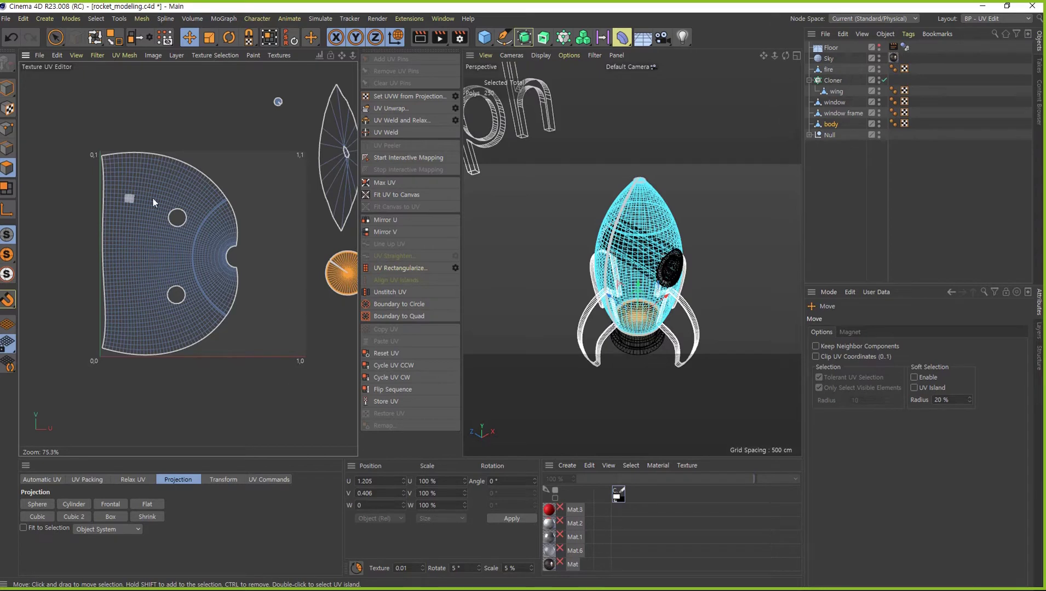
{"action": "double_click", "coordinate": [150, 266]}
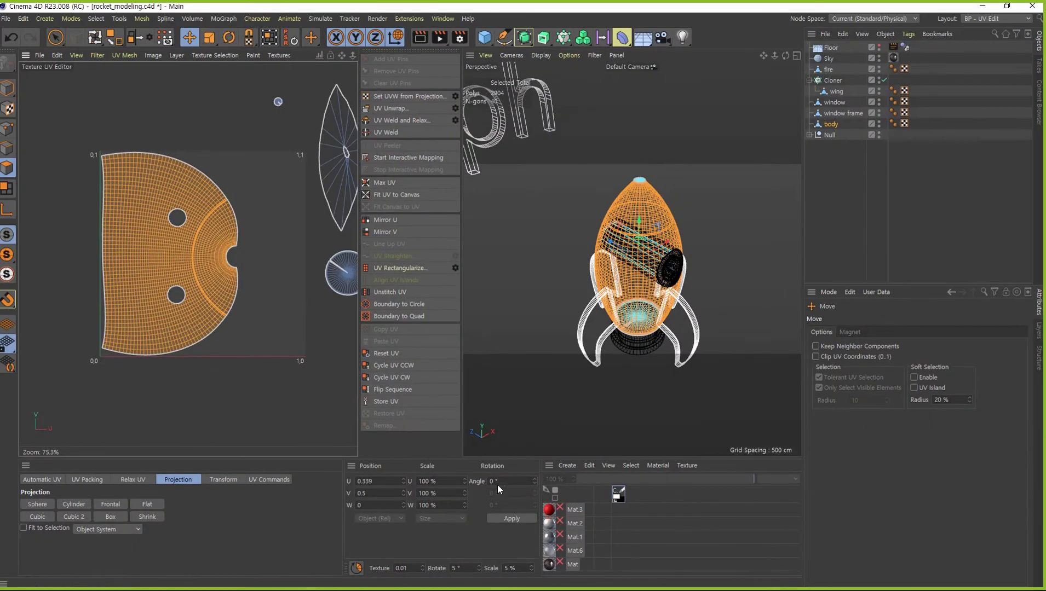
Rotate the body UV island by -90° then 180° so its notch sits on top
{"action": "left_click", "coordinate": [497, 481]}
{"action": "type", "text": "-90"}
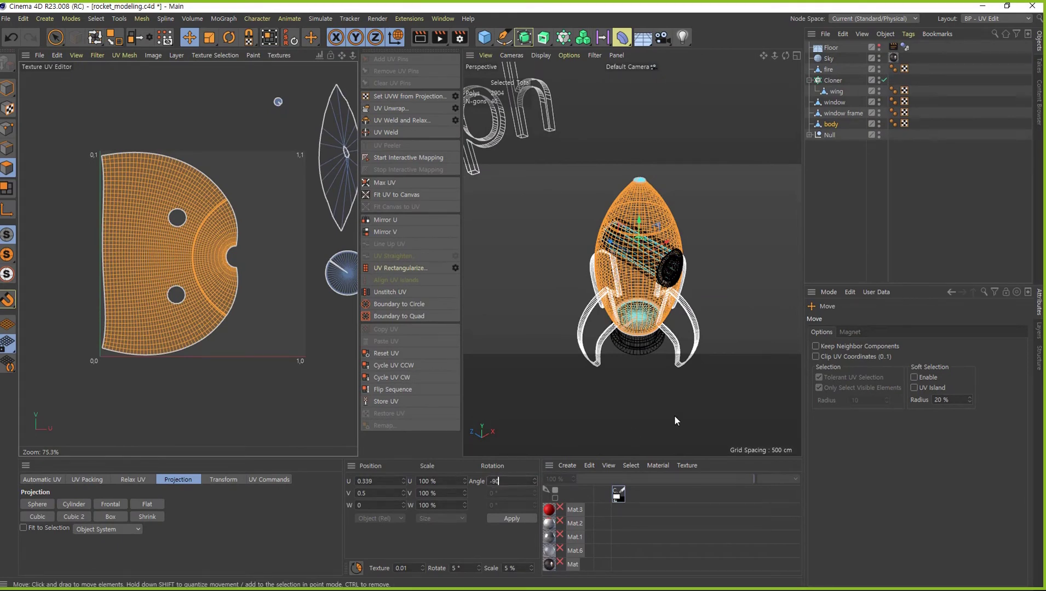
{"action": "left_click", "coordinate": [520, 517]}
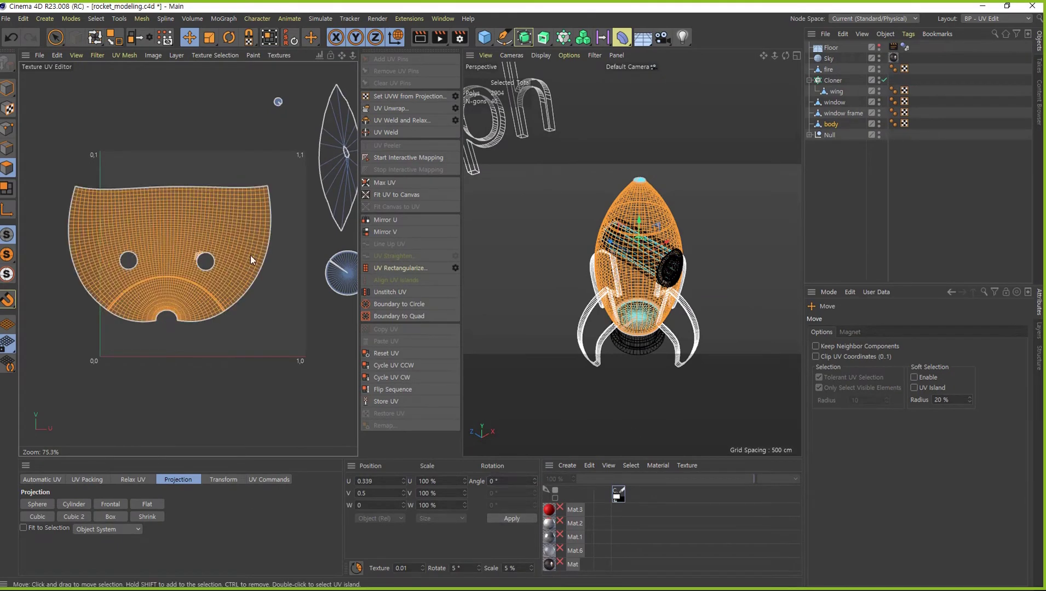
{"action": "left_click", "coordinate": [511, 480]}
{"action": "type", "text": "180"}
{"action": "key", "text": "Return"}
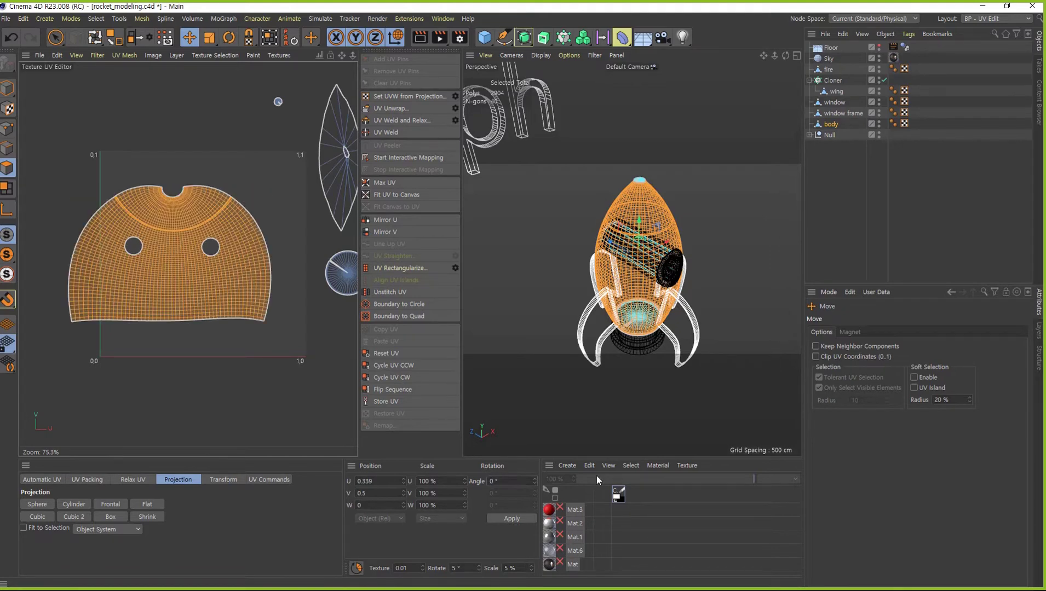
{"action": "middle_click_drag", "start_coordinate": [228, 239], "coordinate": [240, 236], "text": "alt"}
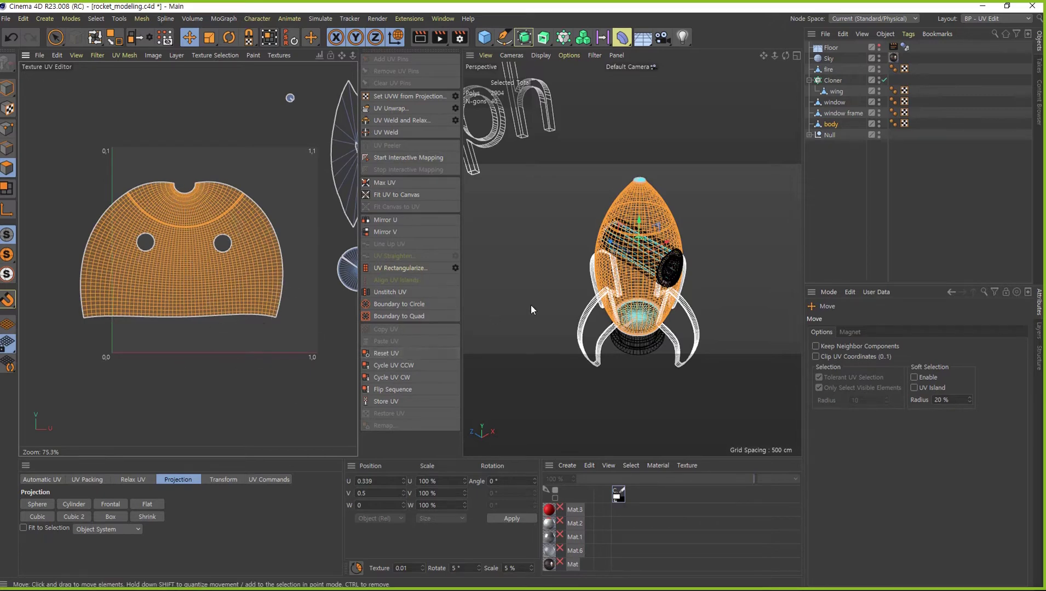
Reproject the rocket body's UVs with Cylinder projection into a flat rectangle filling the 0–1 square
{"action": "left_click", "coordinate": [396, 196]}
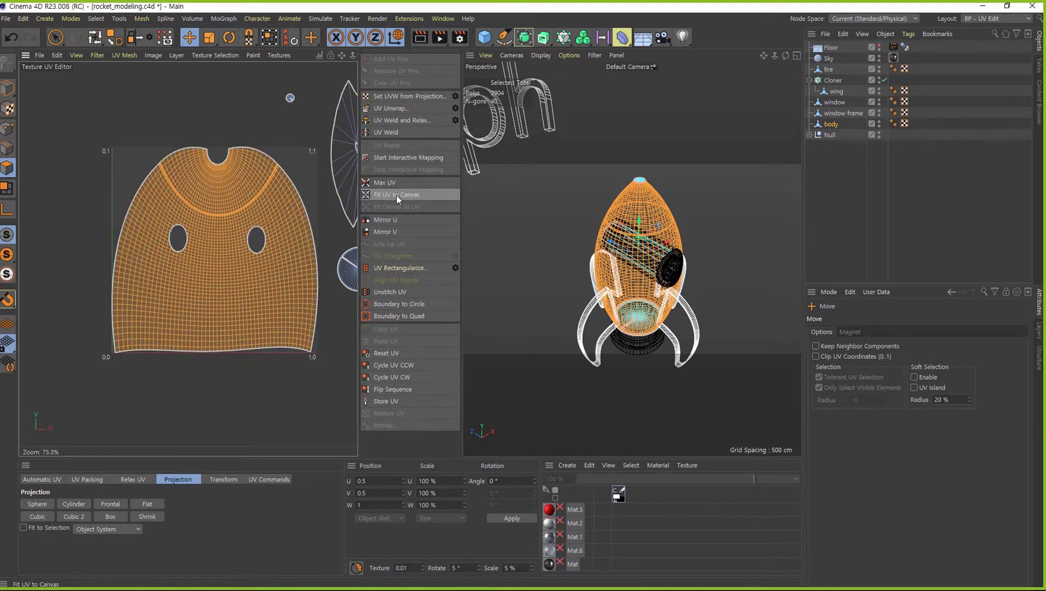
{"action": "key", "text": "ctrl+z"}
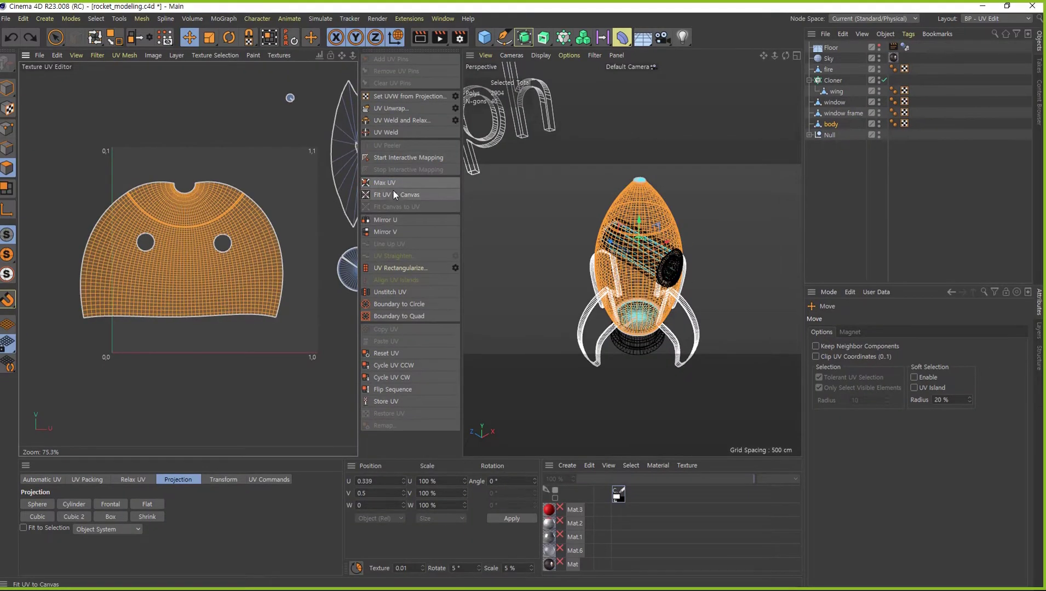
{"action": "left_click", "coordinate": [391, 195]}
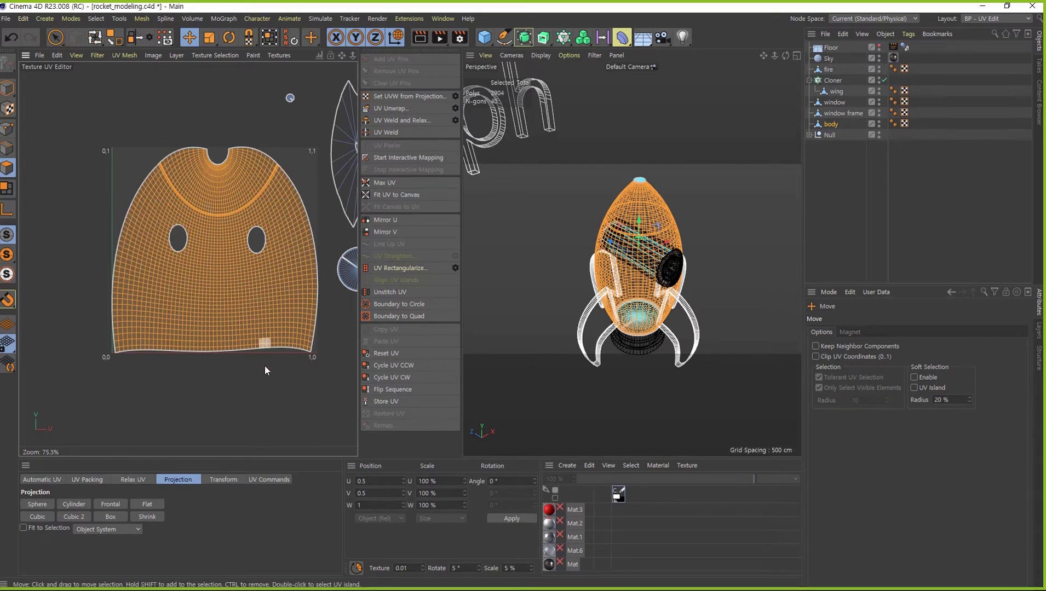
{"action": "left_click", "coordinate": [80, 504]}
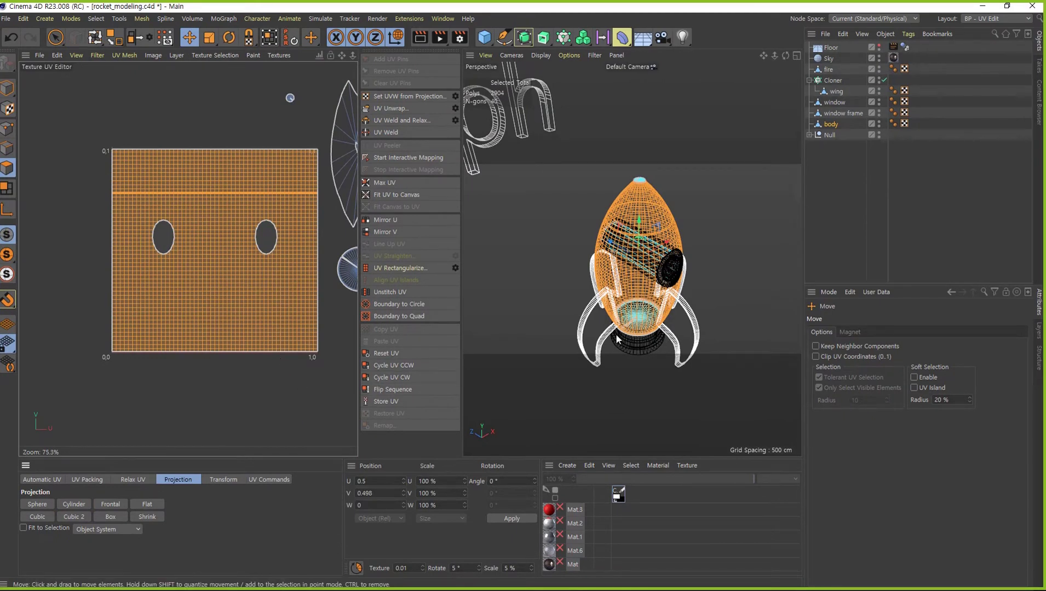
{"action": "mouse_move", "coordinate": [684, 274]}
{"action": "left_mouse_down", "text": "alt"}
{"action": "mouse_move", "coordinate": [689, 284]}
{"action": "mouse_move", "coordinate": [696, 275]}
{"action": "left_mouse_up", "text": "alt"}
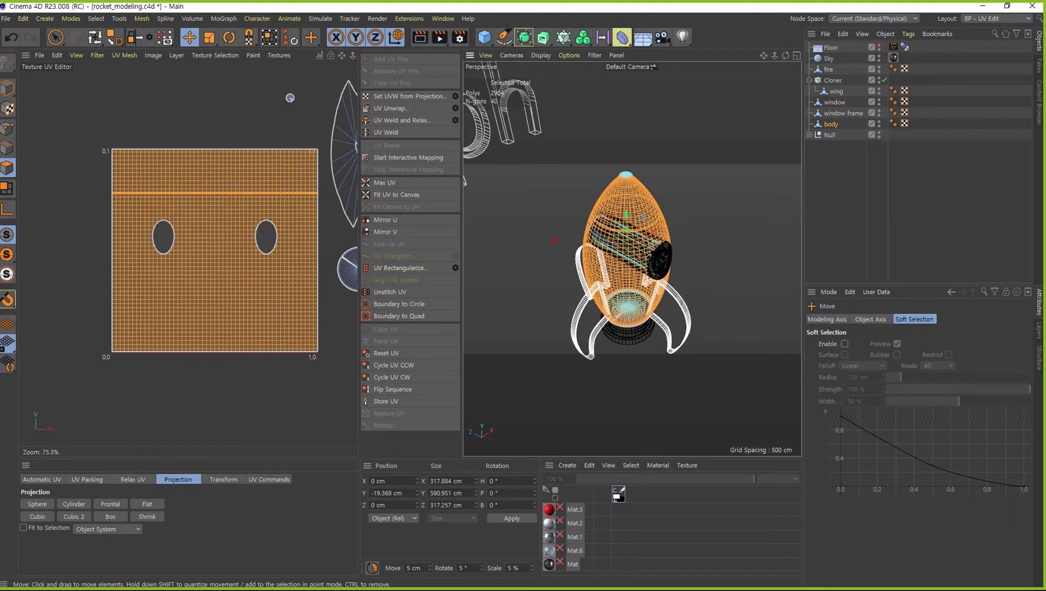
{"action": "left_click_drag", "start_coordinate": [585, 295], "coordinate": [675, 303]}
Select the leaf-shaped wing island and zoom the 3D viewport onto the rocket body
{"action": "middle_click_drag", "start_coordinate": [255, 135], "coordinate": [219, 137]}
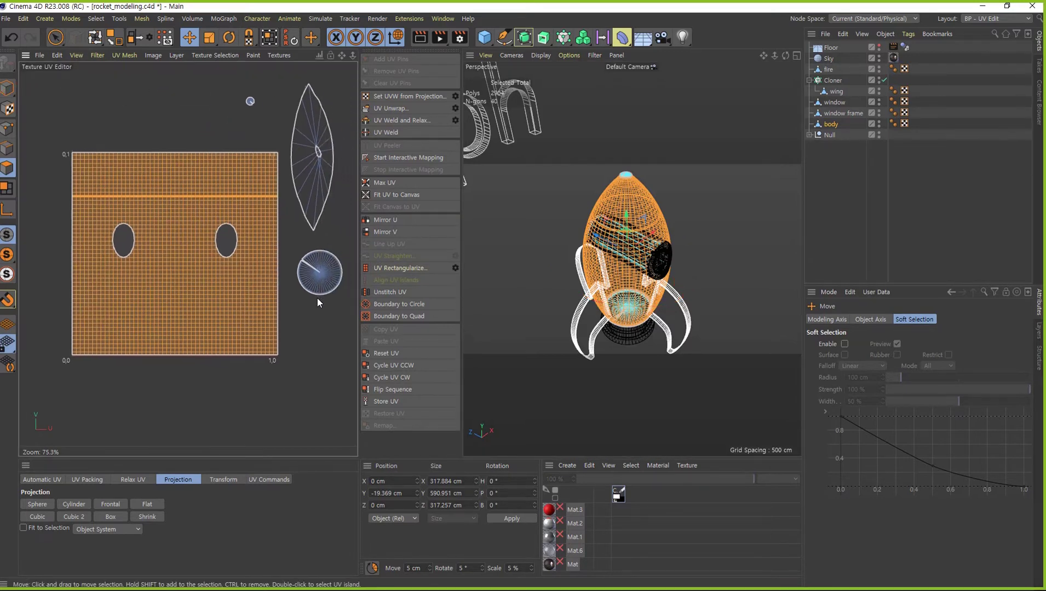
{"action": "double_click", "coordinate": [327, 167]}
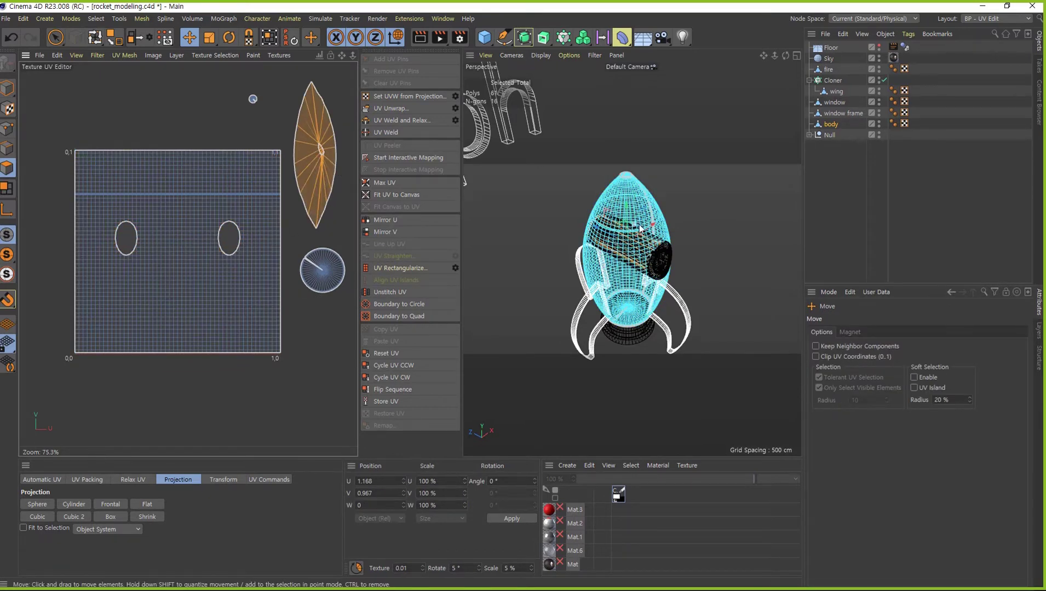
{"action": "left_click", "coordinate": [618, 280]}
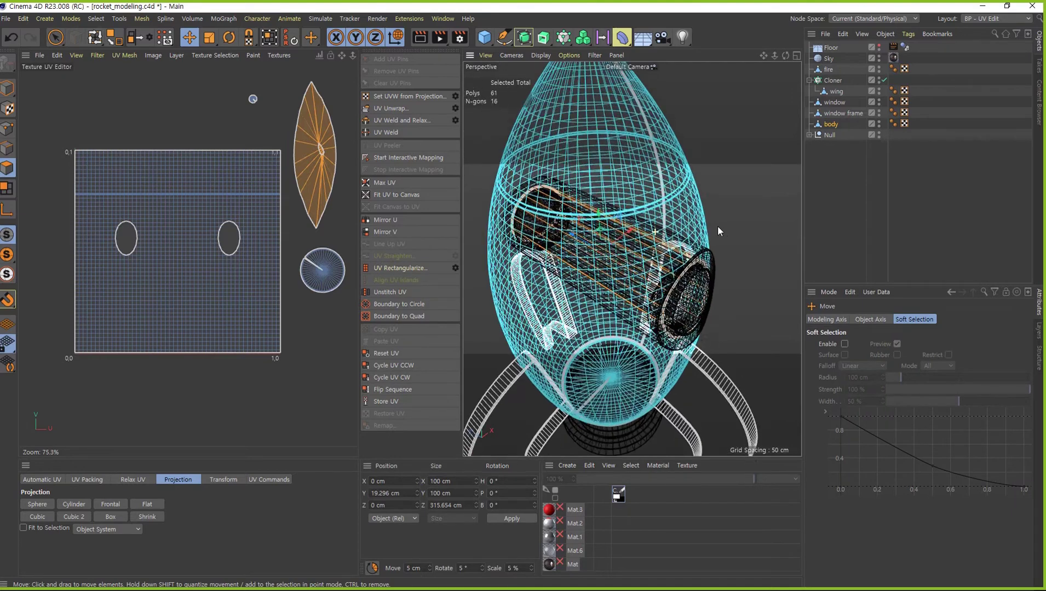
{"action": "scroll", "coordinate": [716, 225], "scroll_direction": "up", "scroll_amount": 5}
{"action": "left_click", "coordinate": [721, 254]}
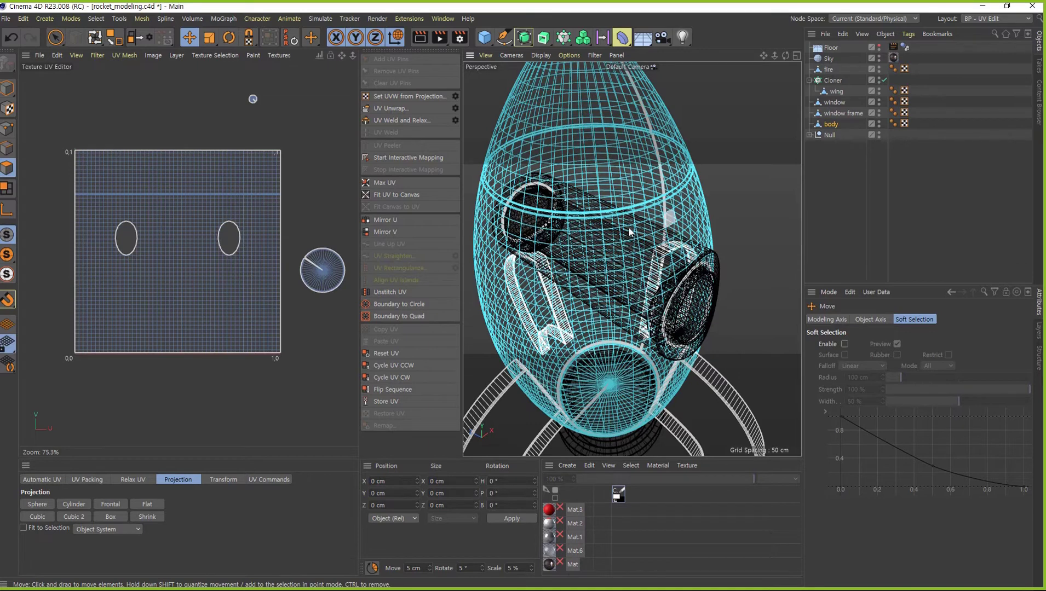
Stand the rocket upright, clear the wing polygon selection, and switch to UV Polygon mode
{"action": "key", "text": "ctrl+z"}
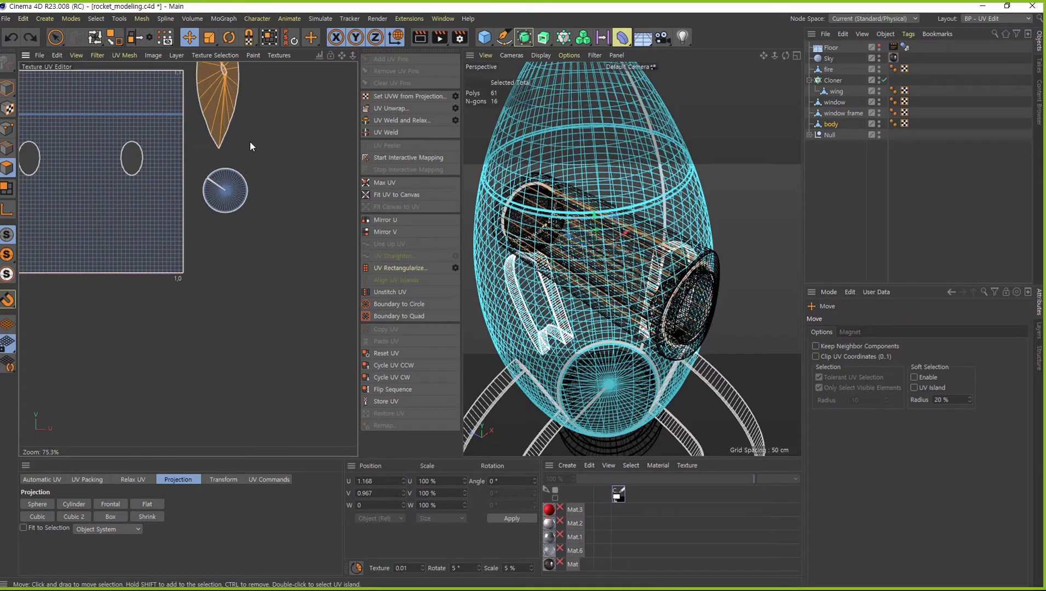
{"action": "middle_click_drag", "start_coordinate": [250, 141], "coordinate": [266, 146], "text": "alt"}
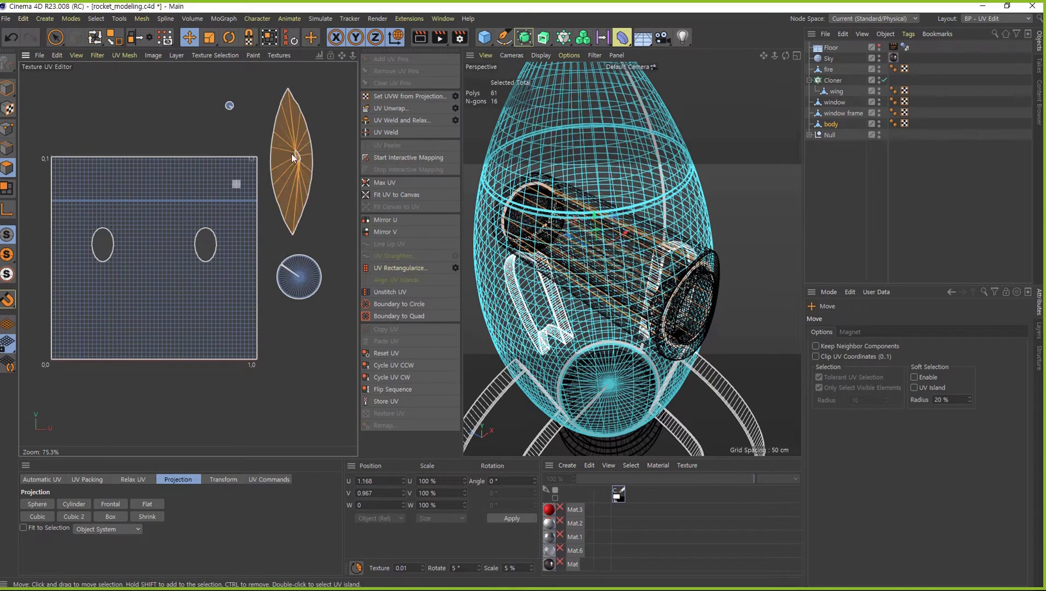
{"action": "left_click_drag", "start_coordinate": [654, 290], "coordinate": [633, 283], "text": "alt"}
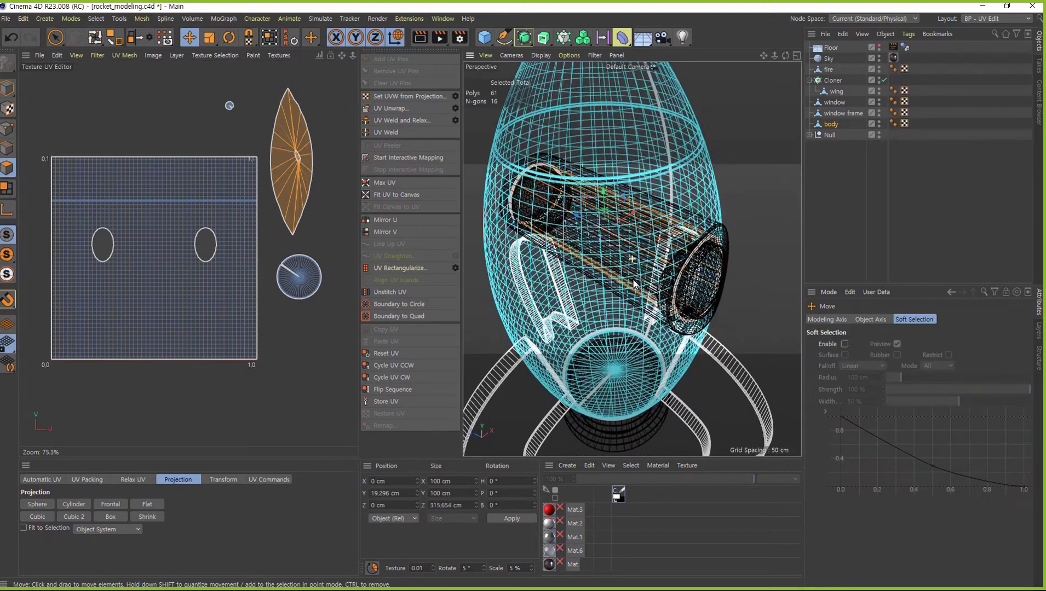
{"action": "left_click", "coordinate": [748, 218]}
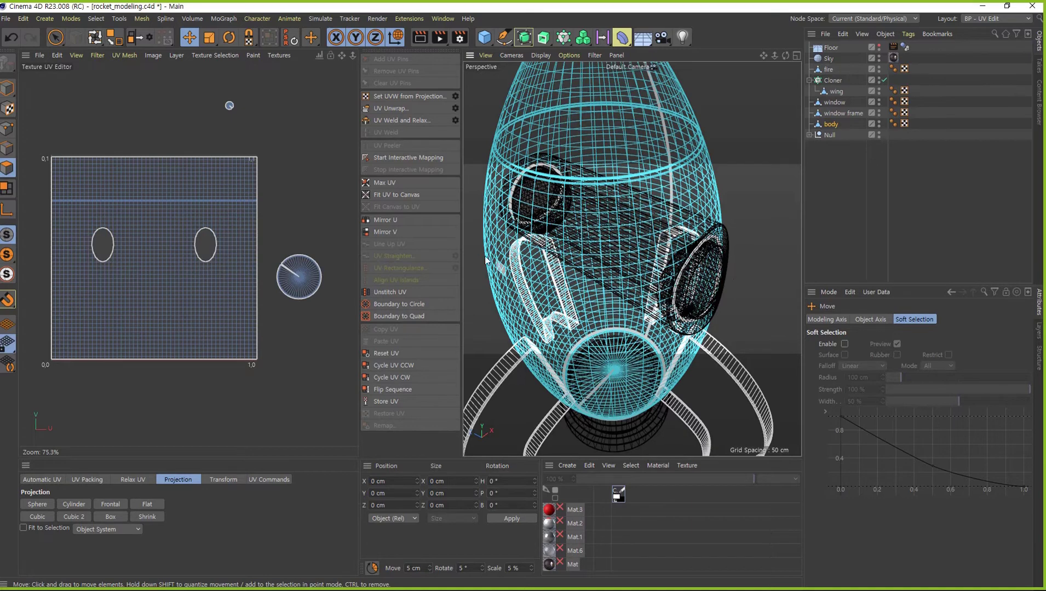
{"action": "left_click", "coordinate": [7, 344]}
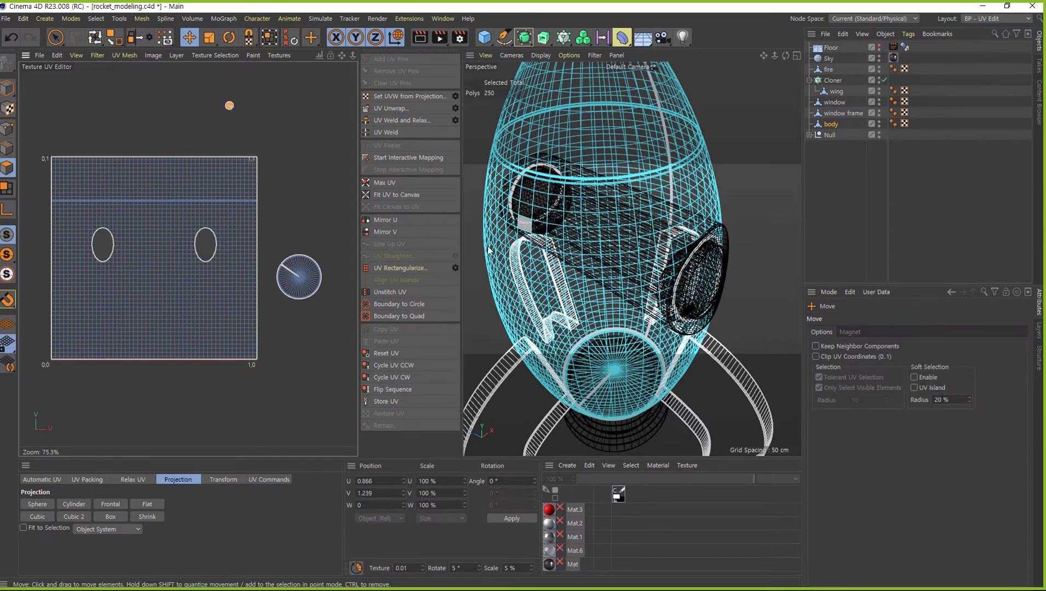
Select and clear the bottom-disc and body islands while inspecting the UV layout
{"action": "double_click", "coordinate": [304, 287]}
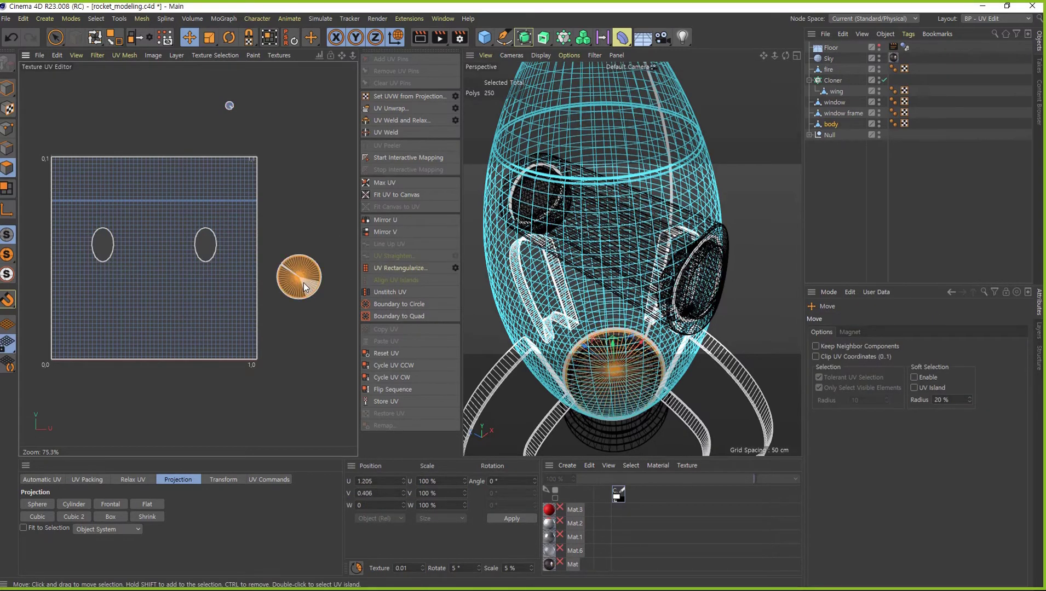
{"action": "left_click", "coordinate": [329, 175]}
{"action": "left_click_drag", "start_coordinate": [155, 186], "coordinate": [163, 190]}
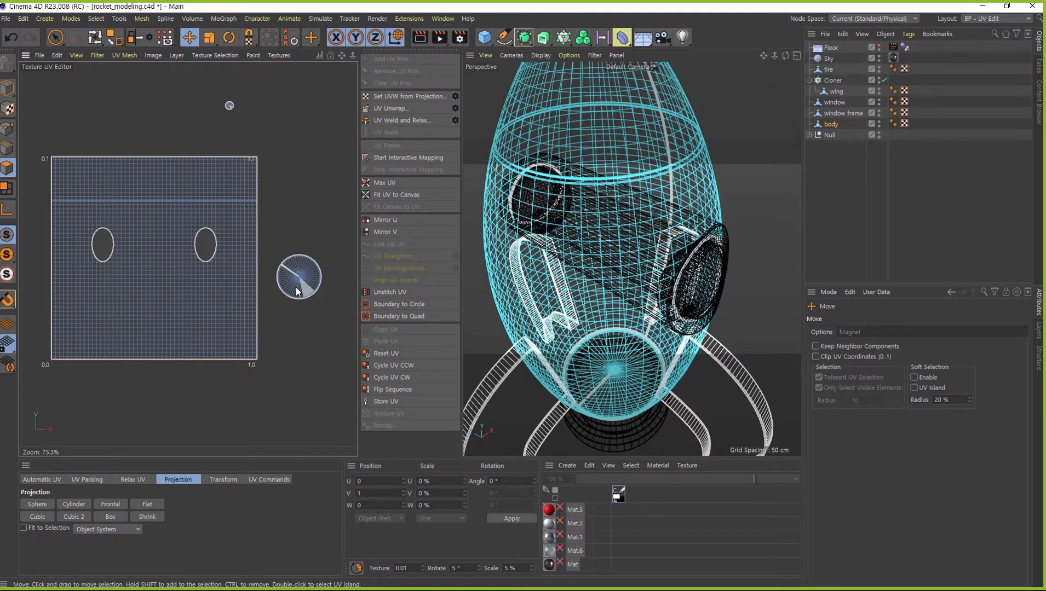
{"action": "scroll", "coordinate": [312, 335], "scroll_direction": "up", "scroll_amount": 4}
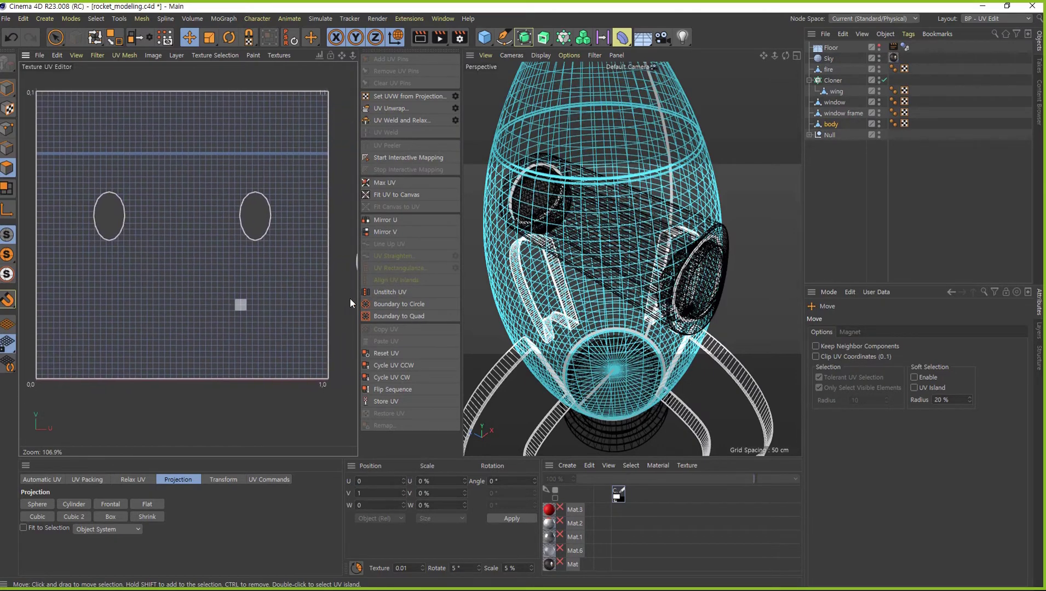
{"action": "left_click", "coordinate": [232, 305]}
{"action": "double_click", "coordinate": [221, 294]}
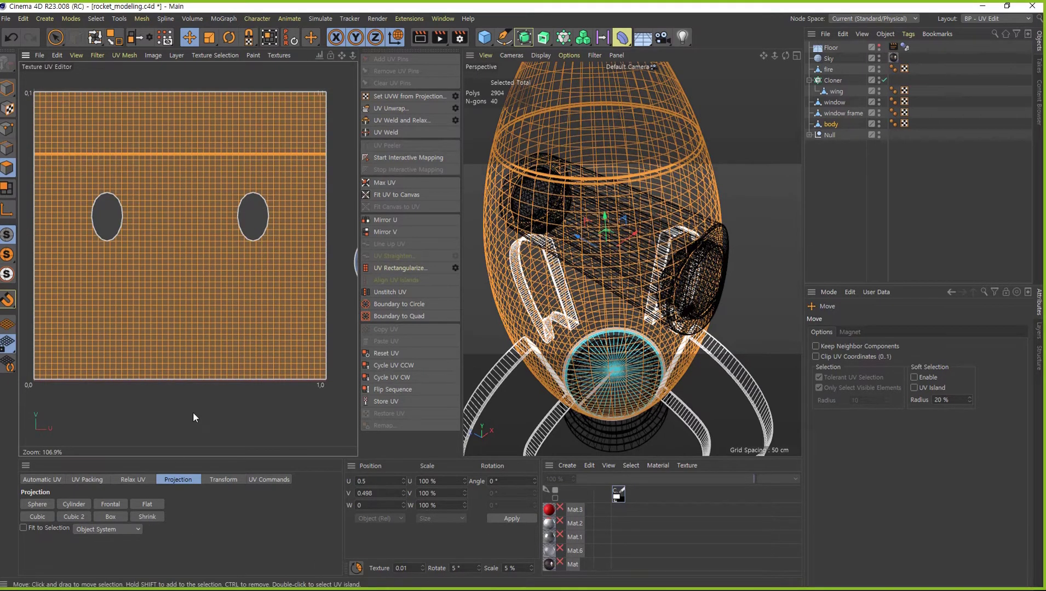
{"action": "key", "text": "t"}
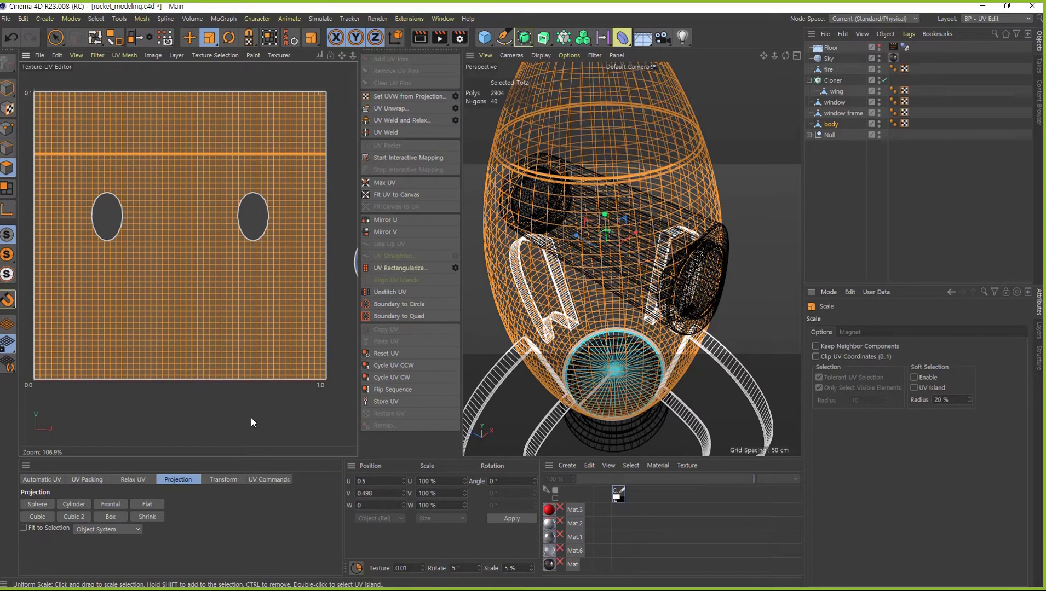
{"action": "left_click", "coordinate": [186, 399]}
Move the circular bottom-cap island into the UV square and apply Frontal projection
{"action": "scroll", "coordinate": [336, 321], "scroll_direction": "down", "scroll_amount": 4}
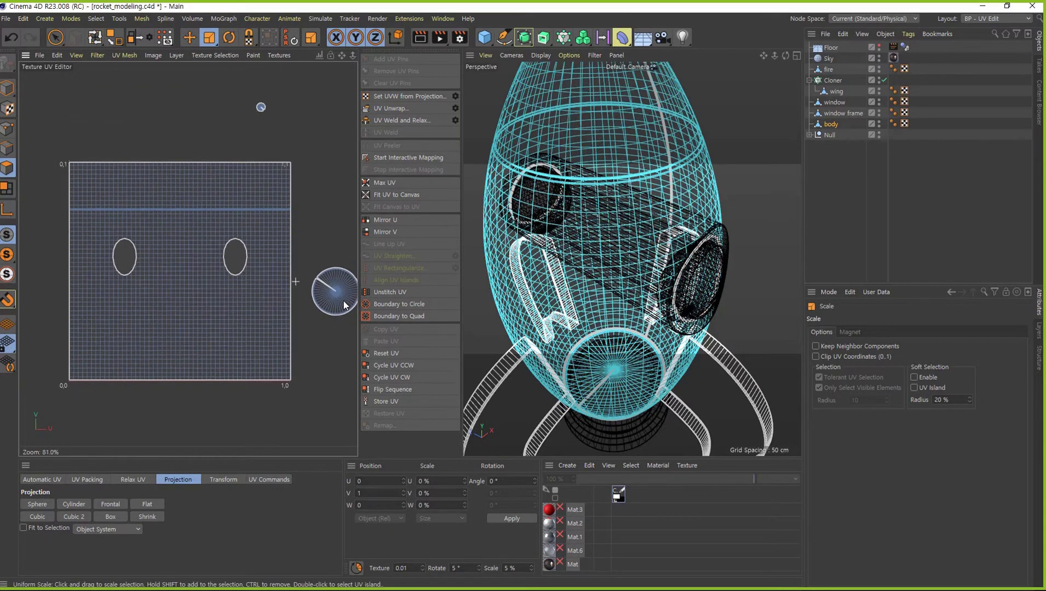
{"action": "double_click", "coordinate": [334, 301]}
{"action": "key", "text": "e"}
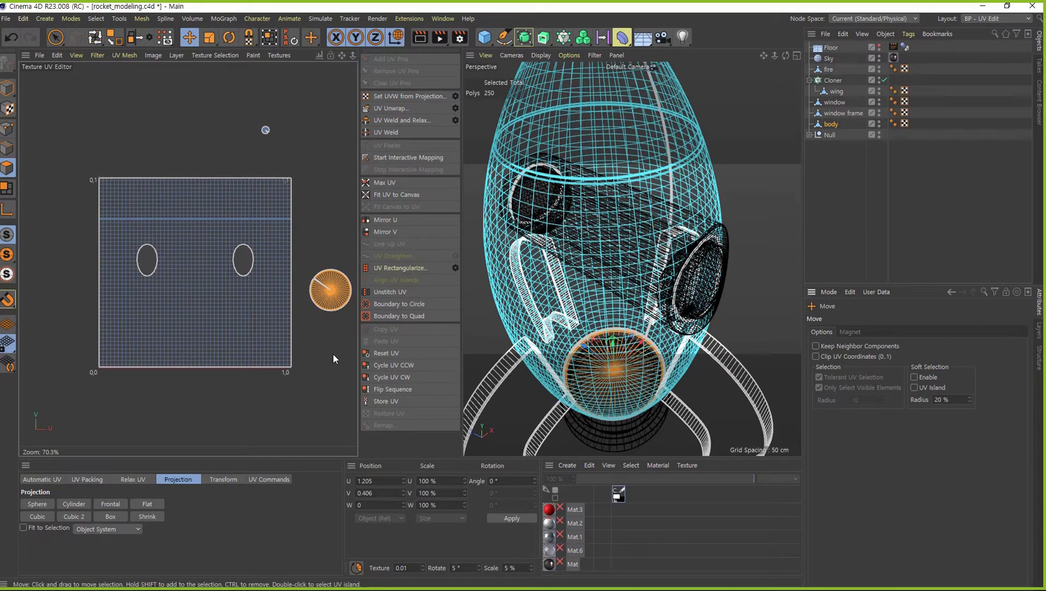
{"action": "left_click_drag", "start_coordinate": [332, 355], "coordinate": [247, 326]}
{"action": "scroll", "coordinate": [241, 263], "scroll_direction": "up", "scroll_amount": 5}
{"action": "scroll", "coordinate": [233, 241], "scroll_direction": "up", "scroll_amount": 5}
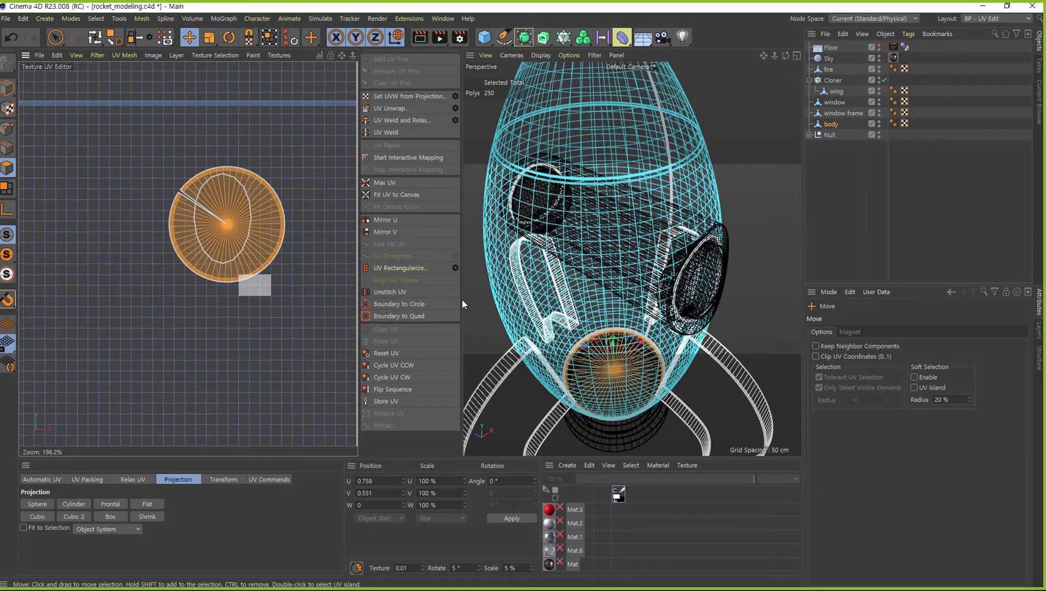
{"action": "left_click_drag", "start_coordinate": [237, 254], "coordinate": [232, 249]}
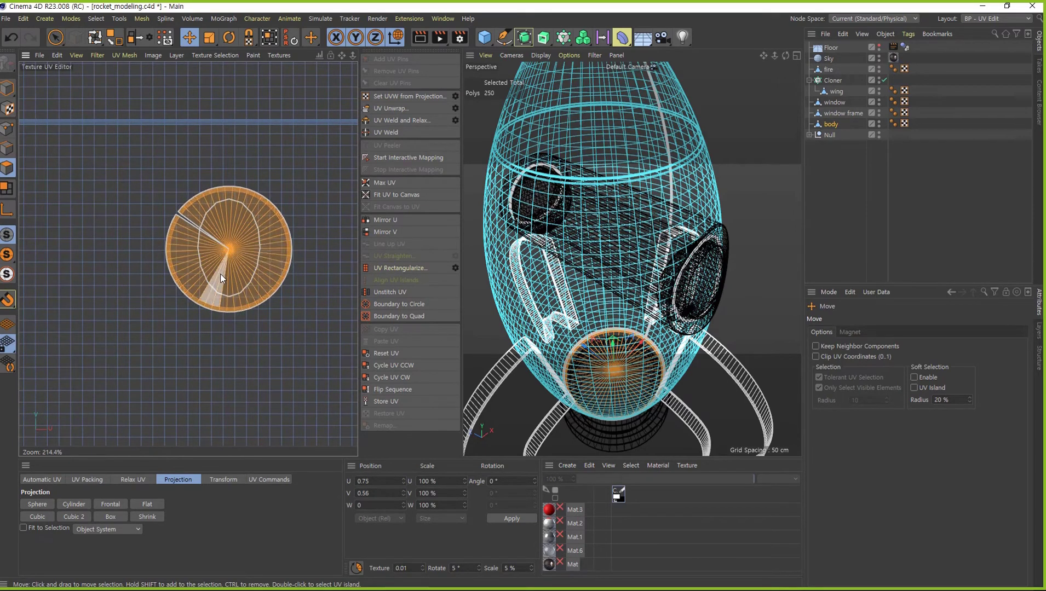
{"action": "left_click", "coordinate": [116, 504]}
Move the cap island beside the canvas, trying other projections and an unwrap, all undone
{"action": "scroll", "coordinate": [328, 302], "scroll_direction": "down", "scroll_amount": 6}
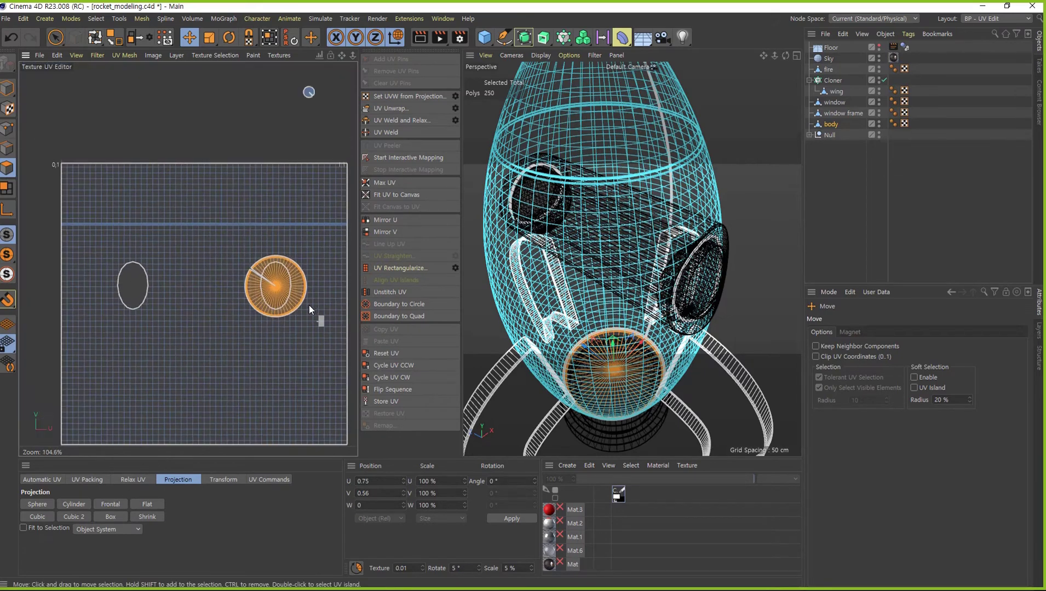
{"action": "scroll", "coordinate": [328, 299], "scroll_direction": "down", "scroll_amount": 2}
{"action": "middle_click_drag", "start_coordinate": [351, 294], "coordinate": [294, 307]}
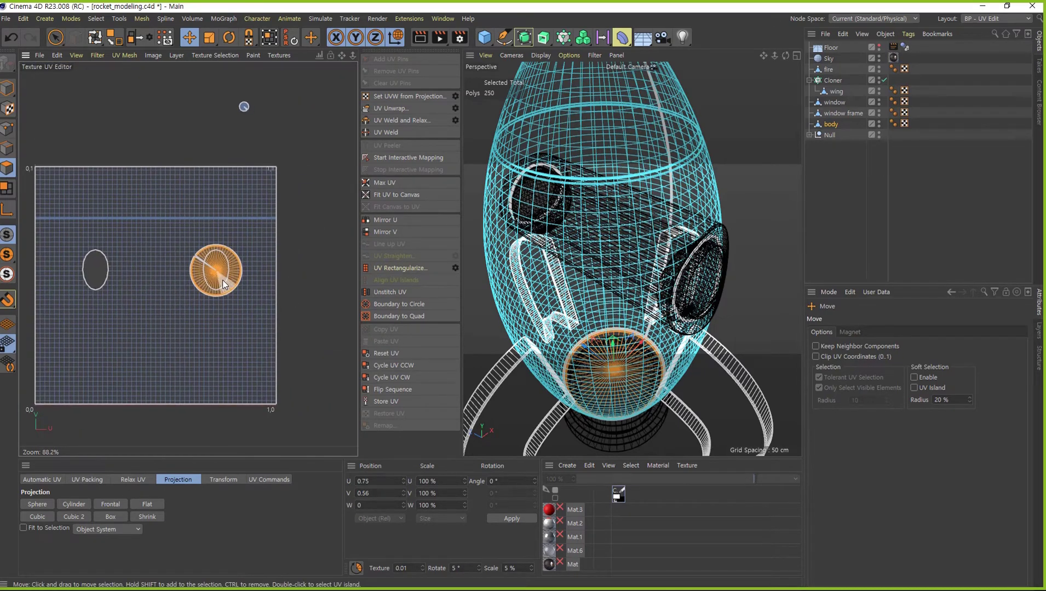
{"action": "left_click_drag", "start_coordinate": [250, 272], "coordinate": [350, 239]}
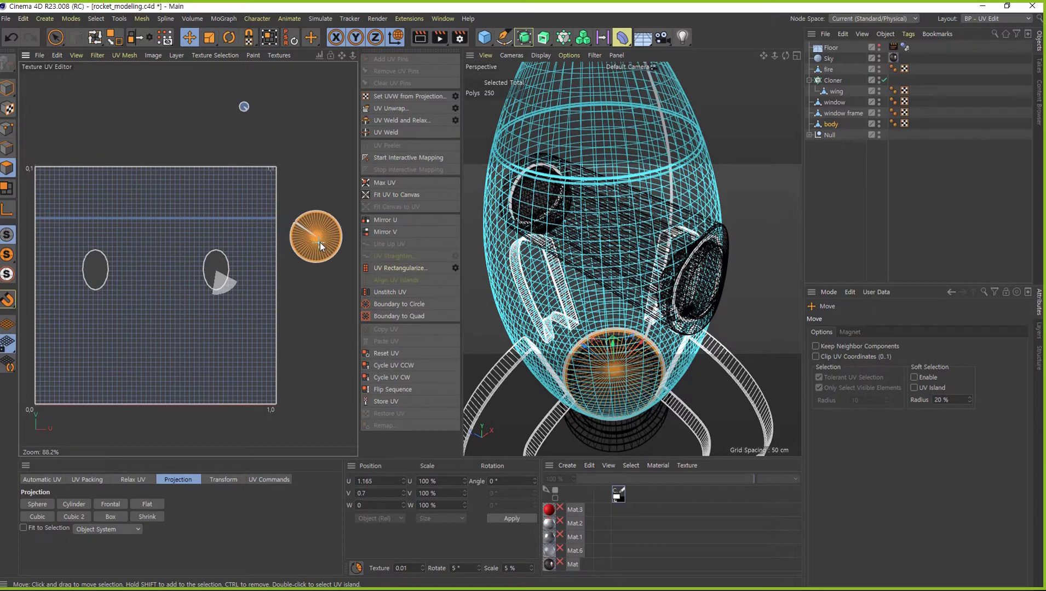
{"action": "left_click", "coordinate": [115, 505]}
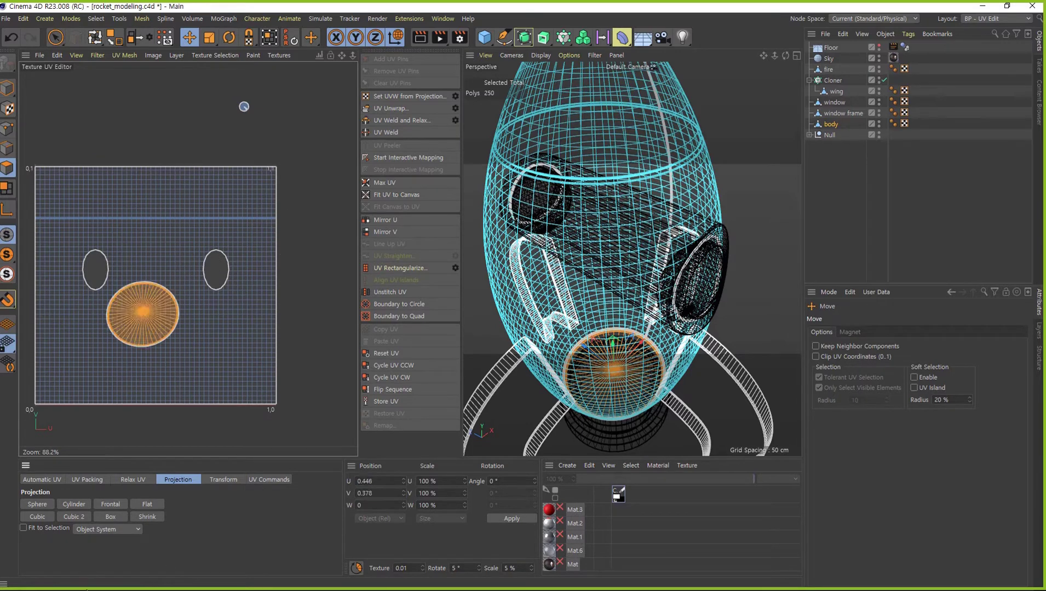
{"action": "left_click", "coordinate": [110, 517]}
{"action": "key", "text": "ctrl+z"}
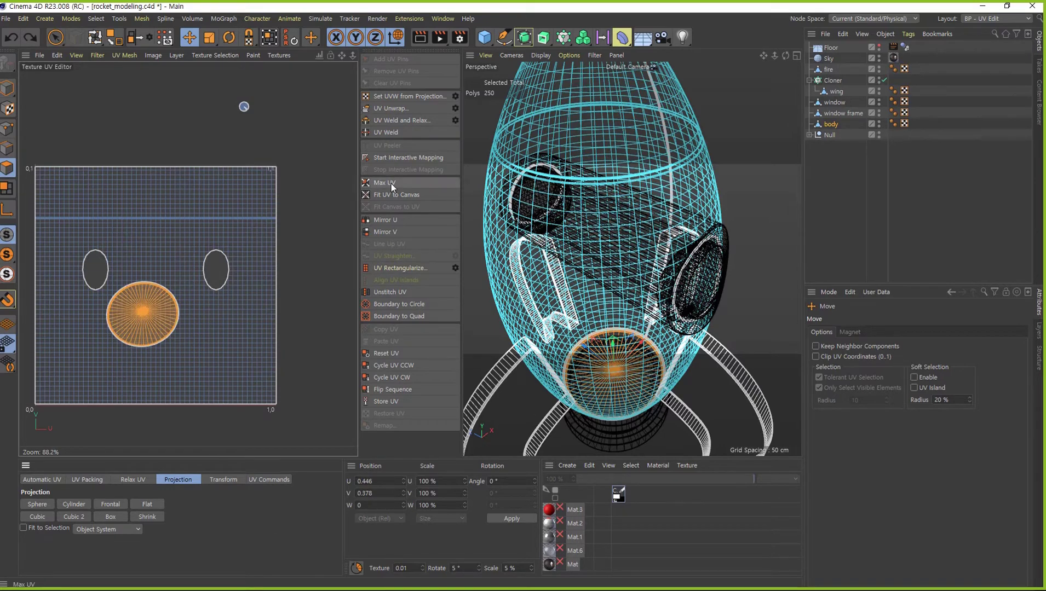
{"action": "left_click", "coordinate": [398, 109]}
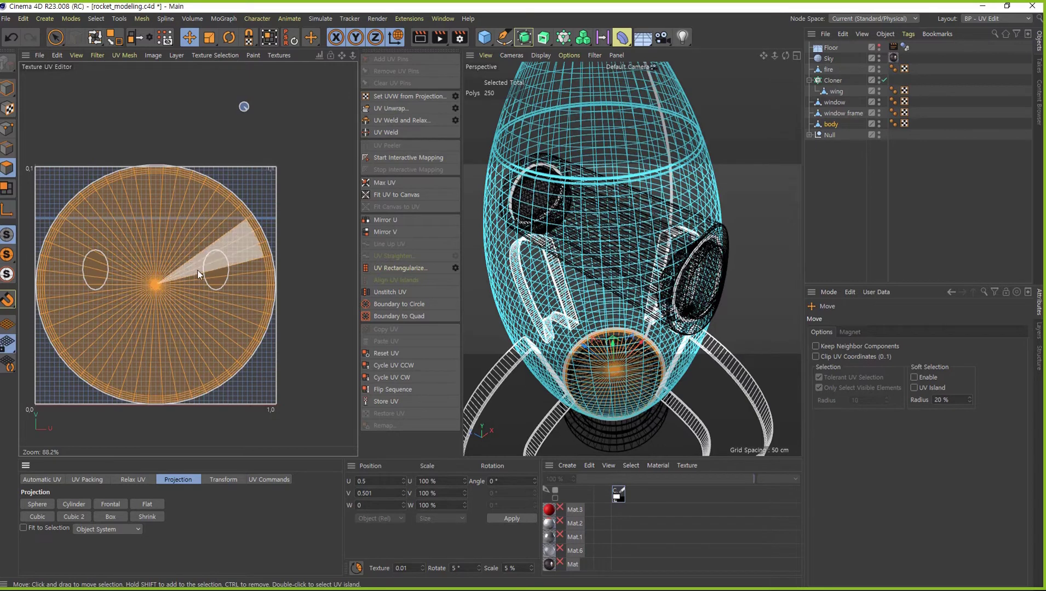
{"action": "key", "text": "ctrl+z"}
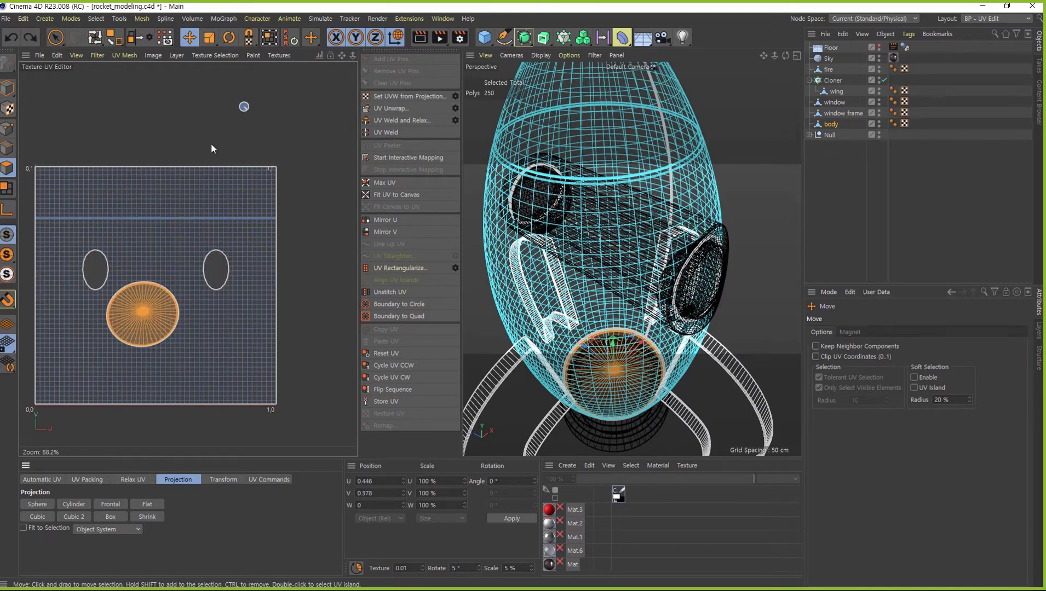
Select the small nose-cap island and re-project it with Frontal projection
{"action": "mouse_move", "coordinate": [249, 106]}
{"action": "middle_mouse_down", "text": "alt"}
{"action": "mouse_move", "coordinate": [220, 219]}
{"action": "mouse_move", "coordinate": [75, 186]}
{"action": "mouse_move", "coordinate": [203, 188]}
{"action": "middle_mouse_up", "text": "alt"}
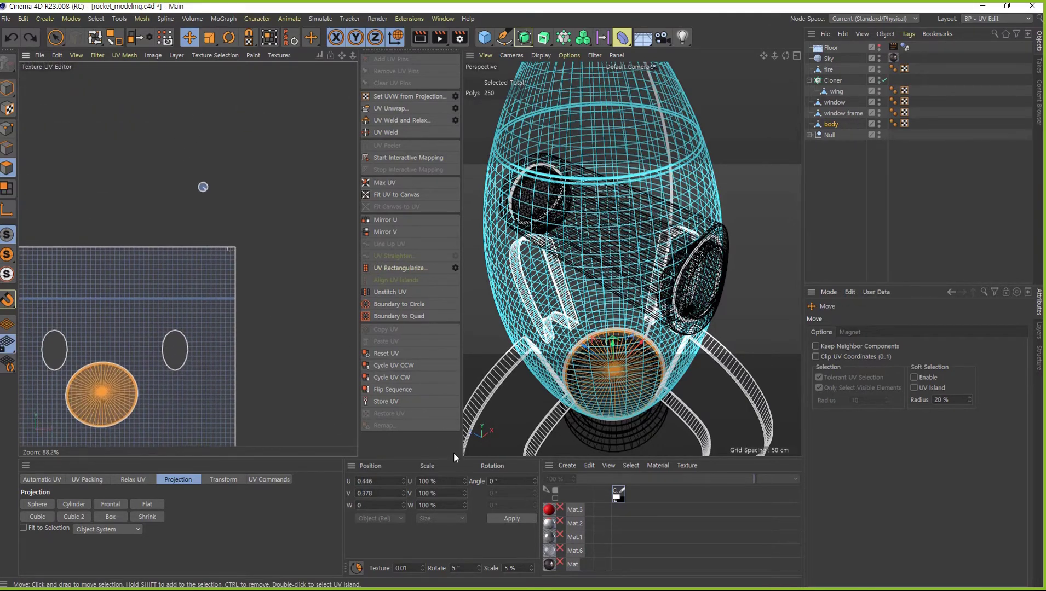
{"action": "scroll", "coordinate": [203, 188], "scroll_direction": "up", "scroll_amount": 6}
{"action": "scroll", "coordinate": [204, 190], "scroll_direction": "up", "scroll_amount": 5}
{"action": "scroll", "coordinate": [203, 189], "scroll_direction": "up", "scroll_amount": 1}
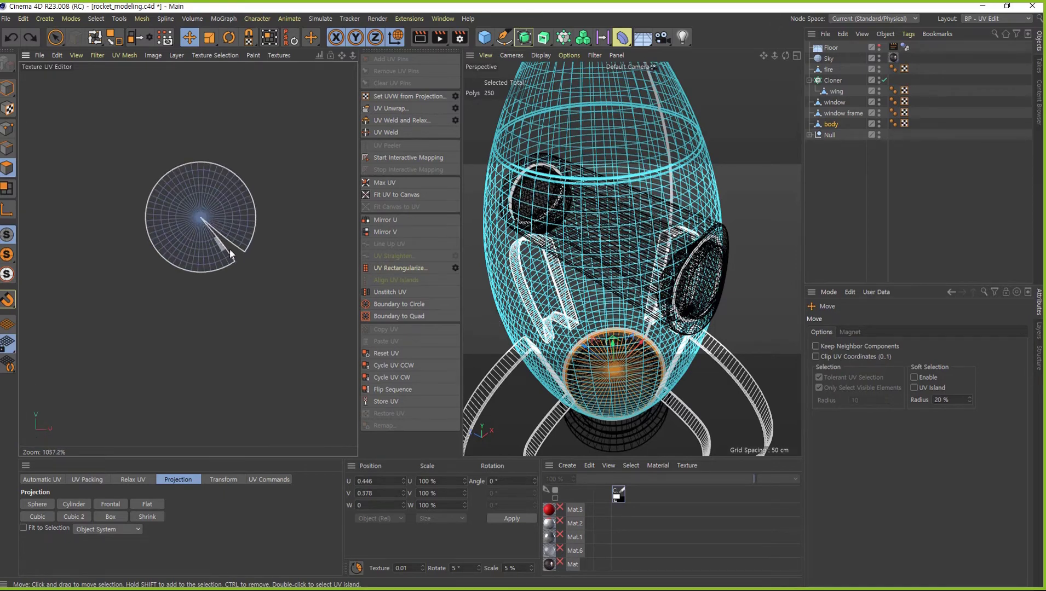
{"action": "double_click", "coordinate": [227, 228]}
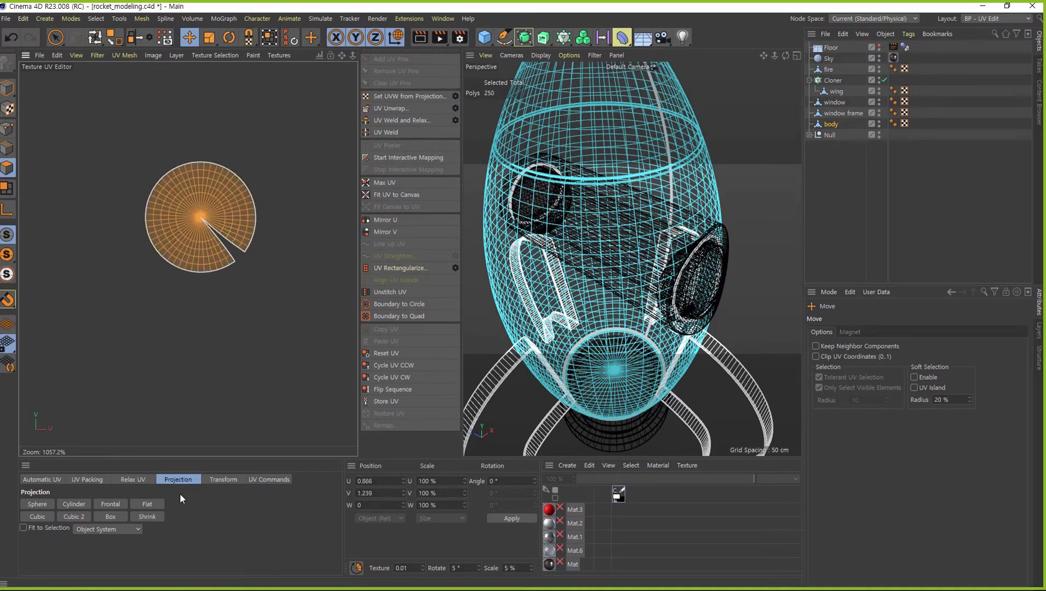
{"action": "left_click", "coordinate": [109, 505]}
Frame the rocket, then Frontal-project and UV Unwrap the nose cap into a flat circle
{"action": "scroll", "coordinate": [200, 310], "scroll_direction": "down", "scroll_amount": 5}
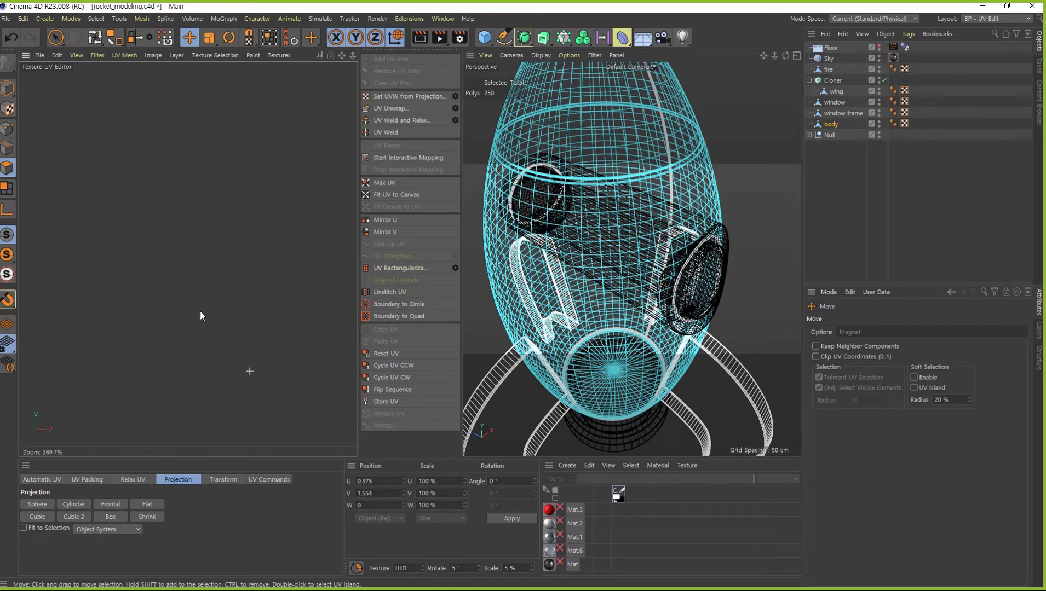
{"action": "scroll", "coordinate": [249, 372], "scroll_direction": "down", "scroll_amount": 6}
{"action": "scroll", "coordinate": [245, 387], "scroll_direction": "down", "scroll_amount": 2}
{"action": "middle_click_drag", "start_coordinate": [245, 386], "coordinate": [362, 233]}
{"action": "middle_click_drag", "start_coordinate": [120, 296], "coordinate": [116, 359]}
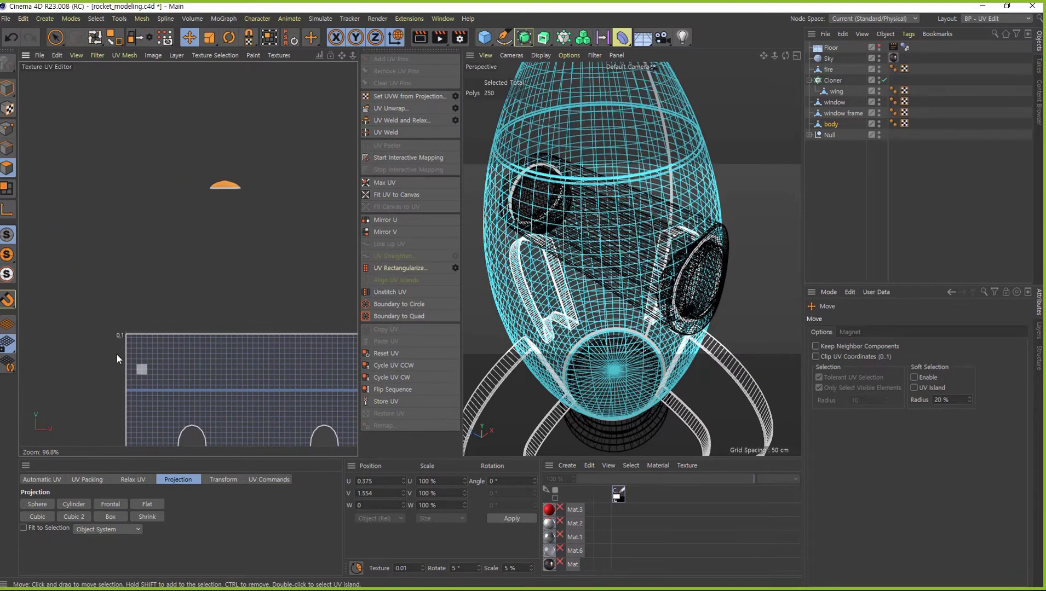
{"action": "key", "text": "h"}
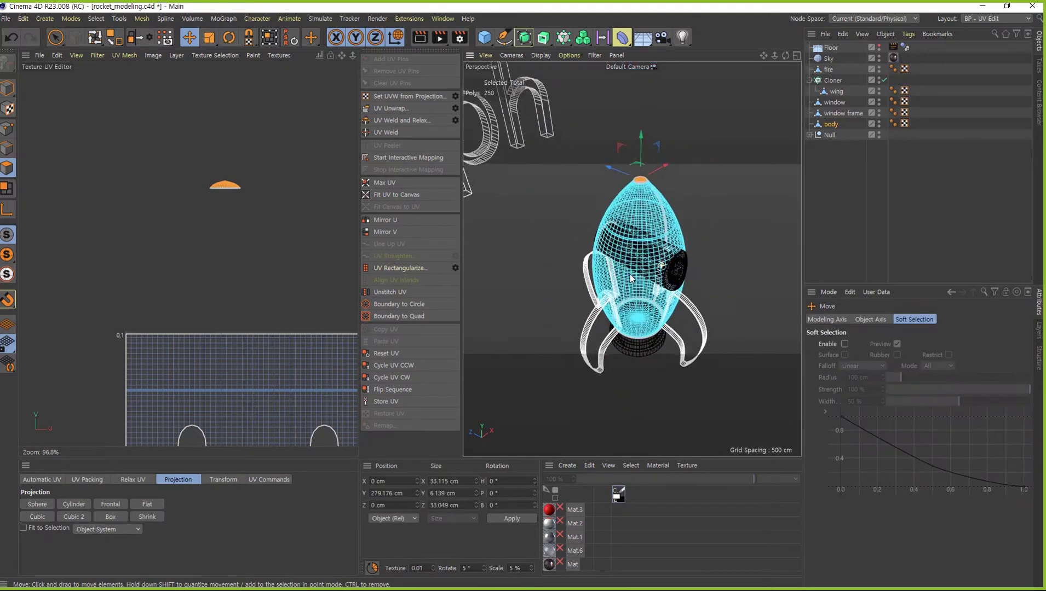
{"action": "scroll", "coordinate": [627, 196], "scroll_direction": "up", "scroll_amount": 2}
{"action": "scroll", "coordinate": [627, 195], "scroll_direction": "up", "scroll_amount": 2}
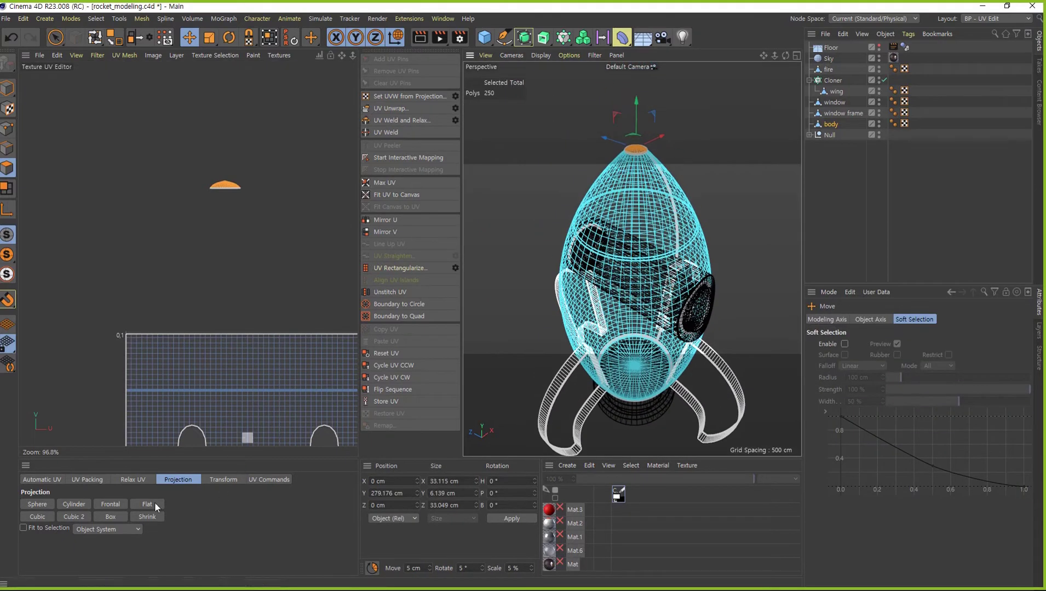
{"action": "left_click", "coordinate": [110, 505]}
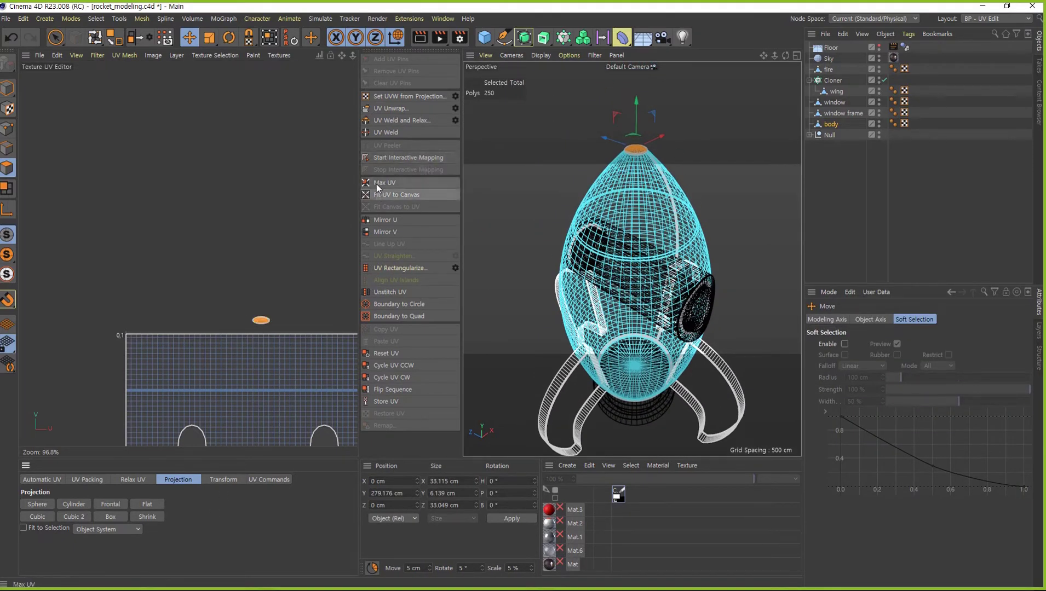
{"action": "left_click", "coordinate": [390, 106]}
Frame the unwrapped island and switch the selection to the bottom cap
{"action": "key", "text": "h"}
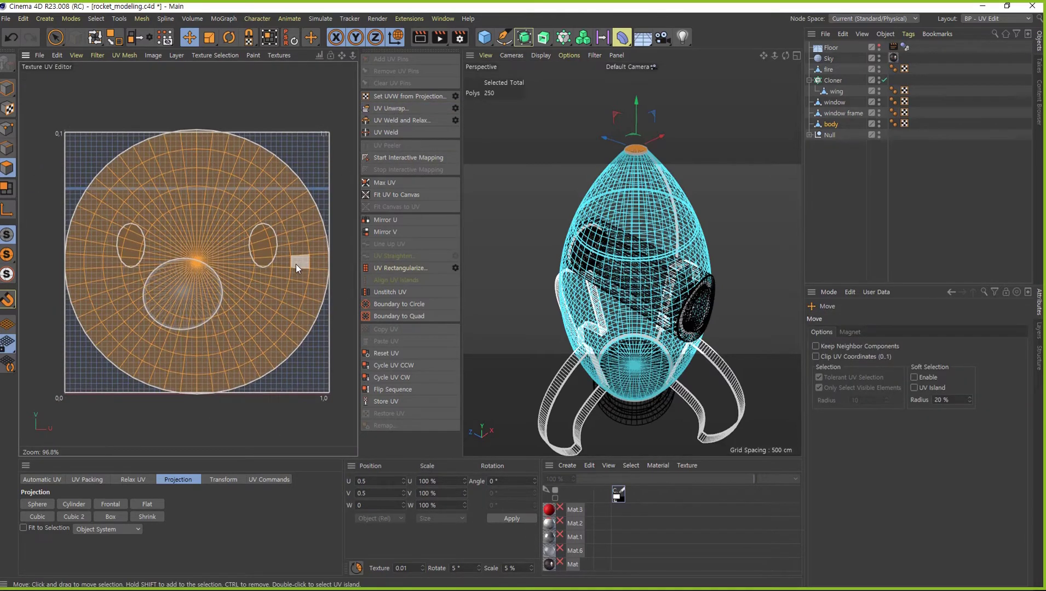
{"action": "left_click", "coordinate": [394, 304]}
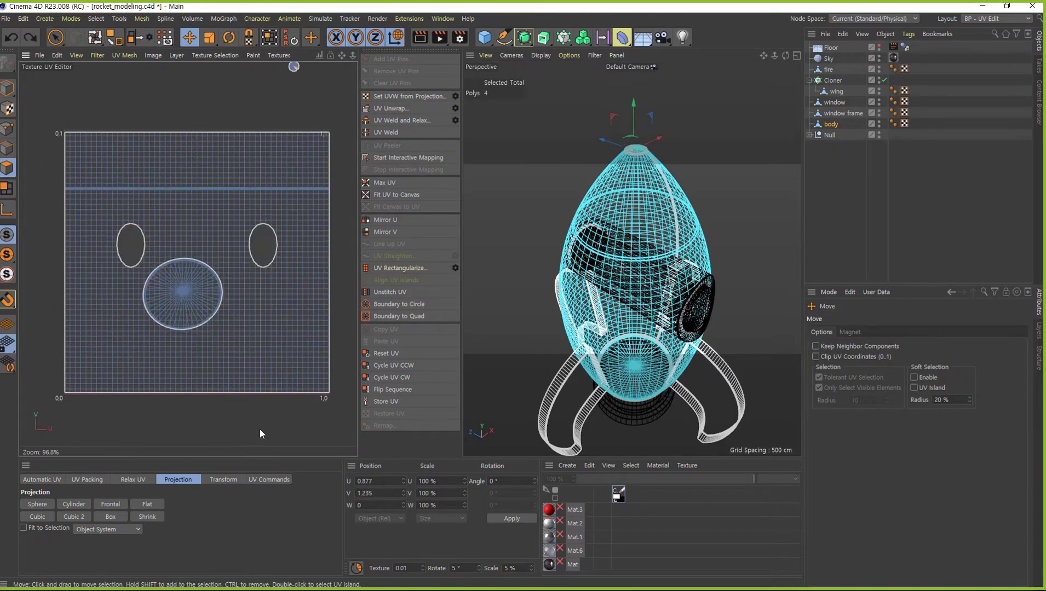
{"action": "key", "text": "ctrl+z"}
Move the bottom-cap island onto the canvas and UV Unwrap it into a flat circle
{"action": "key", "text": "h"}
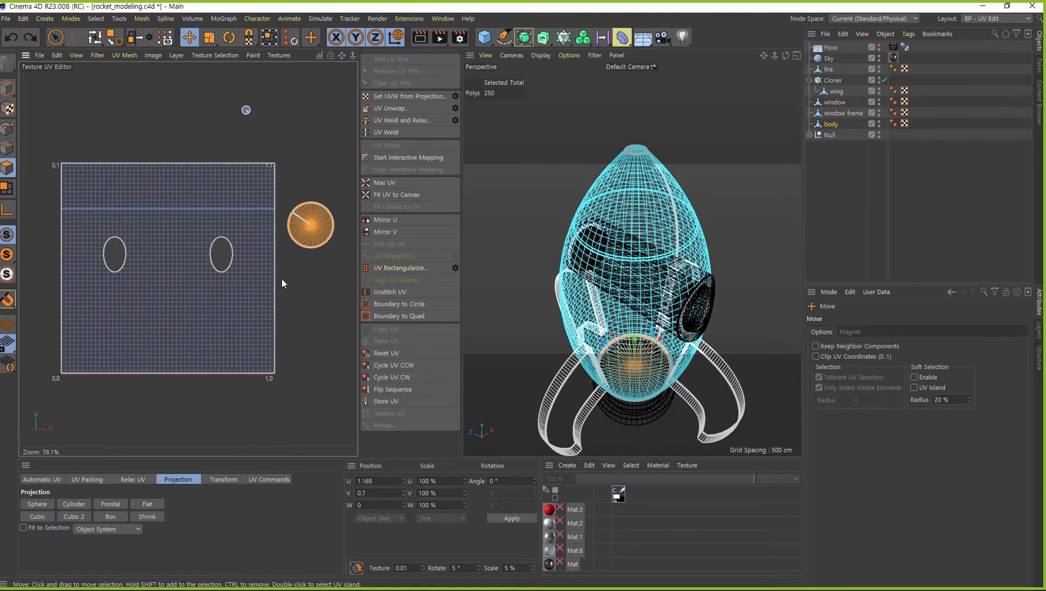
{"action": "left_click_drag", "start_coordinate": [281, 278], "coordinate": [140, 343]}
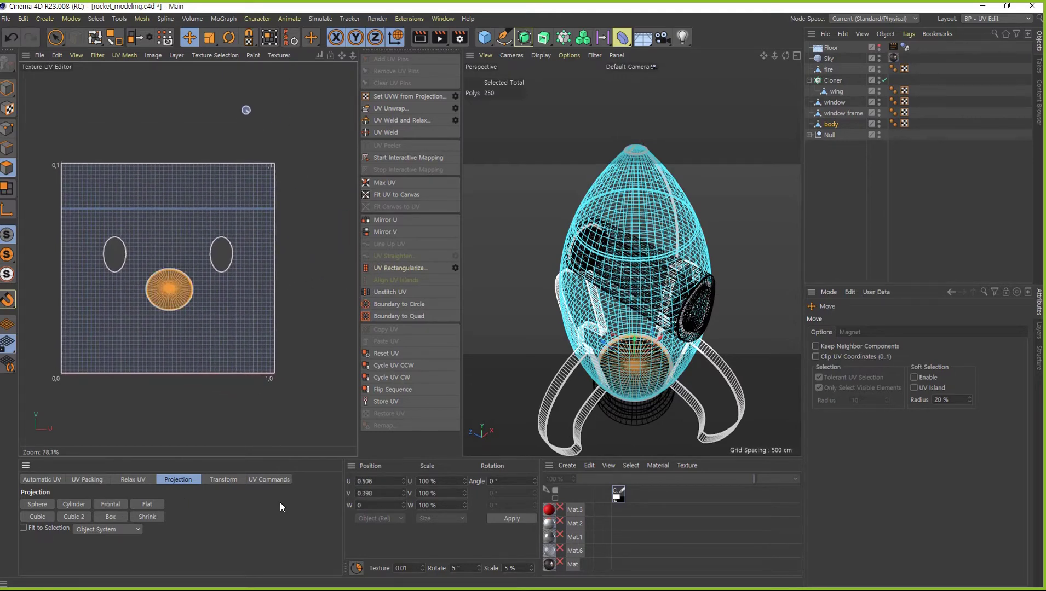
{"action": "left_click", "coordinate": [391, 108]}
{"action": "scroll", "coordinate": [214, 268], "scroll_direction": "up", "scroll_amount": 3}
{"action": "scroll", "coordinate": [214, 268], "scroll_direction": "down", "scroll_amount": 2}
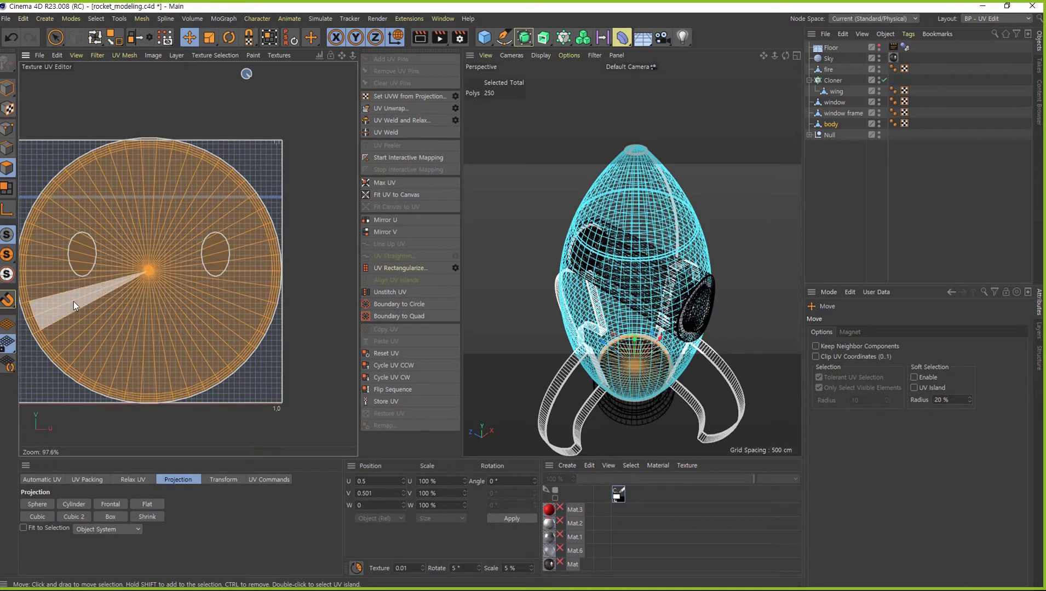
Scale down the unwrapped bottom-cap disc and place it on the right oval
{"action": "key", "text": "t"}
{"action": "mouse_move", "coordinate": [148, 271]}
{"action": "left_mouse_down"}
{"action": "mouse_move", "coordinate": [94, 302]}
{"action": "mouse_move", "coordinate": [191, 376]}
{"action": "left_mouse_up"}
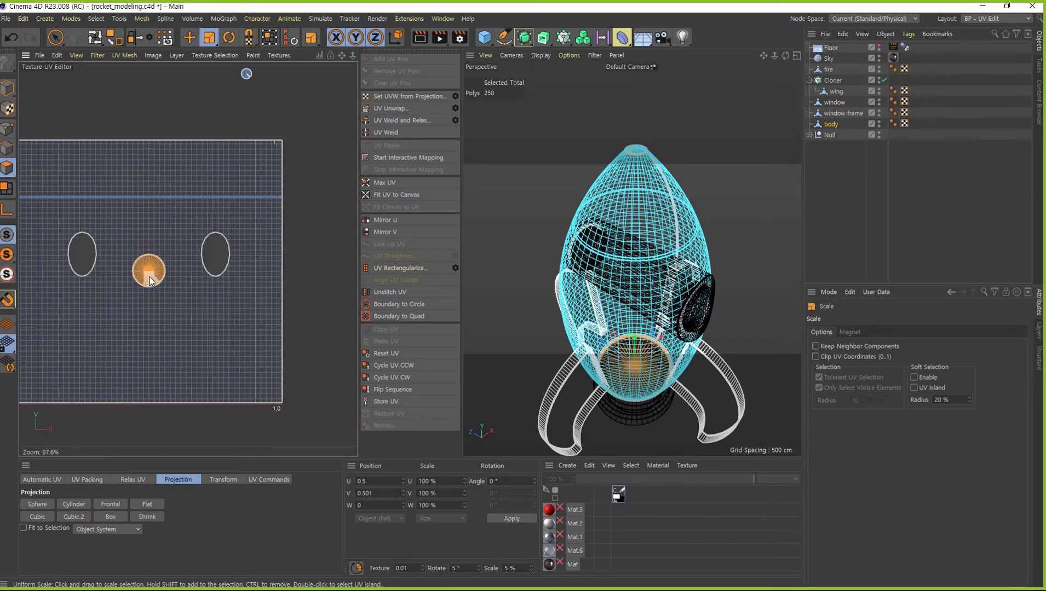
{"action": "key", "text": "e"}
{"action": "left_click_drag", "start_coordinate": [149, 273], "coordinate": [217, 260]}
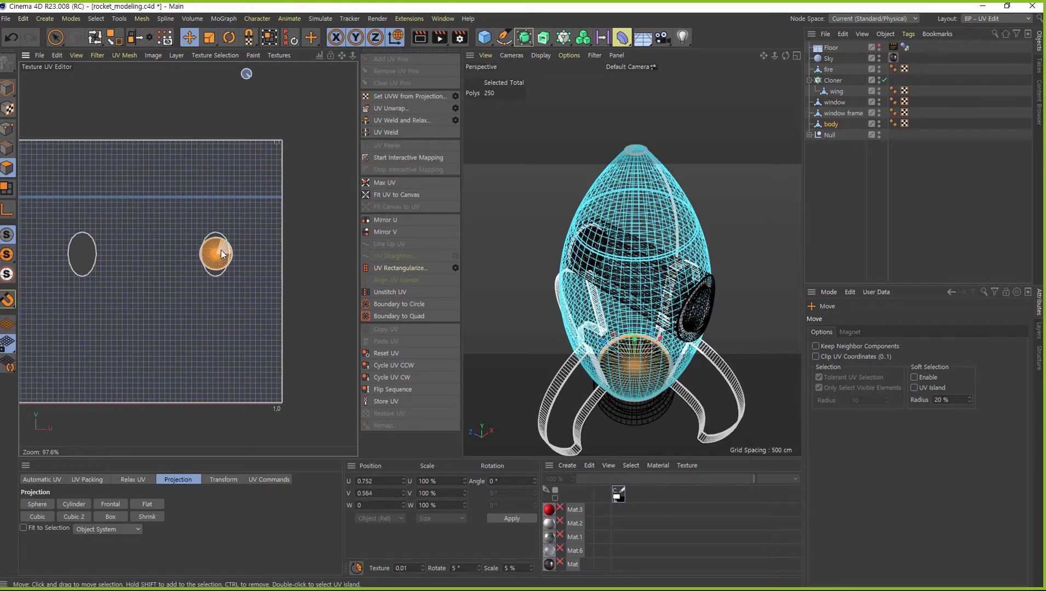
{"action": "scroll", "coordinate": [218, 260], "scroll_direction": "up", "scroll_amount": 7}
Shrink the bottom cap to fit the right oval and move the nose cap into the left oval
{"action": "key", "text": "t"}
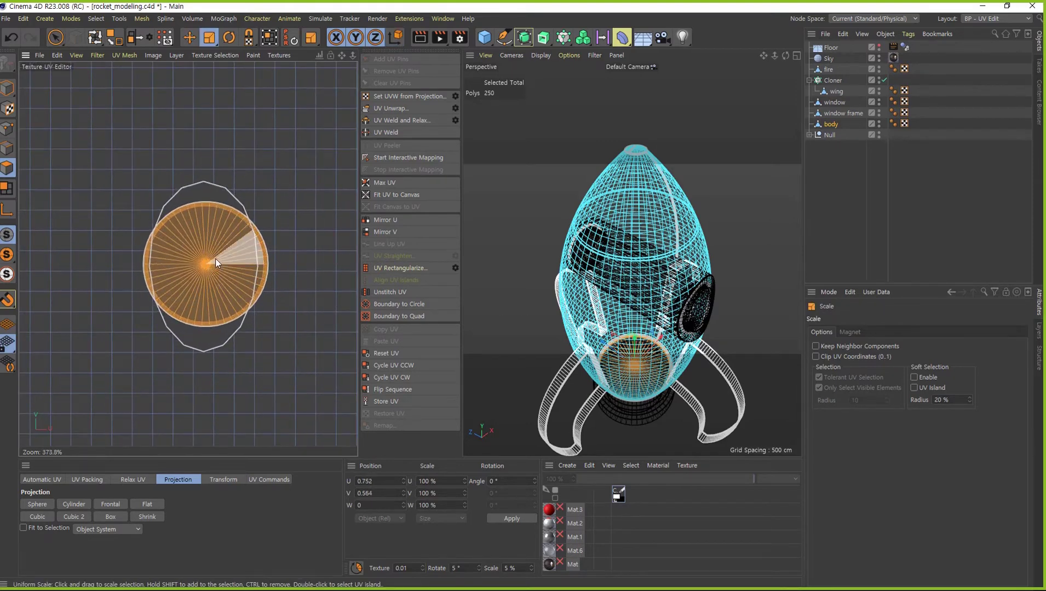
{"action": "left_click_drag", "start_coordinate": [207, 268], "coordinate": [34, 345]}
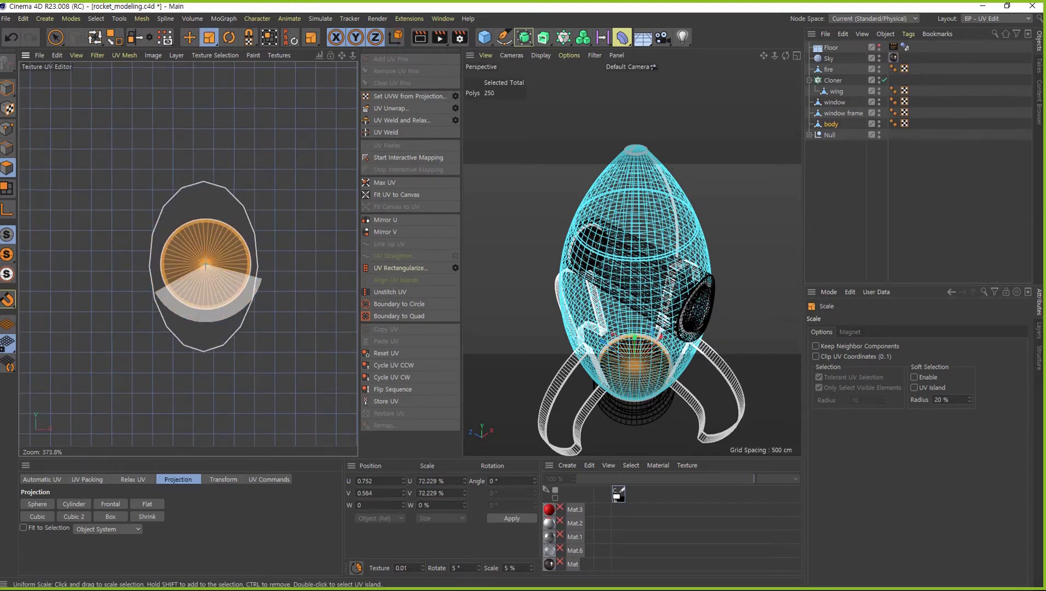
{"action": "key", "text": "e"}
{"action": "left_click_drag", "start_coordinate": [204, 265], "coordinate": [202, 268]}
{"action": "scroll", "coordinate": [215, 314], "scroll_direction": "down", "scroll_amount": 6}
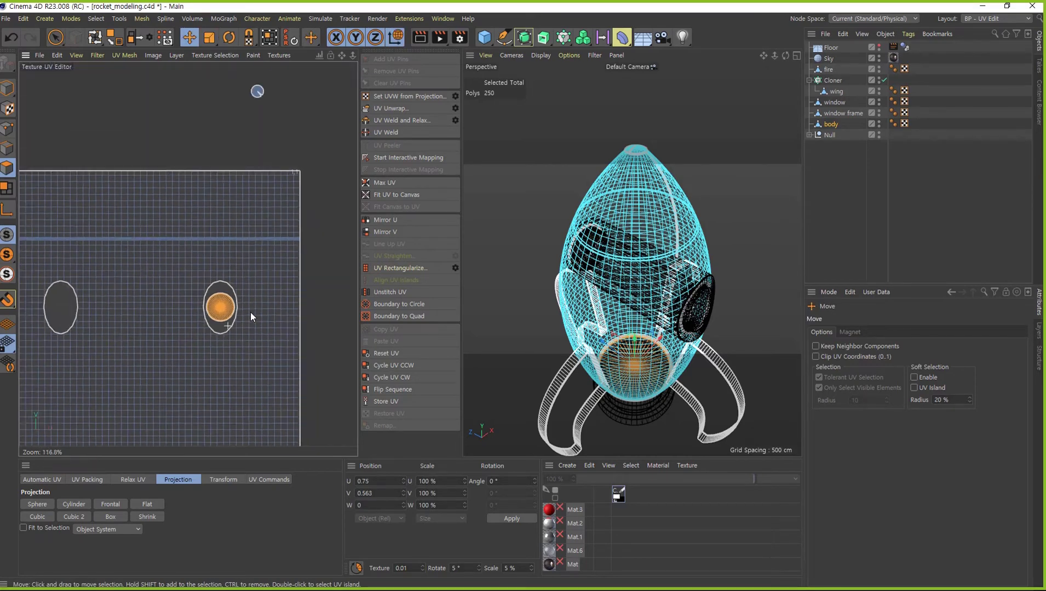
{"action": "left_click", "coordinate": [286, 118]}
{"action": "left_click_drag", "start_coordinate": [287, 119], "coordinate": [105, 310]}
Re-project and unwrap the nose cap, shrink it, and place it on the right circle
{"action": "scroll", "coordinate": [98, 318], "scroll_direction": "up", "scroll_amount": 3}
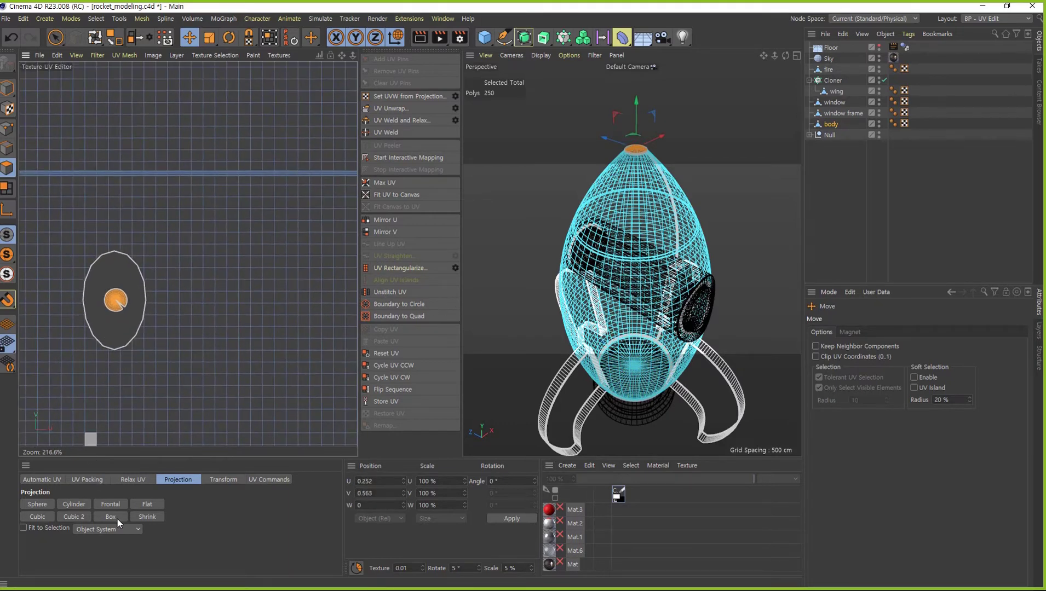
{"action": "left_click", "coordinate": [111, 503]}
{"action": "left_click", "coordinate": [397, 109]}
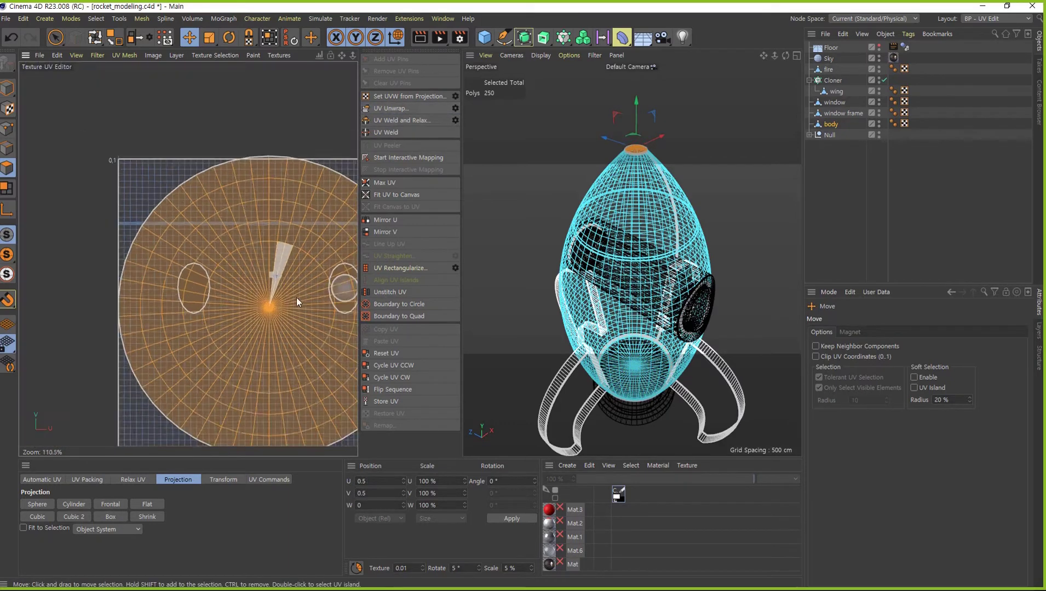
{"action": "key", "text": "r"}
{"action": "key", "text": "t"}
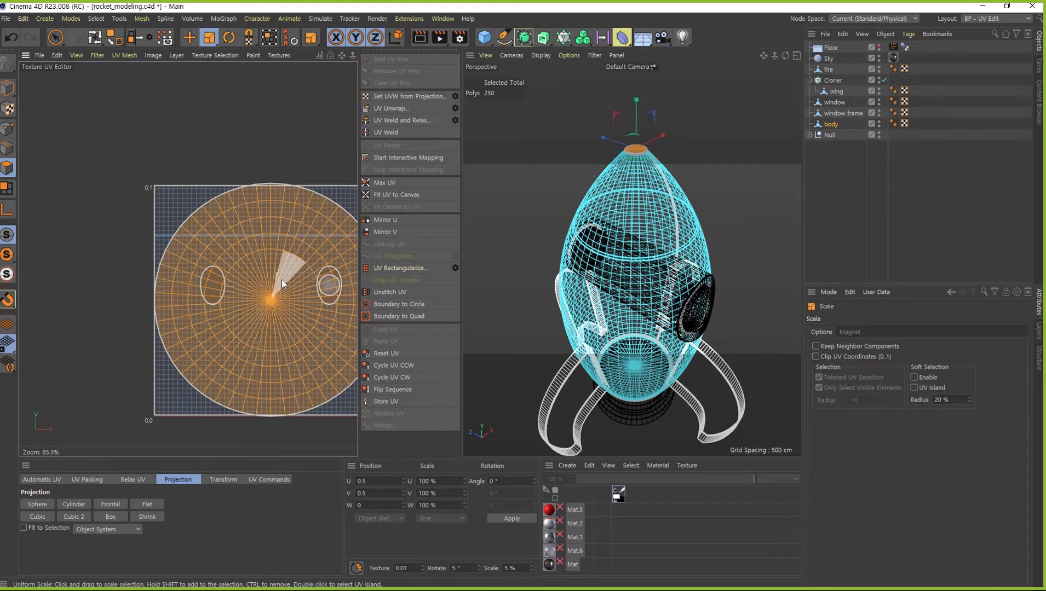
{"action": "mouse_move", "coordinate": [281, 279]}
{"action": "left_mouse_down"}
{"action": "mouse_move", "coordinate": [116, 433]}
{"action": "mouse_move", "coordinate": [58, 461]}
{"action": "mouse_move", "coordinate": [69, 459]}
{"action": "left_mouse_up"}
{"action": "key", "text": "e"}
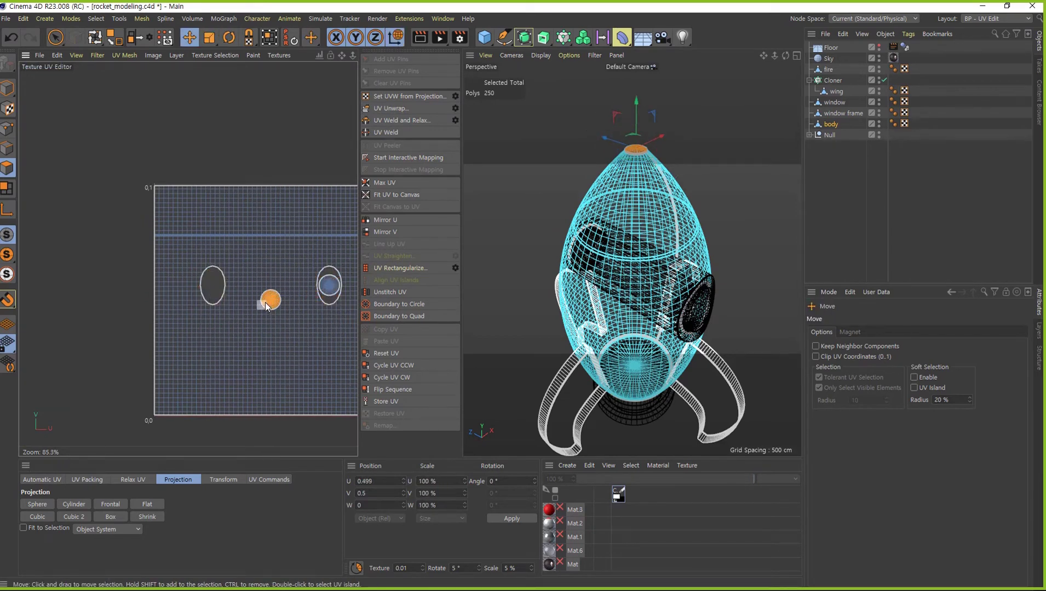
{"action": "mouse_move", "coordinate": [272, 302]}
{"action": "left_mouse_down"}
{"action": "mouse_move", "coordinate": [334, 298]}
{"action": "mouse_move", "coordinate": [207, 292]}
{"action": "mouse_move", "coordinate": [225, 296]}
{"action": "left_mouse_up"}
Scale the orange circle island down to about 47%, centred inside its ring
{"action": "scroll", "coordinate": [209, 293], "scroll_direction": "up", "scroll_amount": 4}
{"action": "scroll", "coordinate": [209, 294], "scroll_direction": "up", "scroll_amount": 3}
{"action": "scroll", "coordinate": [296, 304], "scroll_direction": "down", "scroll_amount": 5}
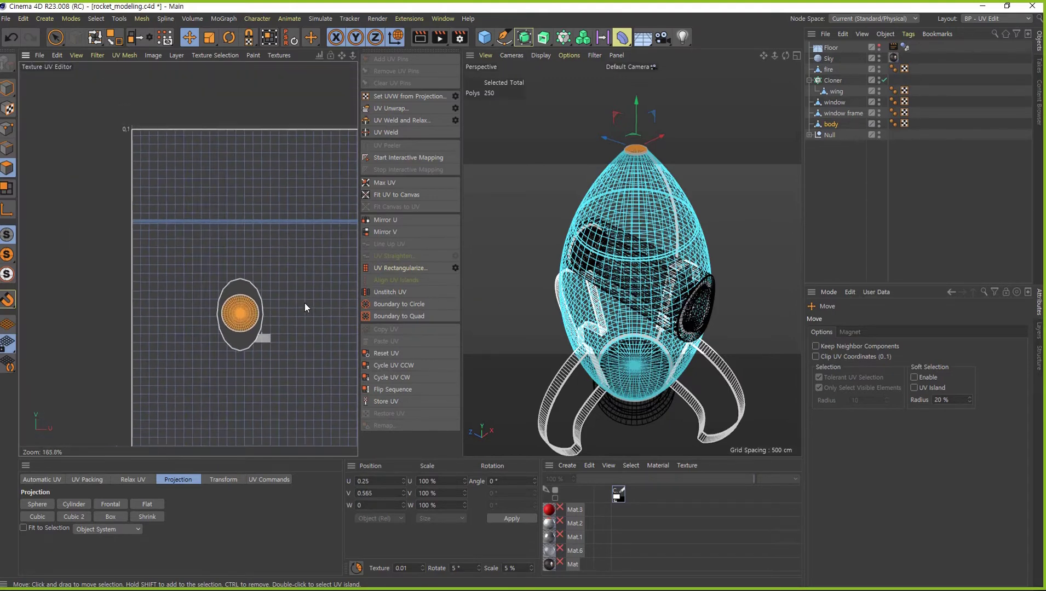
{"action": "middle_click_drag", "start_coordinate": [282, 354], "coordinate": [175, 256]}
{"action": "scroll", "coordinate": [300, 366], "scroll_direction": "down", "scroll_amount": 3}
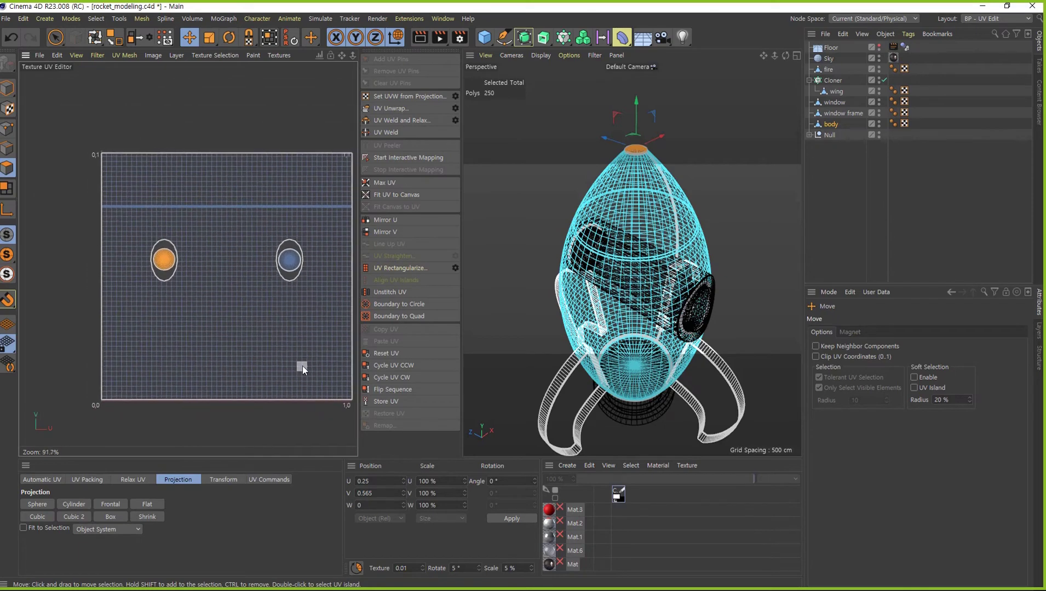
{"action": "scroll", "coordinate": [180, 268], "scroll_direction": "up", "scroll_amount": 6}
{"action": "scroll", "coordinate": [209, 262], "scroll_direction": "up", "scroll_amount": 1}
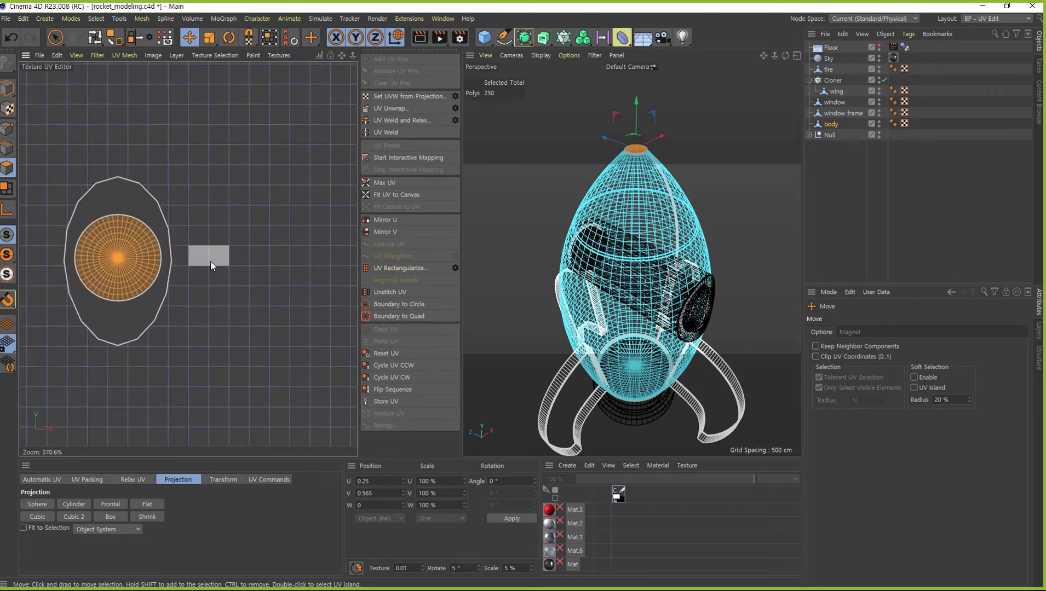
{"action": "key", "text": "t"}
{"action": "left_click_drag", "start_coordinate": [123, 262], "coordinate": [54, 307]}
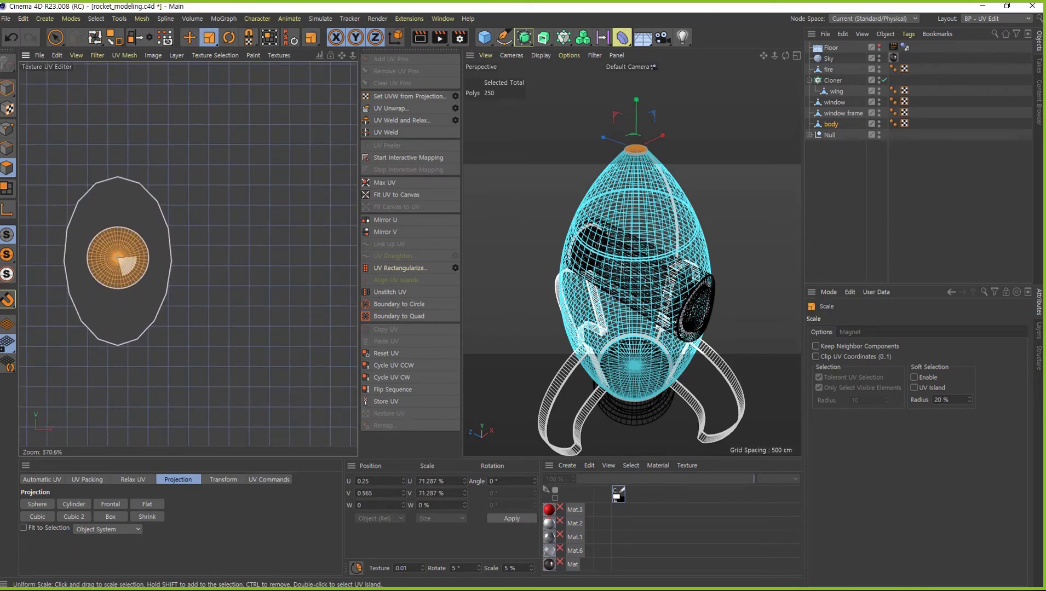
{"action": "scroll", "coordinate": [222, 343], "scroll_direction": "down", "scroll_amount": 5}
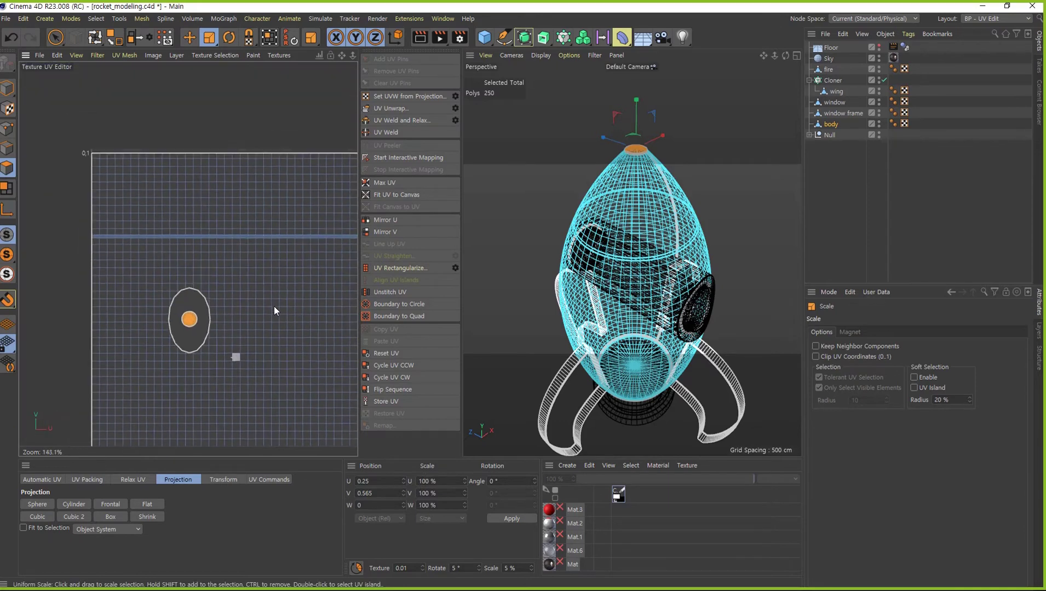
{"action": "scroll", "coordinate": [274, 307], "scroll_direction": "down", "scroll_amount": 2}
{"action": "key", "text": "h"}
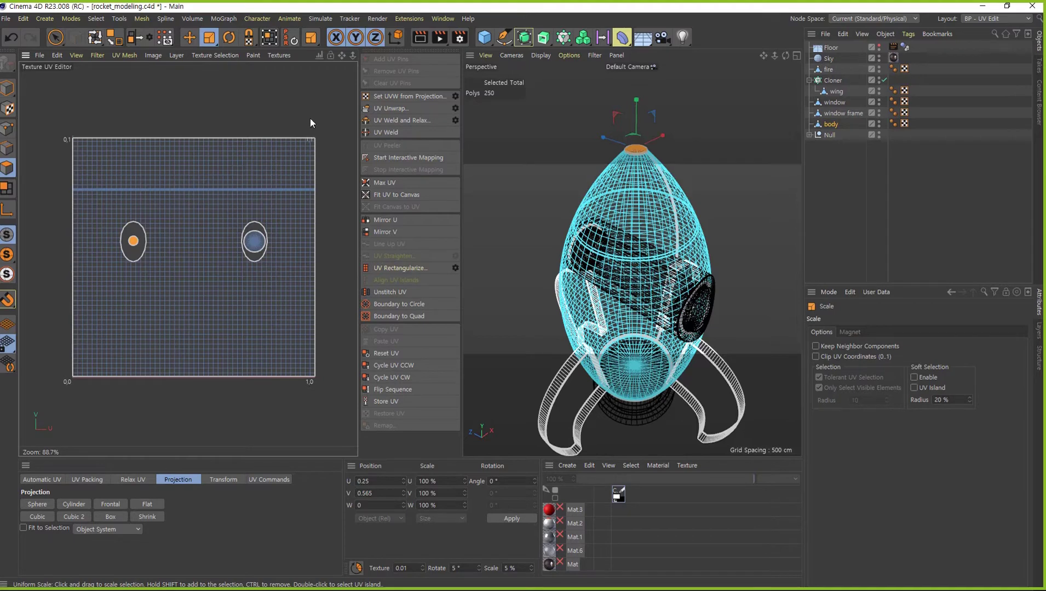
Create a new 4000×4000 texture named 'body' via File > New Texture
{"action": "left_click", "coordinate": [38, 55]}
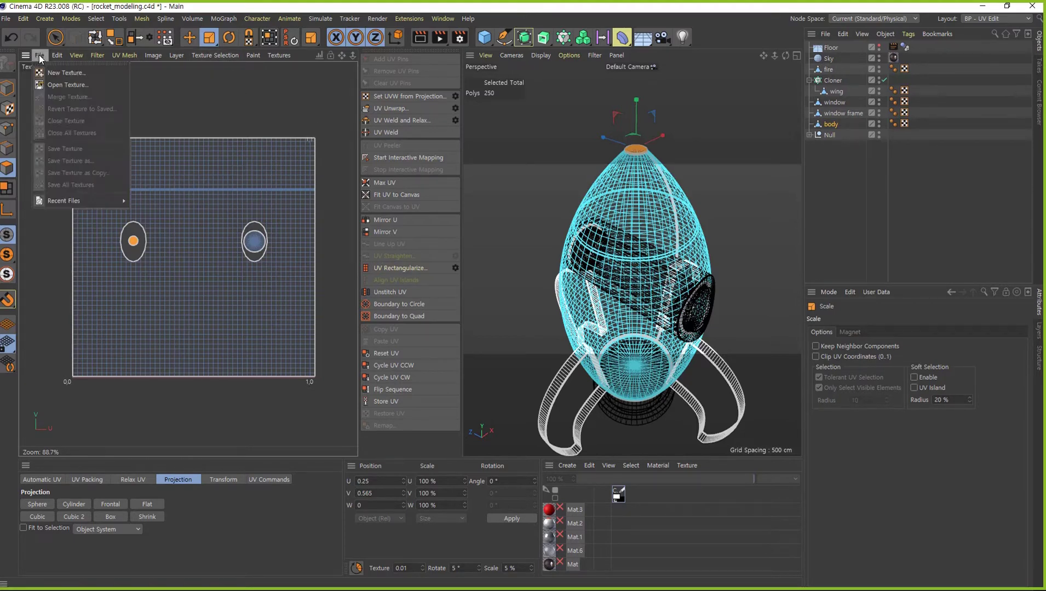
{"action": "left_click", "coordinate": [39, 55]}
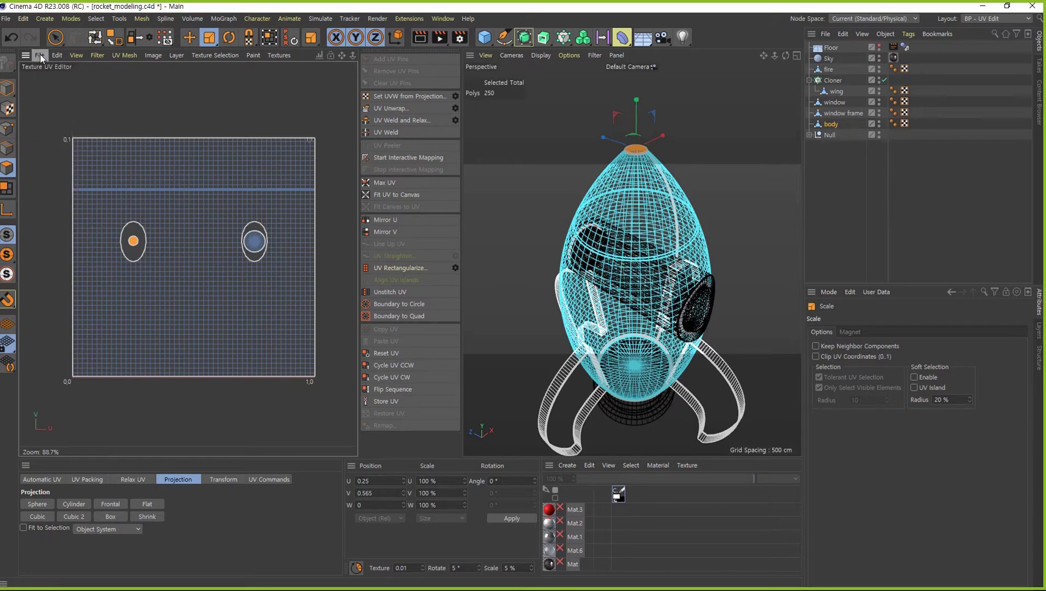
{"action": "left_click", "coordinate": [40, 55]}
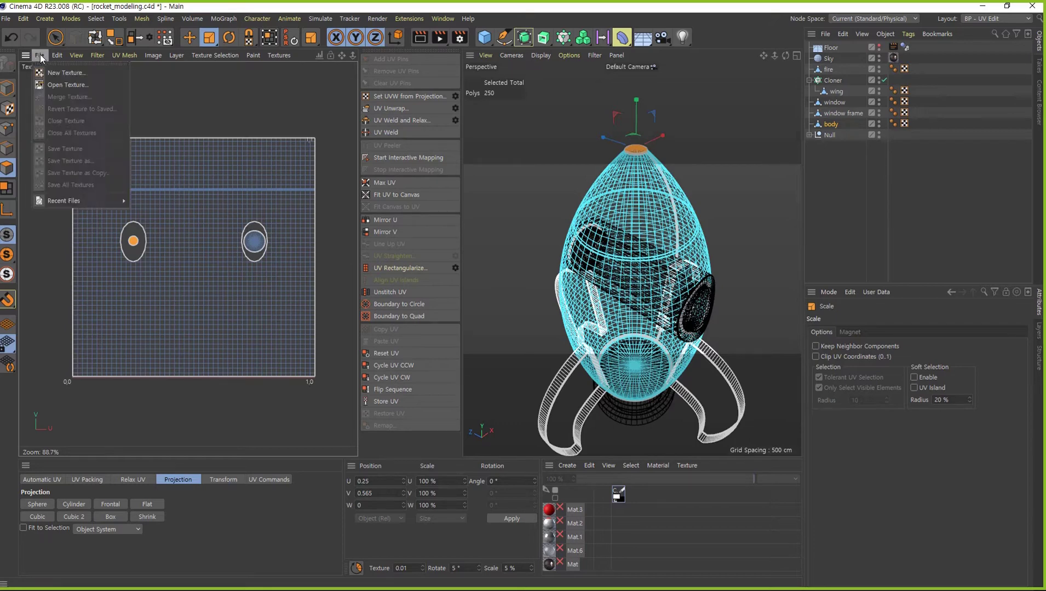
{"action": "left_click", "coordinate": [66, 73]}
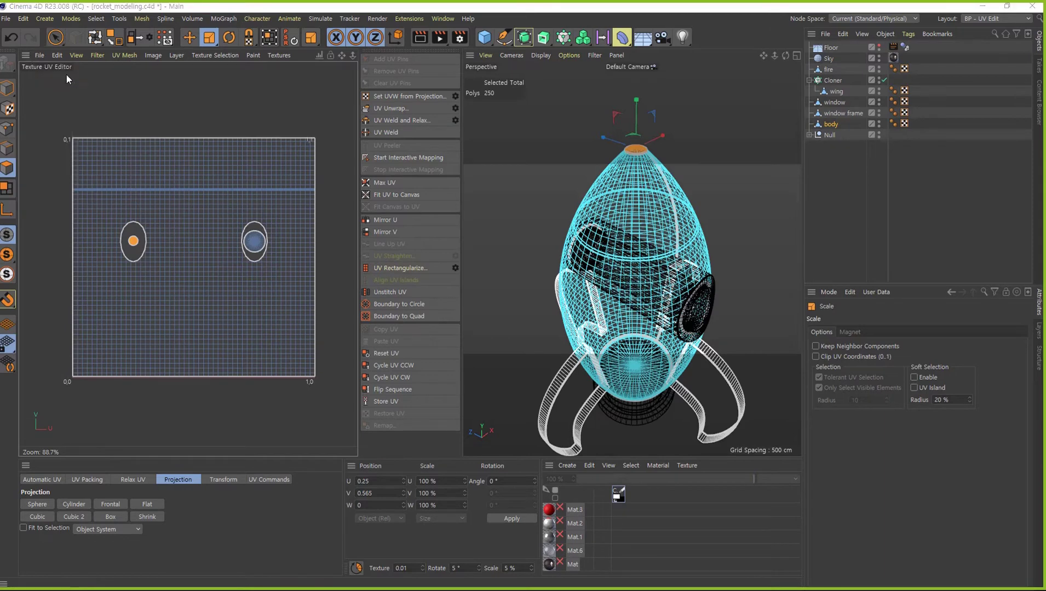
{"action": "left_click_drag", "start_coordinate": [94, 17], "coordinate": [186, 51]}
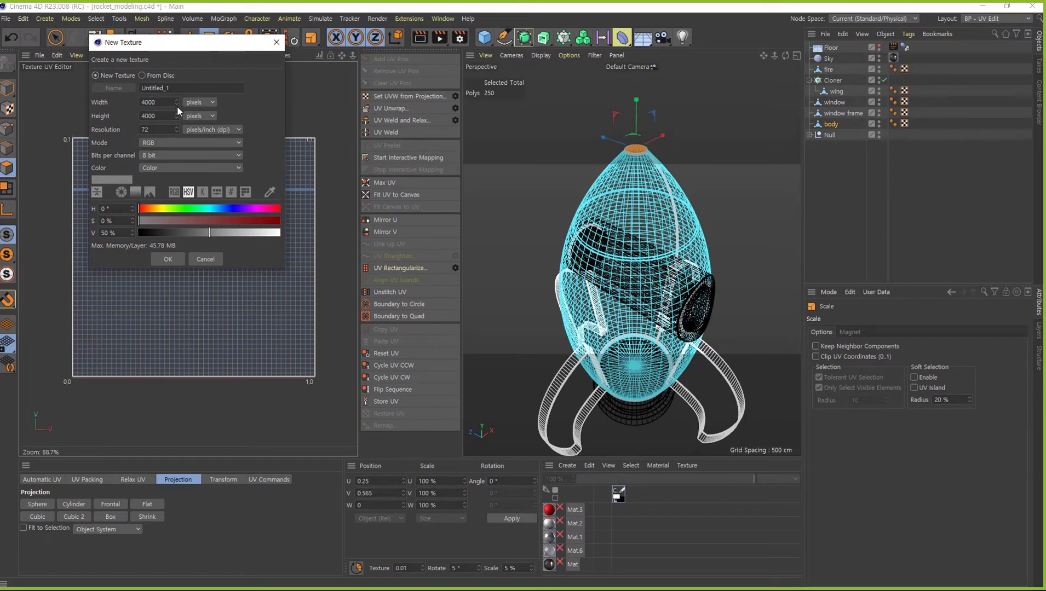
{"action": "left_click_drag", "start_coordinate": [168, 91], "coordinate": [98, 89]}
{"action": "type", "text": "body"}
{"action": "key", "text": "Tab"}
{"action": "left_click", "coordinate": [167, 260]}
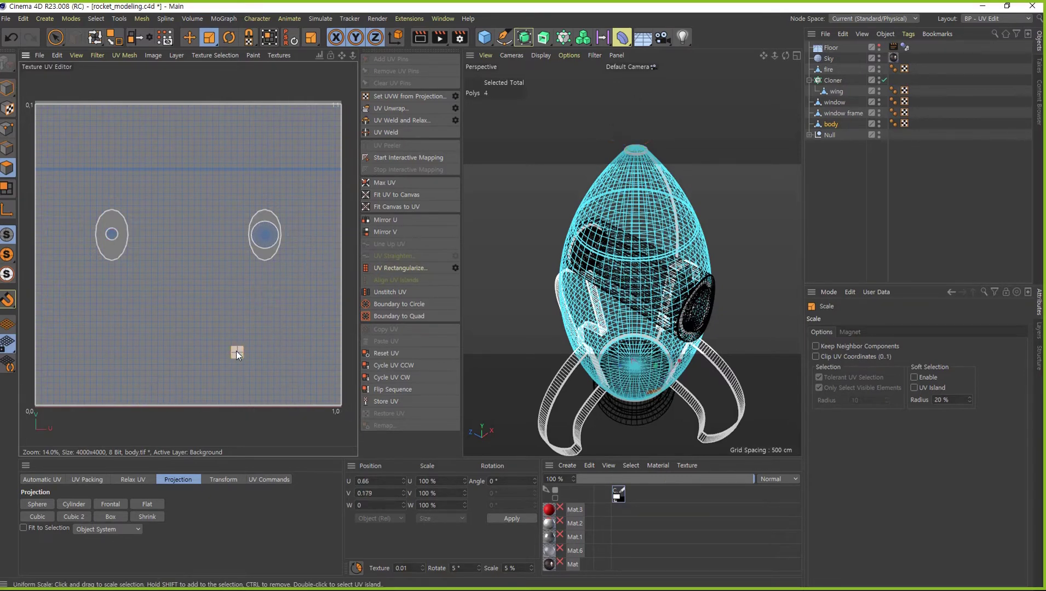
Select all the rocket's UV polygons and scale them down to about 97%
{"action": "double_click", "coordinate": [236, 352]}
{"action": "left_click", "coordinate": [348, 96]}
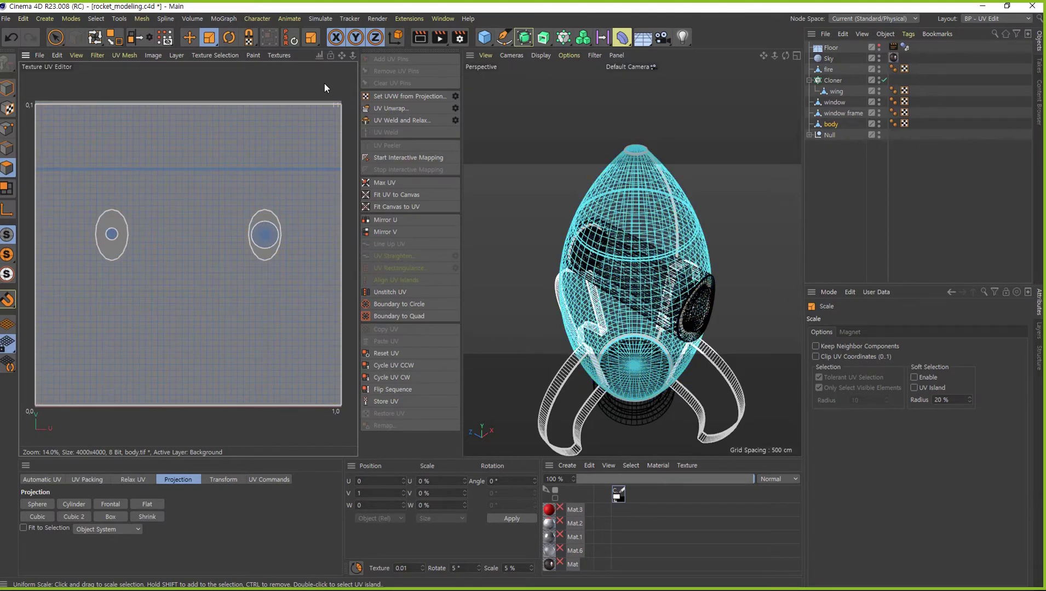
{"action": "key", "text": "ctrl+a"}
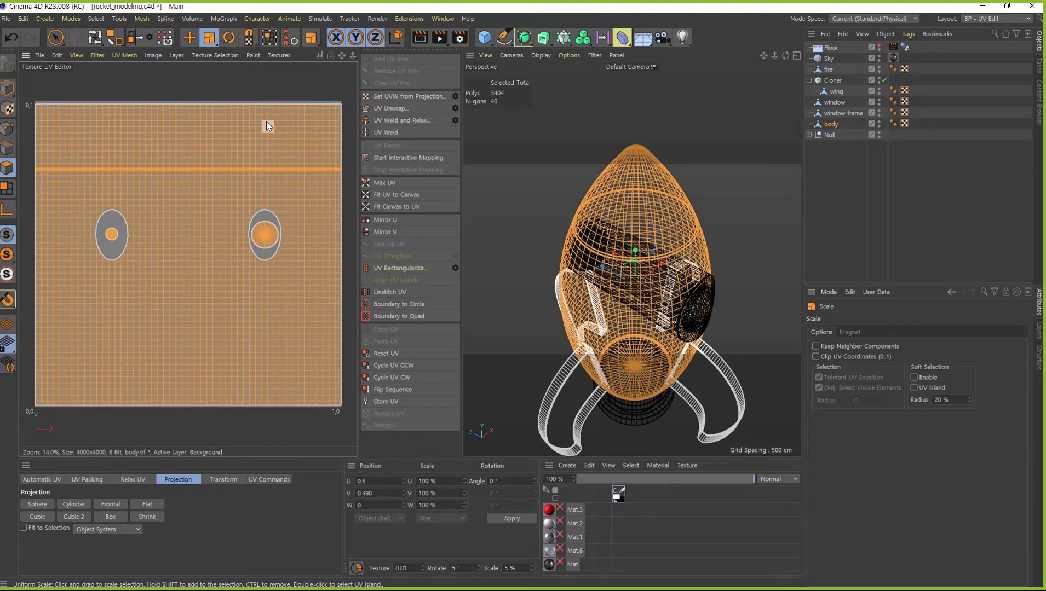
{"action": "left_click_drag", "start_coordinate": [198, 262], "coordinate": [190, 262]}
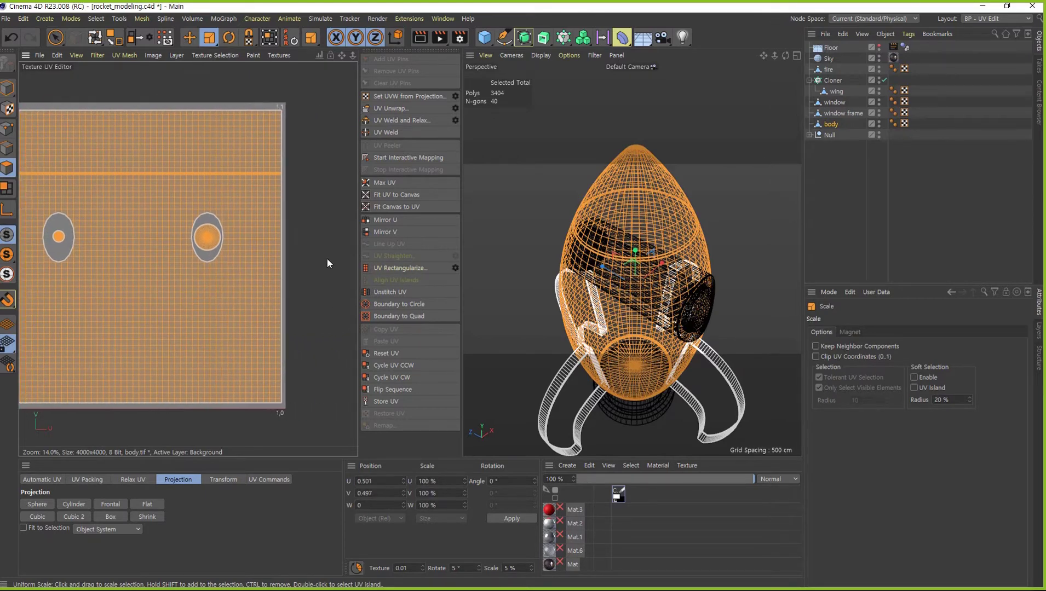
{"action": "scroll", "coordinate": [327, 258], "scroll_direction": "up", "scroll_amount": 3}
{"action": "scroll", "coordinate": [269, 264], "scroll_direction": "up", "scroll_amount": 3}
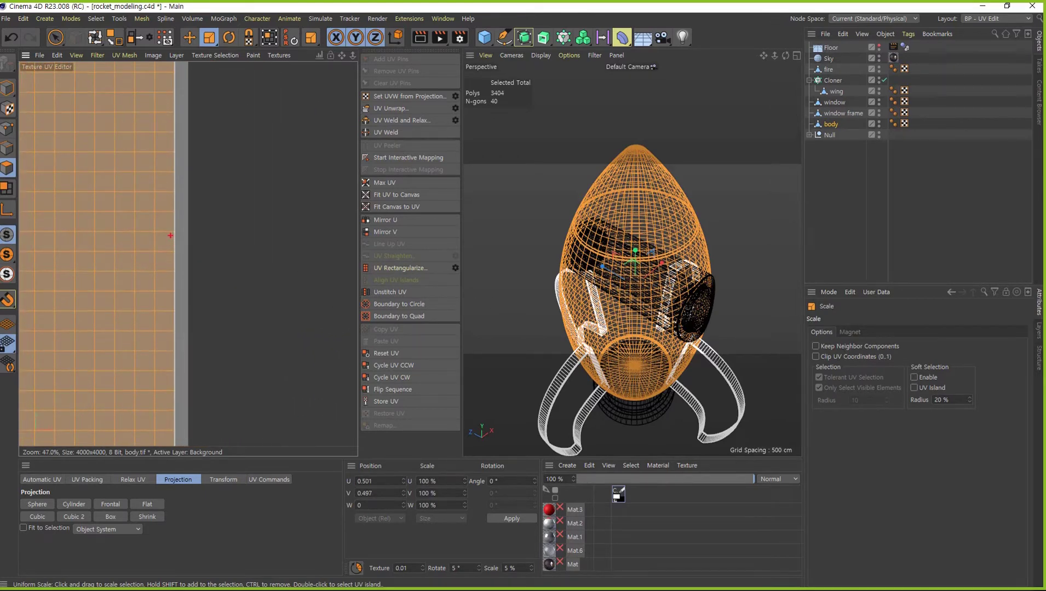
Switch to Polygon mode and deselect all UV polygons
{"action": "left_click_drag", "start_coordinate": [157, 226], "coordinate": [156, 285]}
{"action": "scroll", "coordinate": [279, 303], "scroll_direction": "down", "scroll_amount": 3}
{"action": "scroll", "coordinate": [200, 324], "scroll_direction": "down", "scroll_amount": 3}
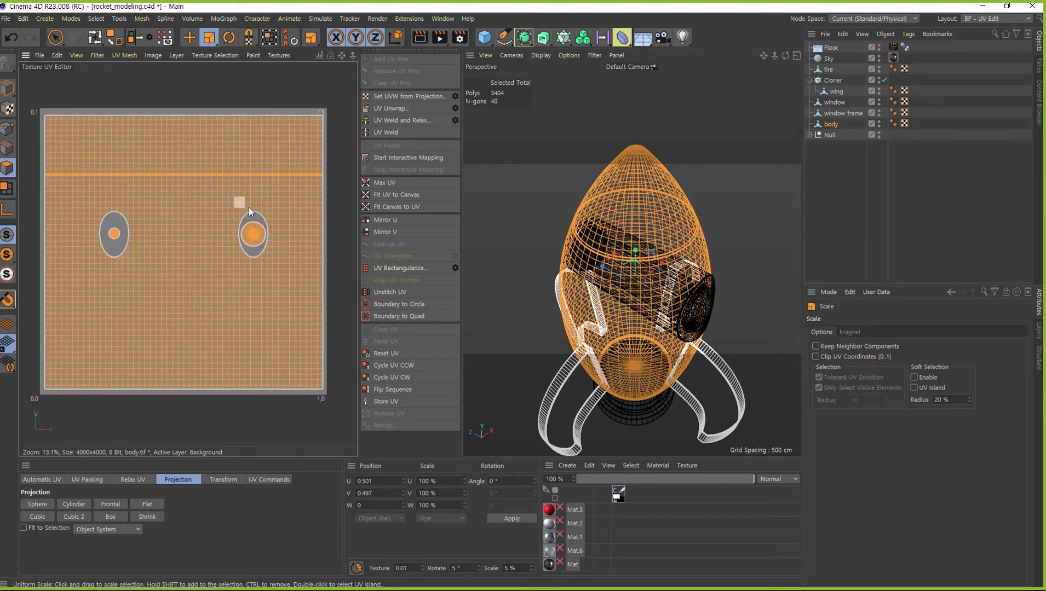
{"action": "left_click", "coordinate": [4, 170]}
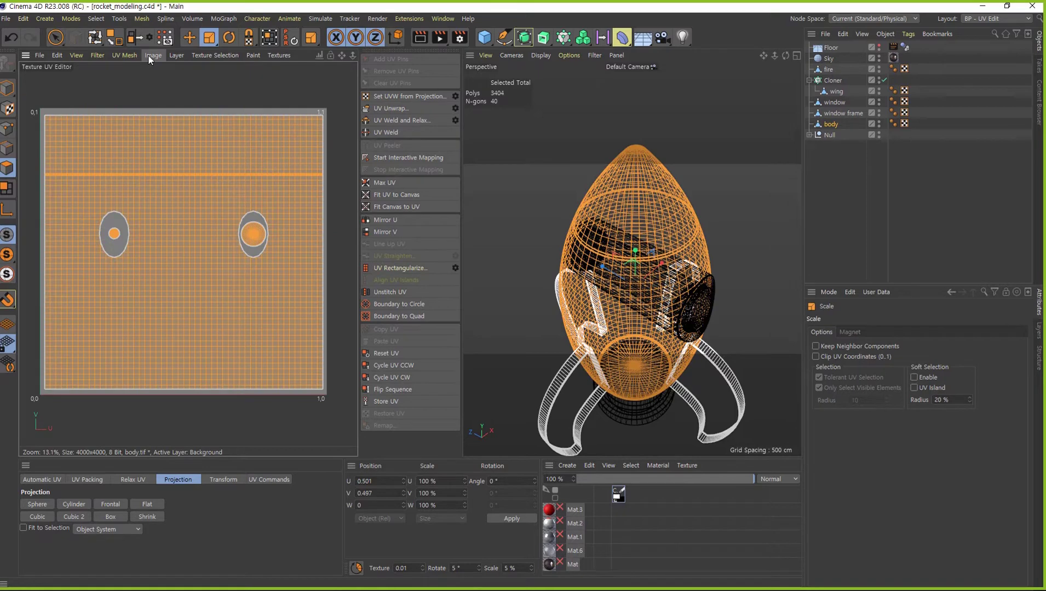
{"action": "left_click", "coordinate": [196, 81]}
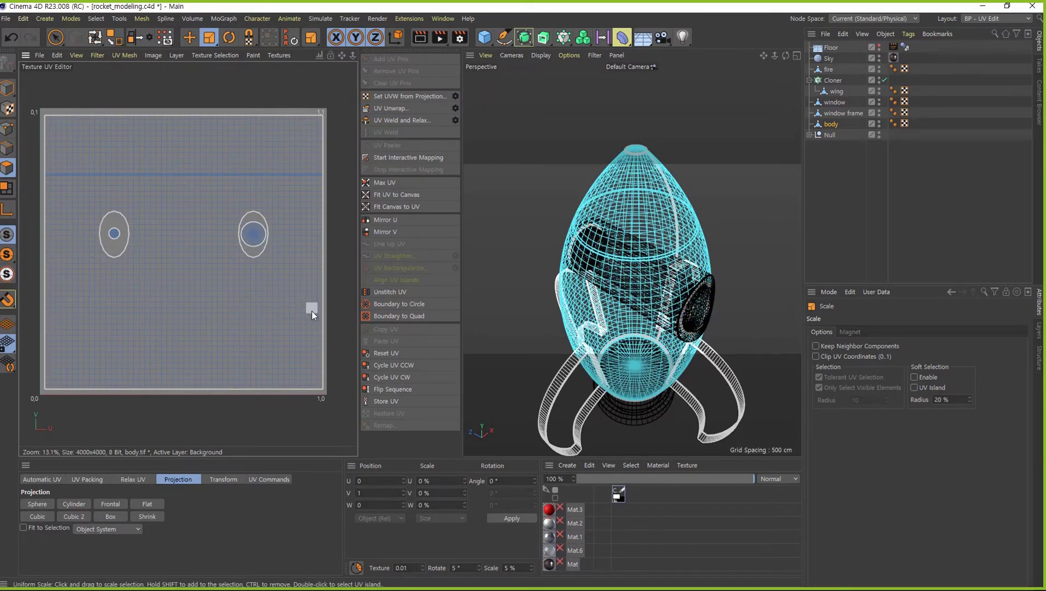
Scale and move the body island to fill the upper-left of the texture
{"action": "mouse_move", "coordinate": [167, 247]}
{"action": "left_mouse_down"}
{"action": "mouse_move", "coordinate": [224, 311]}
{"action": "mouse_move", "coordinate": [155, 210]}
{"action": "left_mouse_up"}
{"action": "double_click", "coordinate": [207, 334]}
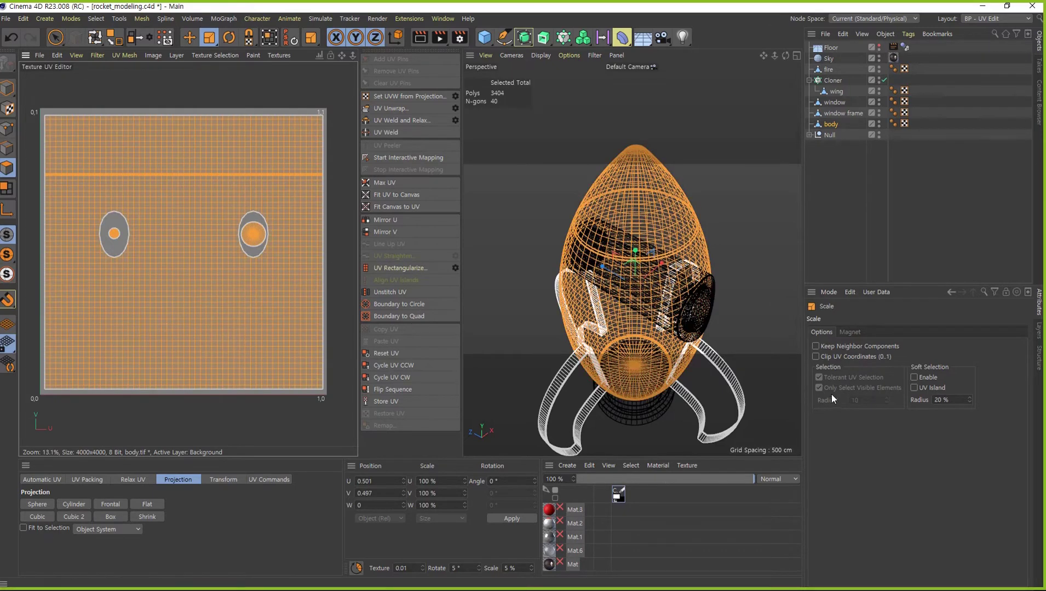
{"action": "left_click_drag", "start_coordinate": [230, 199], "coordinate": [78, 303]}
{"action": "key", "text": "e"}
{"action": "left_click_drag", "start_coordinate": [229, 269], "coordinate": [133, 225]}
{"action": "key", "text": "t"}
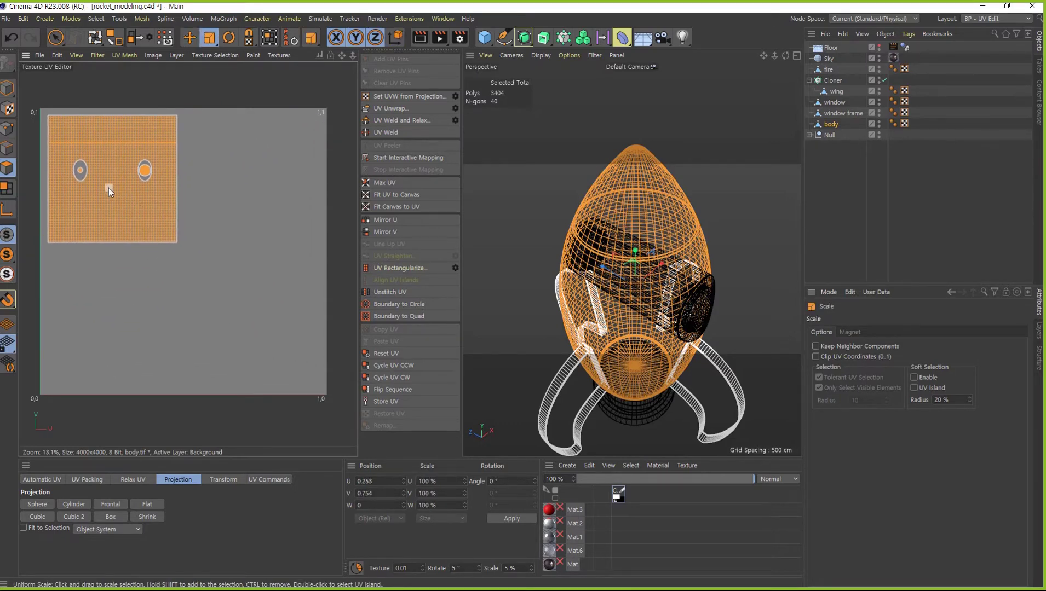
{"action": "mouse_move", "coordinate": [108, 188]}
{"action": "left_mouse_down"}
{"action": "mouse_move", "coordinate": [223, 191]}
{"action": "mouse_move", "coordinate": [148, 229]}
{"action": "left_mouse_up"}
{"action": "key", "text": "e"}
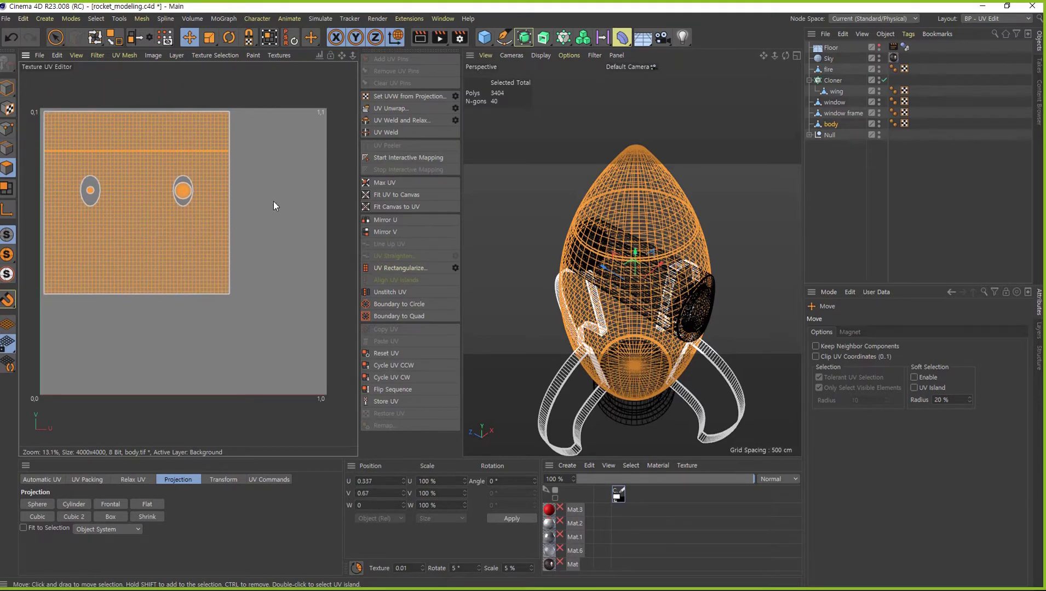
{"action": "left_click", "coordinate": [274, 206]}
Move the circle island to the top right and enlarge it to about 190%
{"action": "double_click", "coordinate": [183, 190]}
{"action": "left_click_drag", "start_coordinate": [135, 356], "coordinate": [228, 305]}
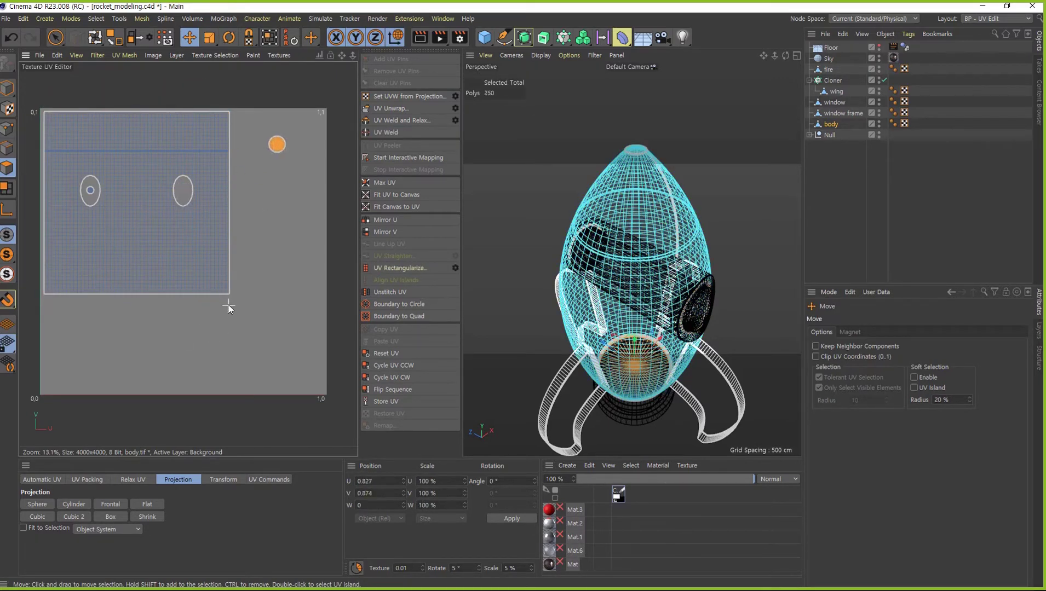
{"action": "key", "text": "t"}
{"action": "left_click_drag", "start_coordinate": [304, 186], "coordinate": [554, 216]}
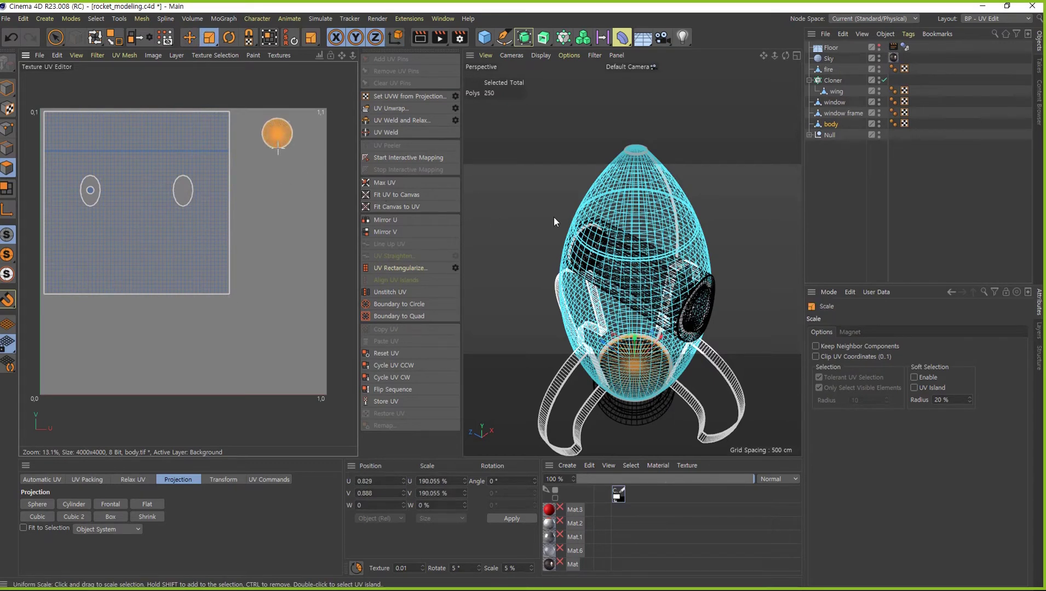
{"action": "key", "text": "e"}
{"action": "left_click_drag", "start_coordinate": [305, 178], "coordinate": [281, 176]}
Place the small tip island beside the big circle, enlarged slightly
{"action": "left_click", "coordinate": [90, 192]}
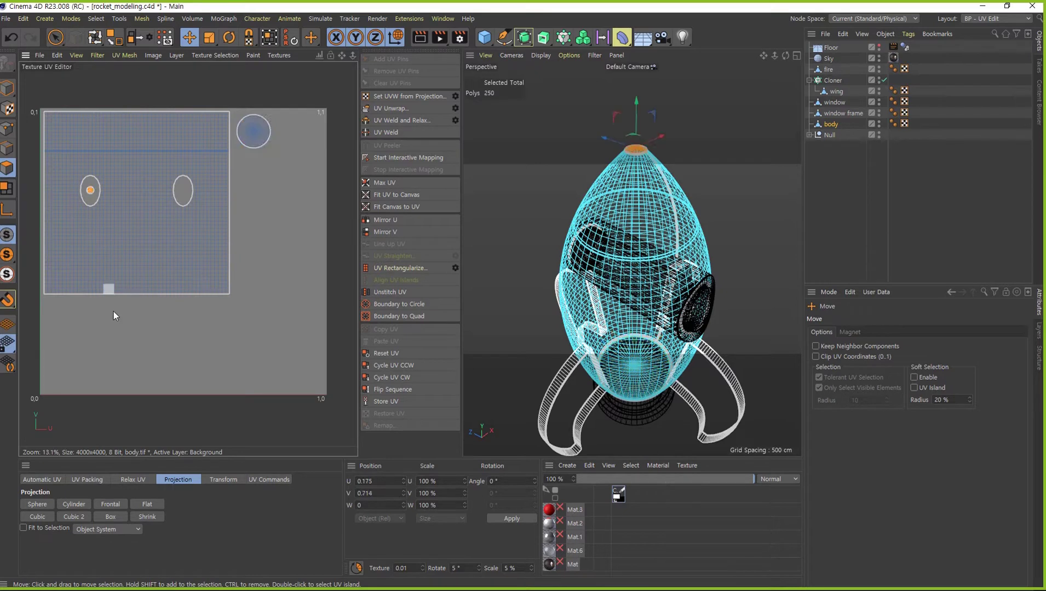
{"action": "mouse_move", "coordinate": [113, 311]}
{"action": "left_mouse_down"}
{"action": "mouse_move", "coordinate": [300, 313]}
{"action": "mouse_move", "coordinate": [302, 294]}
{"action": "left_mouse_up"}
{"action": "key", "text": "t"}
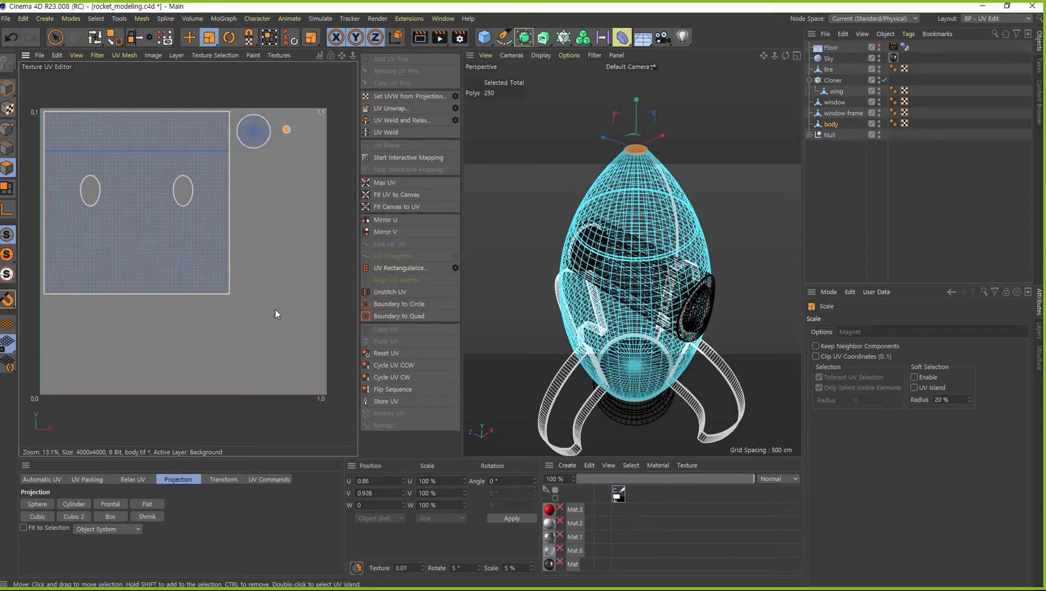
{"action": "left_click_drag", "start_coordinate": [270, 329], "coordinate": [296, 329]}
{"action": "key", "text": "e"}
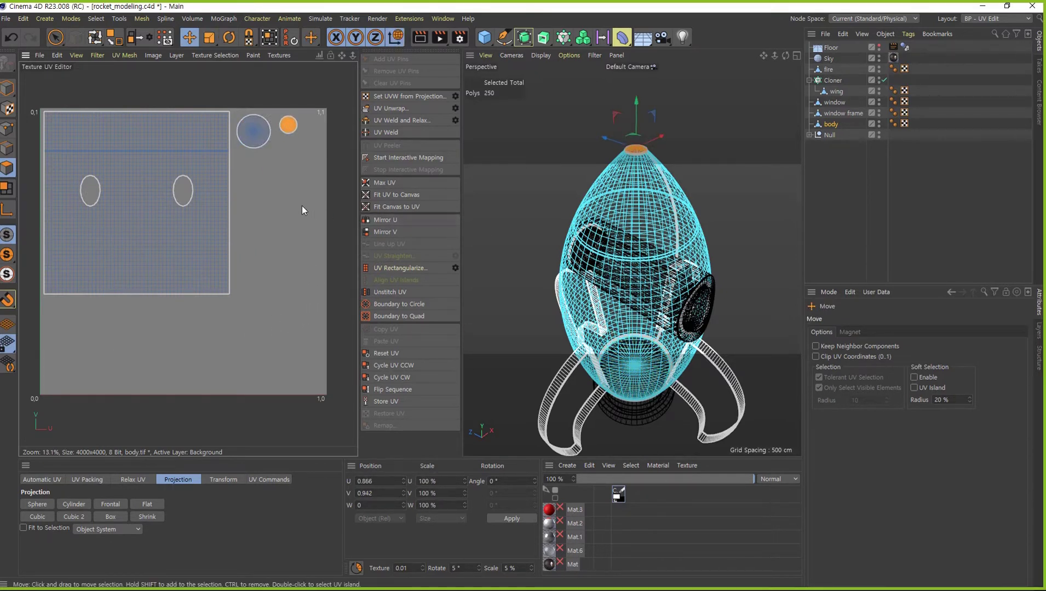
{"action": "left_click_drag", "start_coordinate": [301, 205], "coordinate": [297, 211]}
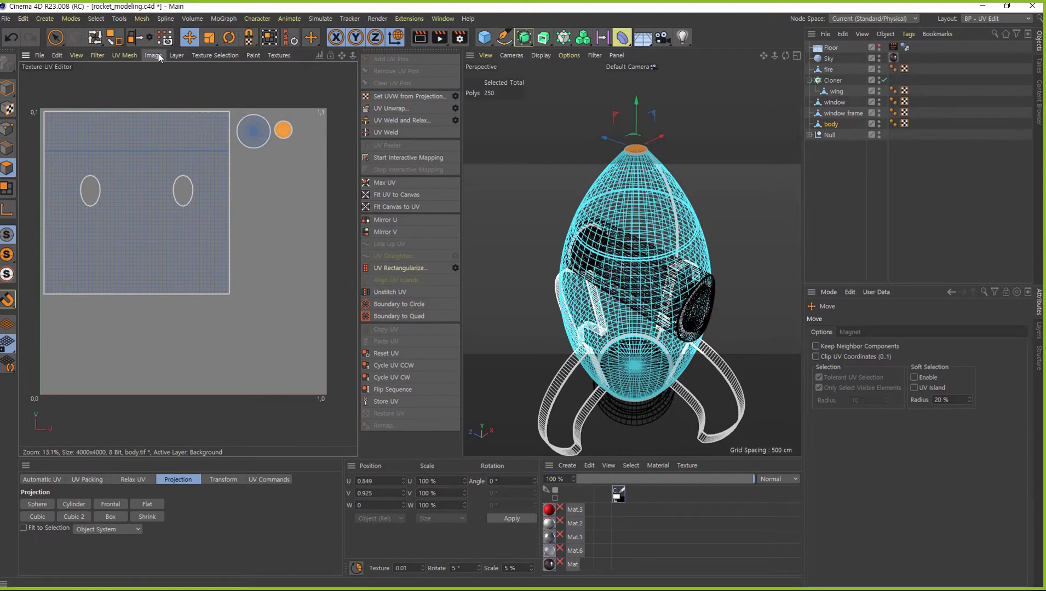
Add a new layer to the body texture and draw the UV polygon outlines onto it
{"action": "left_click", "coordinate": [175, 56]}
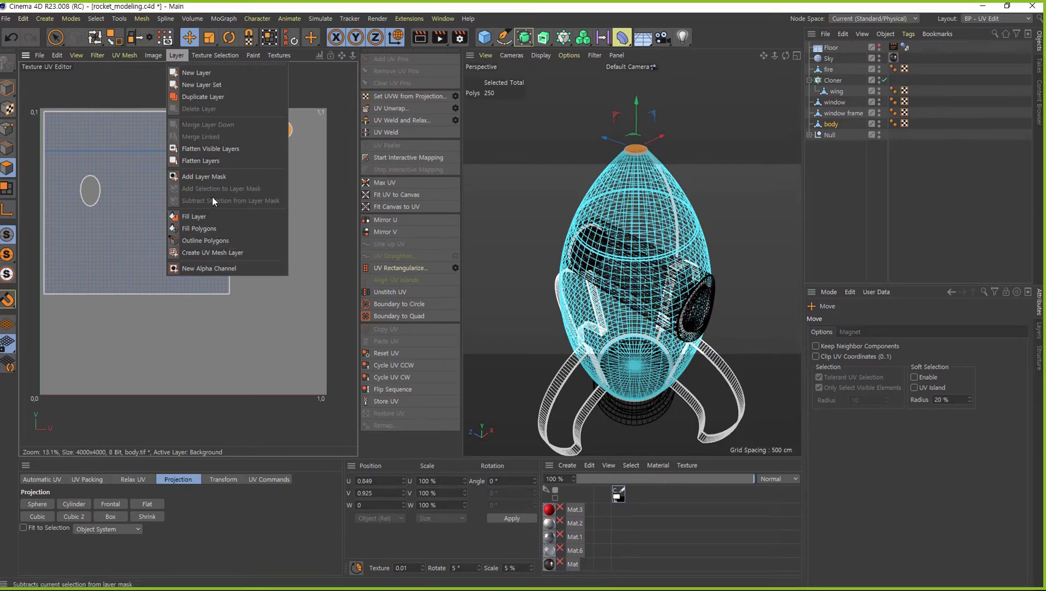
{"action": "left_click", "coordinate": [206, 72]}
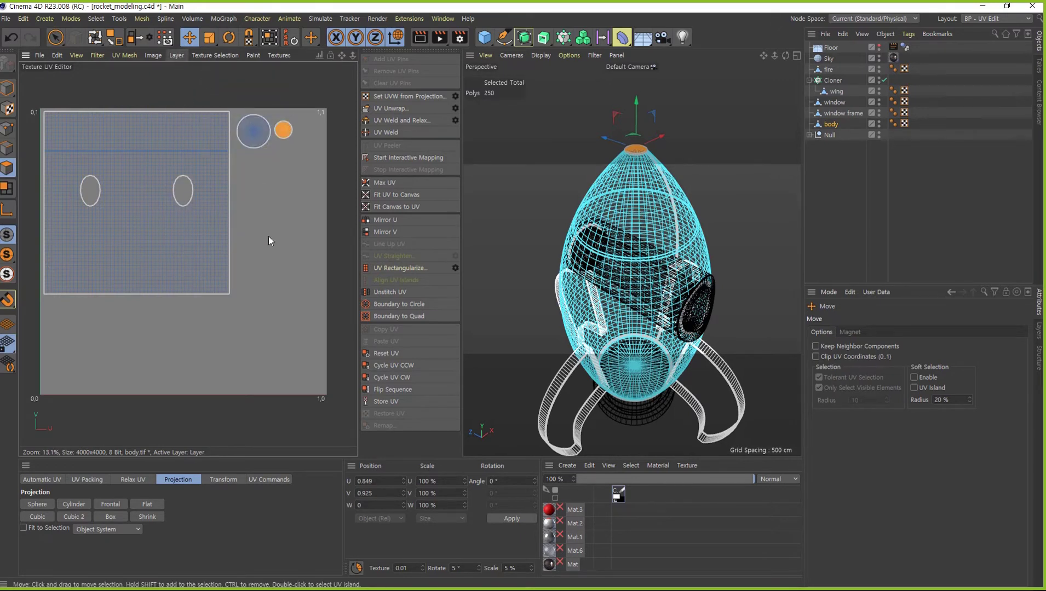
{"action": "key", "text": "ctrl+a"}
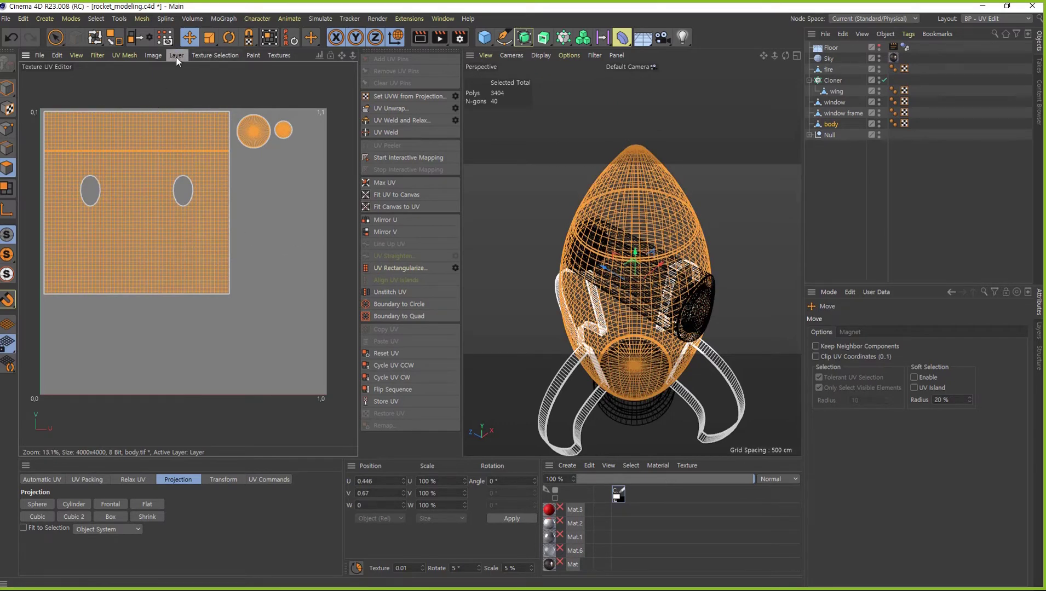
{"action": "left_click", "coordinate": [176, 55]}
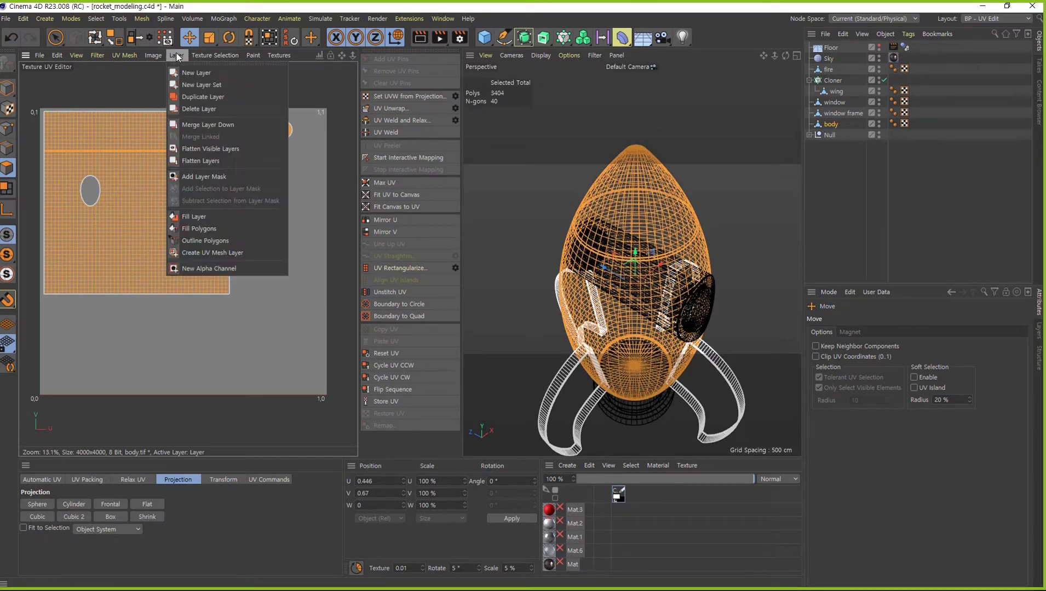
{"action": "left_click", "coordinate": [221, 239]}
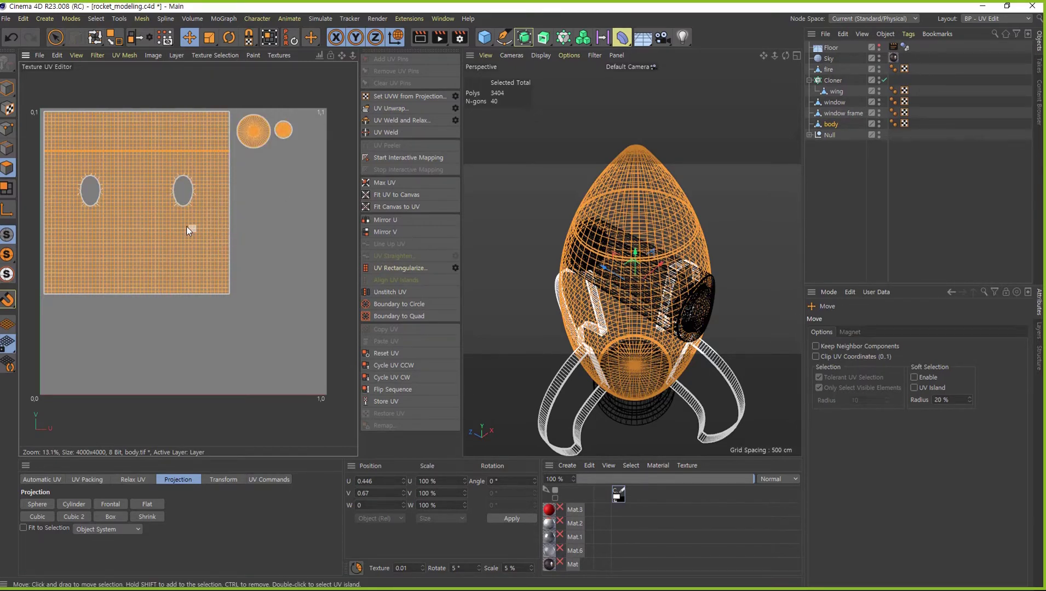
Check the outlines, clear the UV selection, and open the BodyPaint 3D manager list
{"action": "scroll", "coordinate": [174, 187], "scroll_direction": "up", "scroll_amount": 5}
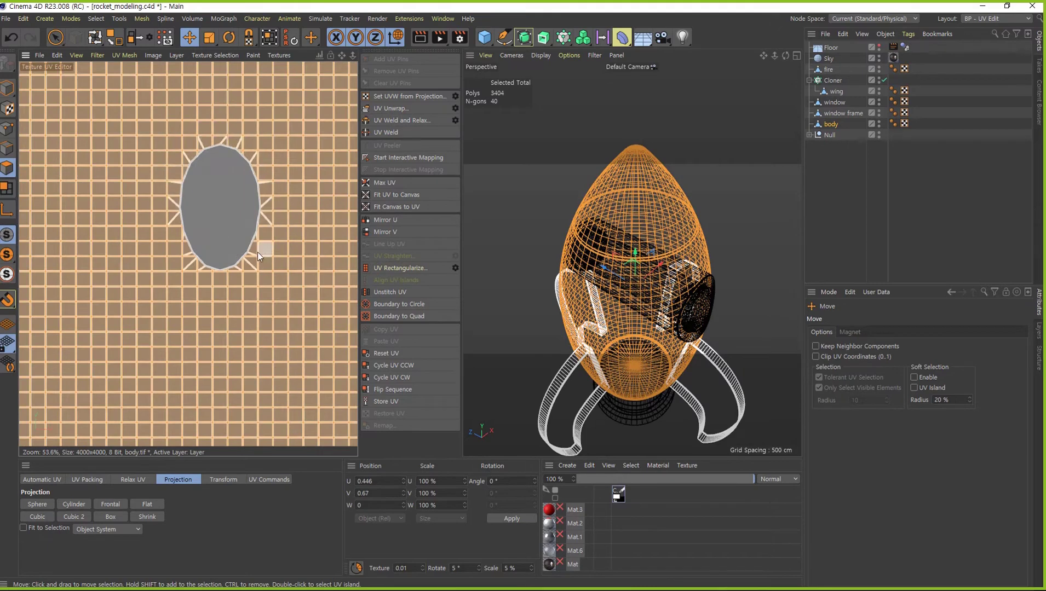
{"action": "scroll", "coordinate": [207, 371], "scroll_direction": "down", "scroll_amount": 5}
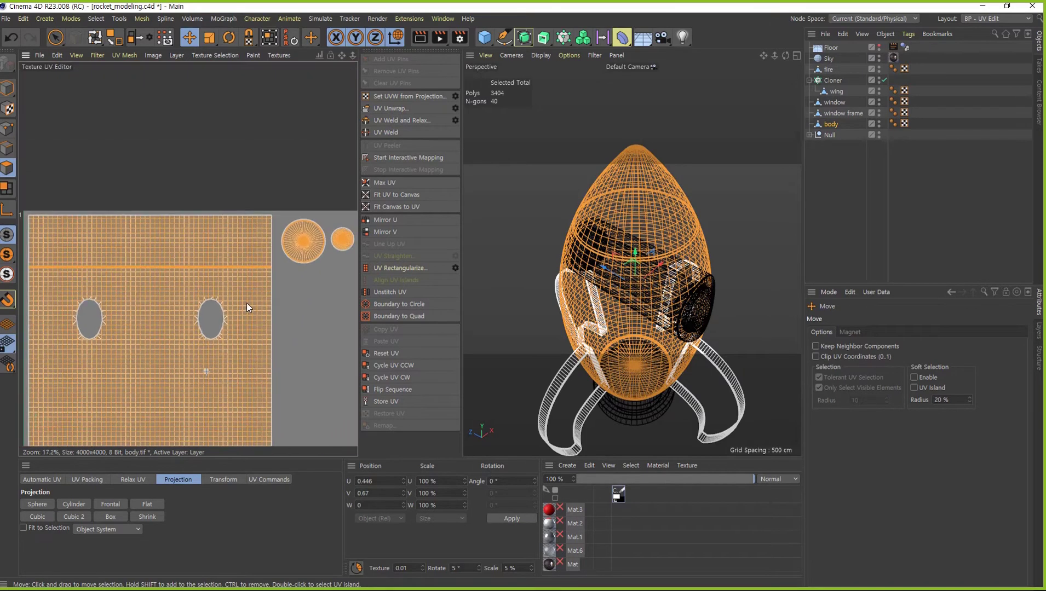
{"action": "left_click", "coordinate": [310, 388]}
{"action": "middle_click_drag", "start_coordinate": [310, 389], "coordinate": [357, 243]}
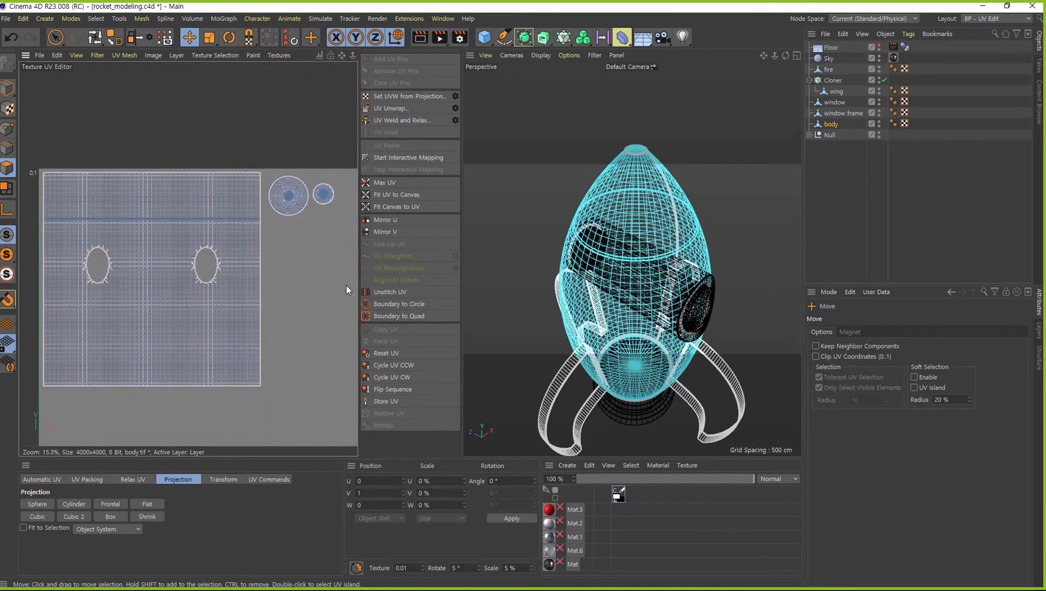
{"action": "middle_click_drag", "start_coordinate": [347, 286], "coordinate": [341, 260]}
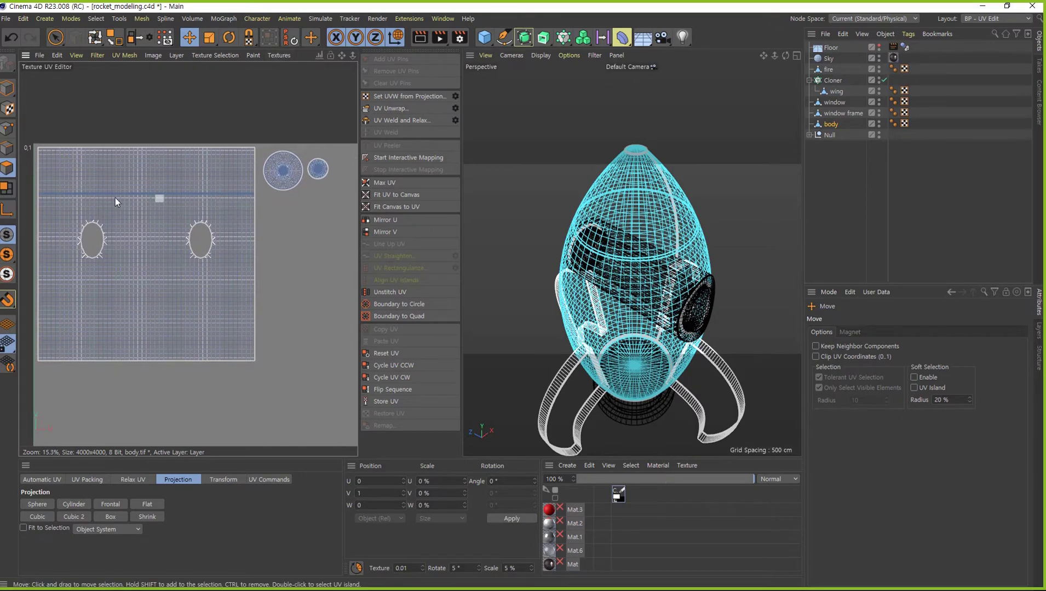
{"action": "left_click", "coordinate": [442, 19]}
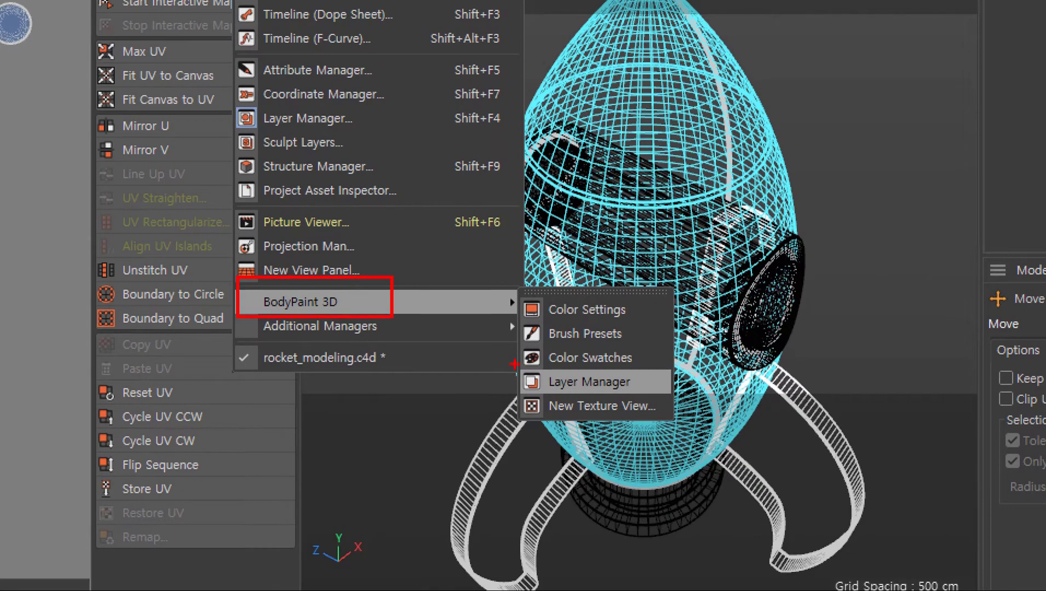
{"action": "mouse_move", "coordinate": [425, 306]}
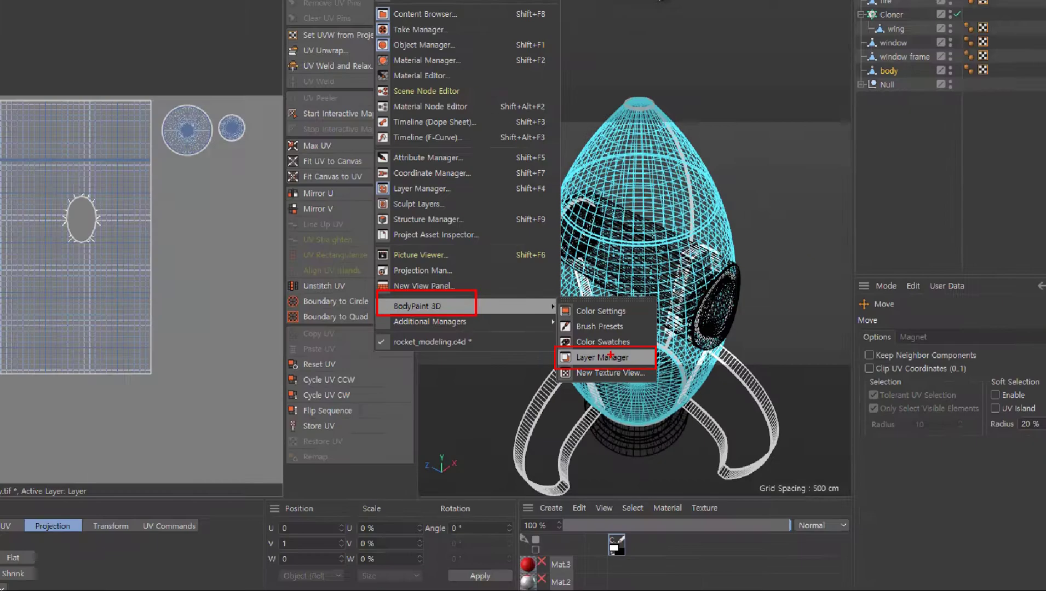
{"action": "left_click", "coordinate": [603, 425]}
{"action": "left_click", "coordinate": [441, 19]}
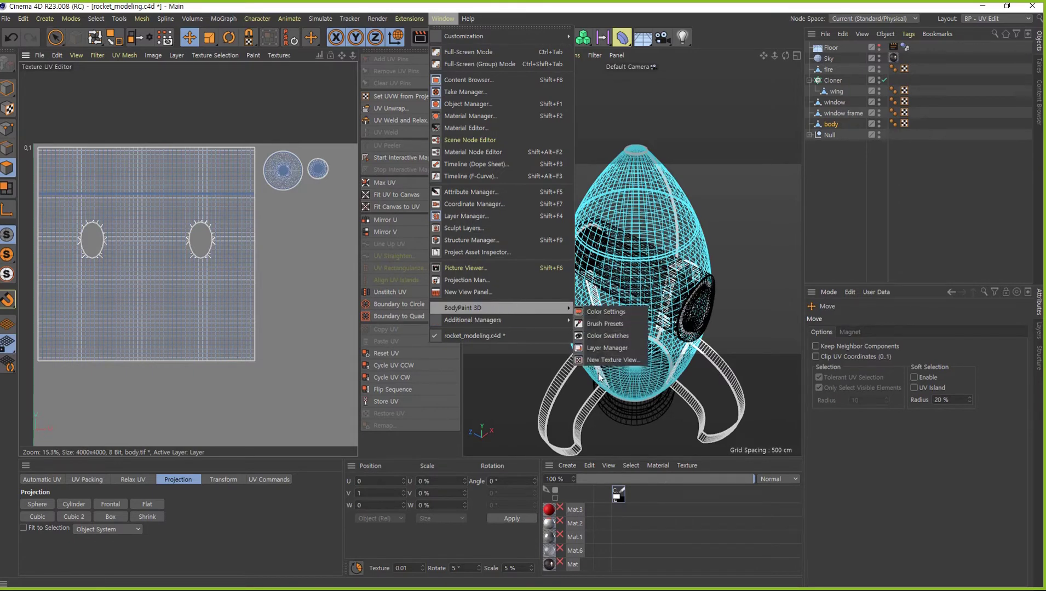
{"action": "left_click", "coordinate": [609, 348]}
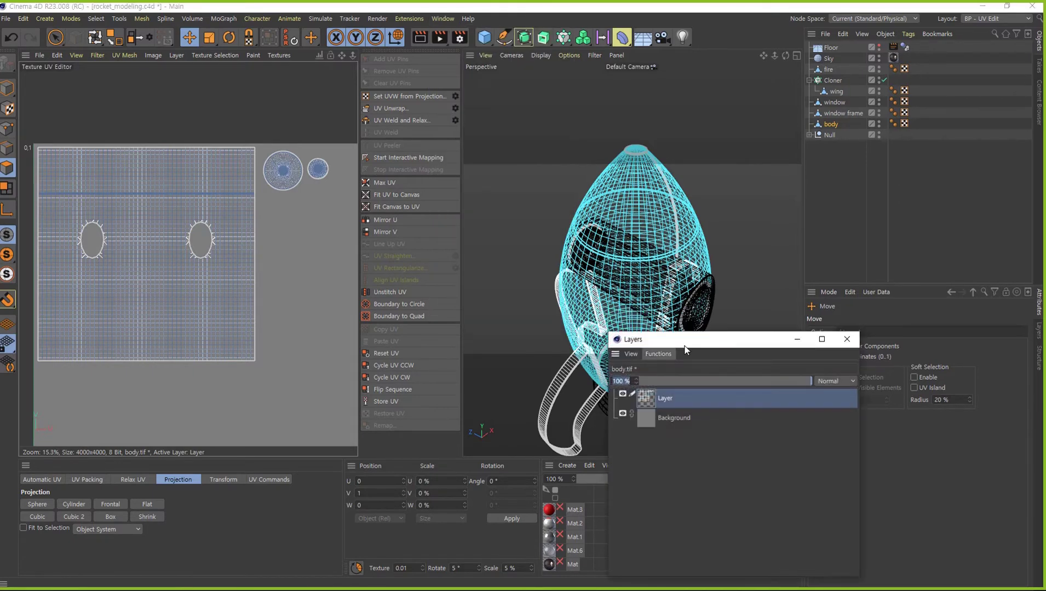
{"action": "left_click_drag", "start_coordinate": [687, 339], "coordinate": [314, 233]}
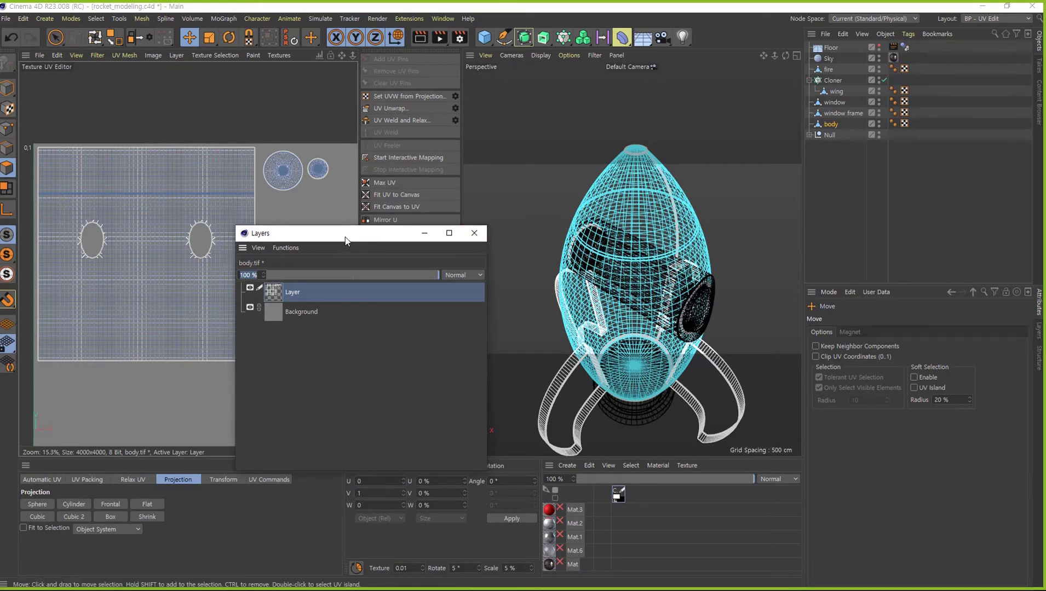
{"action": "left_click_drag", "start_coordinate": [345, 237], "coordinate": [417, 297]}
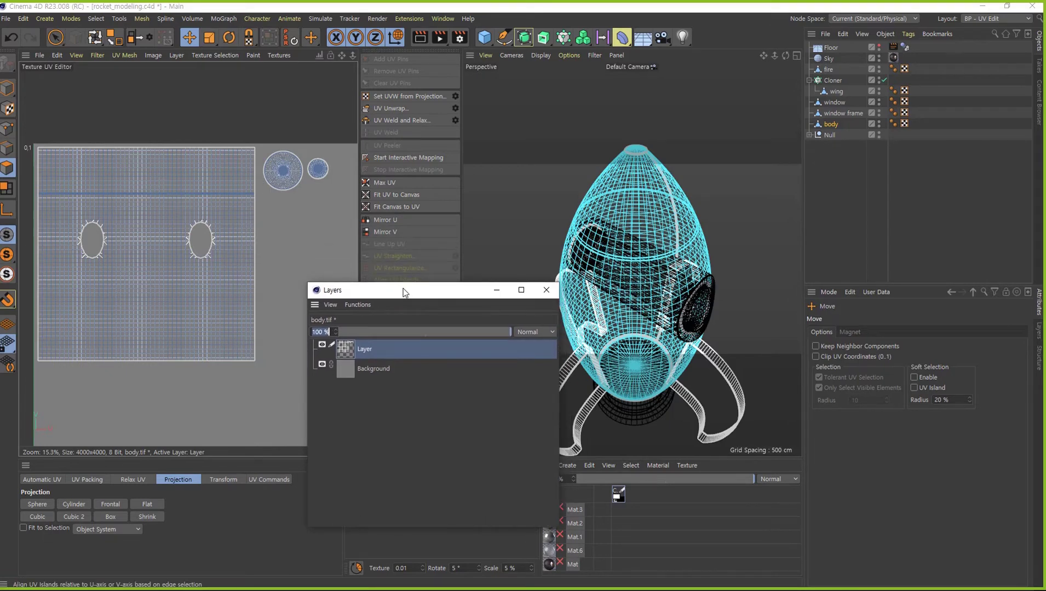
{"action": "key", "text": "Escape"}
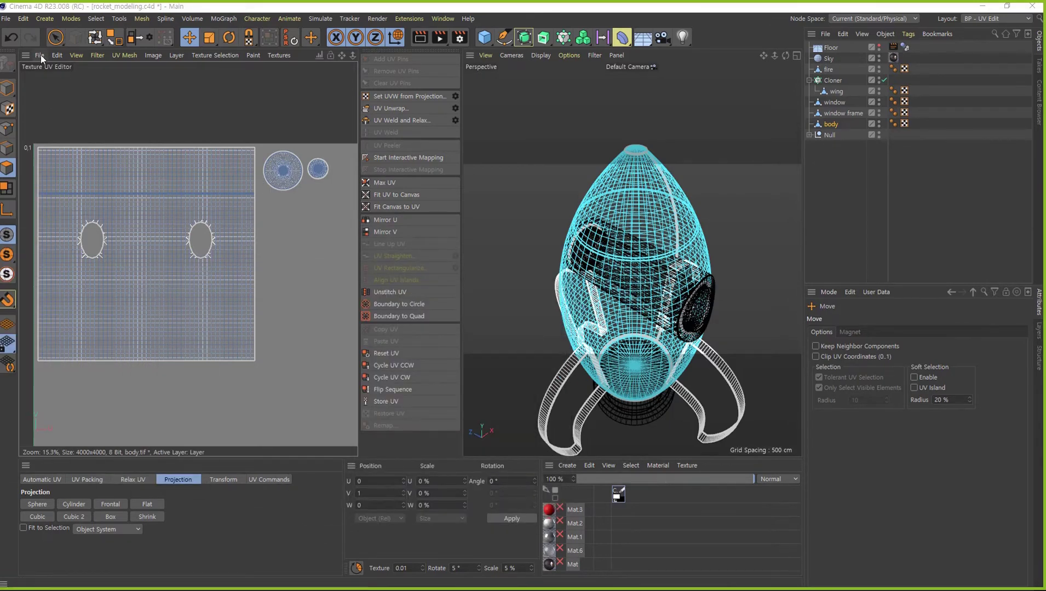
Run File > Save Texture and keep TIF as the format
{"action": "left_click", "coordinate": [38, 55]}
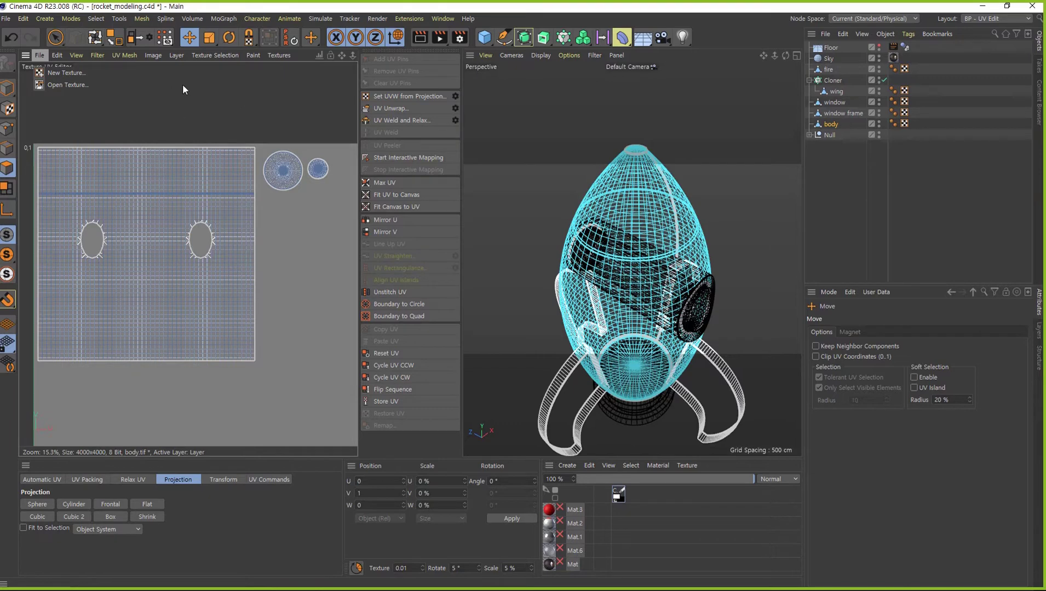
{"action": "left_click", "coordinate": [42, 57]}
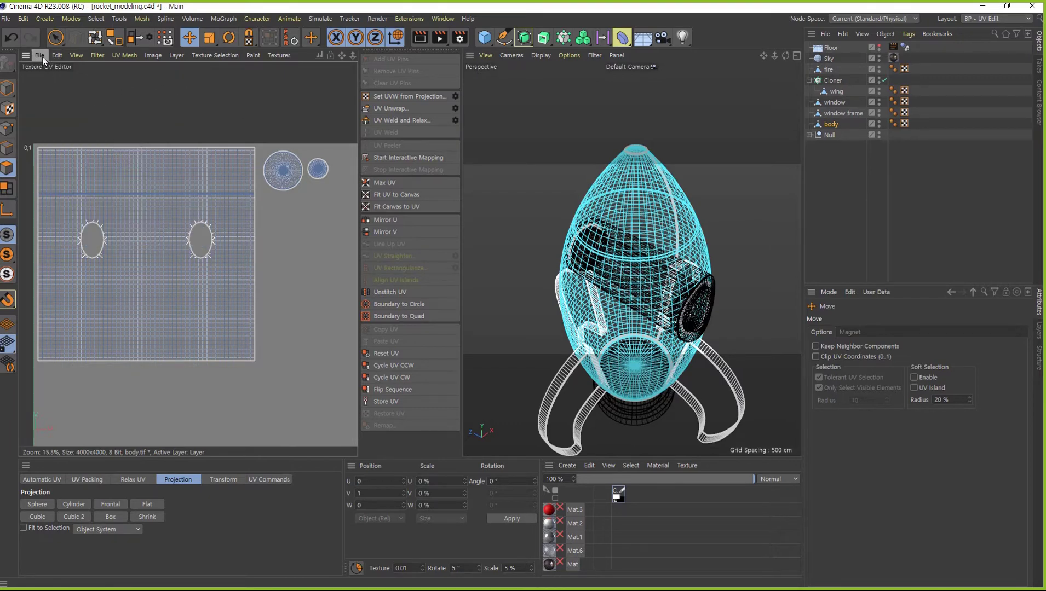
{"action": "left_click", "coordinate": [43, 55]}
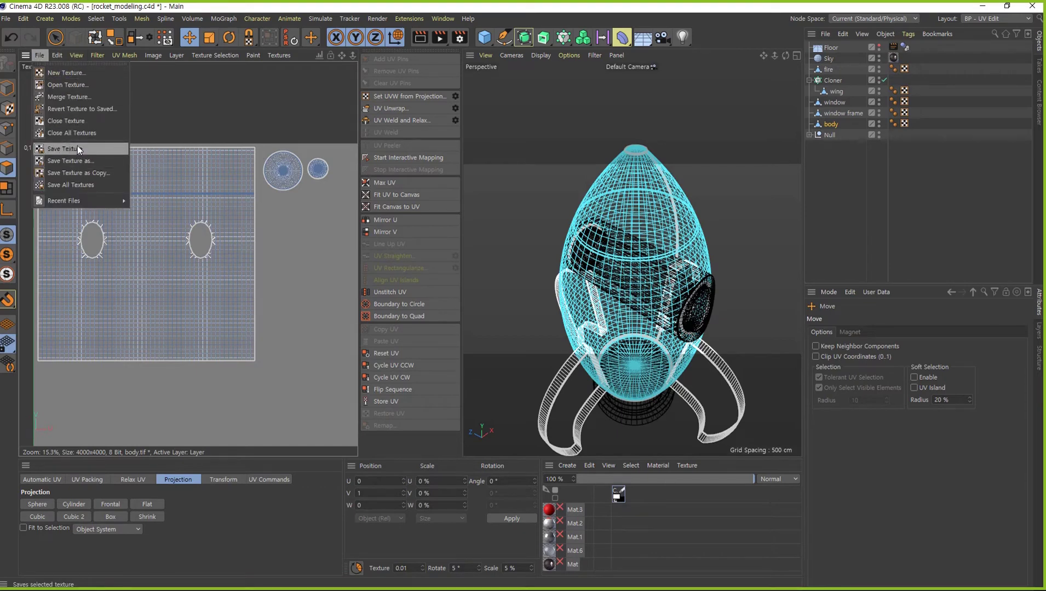
{"action": "left_click", "coordinate": [69, 149]}
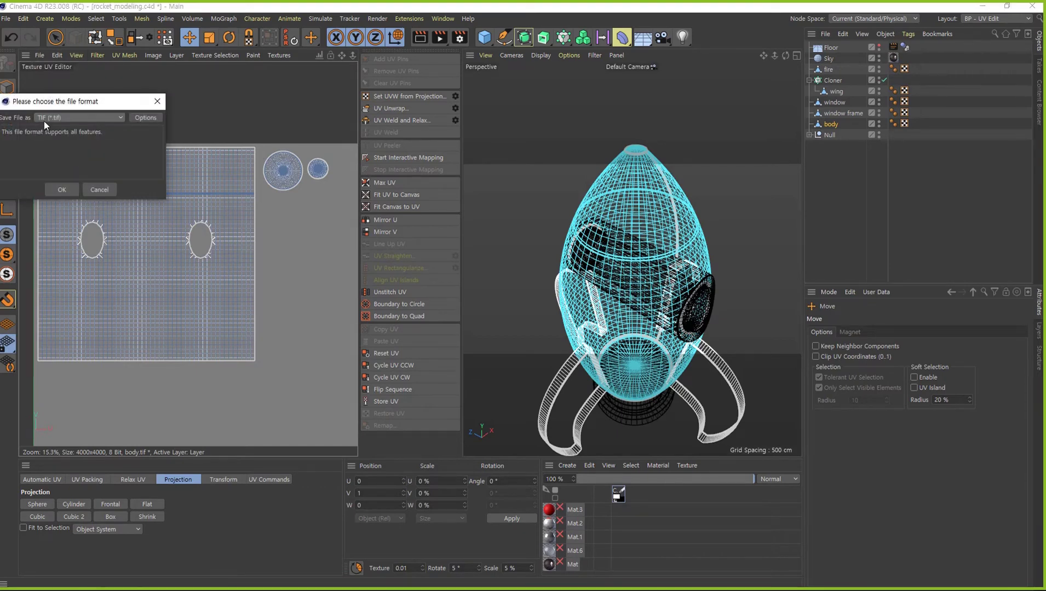
{"action": "left_click_drag", "start_coordinate": [79, 103], "coordinate": [176, 105]}
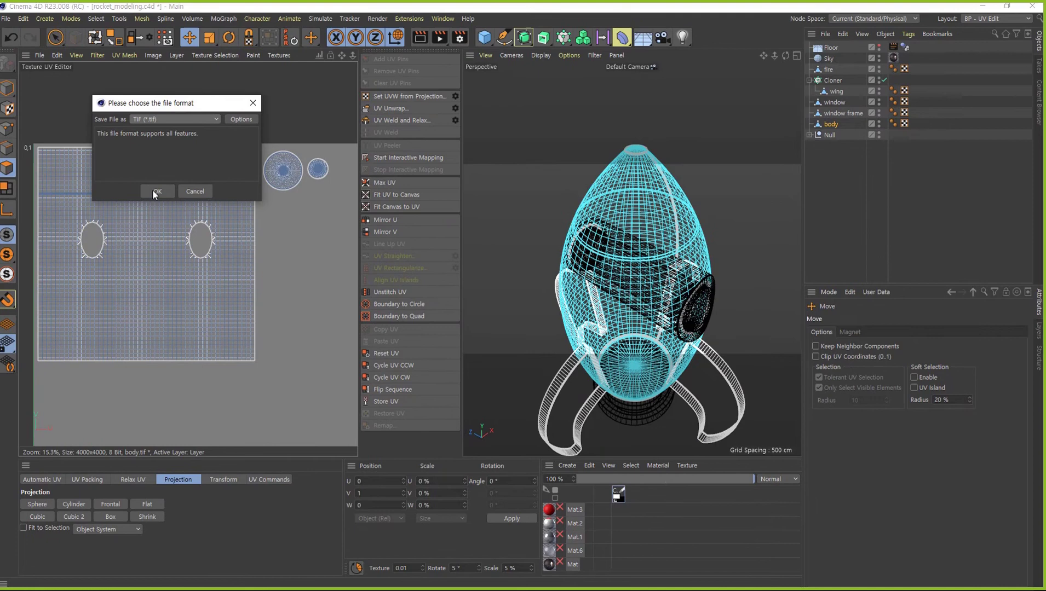
{"action": "left_click", "coordinate": [153, 190]}
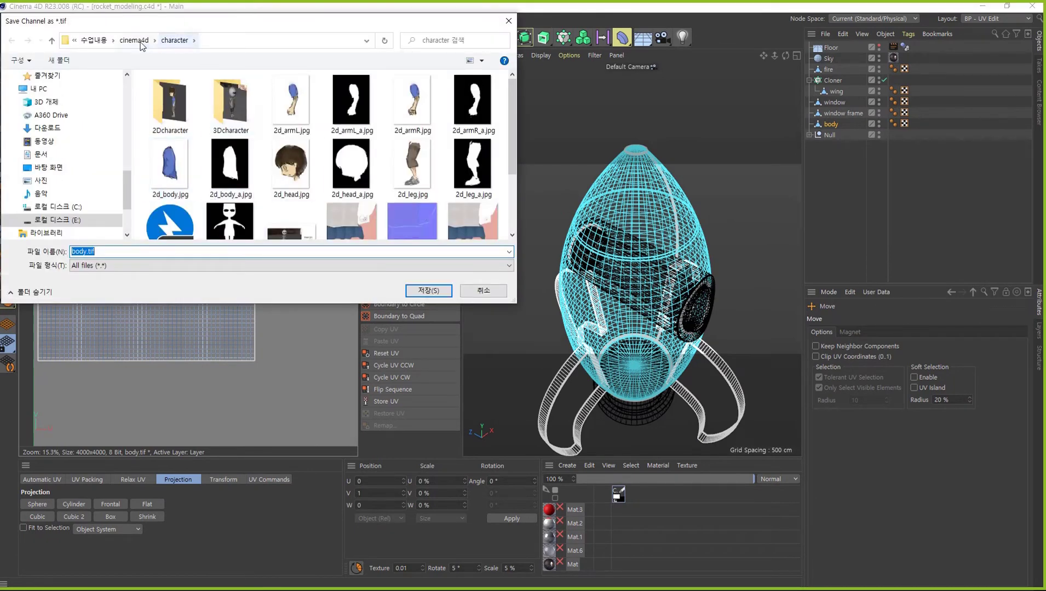
Create a rocket folder in cinema4d and save the texture there as rocket UV.tif
{"action": "left_click", "coordinate": [133, 40]}
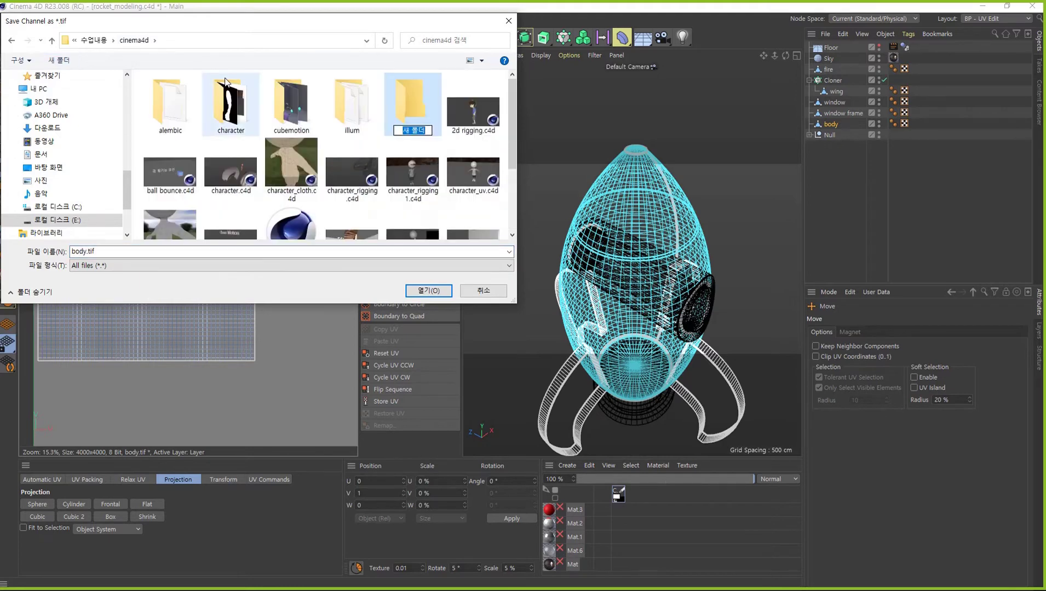
{"action": "type", "text": "rocket"}
{"action": "key", "text": "Return"}
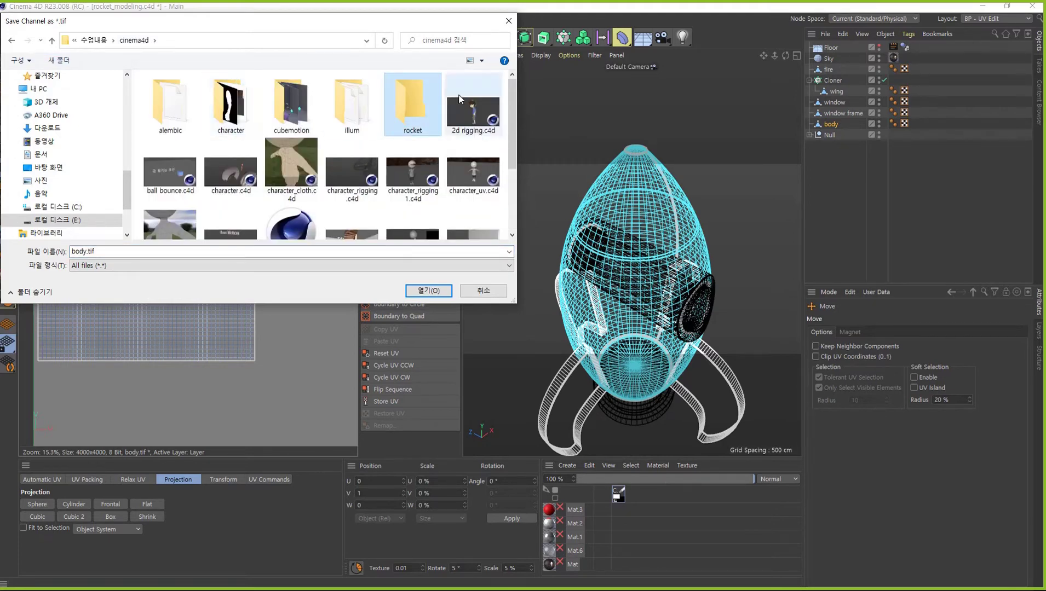
{"action": "double_click", "coordinate": [424, 104]}
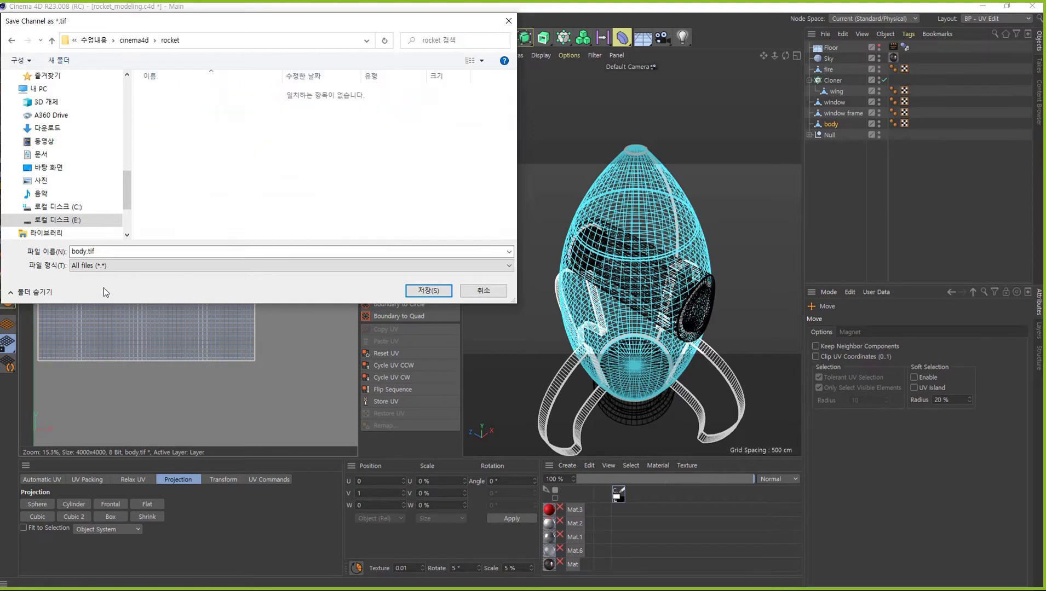
{"action": "double_click", "coordinate": [82, 251]}
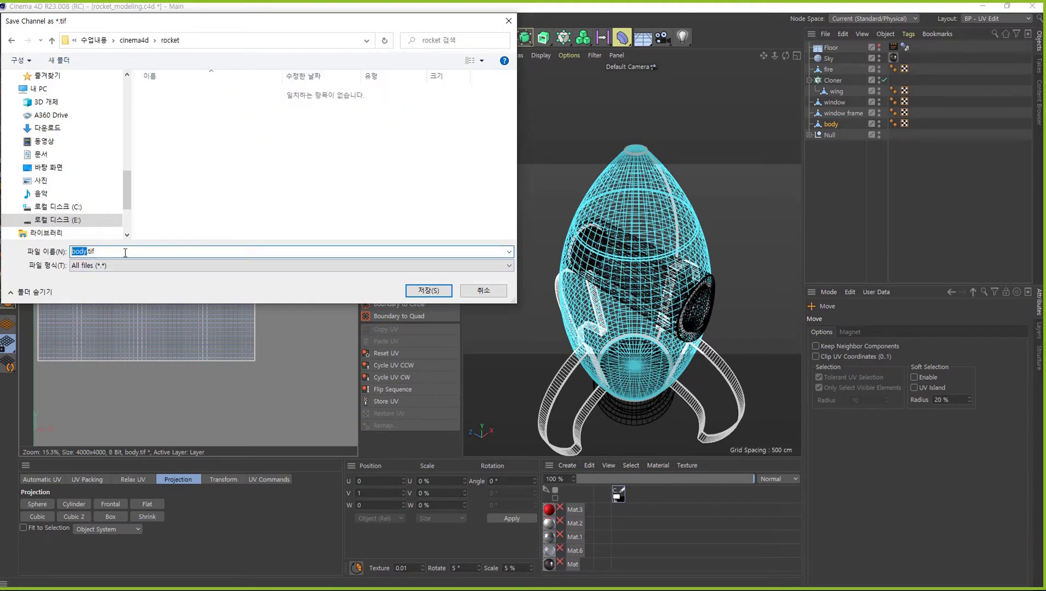
{"action": "type", "text": "rockt U"}
{"action": "type", "text": "V"}
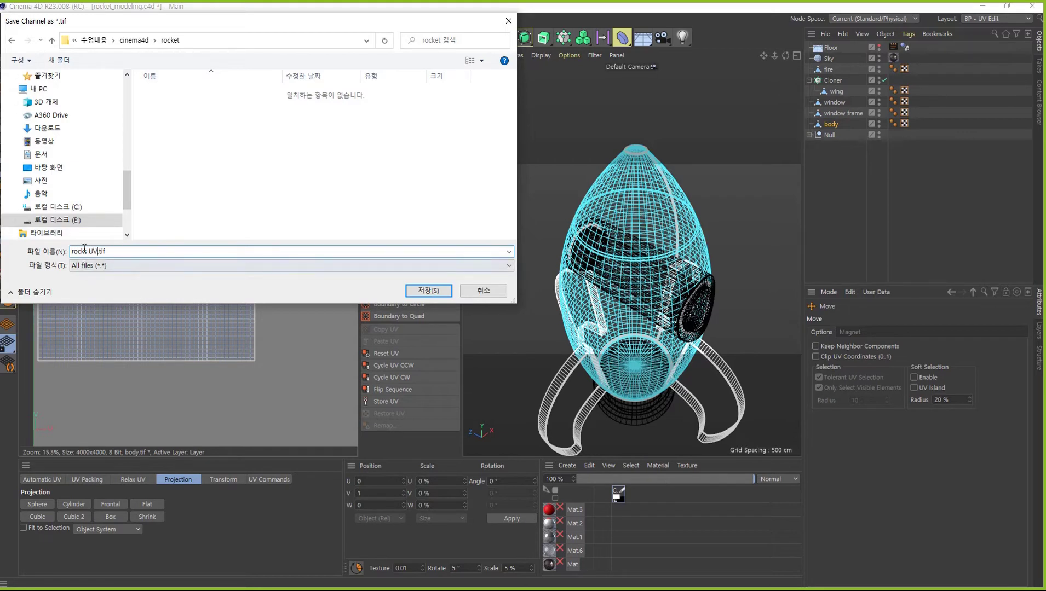
{"action": "left_click", "coordinate": [86, 251]}
{"action": "type", "text": "e"}
{"action": "left_click", "coordinate": [428, 289]}
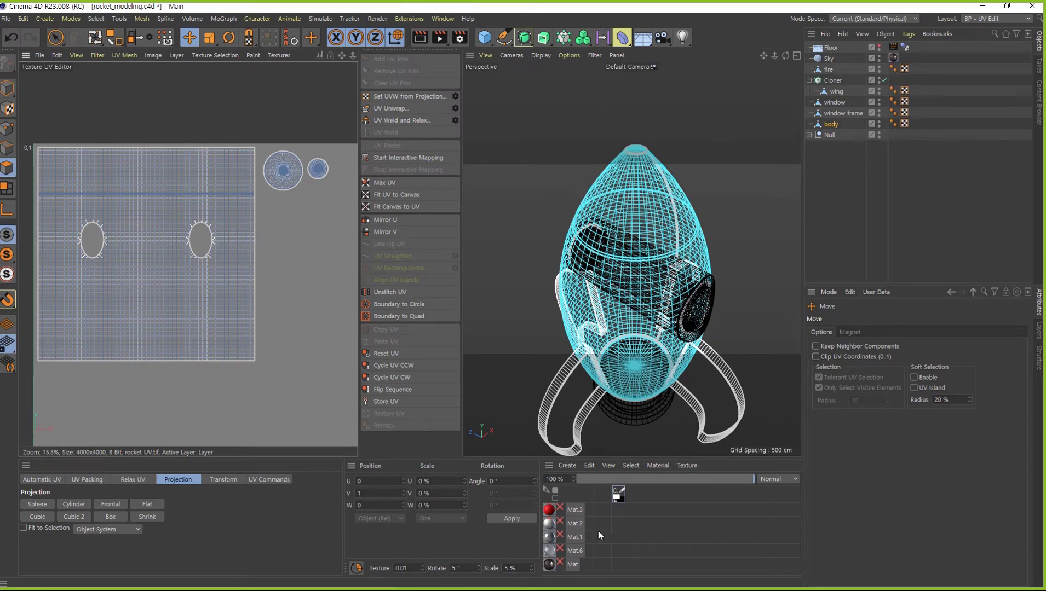
Delete the existing materials Mat.3, Mat.2, Mat.1 and Mat.6
{"action": "left_click", "coordinate": [549, 510]}
{"action": "key", "text": "Delete"}
{"action": "left_click", "coordinate": [550, 510]}
{"action": "key", "text": "Delete"}
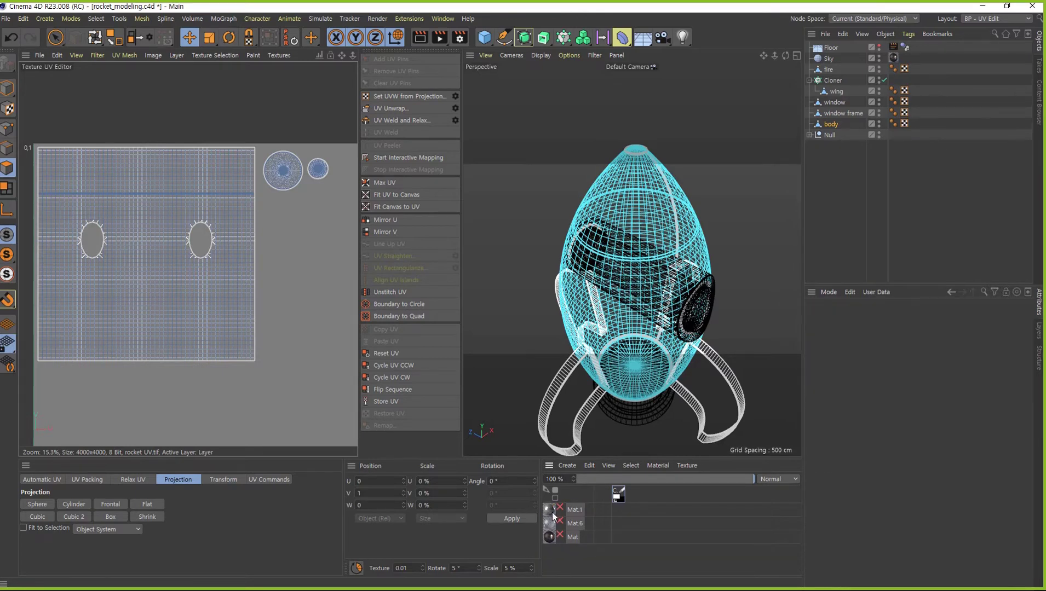
{"action": "key", "text": "Delete"}
{"action": "left_click", "coordinate": [549, 510]}
{"action": "key", "text": "Delete"}
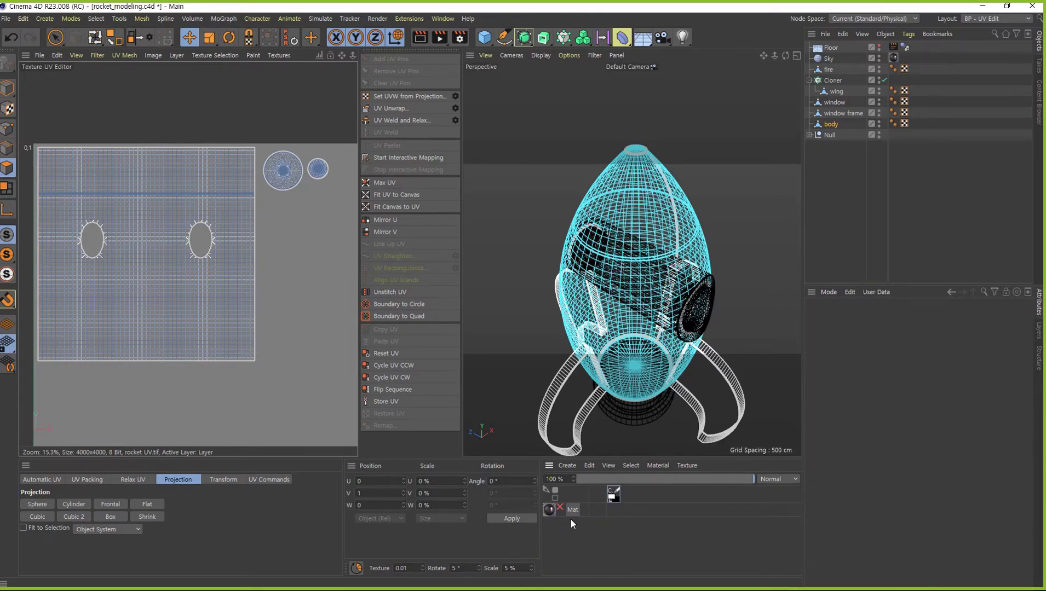
Create a new material and open it in the full Material Editor
{"action": "double_click", "coordinate": [577, 533]}
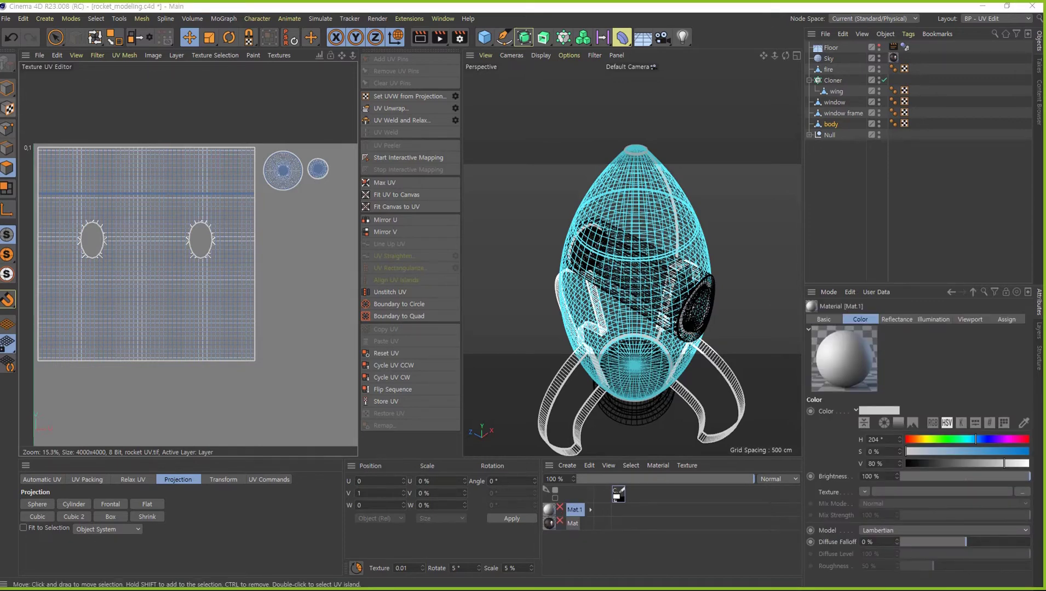
{"action": "double_click", "coordinate": [551, 512]}
{"action": "left_click_drag", "start_coordinate": [350, 108], "coordinate": [607, 93]}
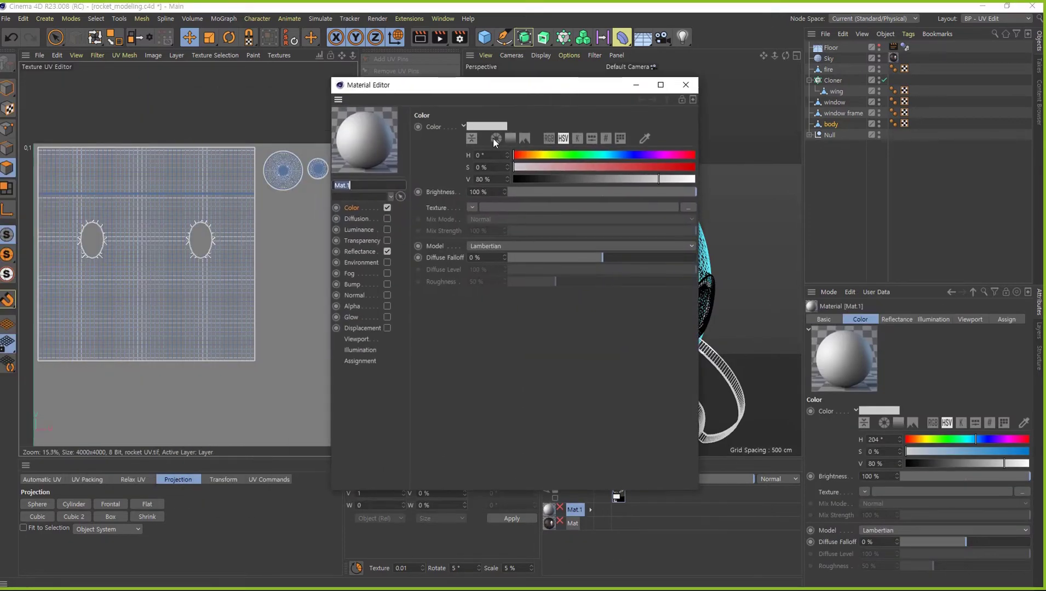
Load rocket UV.tif from the rocket folder as the Color texture without copying, then close the editor
{"action": "left_click", "coordinate": [688, 207]}
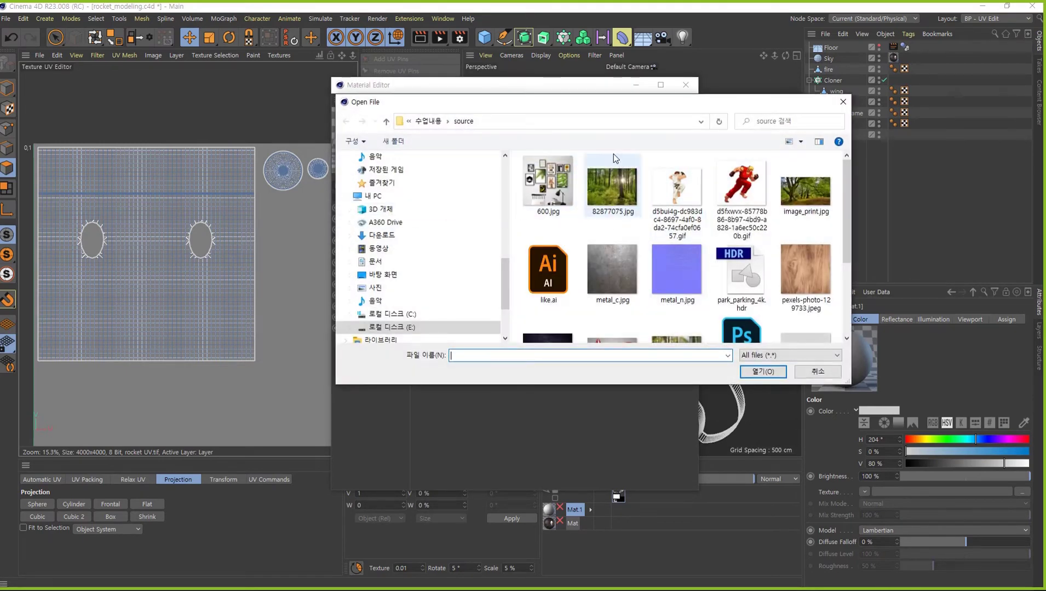
{"action": "left_click", "coordinate": [427, 121]}
{"action": "double_click", "coordinate": [573, 241]}
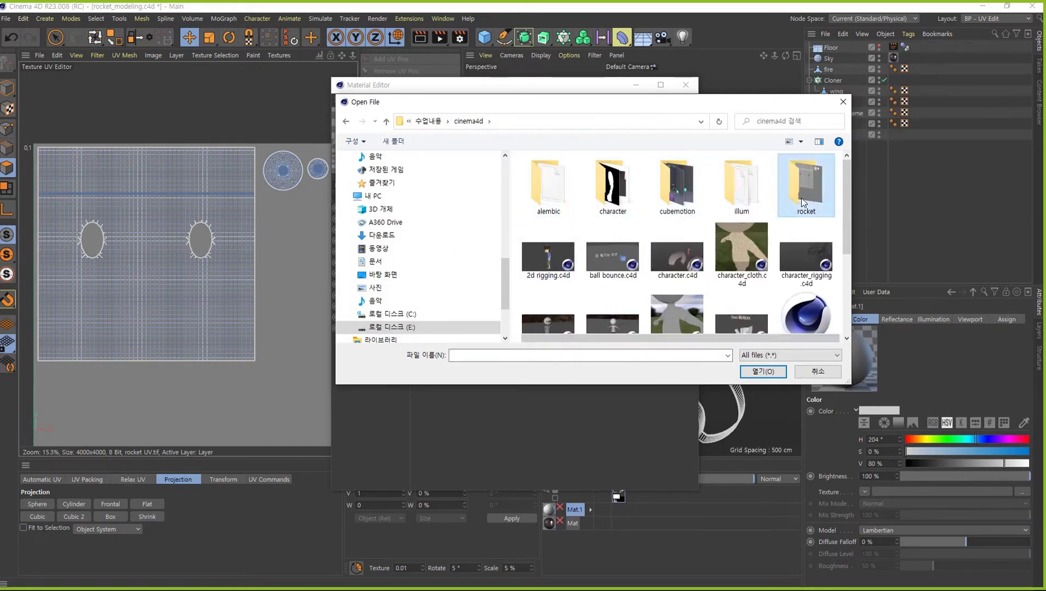
{"action": "double_click", "coordinate": [801, 197]}
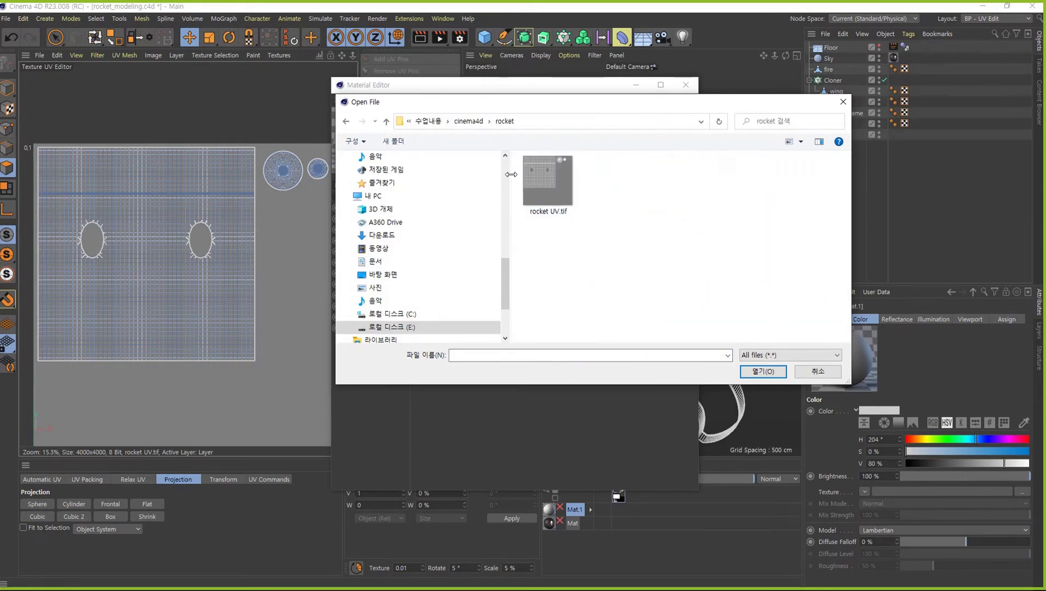
{"action": "double_click", "coordinate": [547, 182]}
{"action": "left_click", "coordinate": [604, 349]}
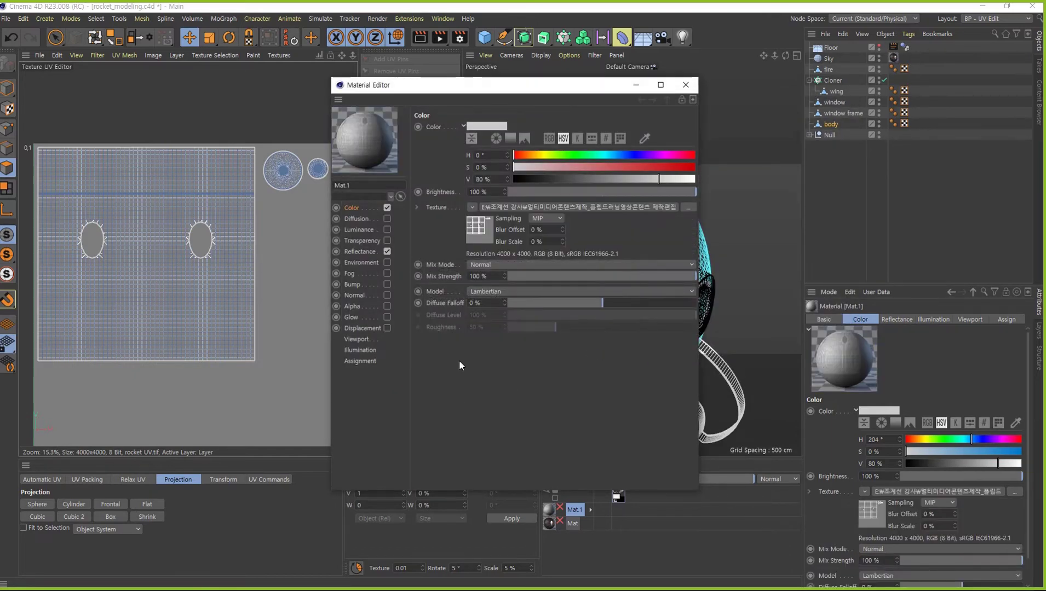
{"action": "left_click", "coordinate": [687, 86]}
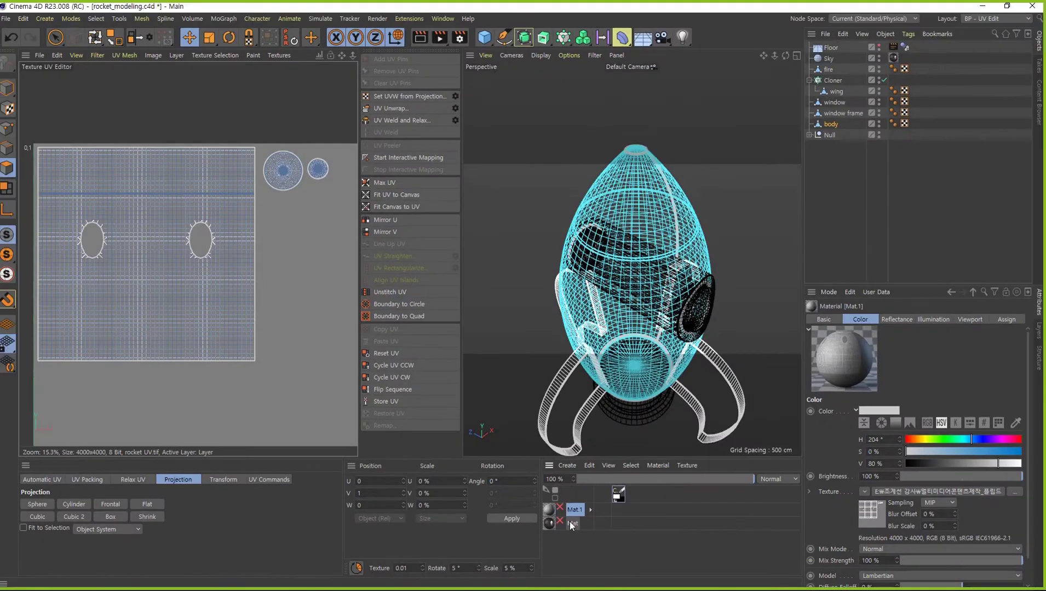
Apply Mat.1 to the body object and view the rocket in Gouraud Shading
{"action": "left_click", "coordinate": [560, 508]}
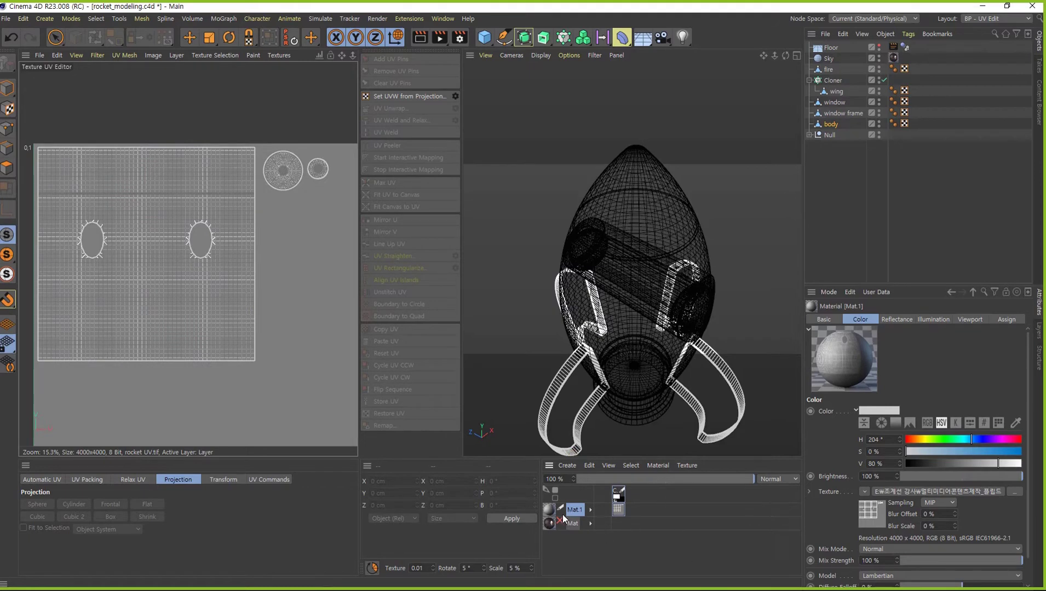
{"action": "left_click_drag", "start_coordinate": [551, 511], "coordinate": [830, 127]}
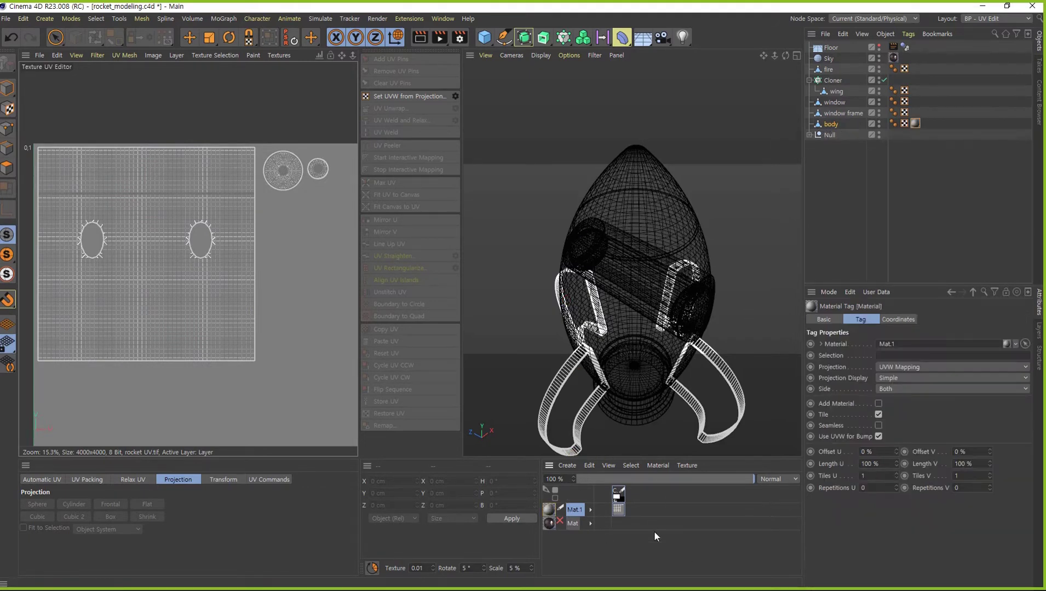
{"action": "left_click", "coordinate": [535, 54]}
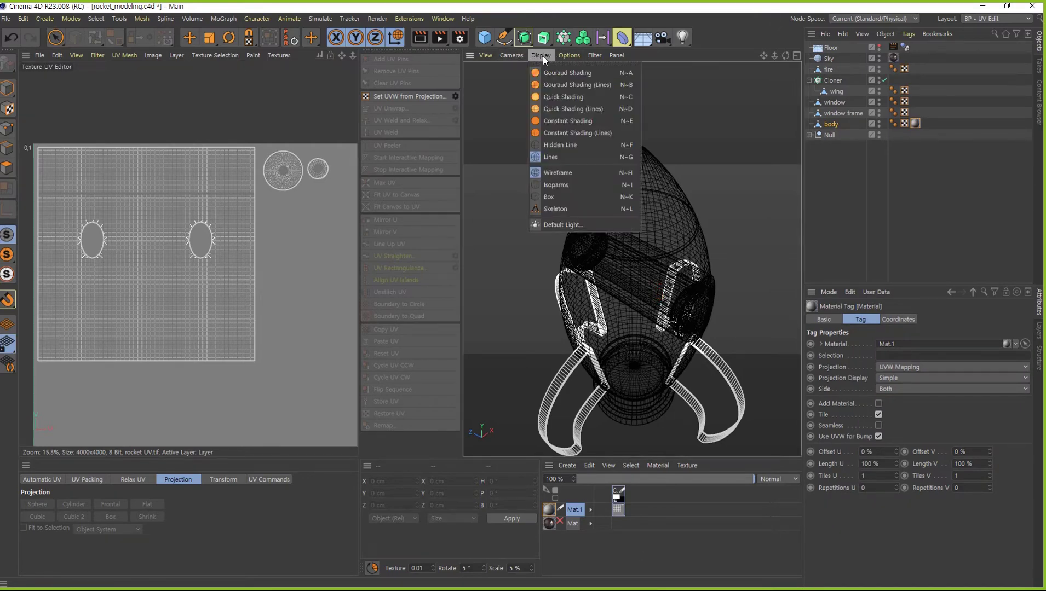
{"action": "left_click", "coordinate": [574, 71]}
{"action": "mouse_move", "coordinate": [607, 266]}
{"action": "left_mouse_down", "text": "alt"}
{"action": "mouse_move", "coordinate": [634, 290]}
{"action": "mouse_move", "coordinate": [708, 315]}
{"action": "mouse_move", "coordinate": [678, 328]}
{"action": "mouse_move", "coordinate": [605, 284]}
{"action": "mouse_move", "coordinate": [603, 192]}
{"action": "mouse_move", "coordinate": [578, 180]}
{"action": "mouse_move", "coordinate": [572, 262]}
{"action": "mouse_move", "coordinate": [615, 317]}
{"action": "mouse_move", "coordinate": [628, 232]}
{"action": "left_mouse_up", "text": "alt"}
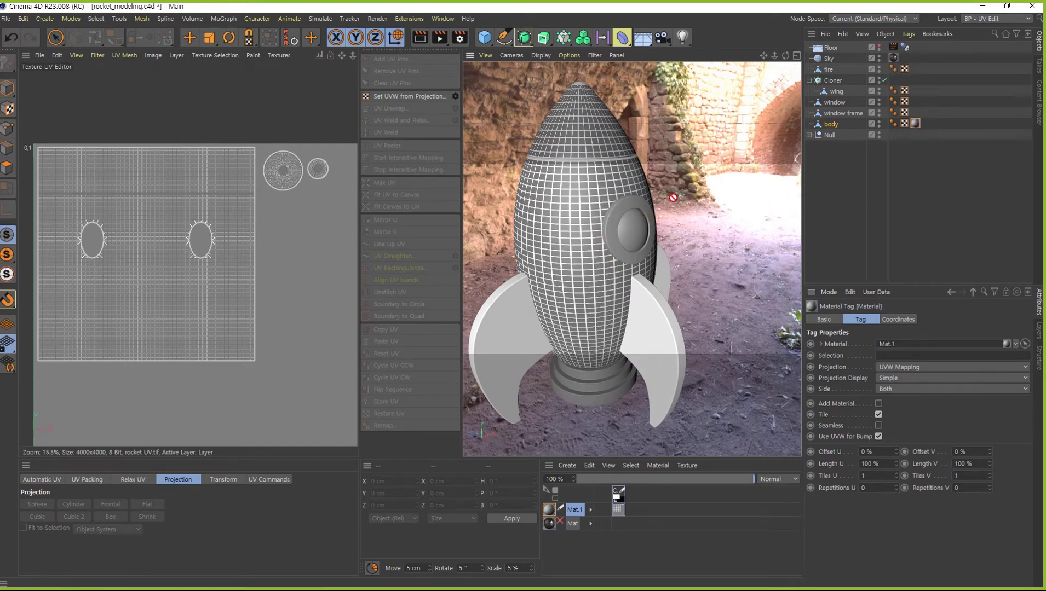
Apply Mat.1 to the window frame, undoing the accidental drop on the window object
{"action": "left_click_drag", "start_coordinate": [844, 115], "coordinate": [728, 390]}
{"action": "left_click_drag", "start_coordinate": [550, 512], "coordinate": [703, 349]}
{"action": "left_click_drag", "start_coordinate": [852, 103], "coordinate": [853, 112]}
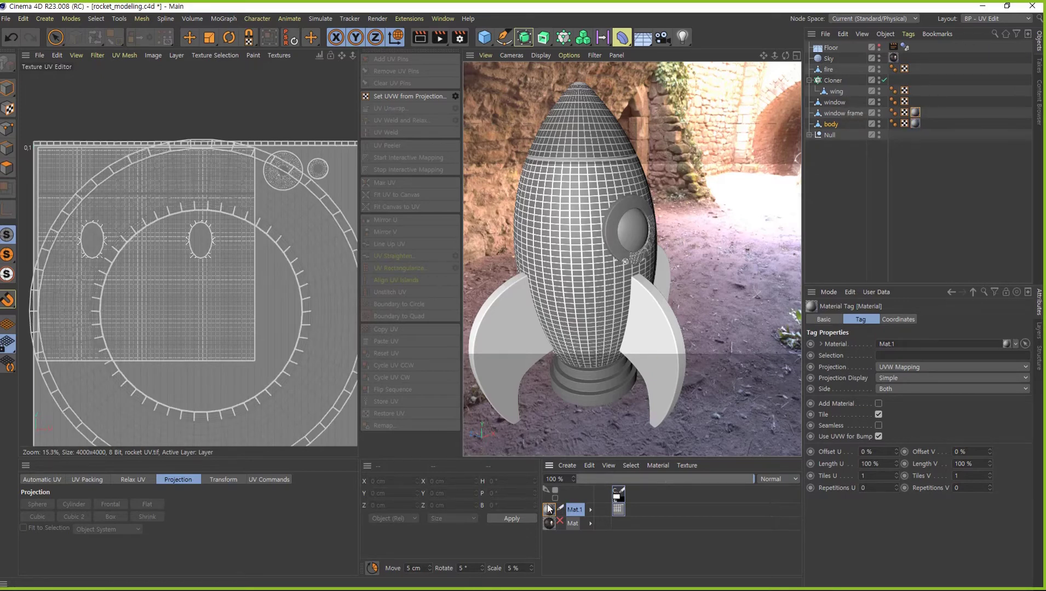
{"action": "left_click_drag", "start_coordinate": [835, 102], "coordinate": [835, 102]}
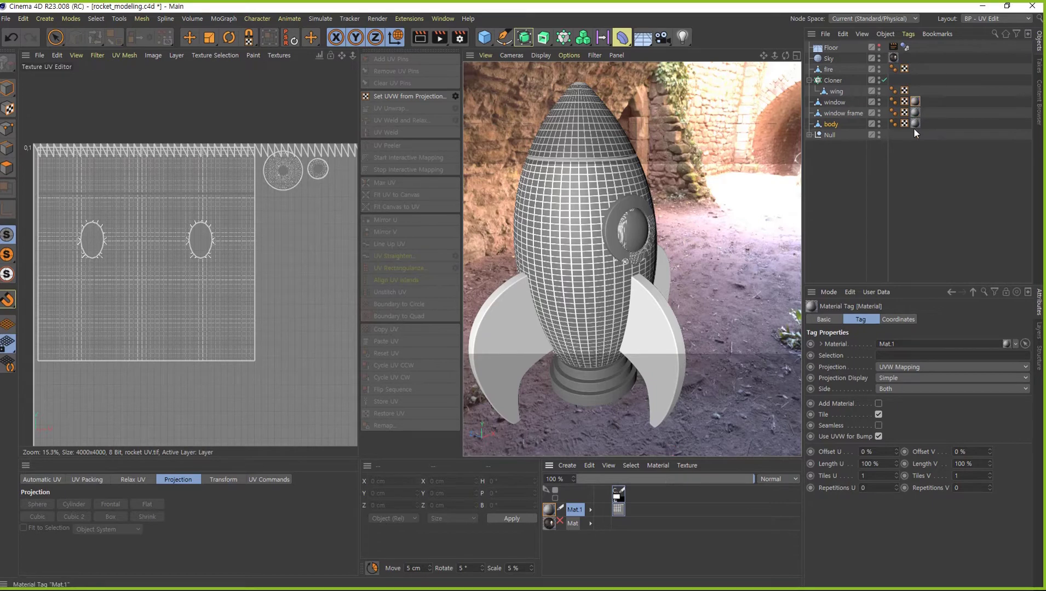
{"action": "key", "text": "ctrl+z"}
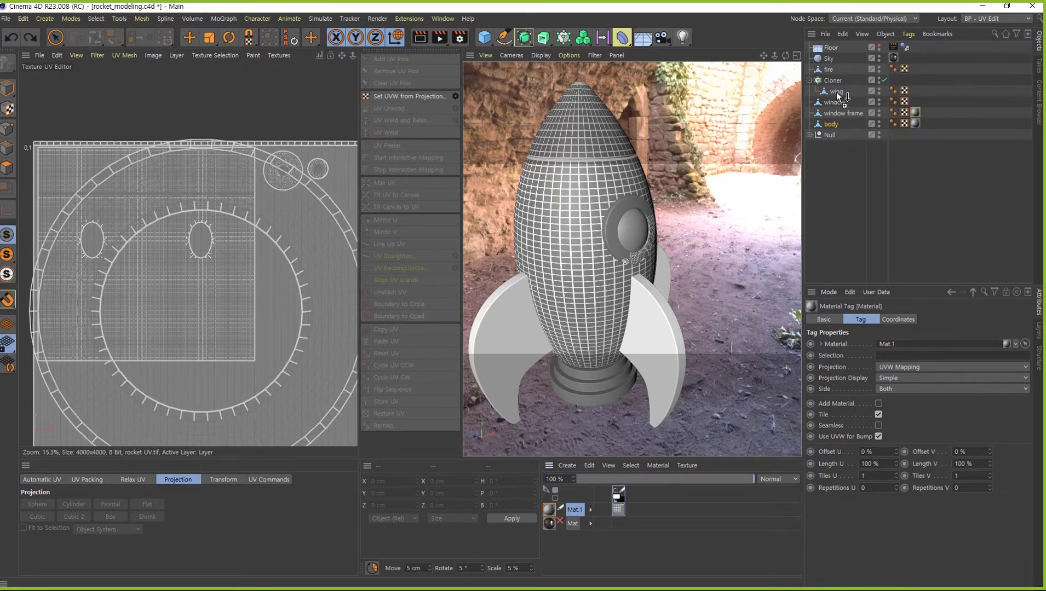
Apply Mat.1 to the wing and fire objects, then select the window frame
{"action": "left_click_drag", "start_coordinate": [836, 93], "coordinate": [601, 469]}
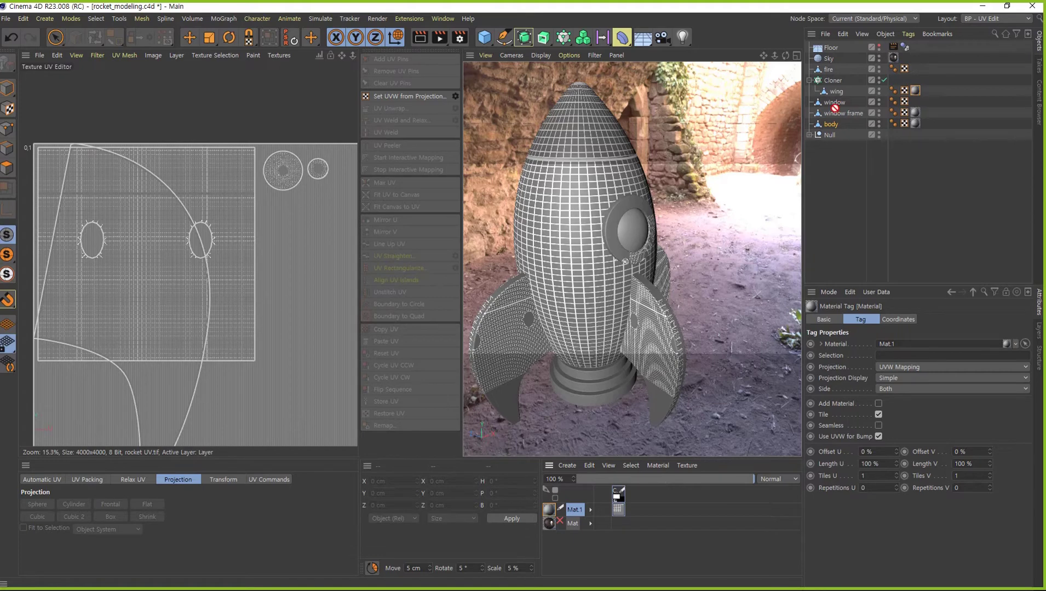
{"action": "left_click_drag", "start_coordinate": [844, 81], "coordinate": [832, 72]}
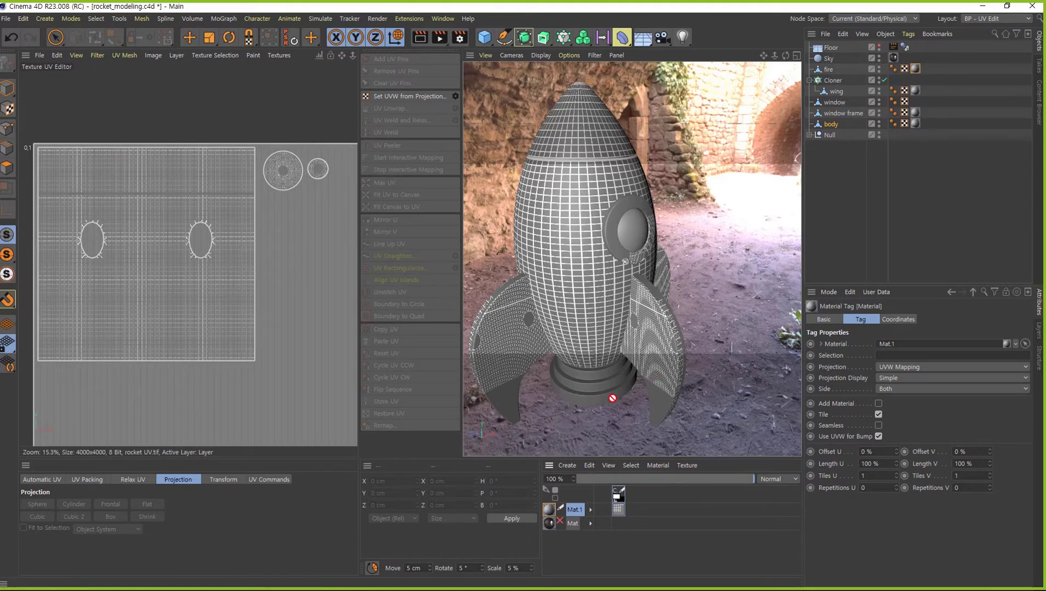
{"action": "left_click_drag", "start_coordinate": [612, 398], "coordinate": [744, 185]}
{"action": "left_click", "coordinate": [846, 112]}
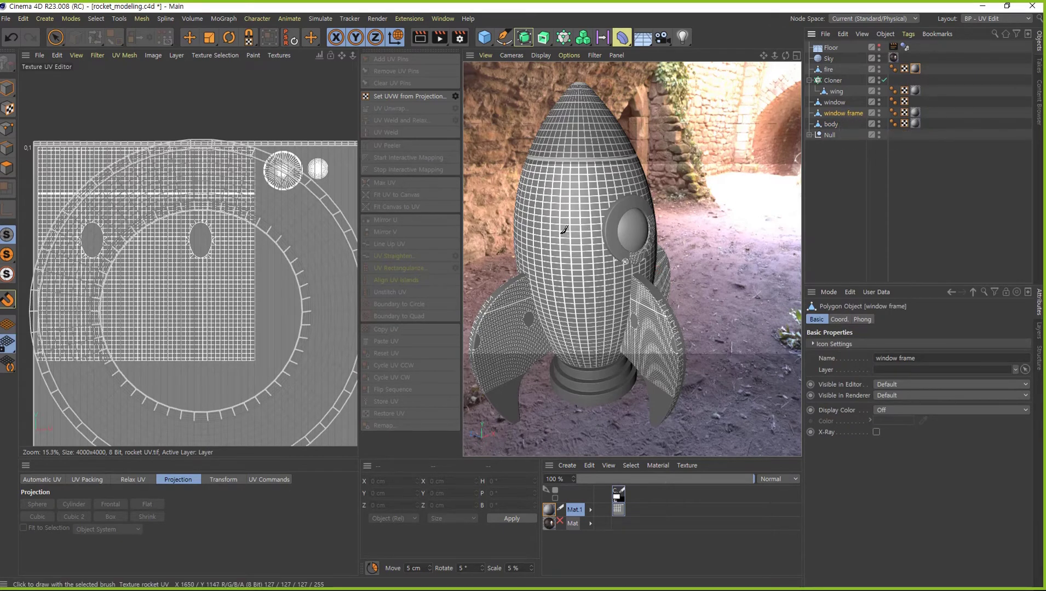
{"action": "left_click_drag", "start_coordinate": [589, 331], "coordinate": [692, 253]}
In Polygon mode, select the window frame's polygons, frame the full UV square, and select its UVW tag
{"action": "key", "text": "e"}
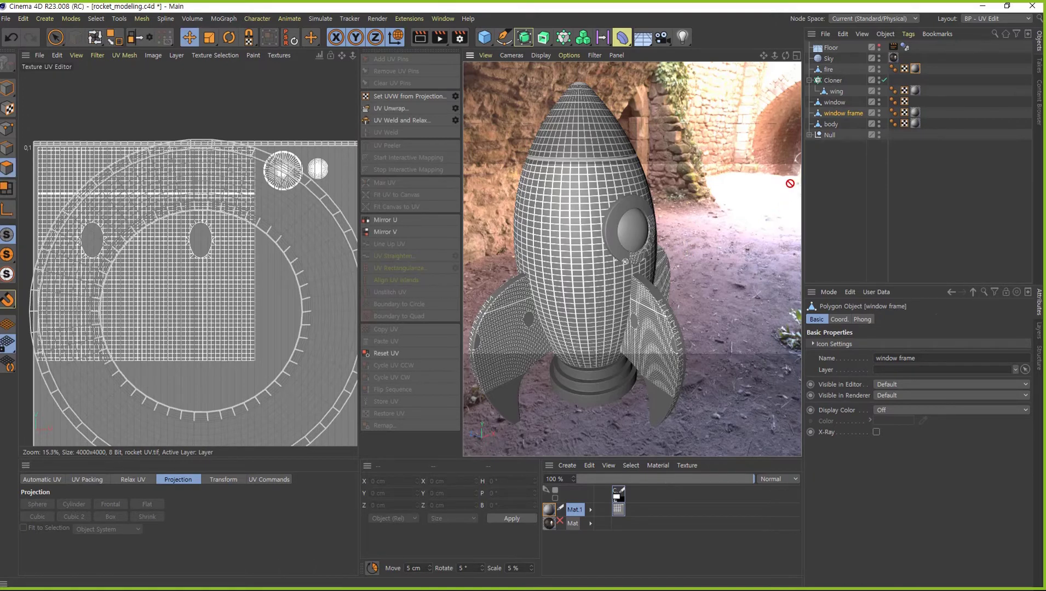
{"action": "mouse_move", "coordinate": [603, 304]}
{"action": "left_mouse_down", "text": "alt"}
{"action": "mouse_move", "coordinate": [634, 271]}
{"action": "mouse_move", "coordinate": [680, 255]}
{"action": "left_mouse_up", "text": "alt"}
{"action": "right_click_drag", "start_coordinate": [680, 255], "coordinate": [784, 237], "text": "alt"}
{"action": "mouse_move", "coordinate": [652, 286]}
{"action": "left_mouse_down", "text": "alt"}
{"action": "mouse_move", "coordinate": [714, 276]}
{"action": "mouse_move", "coordinate": [610, 273]}
{"action": "mouse_move", "coordinate": [642, 281]}
{"action": "mouse_move", "coordinate": [561, 259]}
{"action": "left_mouse_up", "text": "alt"}
{"action": "right_click_drag", "start_coordinate": [561, 259], "coordinate": [603, 257], "text": "alt"}
{"action": "left_click_drag", "start_coordinate": [603, 257], "coordinate": [702, 284], "text": "alt"}
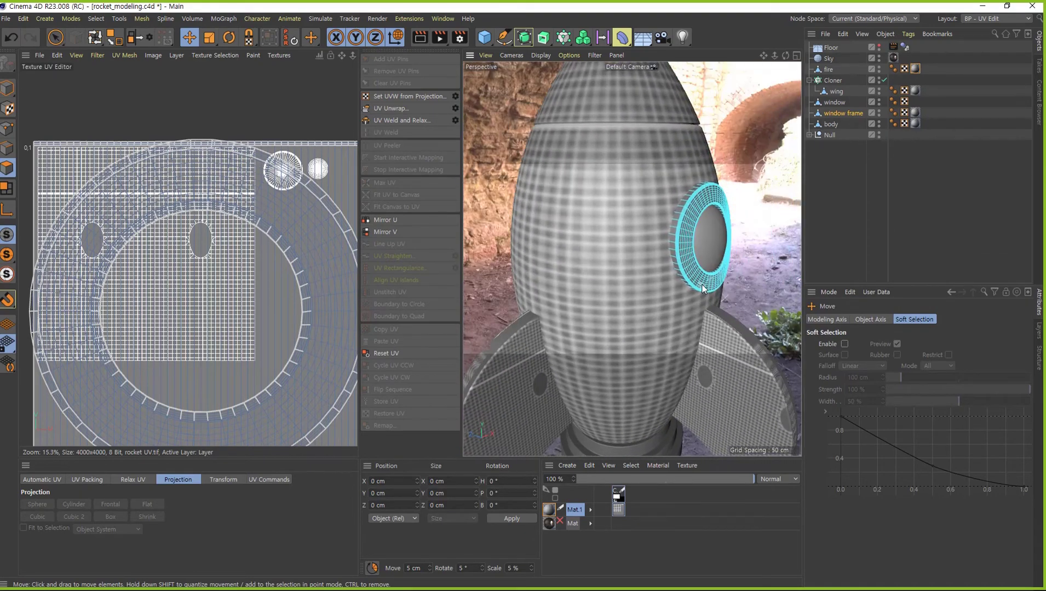
{"action": "left_click", "coordinate": [702, 283]}
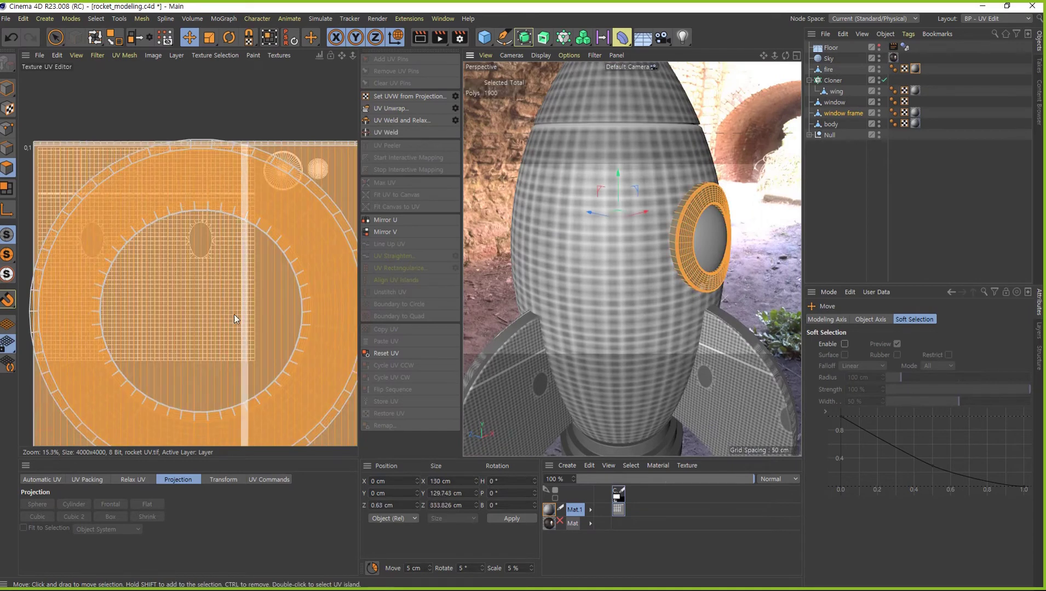
{"action": "scroll", "coordinate": [234, 320], "scroll_direction": "down", "scroll_amount": 1}
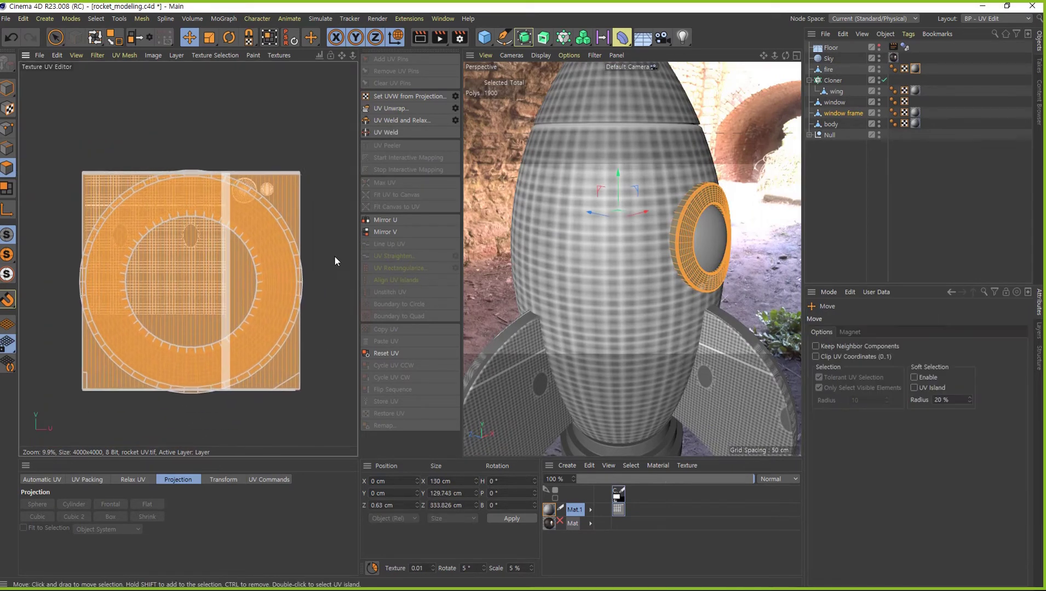
{"action": "mouse_move", "coordinate": [335, 305]}
{"action": "middle_mouse_down", "text": "alt"}
{"action": "mouse_move", "coordinate": [252, 347]}
{"action": "mouse_move", "coordinate": [285, 348]}
{"action": "middle_mouse_up", "text": "alt"}
{"action": "scroll", "coordinate": [347, 294], "scroll_direction": "down", "scroll_amount": 2}
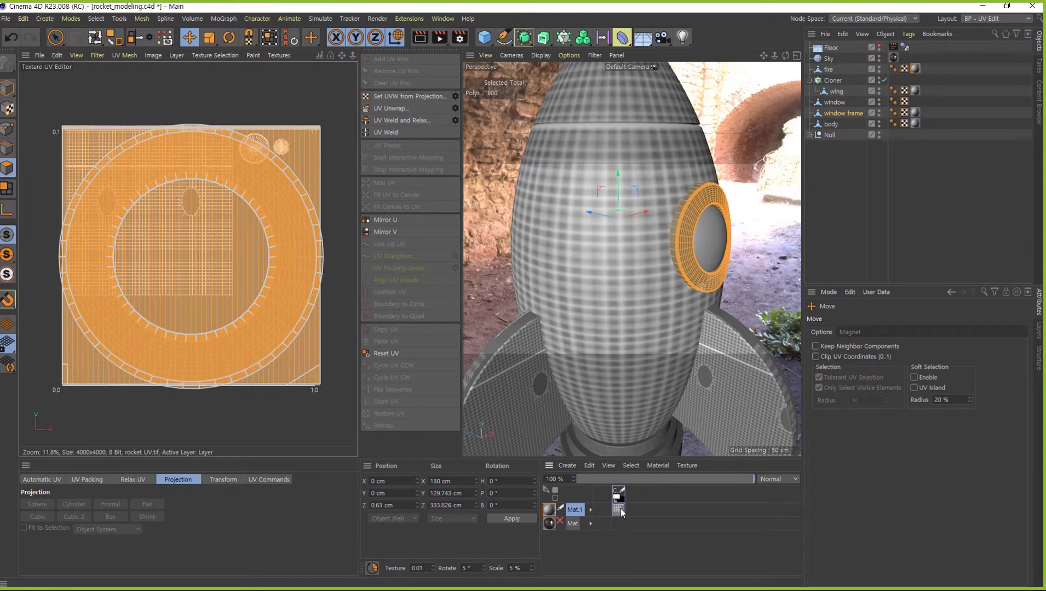
{"action": "left_click", "coordinate": [904, 113]}
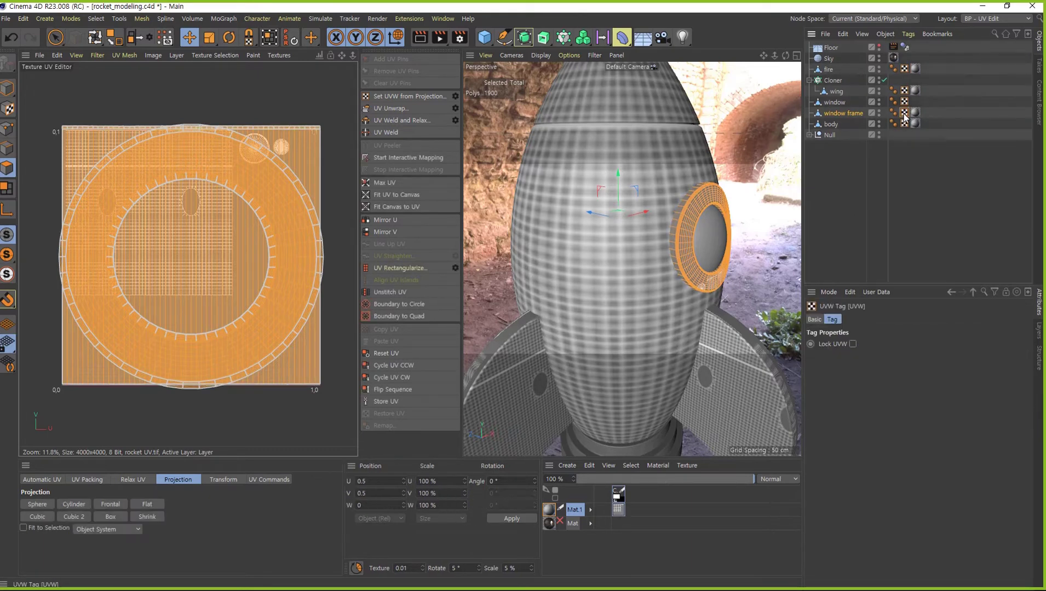
Project the window frame's UVs Frontally and show rocket UV.tif behind them in UV Polygons mode
{"action": "left_click", "coordinate": [837, 114]}
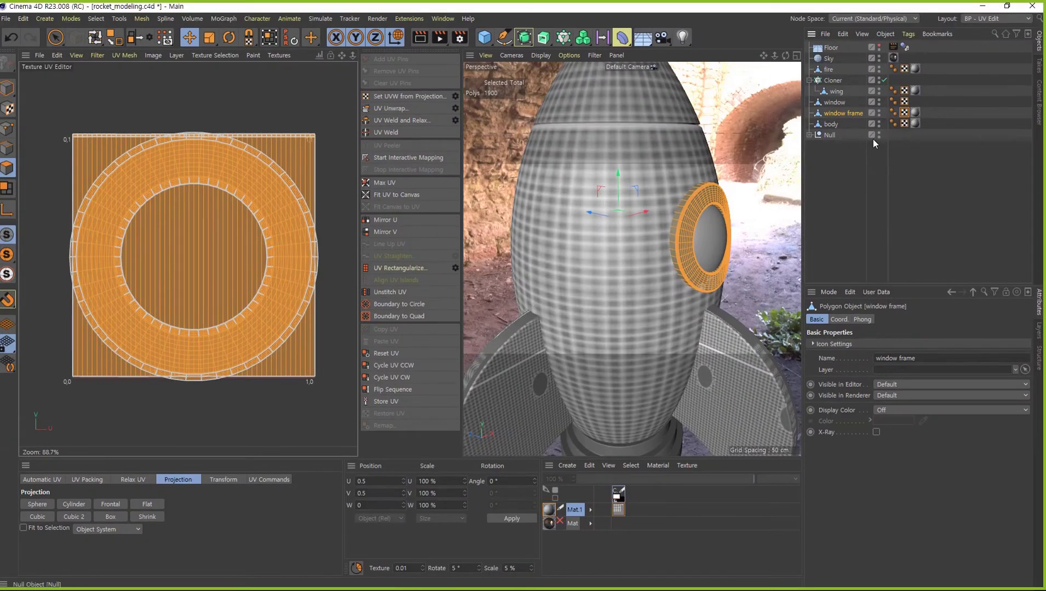
{"action": "left_click", "coordinate": [110, 503]}
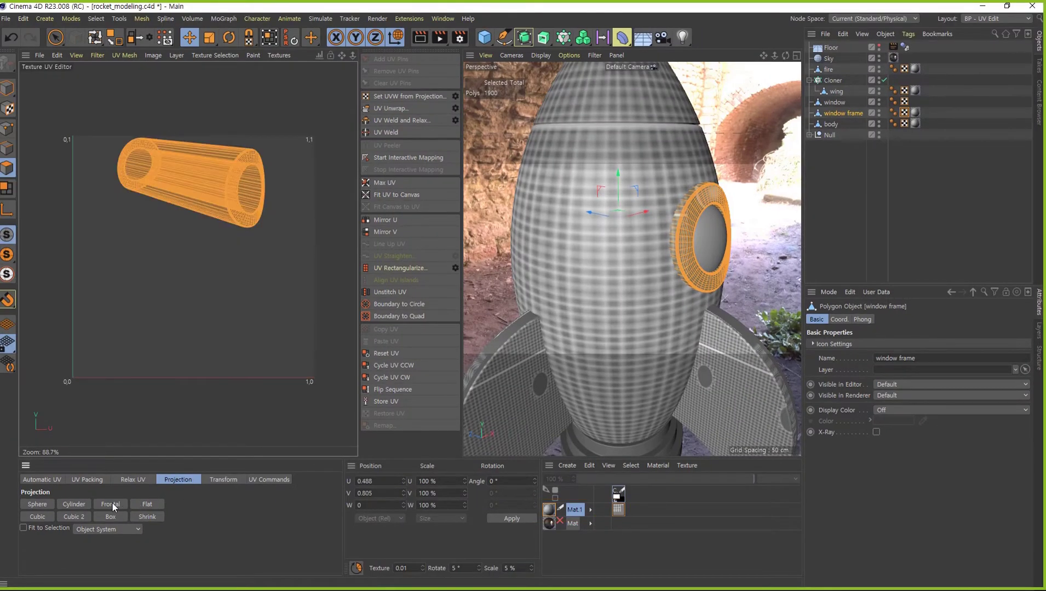
{"action": "left_click_drag", "start_coordinate": [686, 239], "coordinate": [656, 343], "text": "alt"}
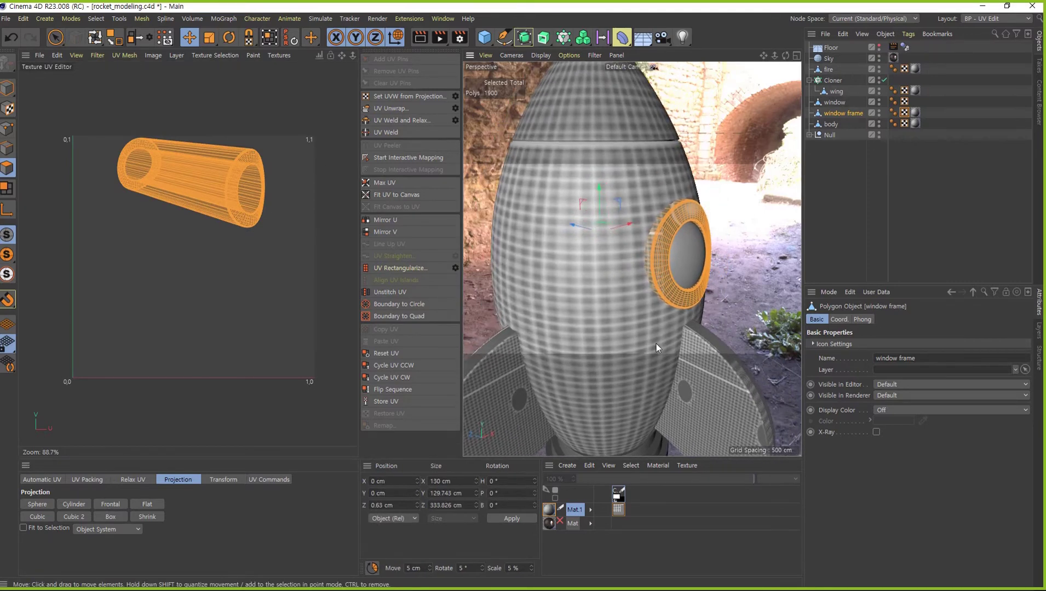
{"action": "left_click", "coordinate": [617, 510]}
{"action": "scroll", "coordinate": [675, 234], "scroll_direction": "up", "scroll_amount": 2}
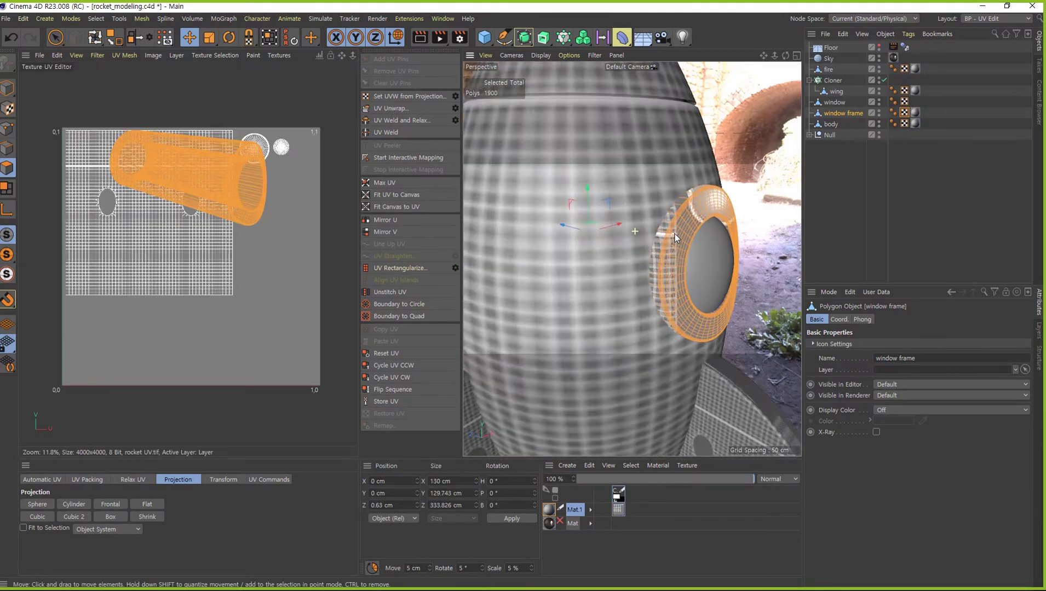
{"action": "scroll", "coordinate": [698, 235], "scroll_direction": "up", "scroll_amount": 3}
{"action": "scroll", "coordinate": [693, 241], "scroll_direction": "up", "scroll_amount": 2}
{"action": "left_click_drag", "start_coordinate": [692, 240], "coordinate": [598, 269], "text": "alt"}
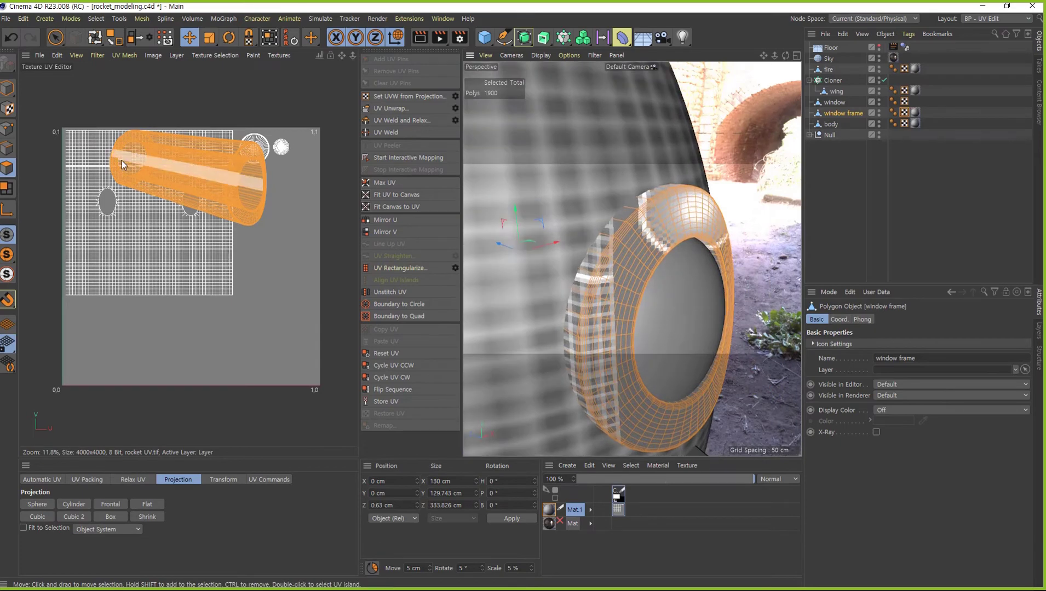
{"action": "left_click", "coordinate": [7, 147]}
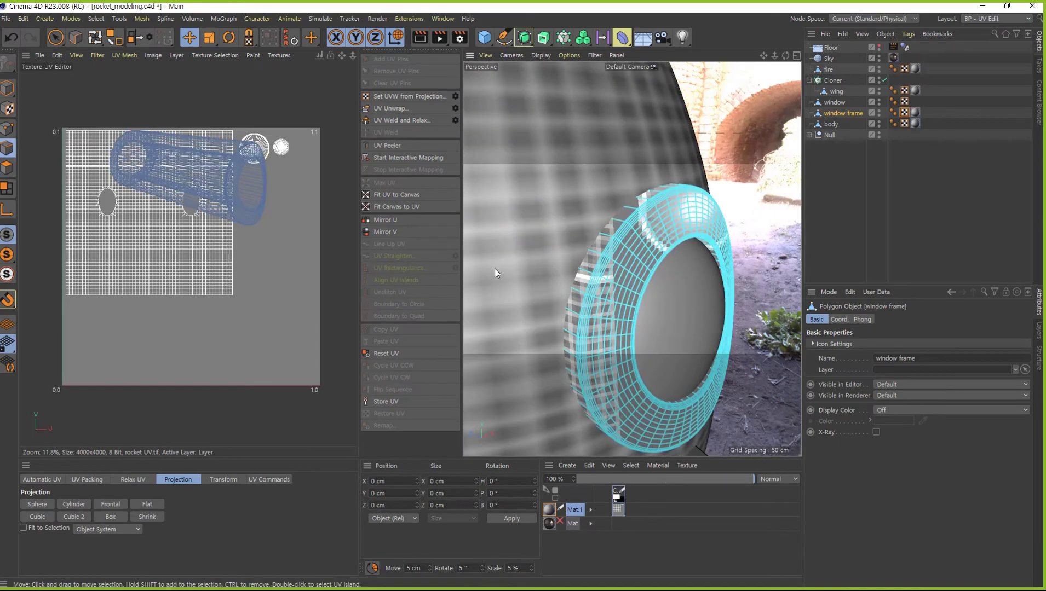
Cut seams along a ring edge loop and a vertical edge loop on the window frame, unwrapping after each
{"action": "double_click", "coordinate": [596, 260]}
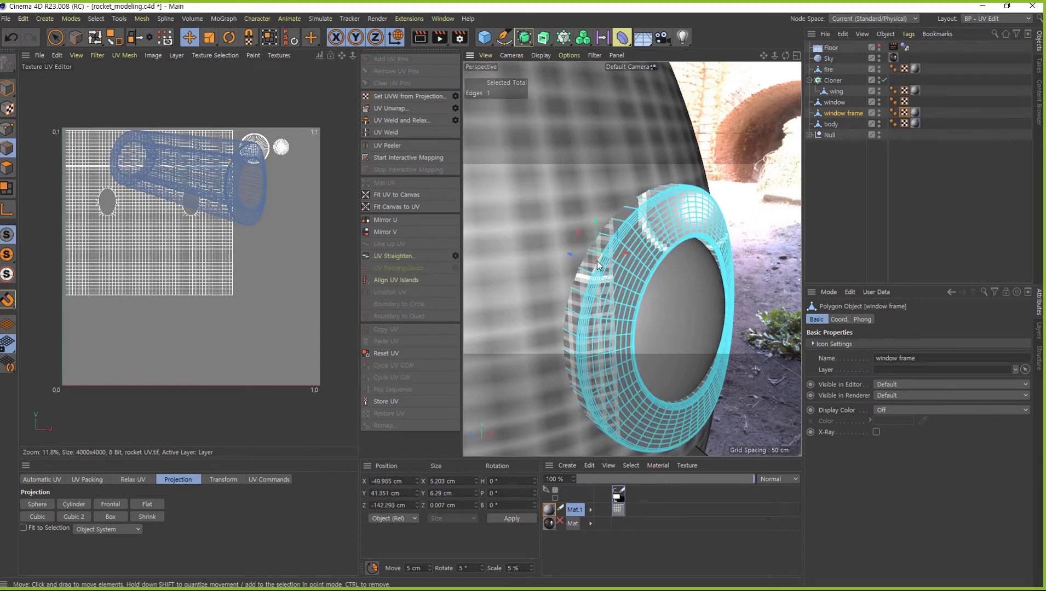
{"action": "left_click", "coordinate": [399, 108]}
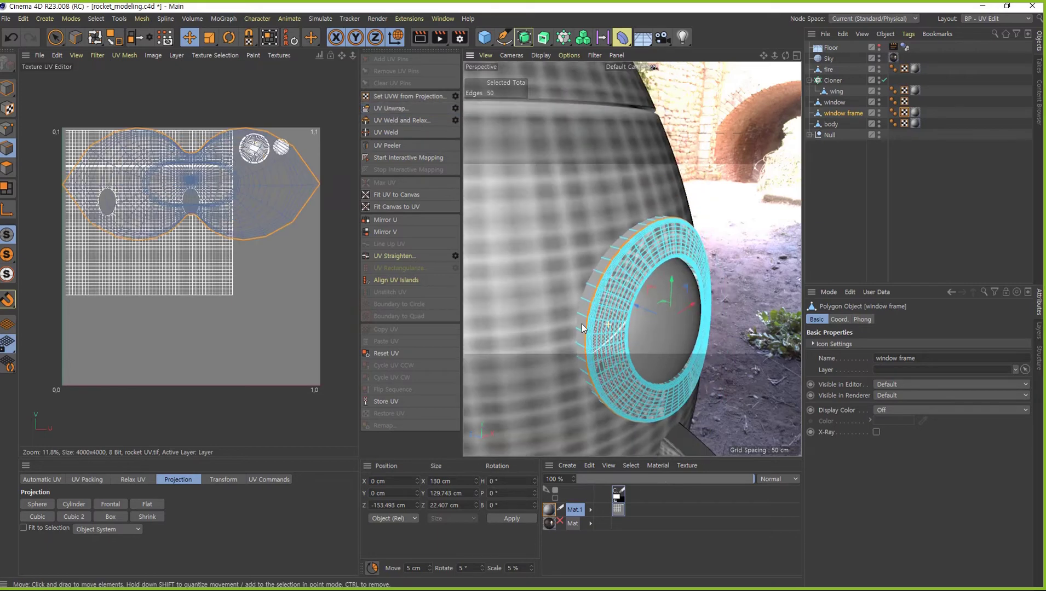
{"action": "scroll", "coordinate": [582, 324], "scroll_direction": "down", "scroll_amount": 5}
{"action": "mouse_move", "coordinate": [520, 338]}
{"action": "left_mouse_down", "text": "alt"}
{"action": "mouse_move", "coordinate": [560, 345]}
{"action": "mouse_move", "coordinate": [521, 295]}
{"action": "mouse_move", "coordinate": [498, 290]}
{"action": "left_mouse_up", "text": "alt"}
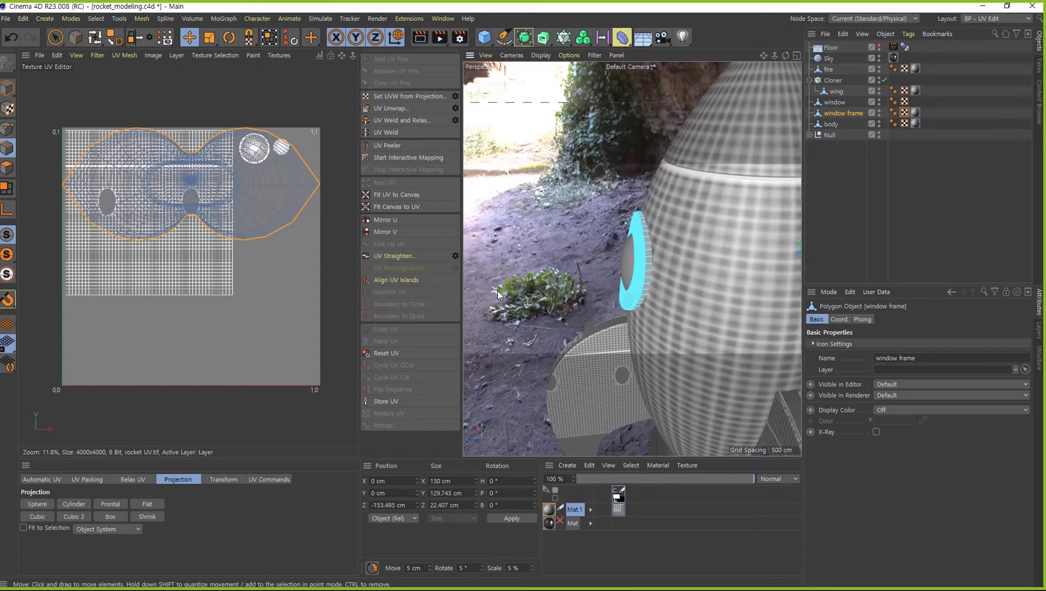
{"action": "mouse_move", "coordinate": [497, 291]}
{"action": "right_mouse_down", "text": "alt"}
{"action": "mouse_move", "coordinate": [695, 241]}
{"action": "mouse_move", "coordinate": [737, 257]}
{"action": "right_mouse_up", "text": "alt"}
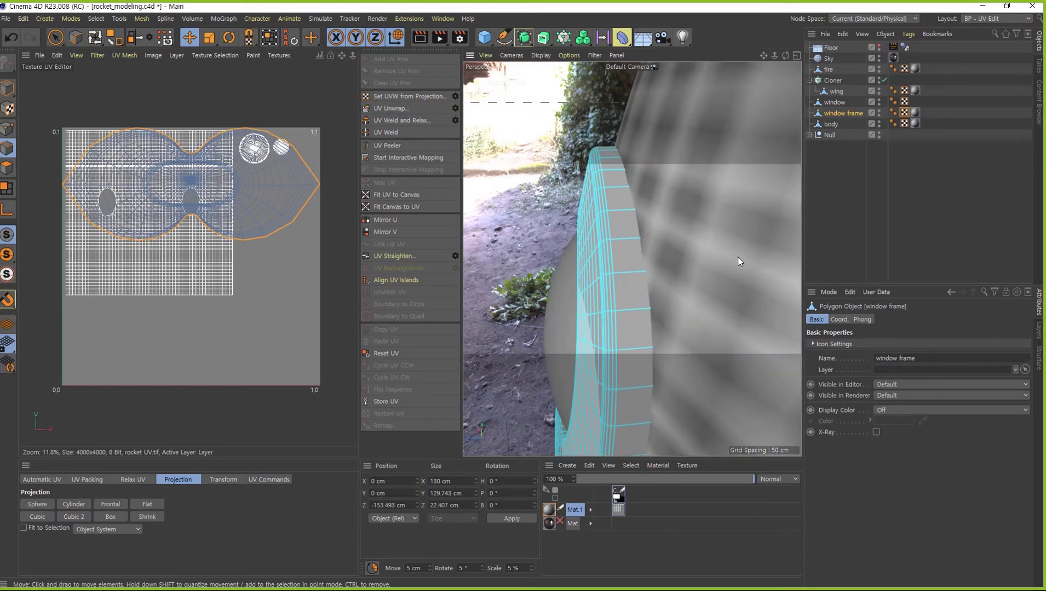
{"action": "double_click", "coordinate": [611, 253]}
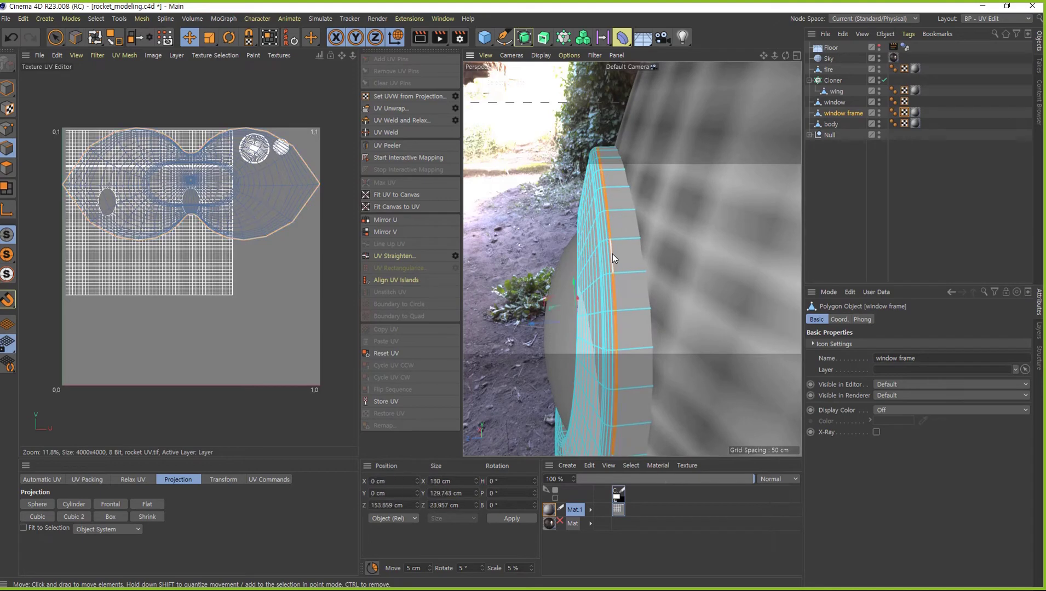
{"action": "left_click", "coordinate": [393, 108]}
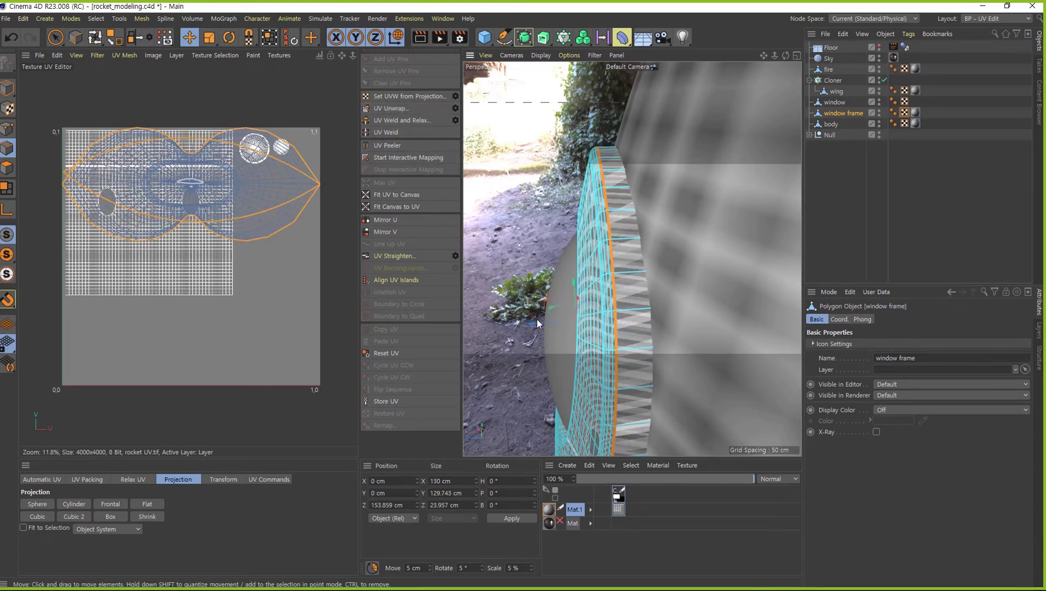
{"action": "mouse_move", "coordinate": [536, 319]}
{"action": "left_mouse_down", "text": "alt"}
{"action": "mouse_move", "coordinate": [553, 273]}
{"action": "mouse_move", "coordinate": [546, 287]}
{"action": "left_mouse_up", "text": "alt"}
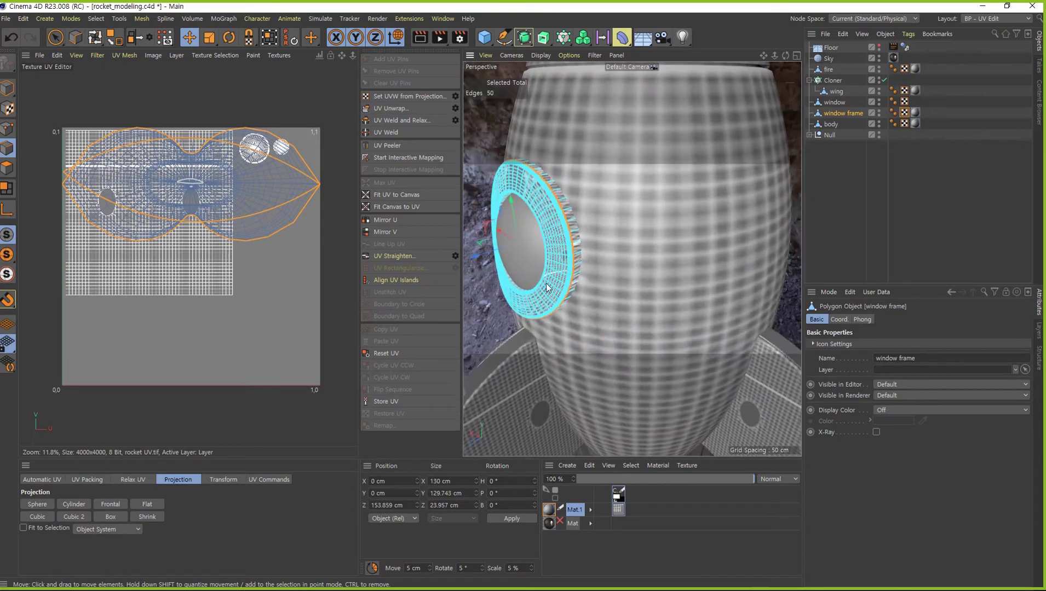
Move the large UV island to the canvas bottom and the lens-shaped island above the canvas
{"action": "left_click", "coordinate": [8, 168]}
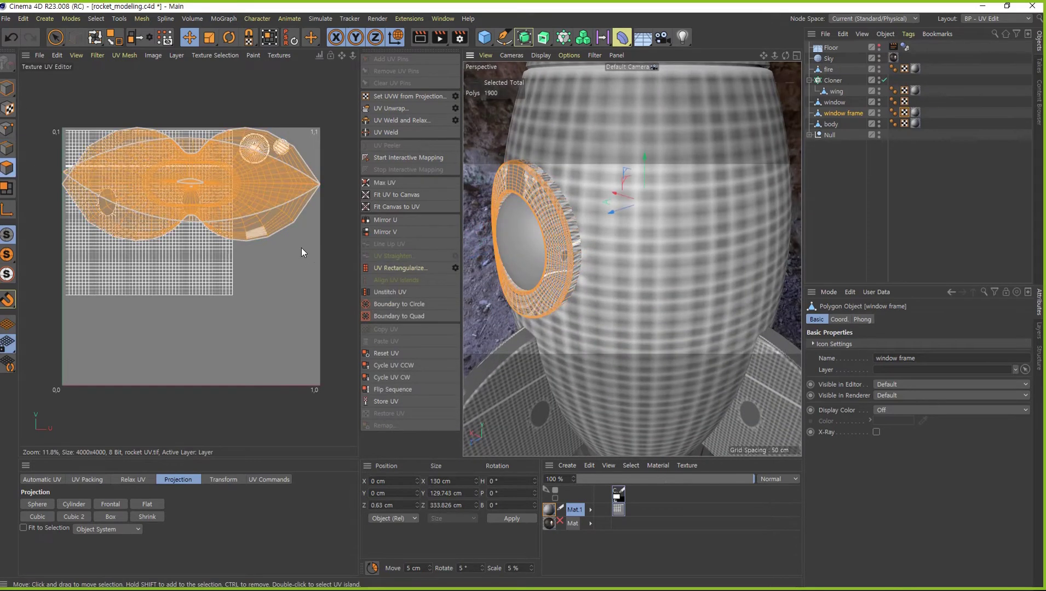
{"action": "left_click", "coordinate": [266, 232], "text": "ctrl"}
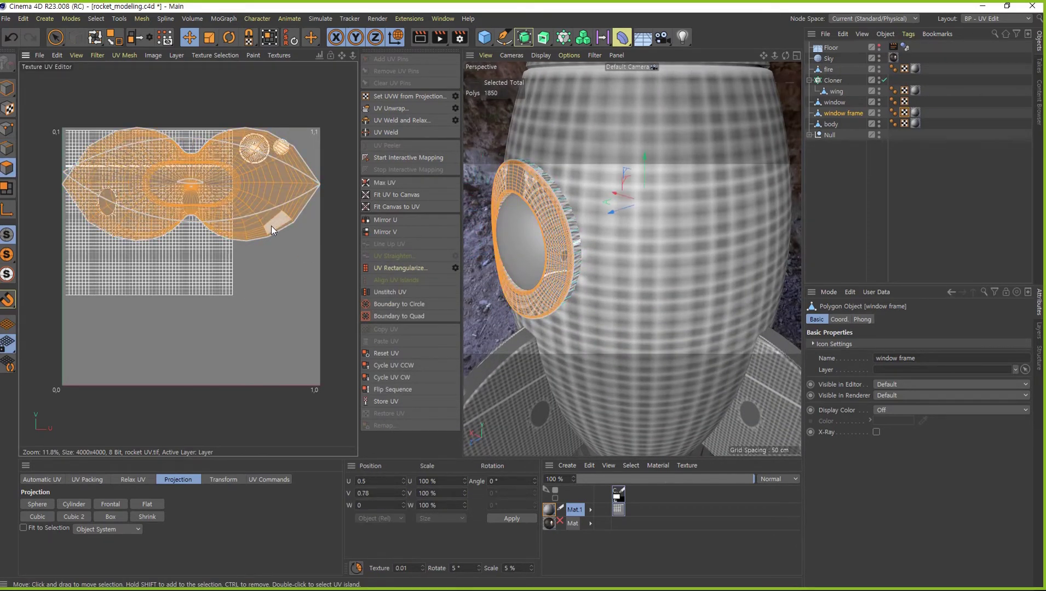
{"action": "left_click_drag", "start_coordinate": [271, 226], "coordinate": [261, 361]}
{"action": "left_click", "coordinate": [250, 213]}
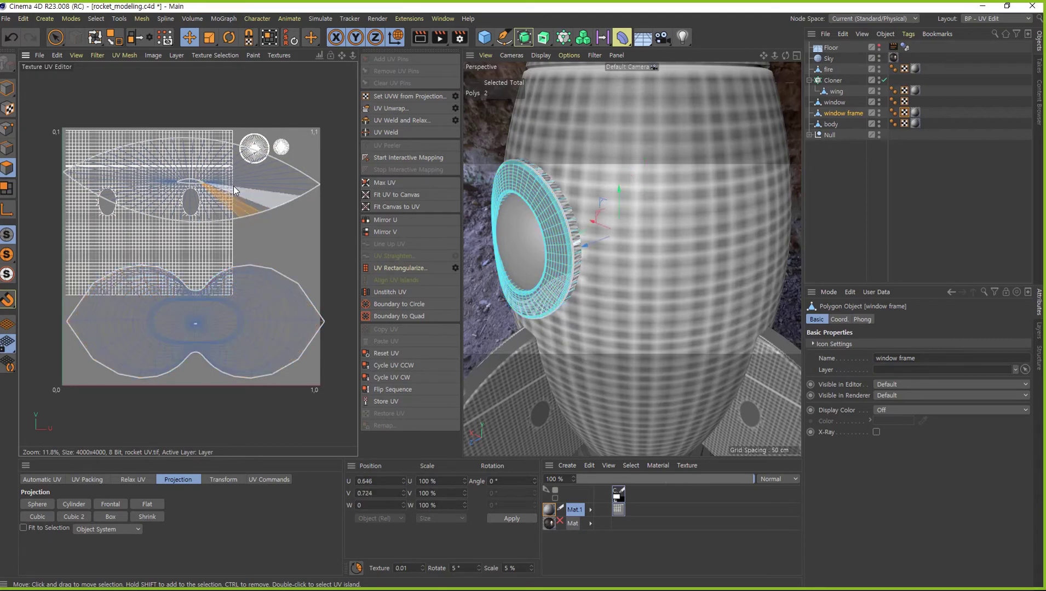
{"action": "double_click", "coordinate": [239, 208]}
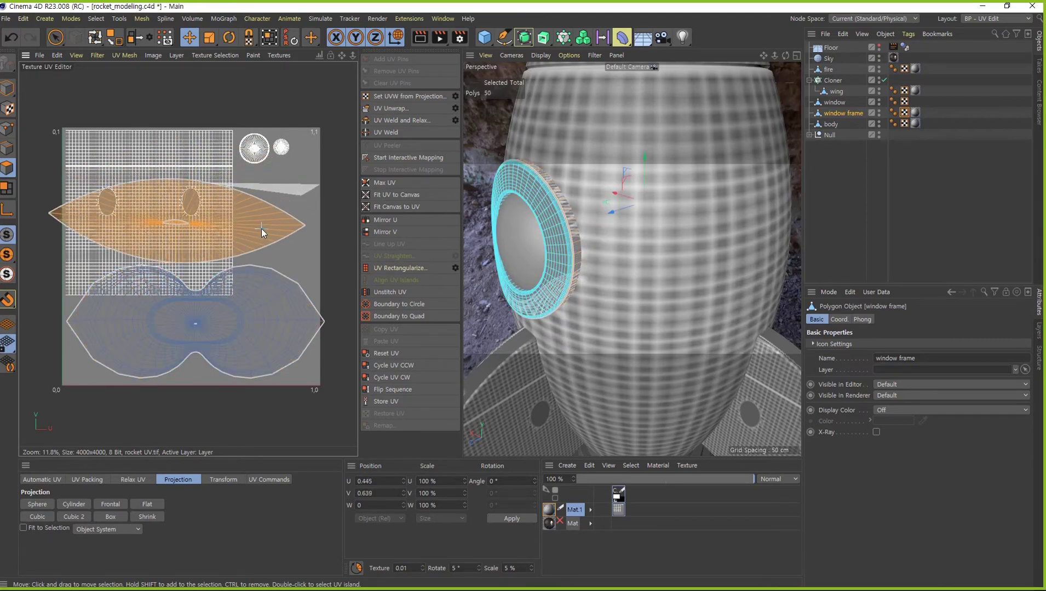
{"action": "left_click_drag", "start_coordinate": [273, 194], "coordinate": [254, 121]}
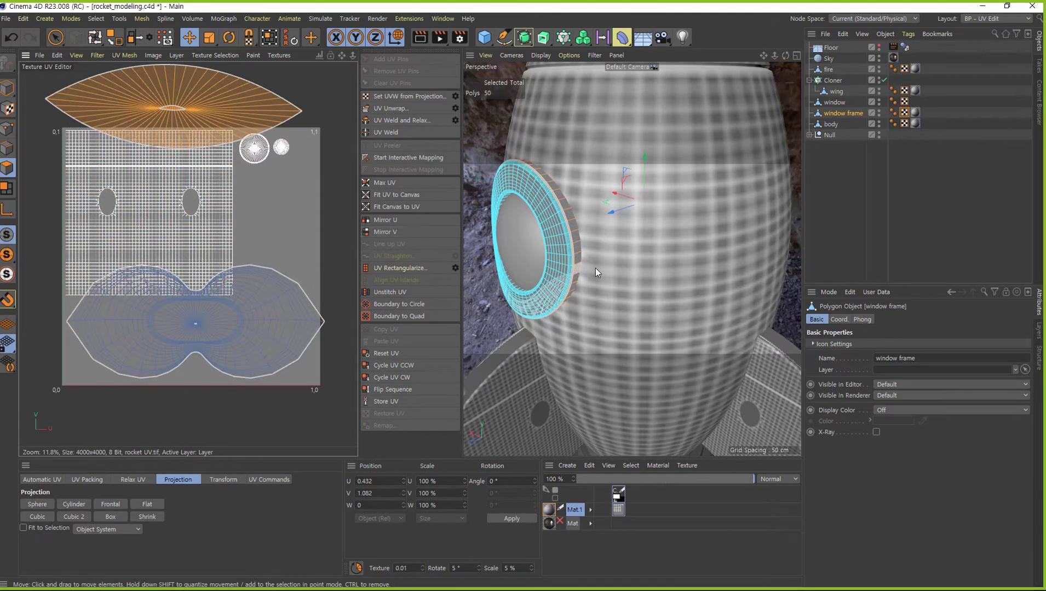
{"action": "scroll", "coordinate": [595, 268], "scroll_direction": "down", "scroll_amount": 5}
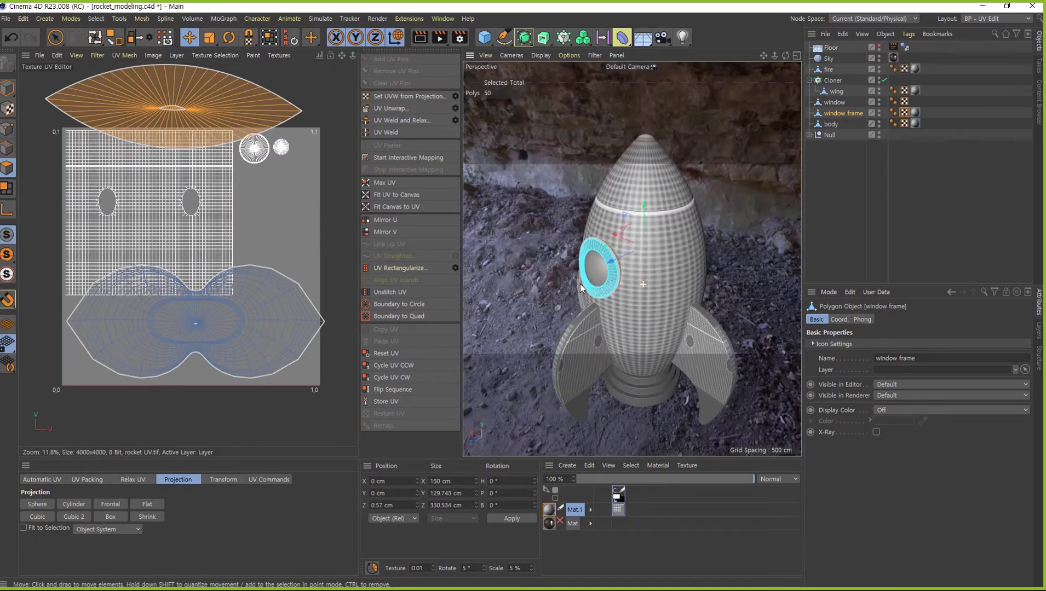
Select the large bottom island, then cut and unwrap along the frame's inner edge loop
{"action": "left_click", "coordinate": [245, 325]}
{"action": "double_click", "coordinate": [263, 345]}
{"action": "mouse_move", "coordinate": [653, 269]}
{"action": "left_mouse_down", "text": "alt"}
{"action": "mouse_move", "coordinate": [465, 233]}
{"action": "mouse_move", "coordinate": [582, 264]}
{"action": "mouse_move", "coordinate": [574, 292]}
{"action": "left_mouse_up", "text": "alt"}
{"action": "mouse_move", "coordinate": [574, 292]}
{"action": "right_mouse_down", "text": "alt"}
{"action": "mouse_move", "coordinate": [625, 293]}
{"action": "mouse_move", "coordinate": [581, 294]}
{"action": "mouse_move", "coordinate": [619, 280]}
{"action": "mouse_move", "coordinate": [747, 292]}
{"action": "mouse_move", "coordinate": [718, 269]}
{"action": "right_mouse_up", "text": "alt"}
{"action": "left_click_drag", "start_coordinate": [719, 270], "coordinate": [674, 260], "text": "alt"}
{"action": "right_click_drag", "start_coordinate": [674, 260], "coordinate": [698, 191], "text": "alt"}
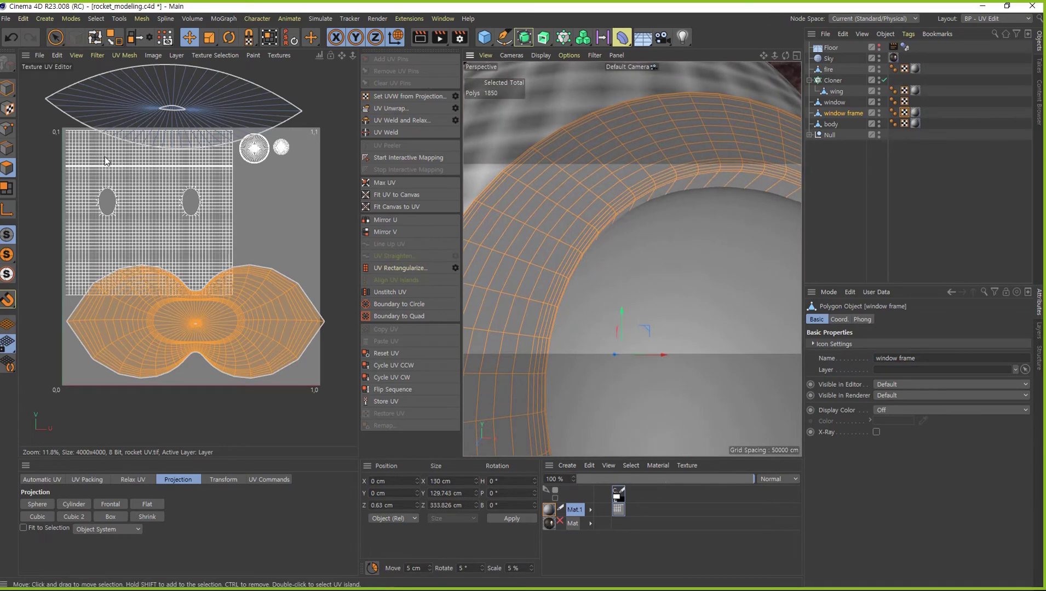
{"action": "left_click", "coordinate": [7, 149]}
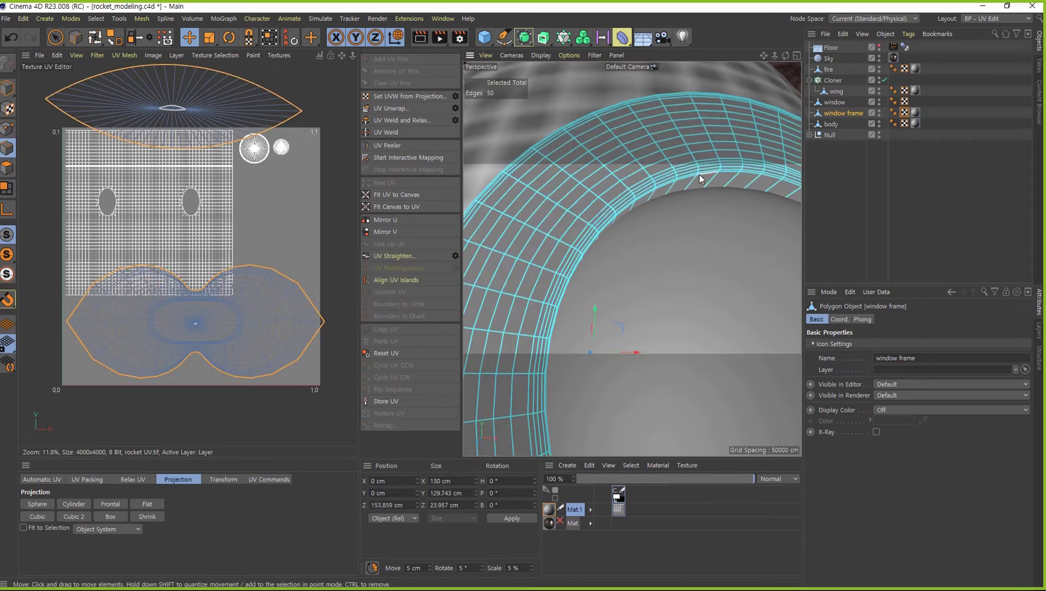
{"action": "double_click", "coordinate": [705, 179]}
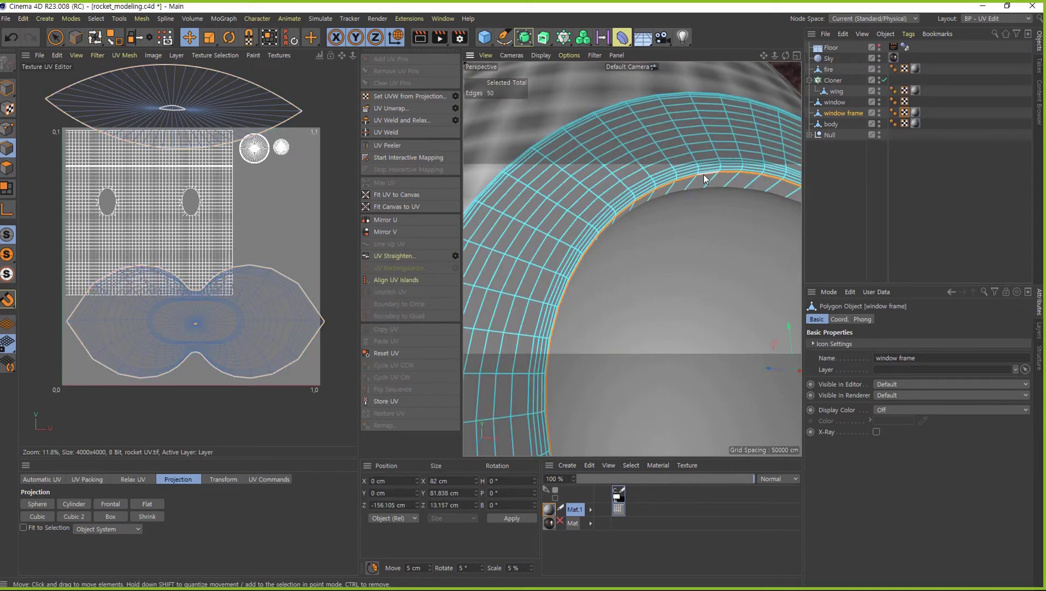
{"action": "left_click", "coordinate": [384, 109]}
Unwrap again along an edge loop on the frame's underside, then select all edges
{"action": "scroll", "coordinate": [602, 336], "scroll_direction": "down", "scroll_amount": 5}
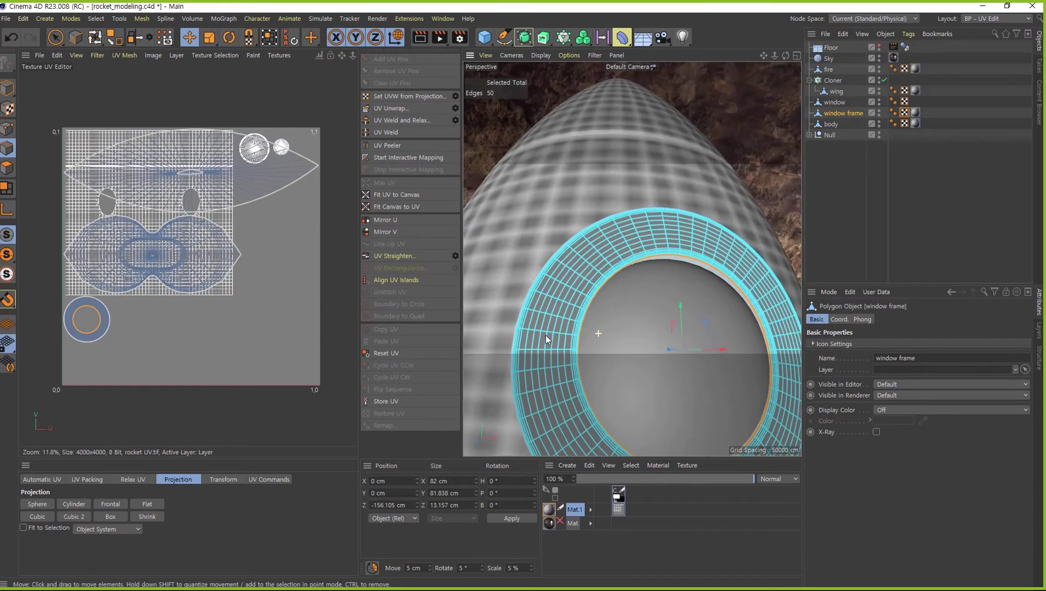
{"action": "mouse_move", "coordinate": [545, 336]}
{"action": "left_mouse_down", "text": "alt"}
{"action": "mouse_move", "coordinate": [525, 349]}
{"action": "mouse_move", "coordinate": [648, 379]}
{"action": "mouse_move", "coordinate": [583, 368]}
{"action": "mouse_move", "coordinate": [549, 383]}
{"action": "left_mouse_up", "text": "alt"}
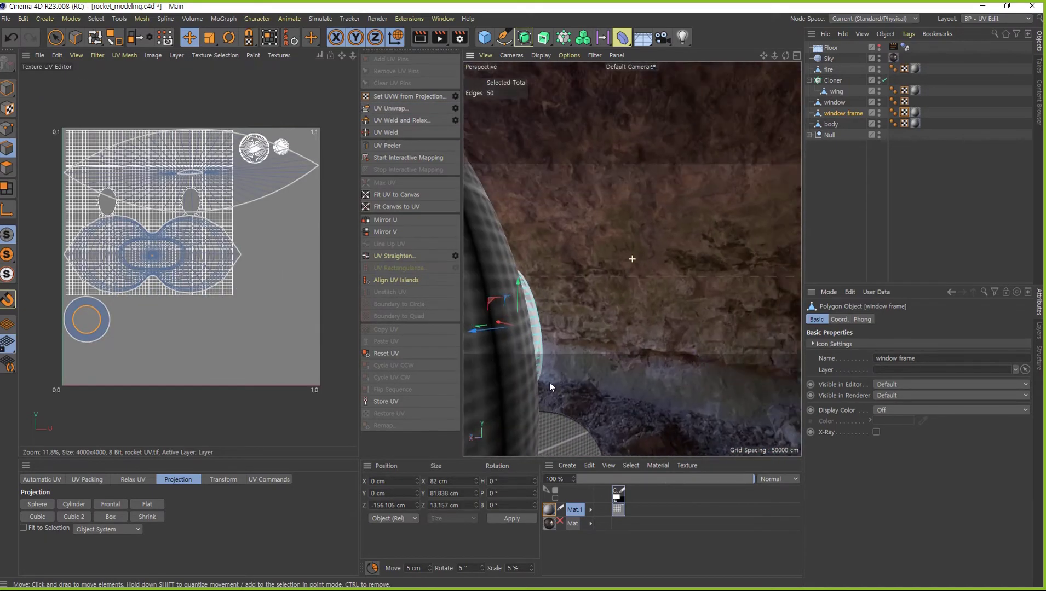
{"action": "right_click_drag", "start_coordinate": [549, 382], "coordinate": [797, 343], "text": "alt"}
{"action": "left_click_drag", "start_coordinate": [602, 302], "coordinate": [620, 249], "text": "alt"}
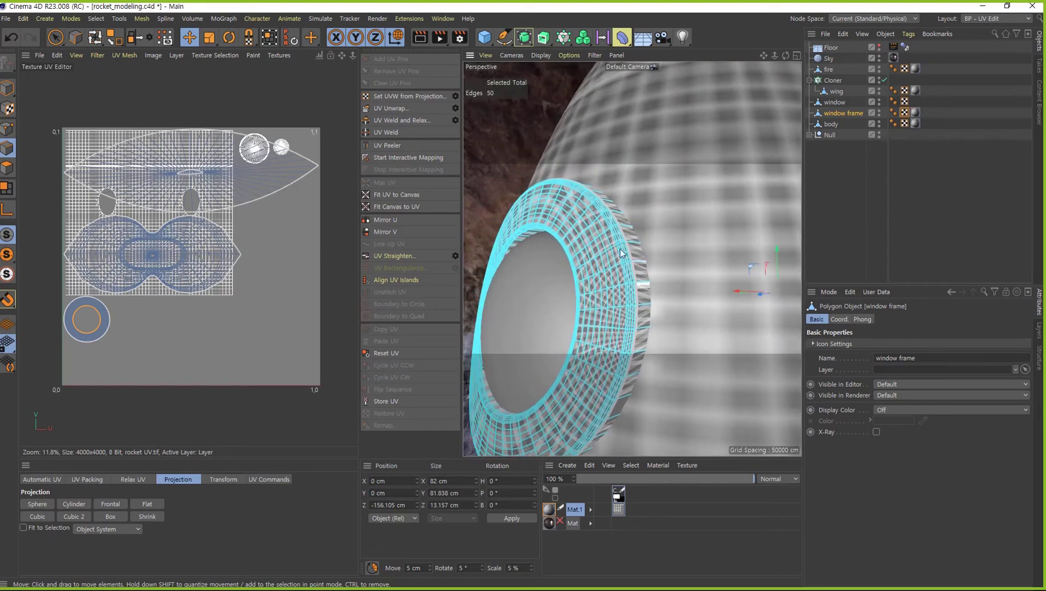
{"action": "right_click_drag", "start_coordinate": [620, 250], "coordinate": [559, 234], "text": "alt"}
{"action": "left_click_drag", "start_coordinate": [559, 234], "coordinate": [577, 217], "text": "alt"}
{"action": "double_click", "coordinate": [529, 205]}
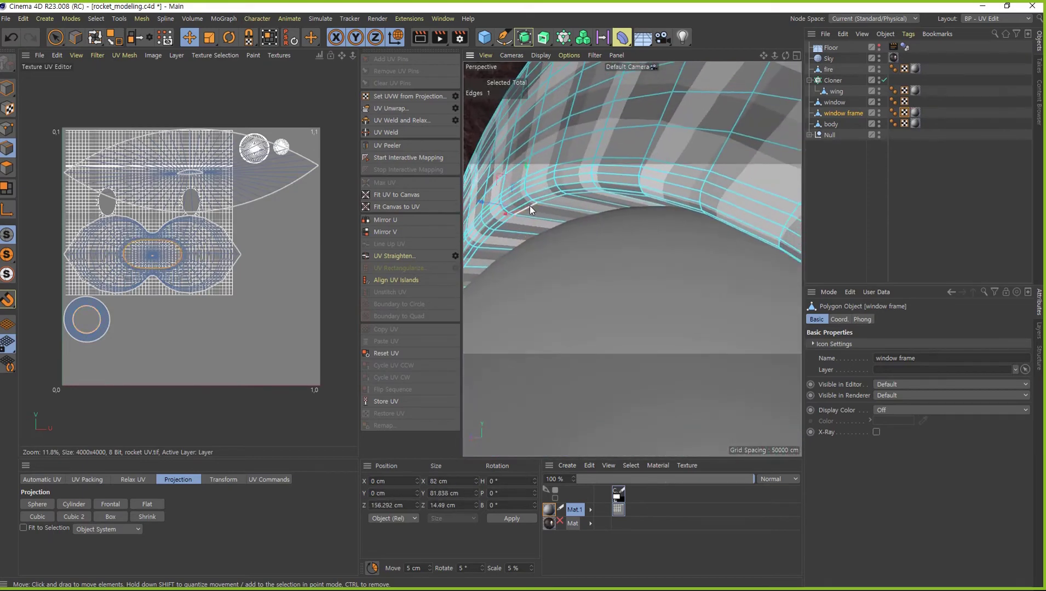
{"action": "left_click", "coordinate": [393, 107]}
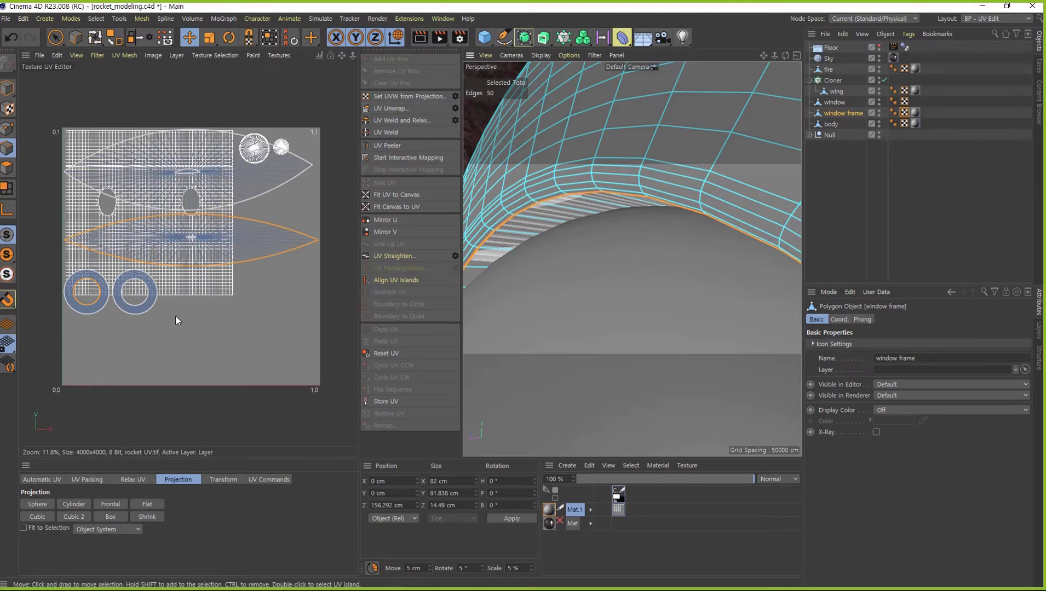
{"action": "key", "text": "ctrl+a"}
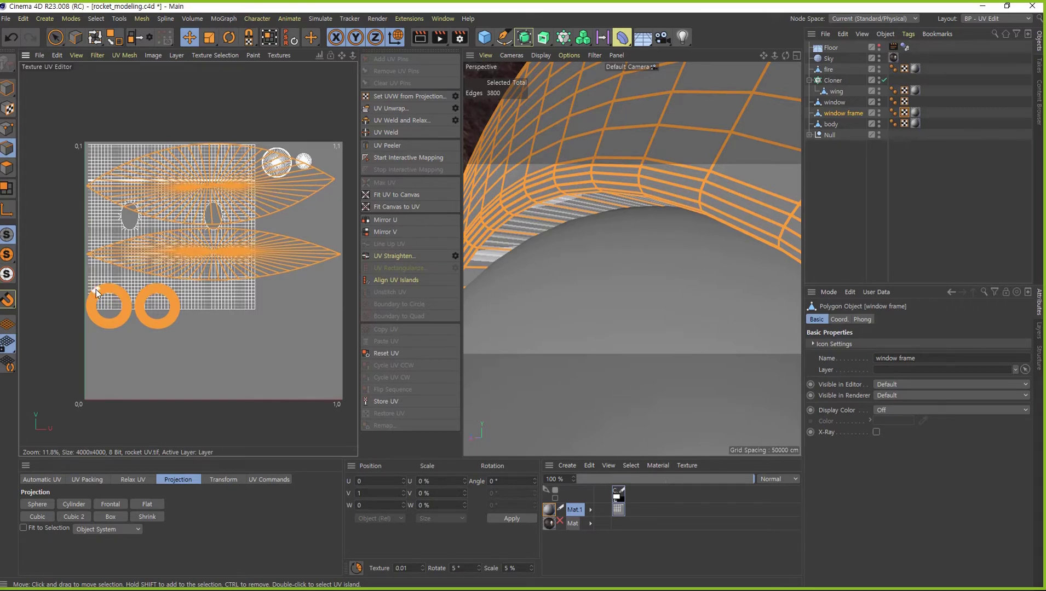
Unwrap the window frame along the vertical edge through the oval island
{"action": "scroll", "coordinate": [616, 304], "scroll_direction": "down", "scroll_amount": 3}
{"action": "scroll", "coordinate": [673, 266], "scroll_direction": "down", "scroll_amount": 3}
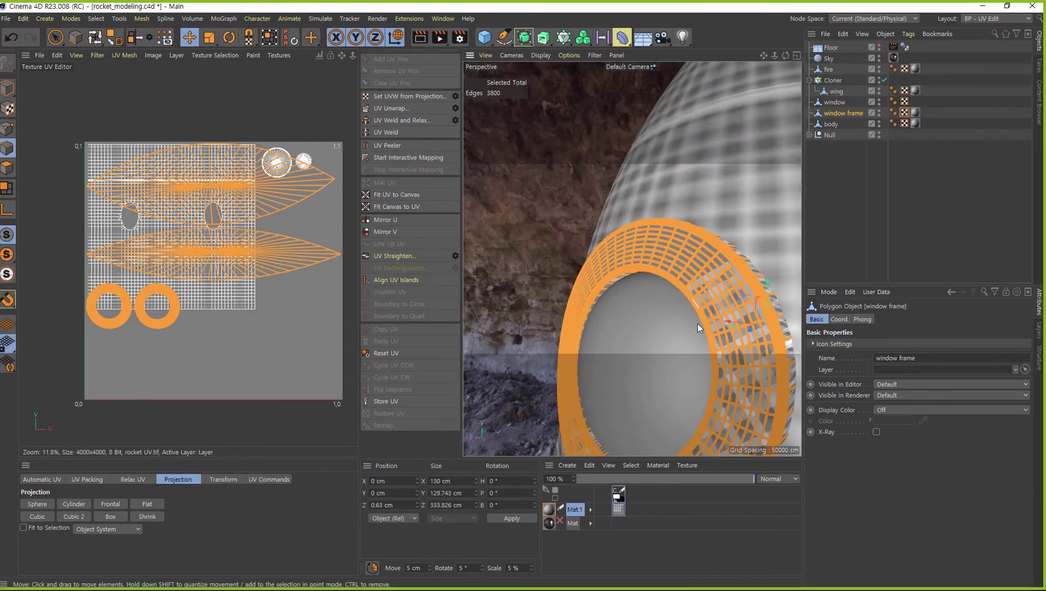
{"action": "middle_click_drag", "start_coordinate": [204, 220], "coordinate": [200, 194]}
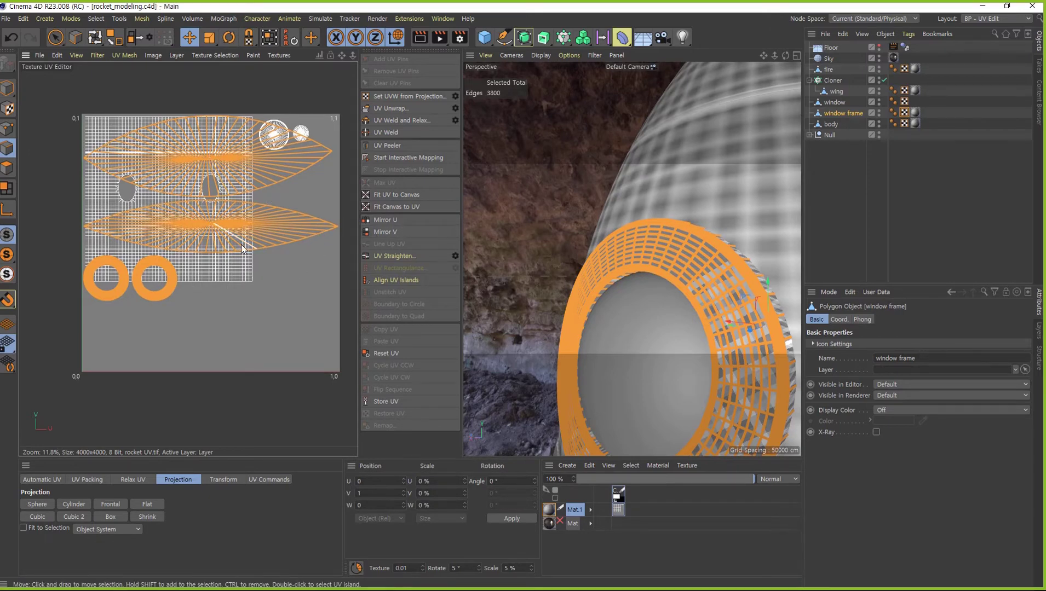
{"action": "left_click", "coordinate": [250, 172]}
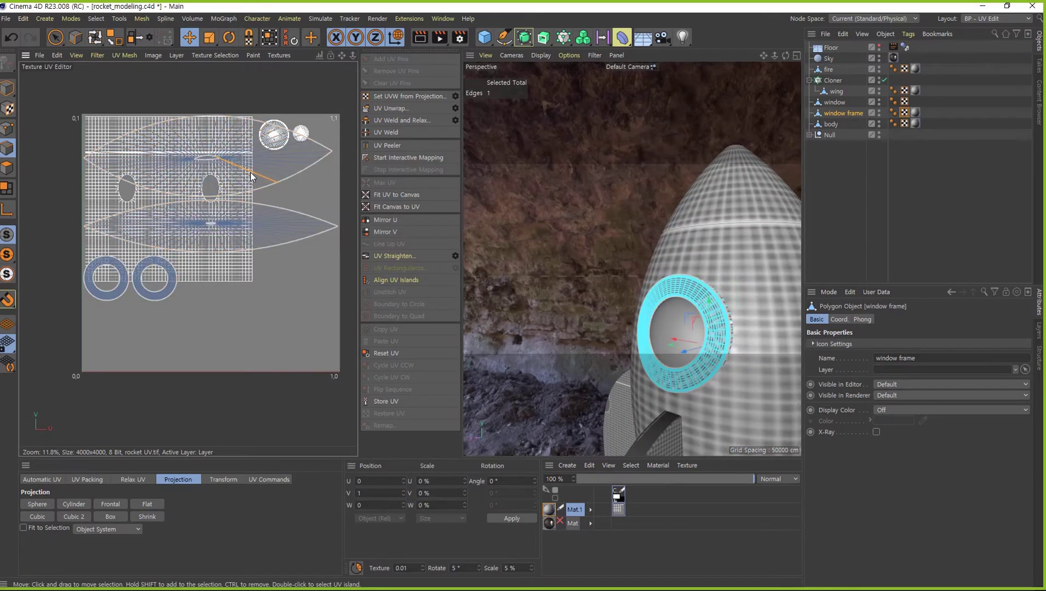
{"action": "scroll", "coordinate": [236, 214], "scroll_direction": "up", "scroll_amount": 1}
{"action": "scroll", "coordinate": [201, 194], "scroll_direction": "up", "scroll_amount": 3}
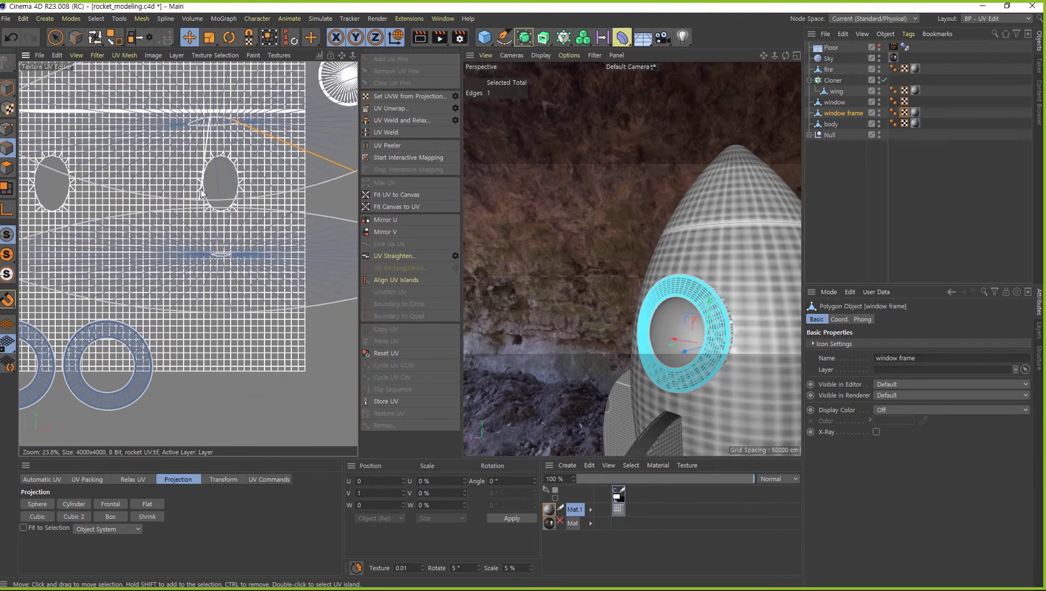
{"action": "left_click", "coordinate": [216, 149]}
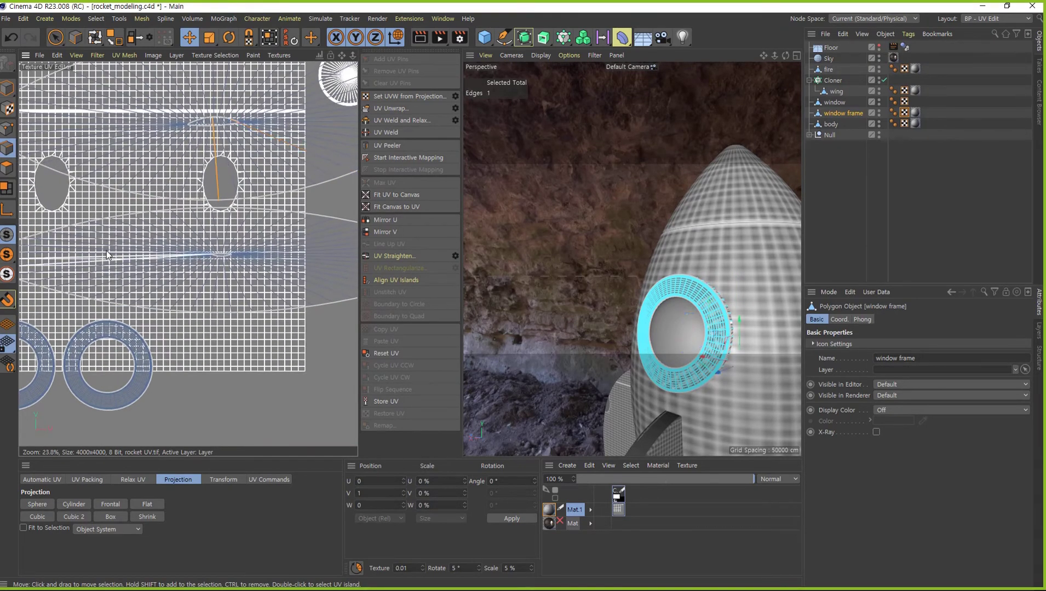
{"action": "left_click", "coordinate": [219, 184]}
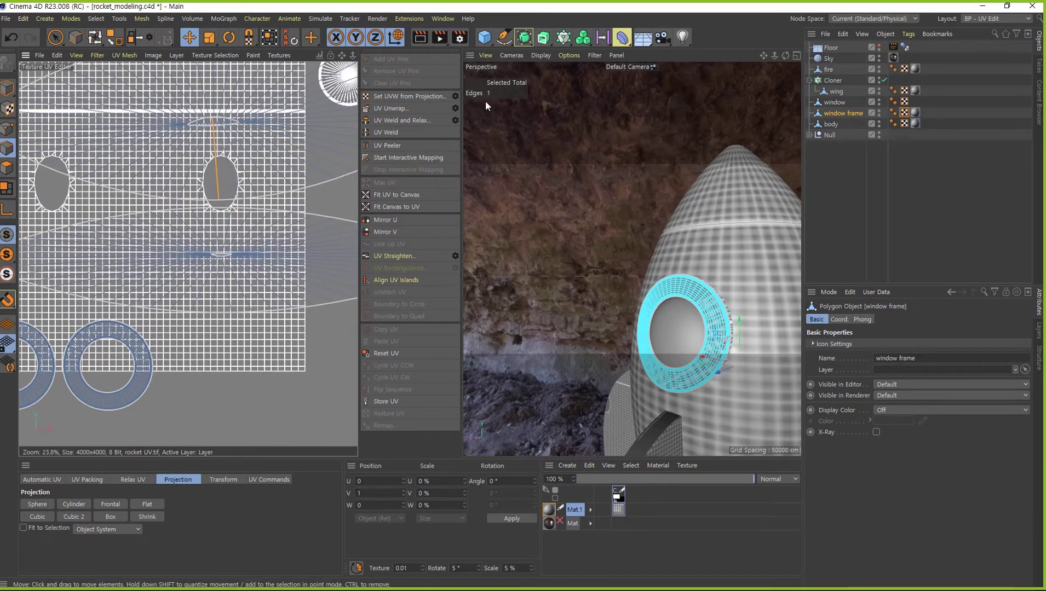
{"action": "left_click", "coordinate": [385, 109]}
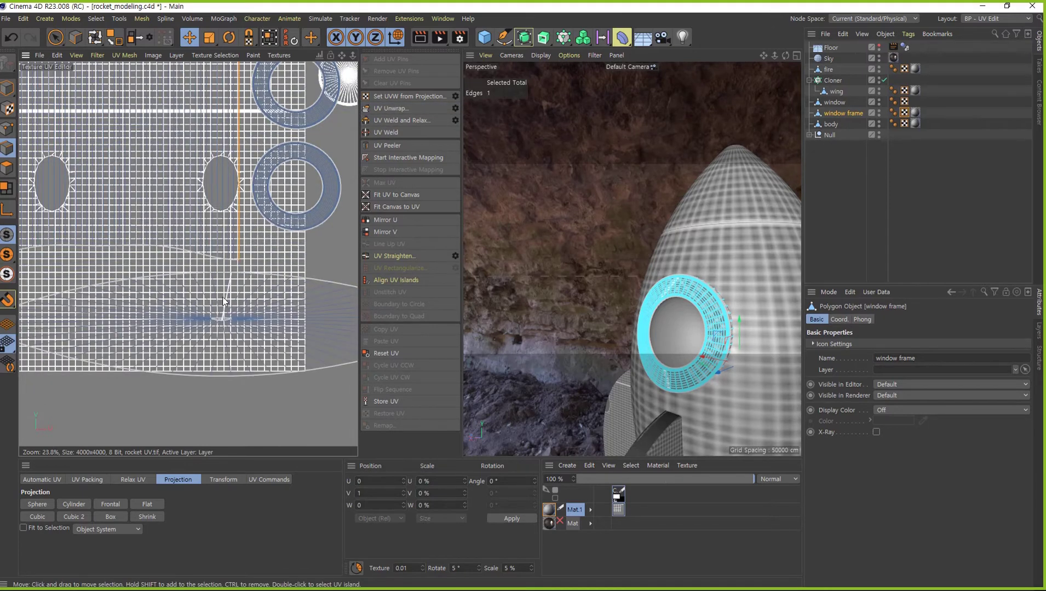
Unwrap again along the lens island's horizontal edge, then select all UV edges
{"action": "mouse_move", "coordinate": [229, 310]}
{"action": "middle_mouse_down", "text": "alt"}
{"action": "mouse_move", "coordinate": [307, 276]}
{"action": "mouse_move", "coordinate": [337, 320]}
{"action": "middle_mouse_up", "text": "alt"}
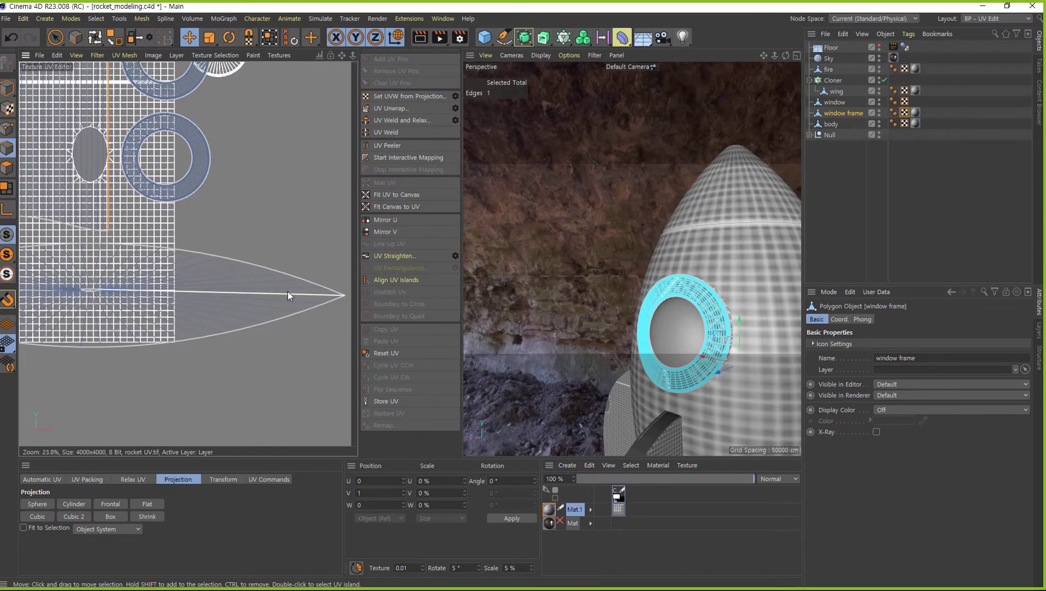
{"action": "left_click", "coordinate": [288, 293]}
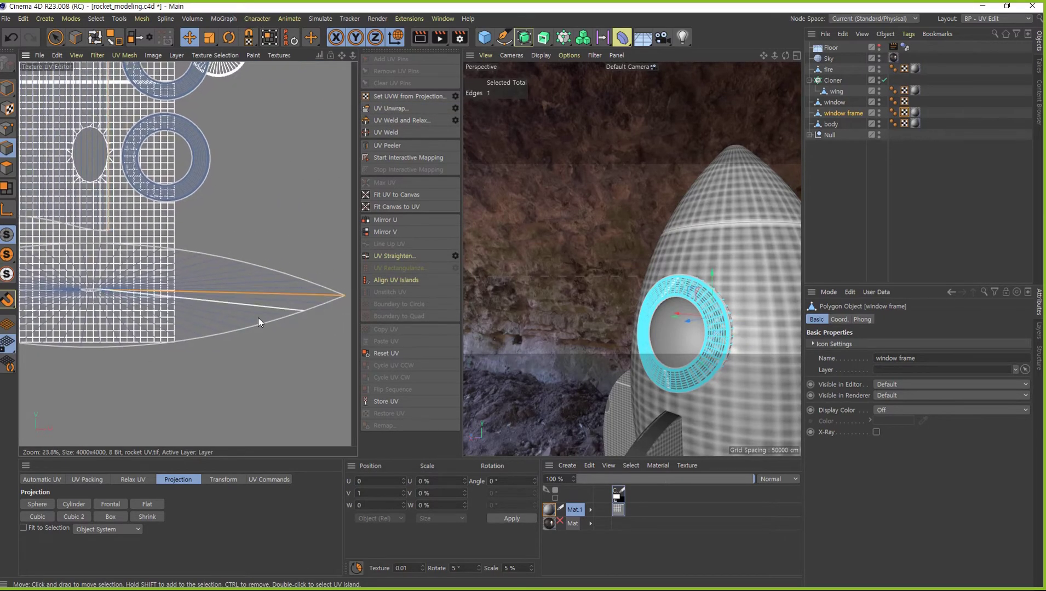
{"action": "left_click", "coordinate": [397, 109]}
{"action": "scroll", "coordinate": [287, 294], "scroll_direction": "down", "scroll_amount": 3}
{"action": "key", "text": "ctrl+a"}
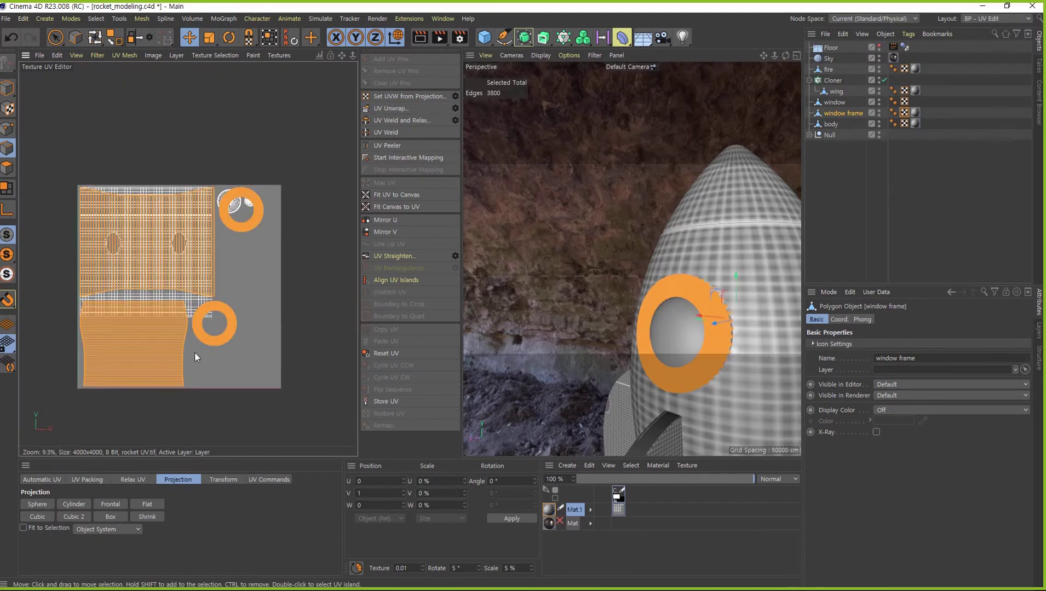
{"action": "scroll", "coordinate": [156, 334], "scroll_direction": "up", "scroll_amount": 1}
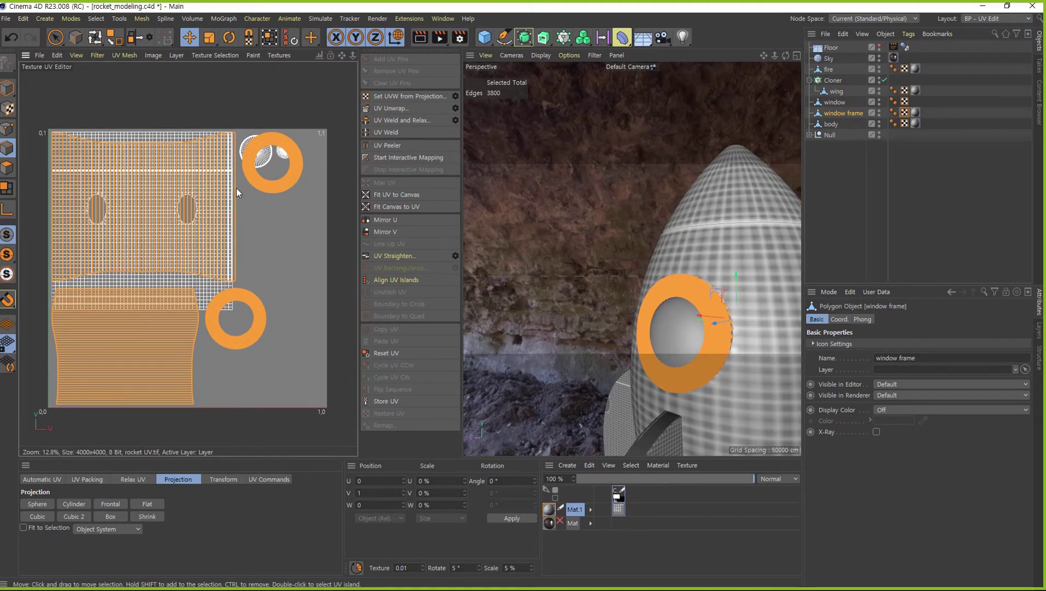
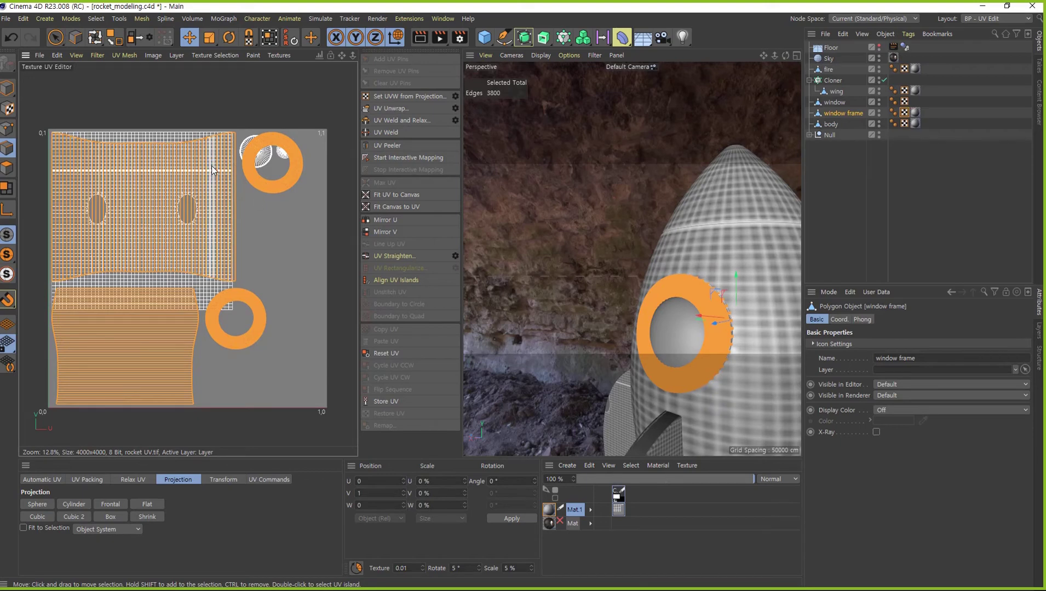
In Polygons mode, move the lower UV island left outside the texture square
{"action": "left_click", "coordinate": [8, 168]}
{"action": "scroll", "coordinate": [191, 329], "scroll_direction": "down", "scroll_amount": 3}
{"action": "middle_click_drag", "start_coordinate": [197, 354], "coordinate": [237, 321]}
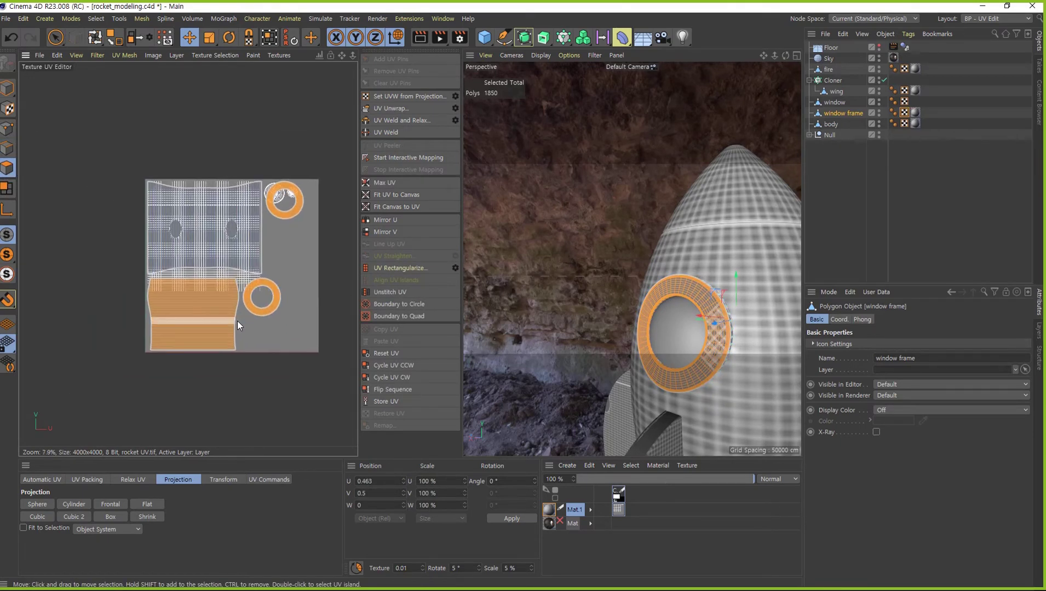
{"action": "left_click", "coordinate": [193, 349]}
{"action": "double_click", "coordinate": [193, 348]}
{"action": "left_click_drag", "start_coordinate": [237, 388], "coordinate": [125, 416]}
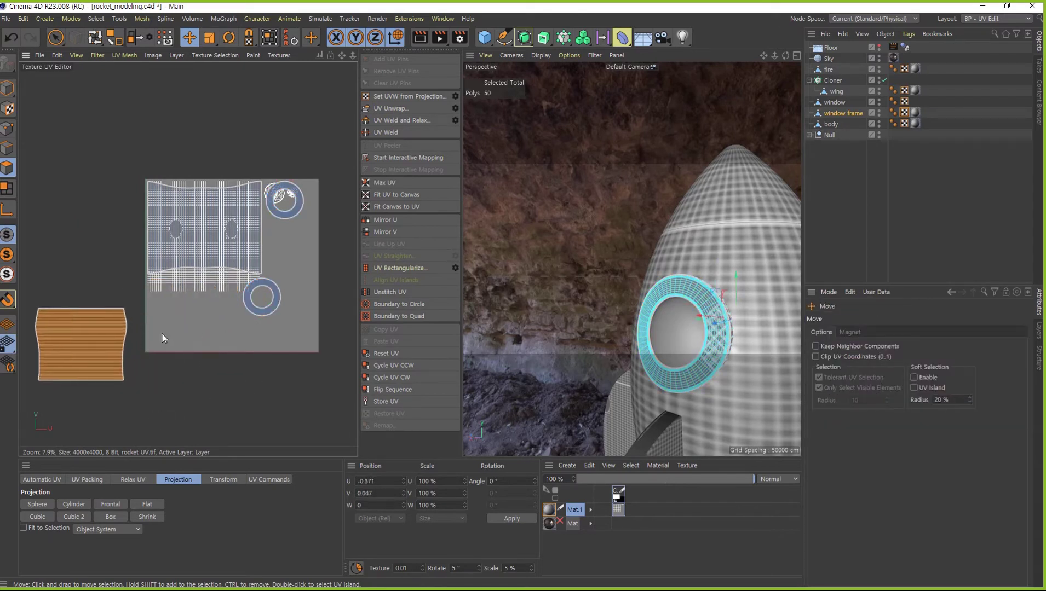
Move the upper island to the top-left and both ring islands outside the texture square
{"action": "left_click", "coordinate": [181, 252]}
{"action": "double_click", "coordinate": [183, 251]}
{"action": "left_click_drag", "start_coordinate": [257, 408], "coordinate": [169, 299]}
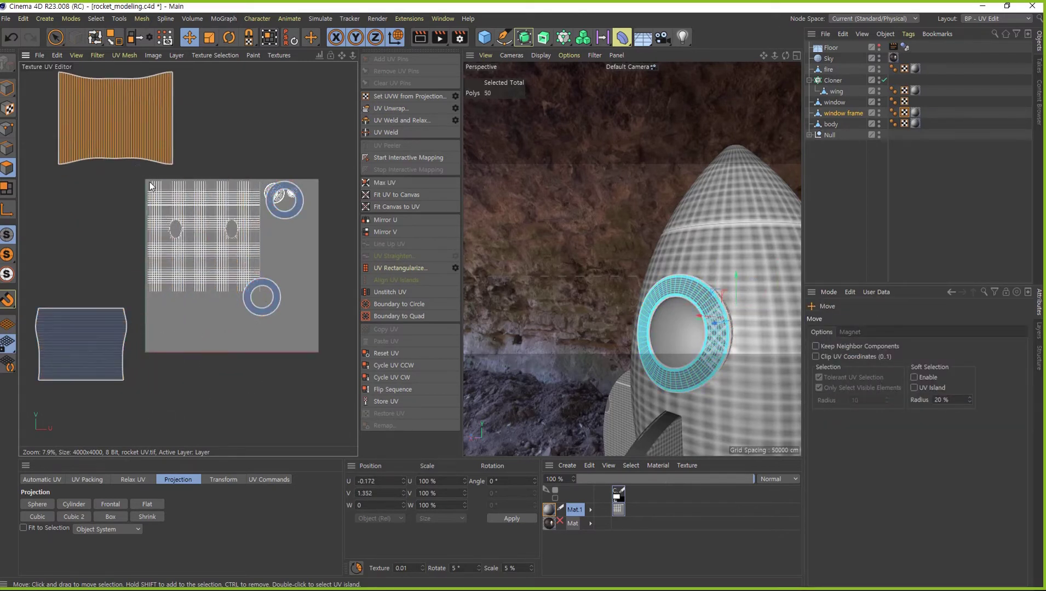
{"action": "double_click", "coordinate": [265, 310]}
{"action": "left_click_drag", "start_coordinate": [285, 357], "coordinate": [137, 290]}
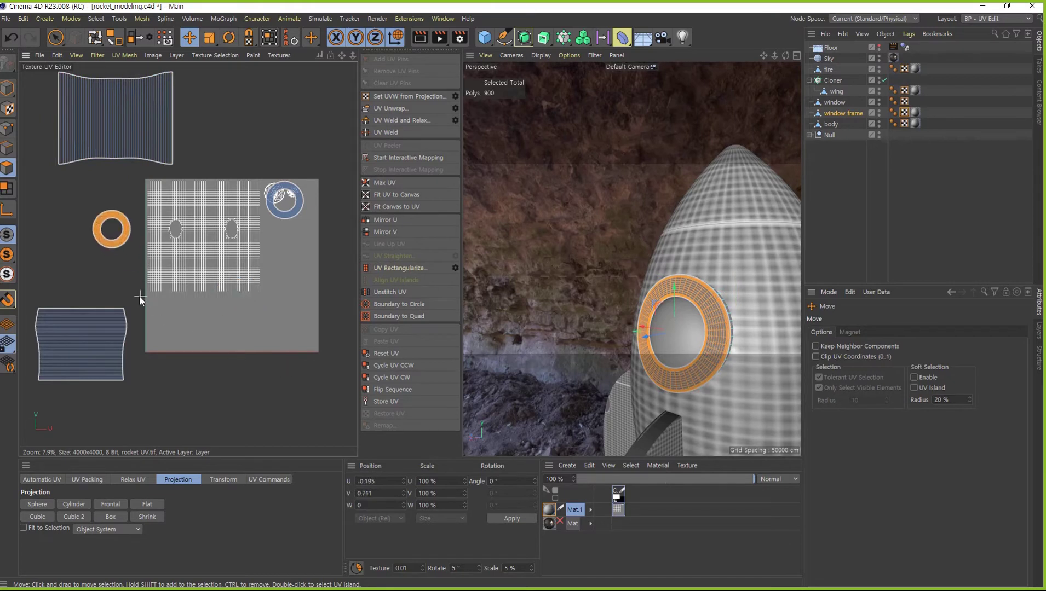
{"action": "double_click", "coordinate": [283, 211]}
{"action": "left_click_drag", "start_coordinate": [282, 211], "coordinate": [244, 139]}
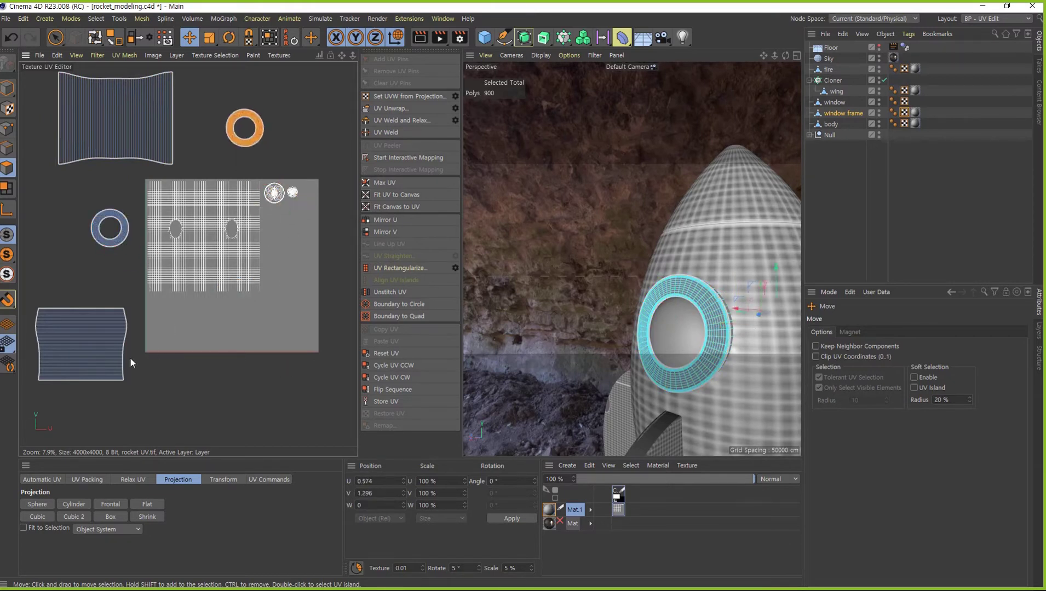
Try a Cylinder projection on the lower striped island, then undo it
{"action": "left_click", "coordinate": [105, 351]}
{"action": "double_click", "coordinate": [105, 350]}
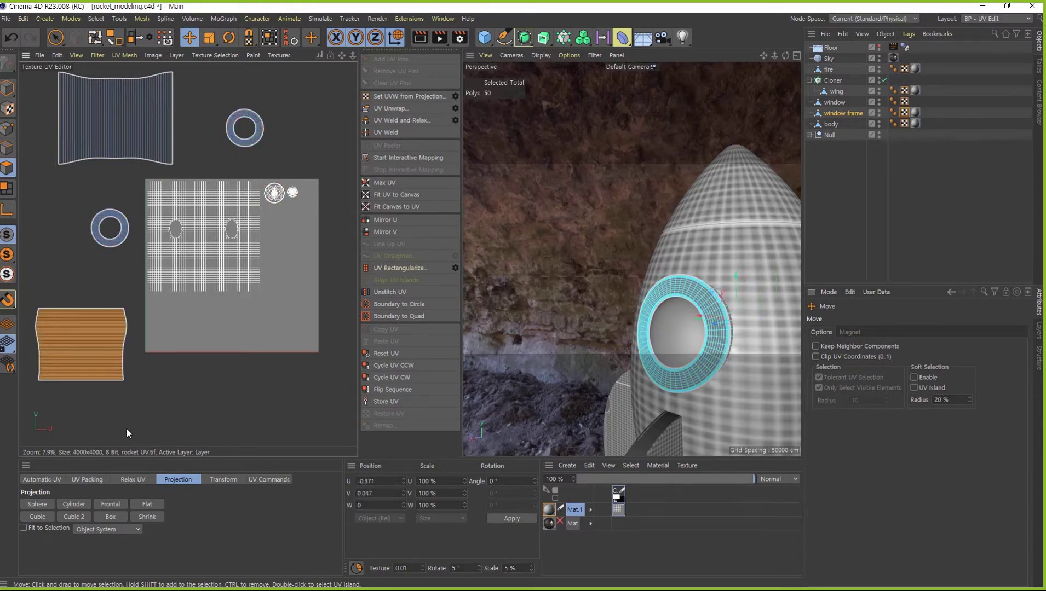
{"action": "left_click", "coordinate": [74, 504]}
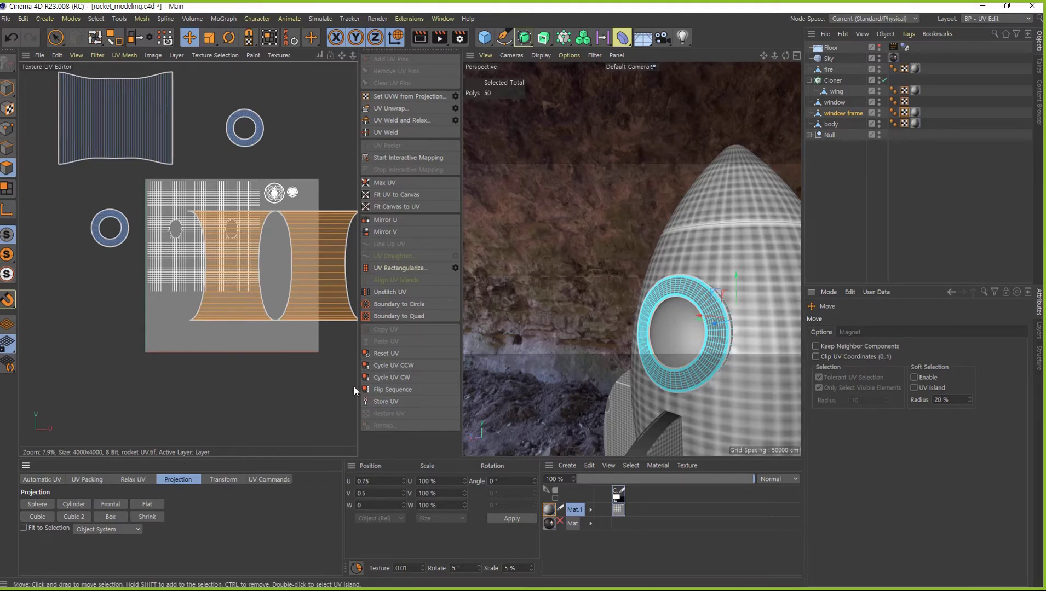
{"action": "key", "text": "ctrl+z"}
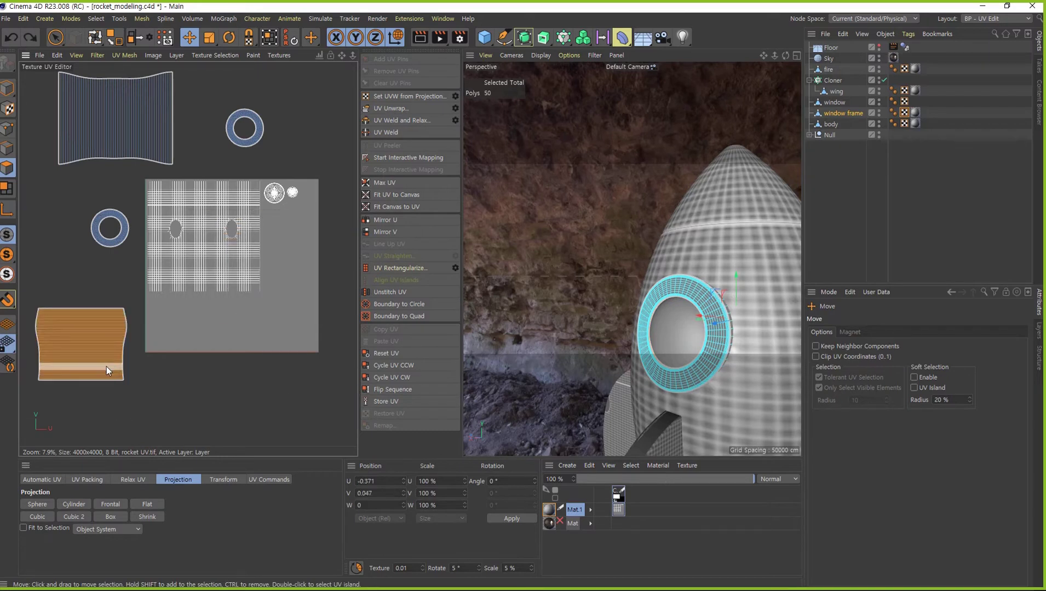
Rearrange the striped islands, moving the lower one down-left on the canvas
{"action": "mouse_move", "coordinate": [77, 363]}
{"action": "left_mouse_down"}
{"action": "mouse_move", "coordinate": [267, 312]}
{"action": "mouse_move", "coordinate": [268, 259]}
{"action": "left_mouse_up"}
{"action": "left_click", "coordinate": [146, 123]}
{"action": "mouse_move", "coordinate": [131, 126]}
{"action": "left_mouse_down"}
{"action": "mouse_move", "coordinate": [197, 335]}
{"action": "mouse_move", "coordinate": [260, 333]}
{"action": "mouse_move", "coordinate": [263, 318]}
{"action": "left_mouse_up"}
{"action": "scroll", "coordinate": [262, 318], "scroll_direction": "up", "scroll_amount": 3}
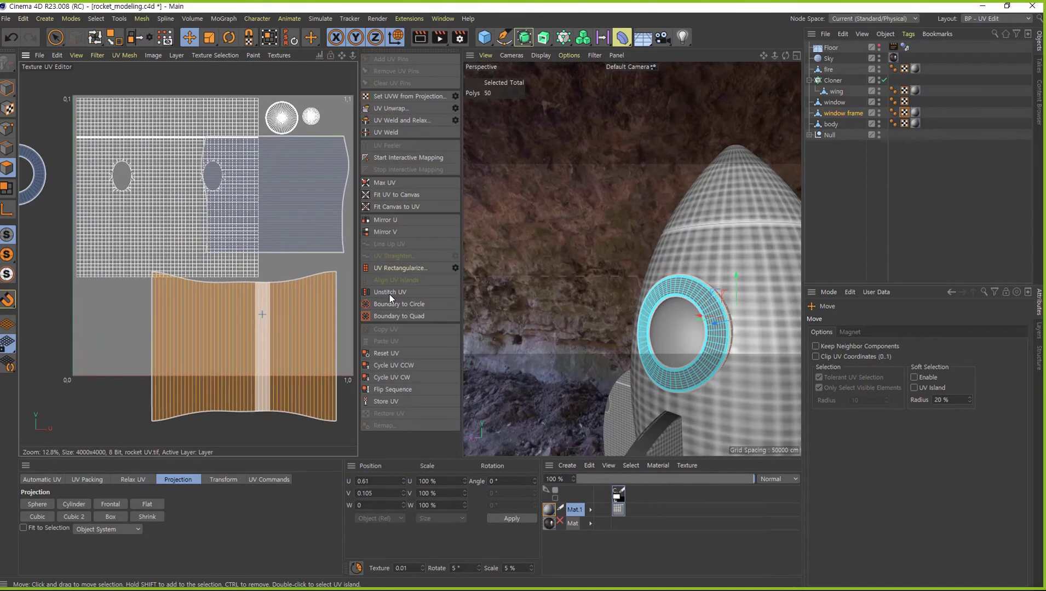
{"action": "scroll", "coordinate": [271, 235], "scroll_direction": "down", "scroll_amount": 2}
{"action": "left_click", "coordinate": [271, 230]}
{"action": "left_click", "coordinate": [241, 337]}
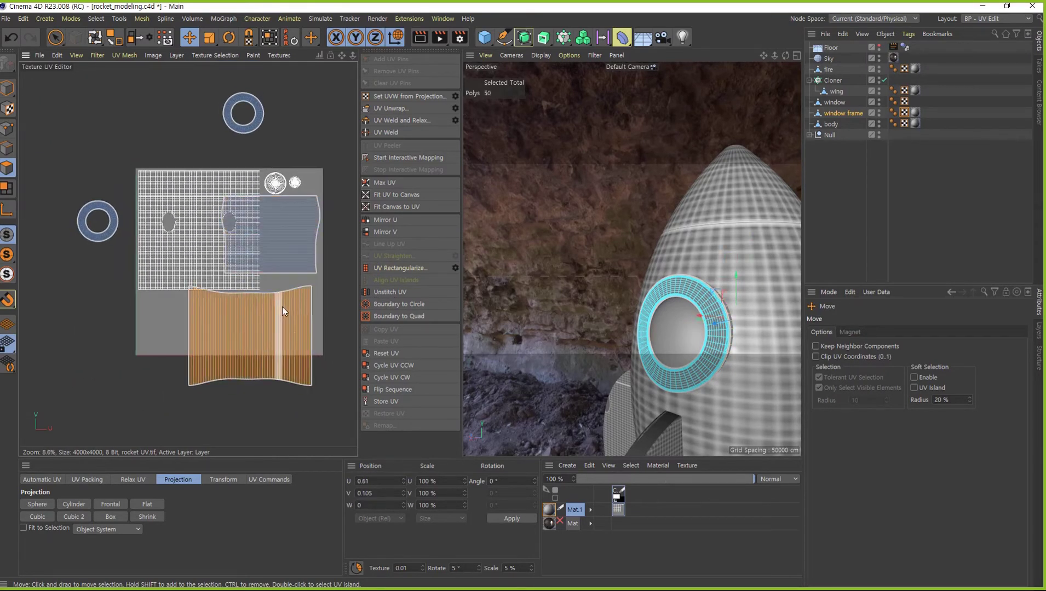
{"action": "left_click_drag", "start_coordinate": [282, 307], "coordinate": [252, 395]}
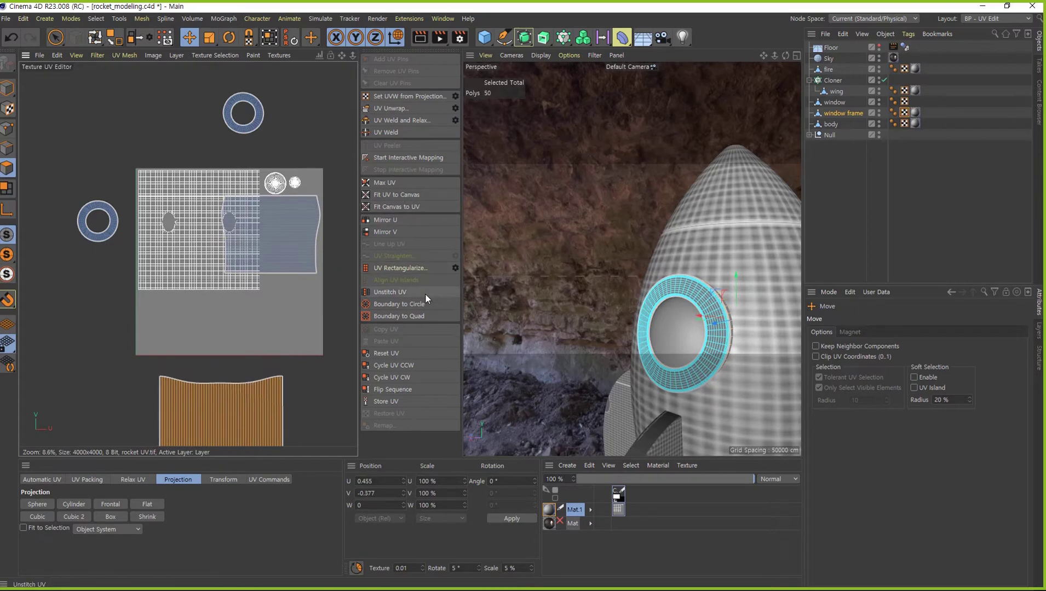
Stretch the striped island to the UV square, then park it top-left off the canvas
{"action": "left_click", "coordinate": [404, 318]}
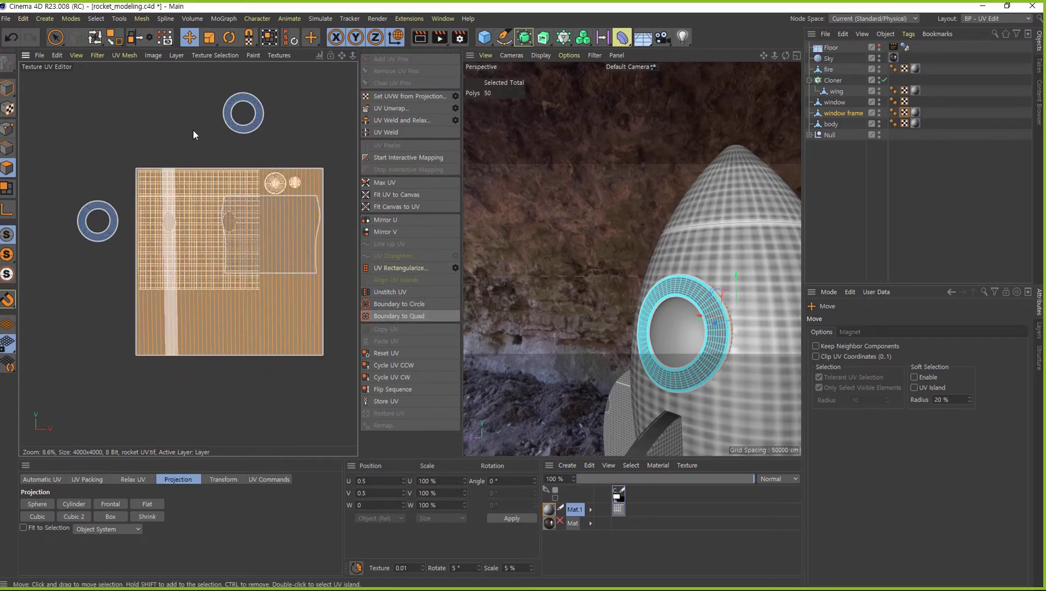
{"action": "mouse_move", "coordinate": [283, 277]}
{"action": "left_mouse_down"}
{"action": "mouse_move", "coordinate": [166, 399]}
{"action": "mouse_move", "coordinate": [94, 226]}
{"action": "left_mouse_up"}
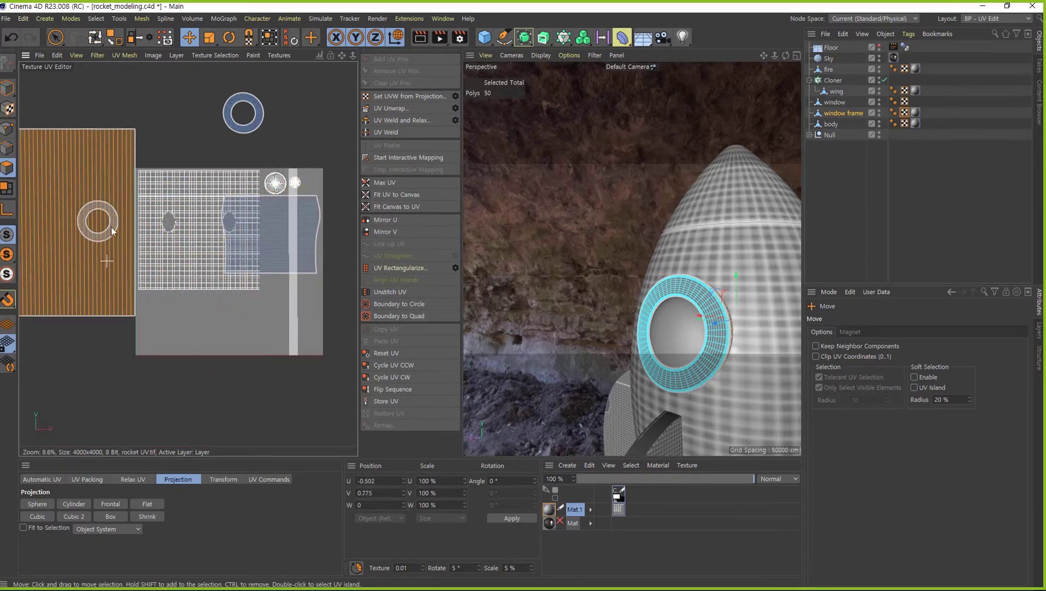
{"action": "scroll", "coordinate": [333, 301], "scroll_direction": "down", "scroll_amount": 3}
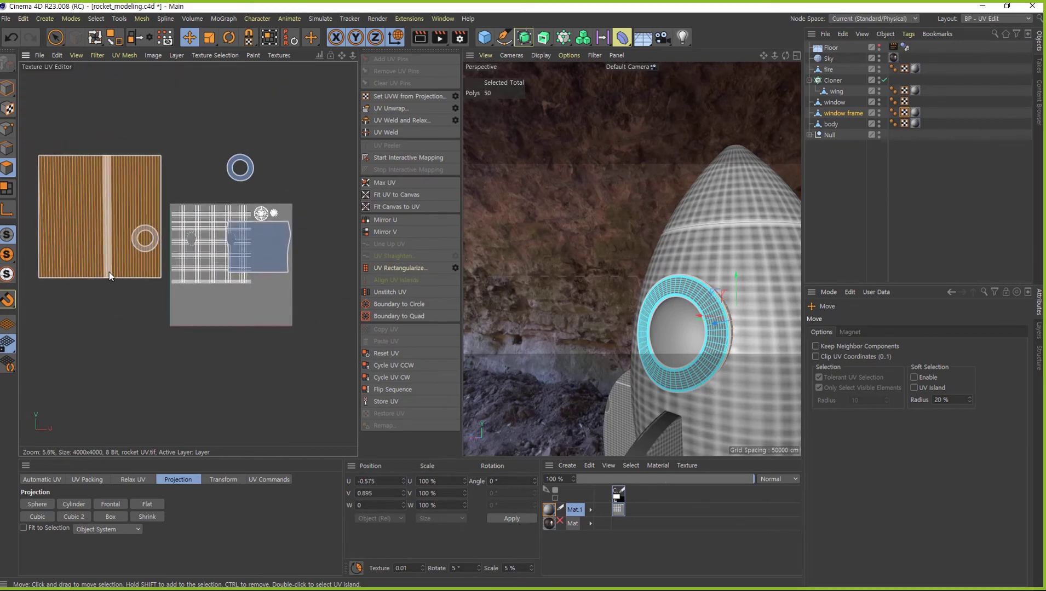
{"action": "left_click_drag", "start_coordinate": [108, 272], "coordinate": [111, 187]}
Test Boundary to Quad and Cylinder projection on the small patch, undoing both
{"action": "left_click", "coordinate": [274, 256]}
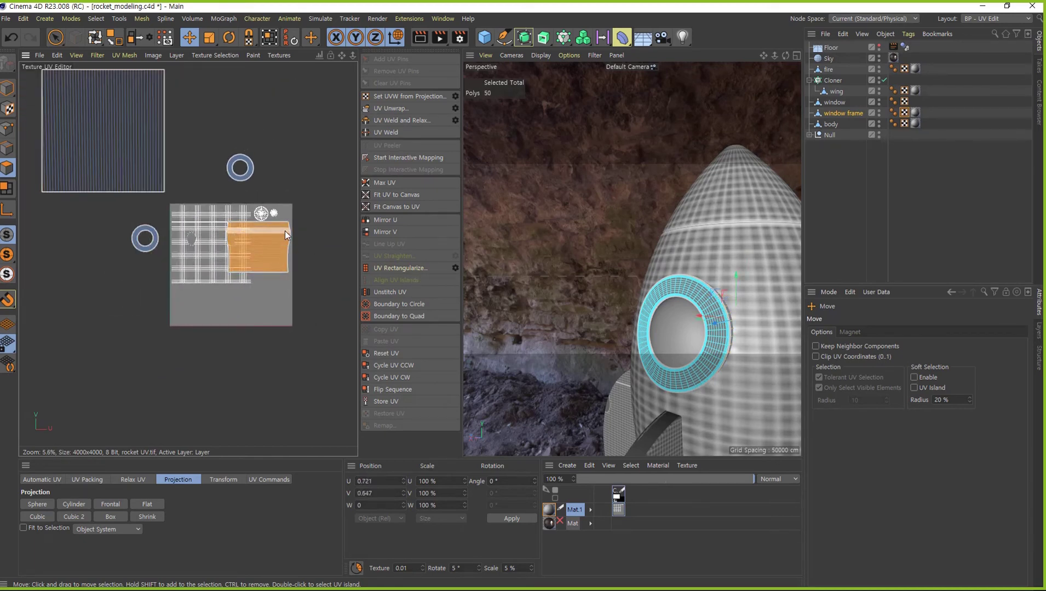
{"action": "left_click", "coordinate": [413, 316]}
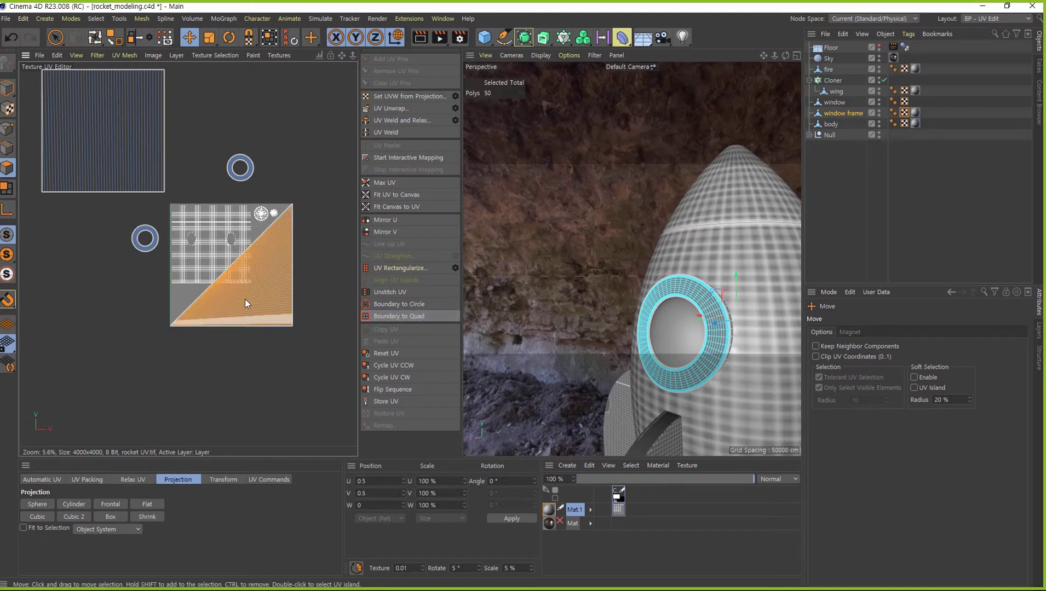
{"action": "key", "text": "ctrl+z"}
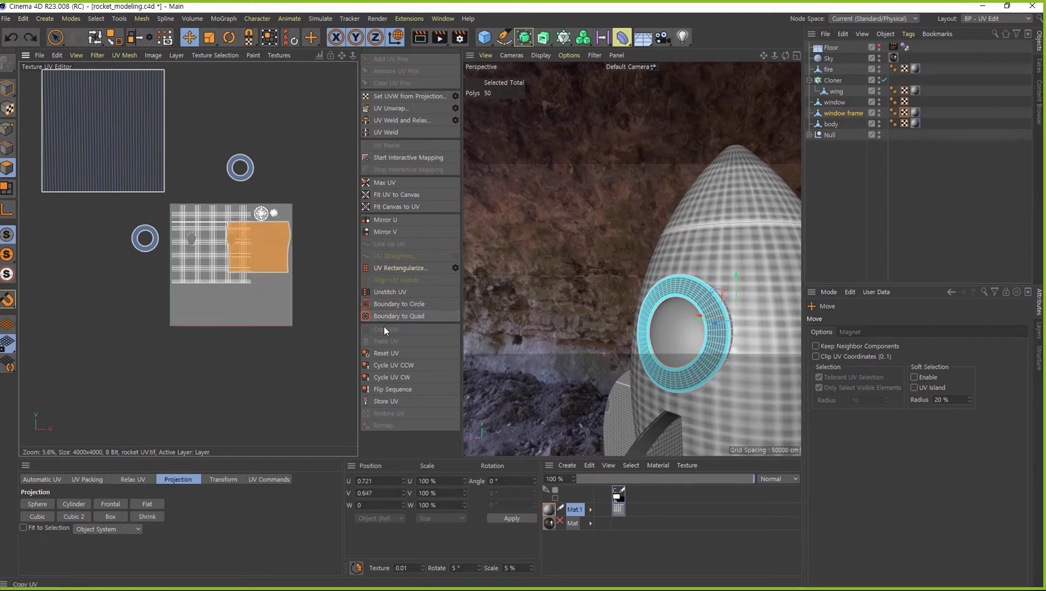
{"action": "left_click", "coordinate": [375, 313]}
{"action": "key", "text": "ctrl+z"}
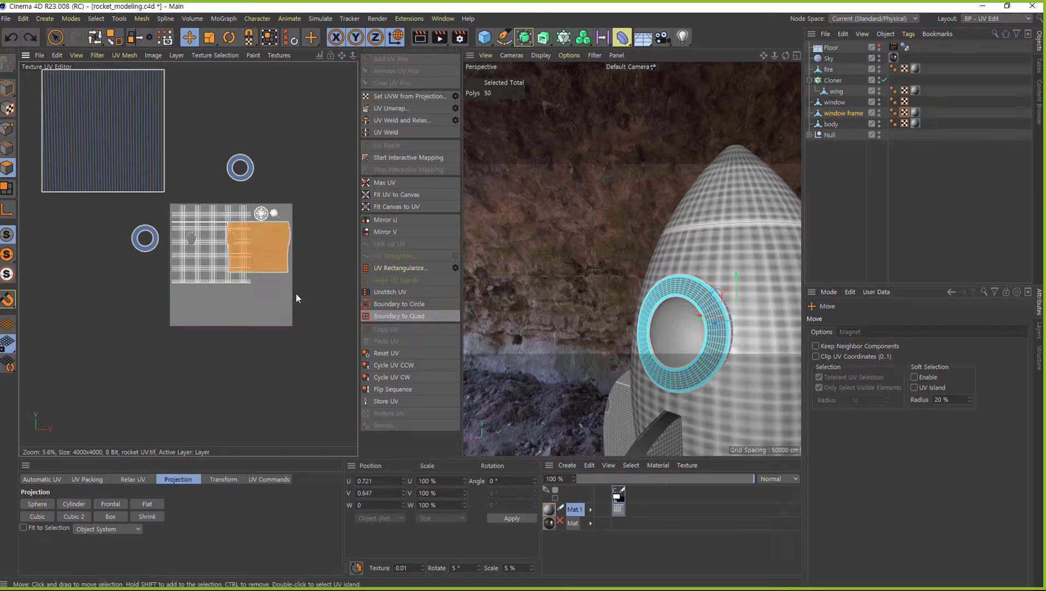
{"action": "left_click", "coordinate": [67, 505]}
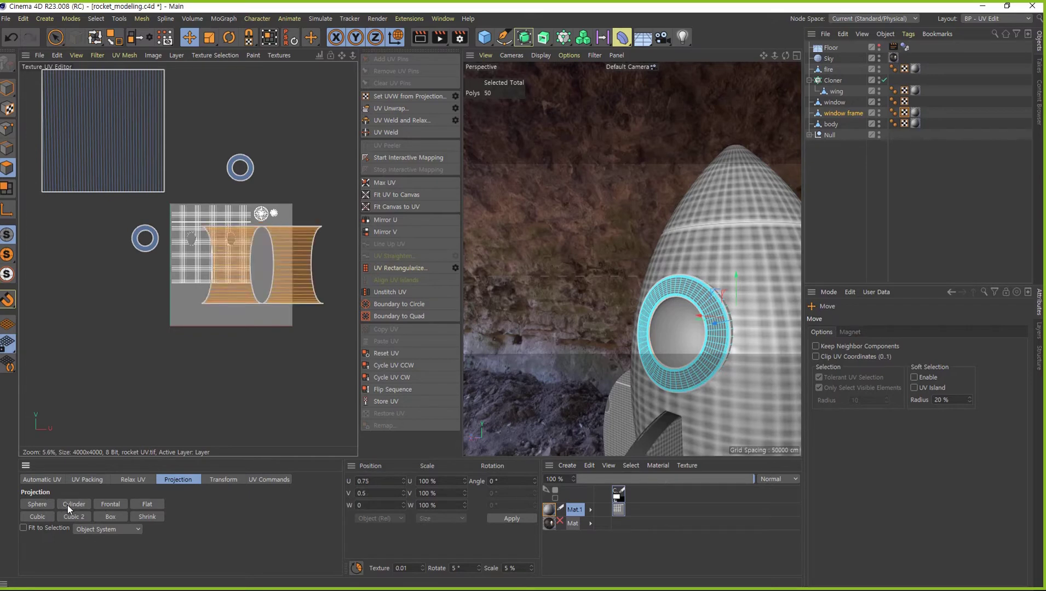
{"action": "key", "text": "ctrl+z"}
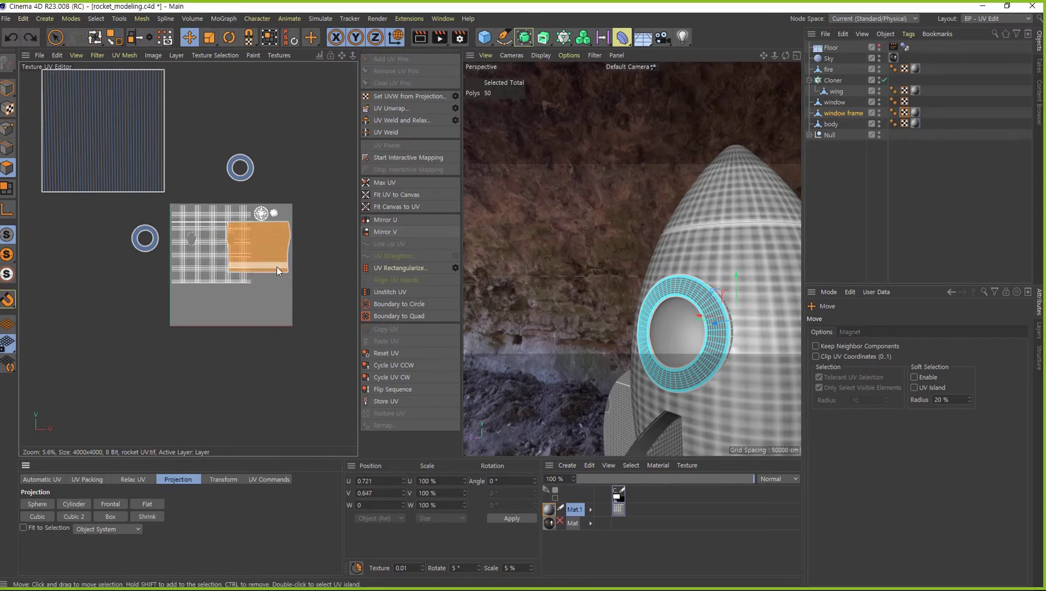
{"action": "scroll", "coordinate": [276, 266], "scroll_direction": "up", "scroll_amount": 5}
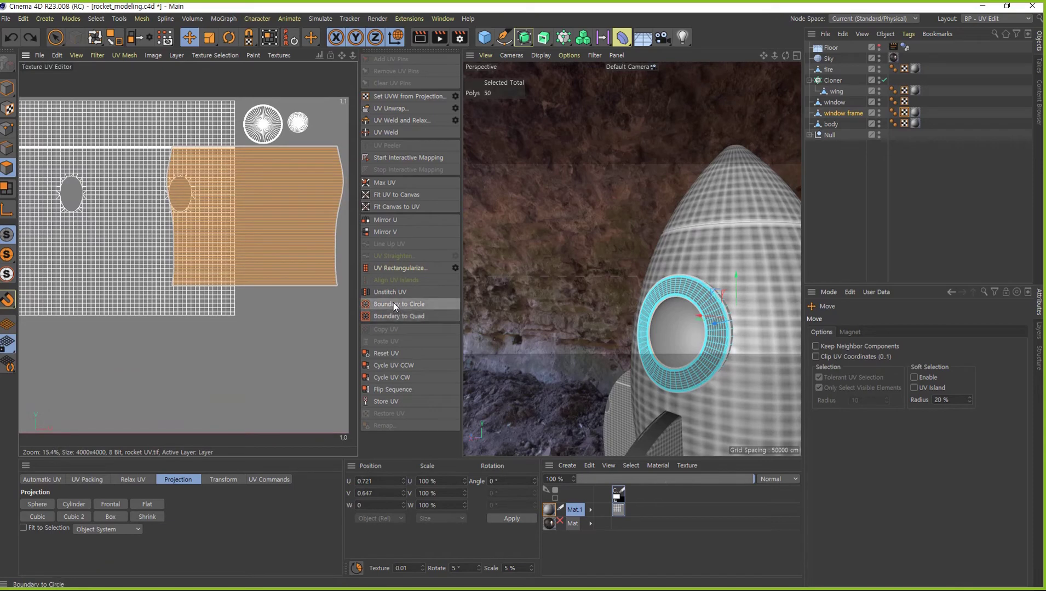
Shrink one island to about 17 percent and place it in the canvas's top-right
{"action": "left_click", "coordinate": [394, 194]}
{"action": "scroll", "coordinate": [209, 306], "scroll_direction": "down", "scroll_amount": 4}
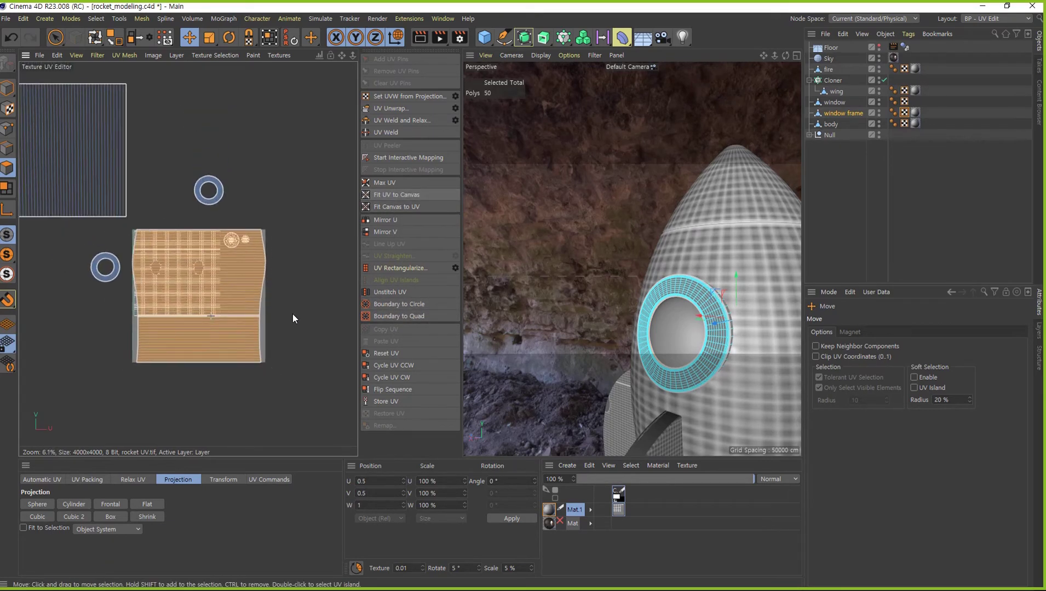
{"action": "mouse_move", "coordinate": [228, 359]}
{"action": "left_mouse_down"}
{"action": "mouse_move", "coordinate": [255, 214]}
{"action": "mouse_move", "coordinate": [315, 204]}
{"action": "left_mouse_up"}
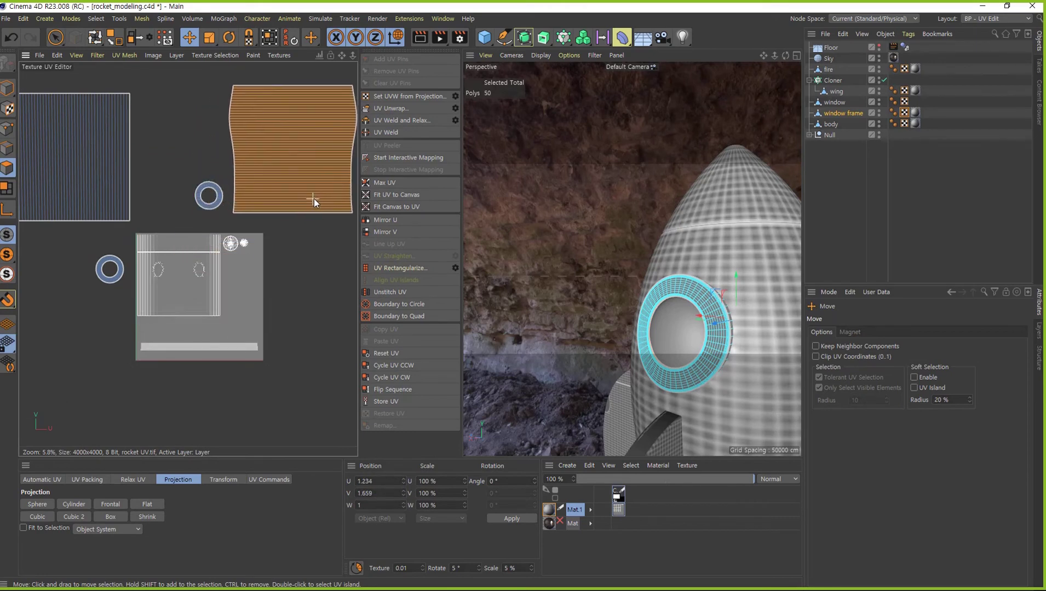
{"action": "key", "text": "t"}
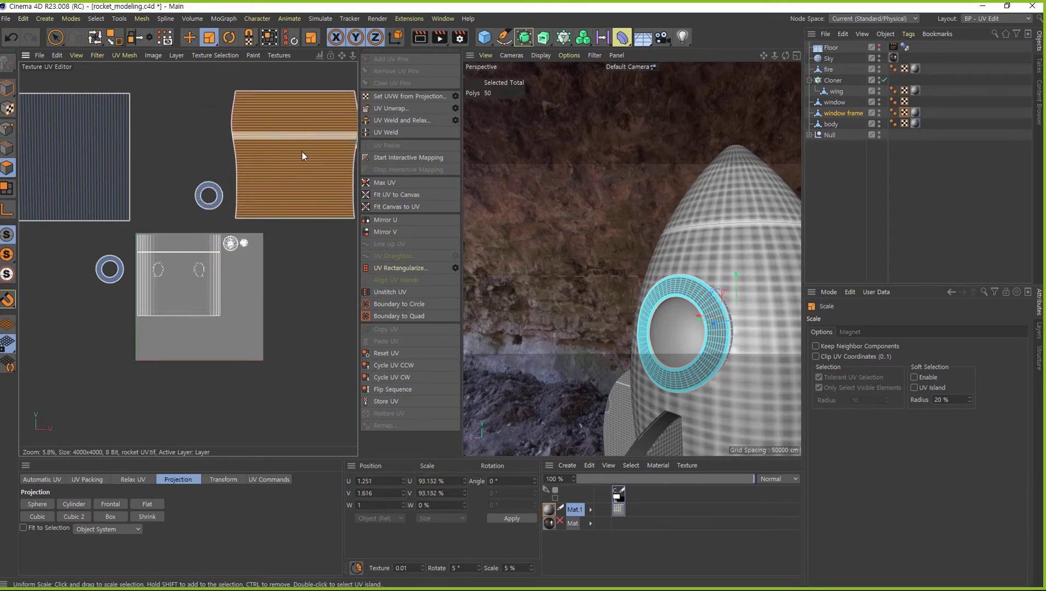
{"action": "left_click_drag", "start_coordinate": [301, 152], "coordinate": [224, 207]}
{"action": "key", "text": "e"}
{"action": "left_click_drag", "start_coordinate": [350, 146], "coordinate": [251, 253]}
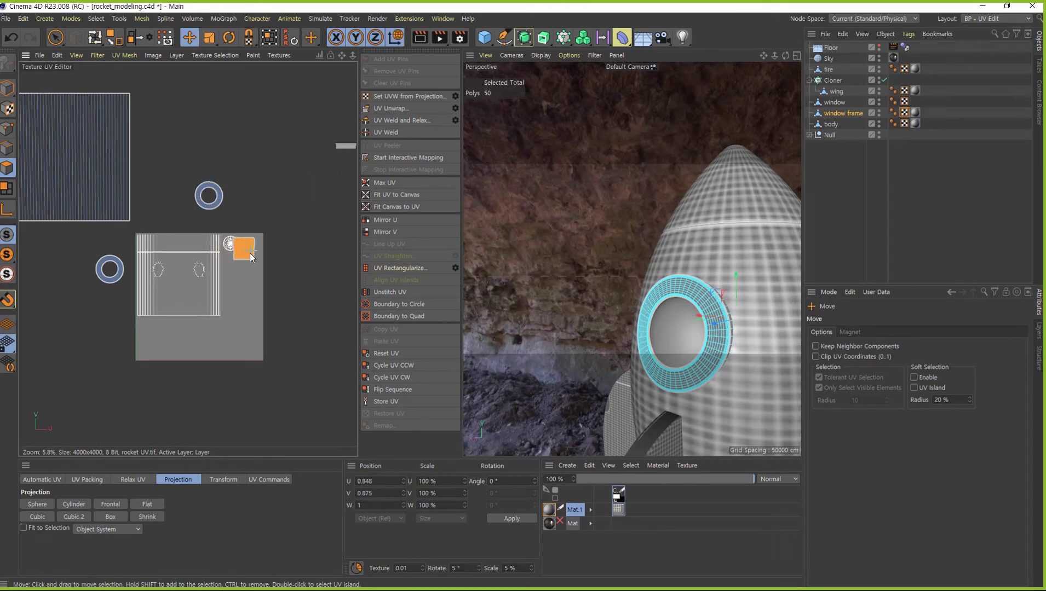
Shrink the vertical-striped island to about 17 percent and place it below the small patch
{"action": "double_click", "coordinate": [106, 184]}
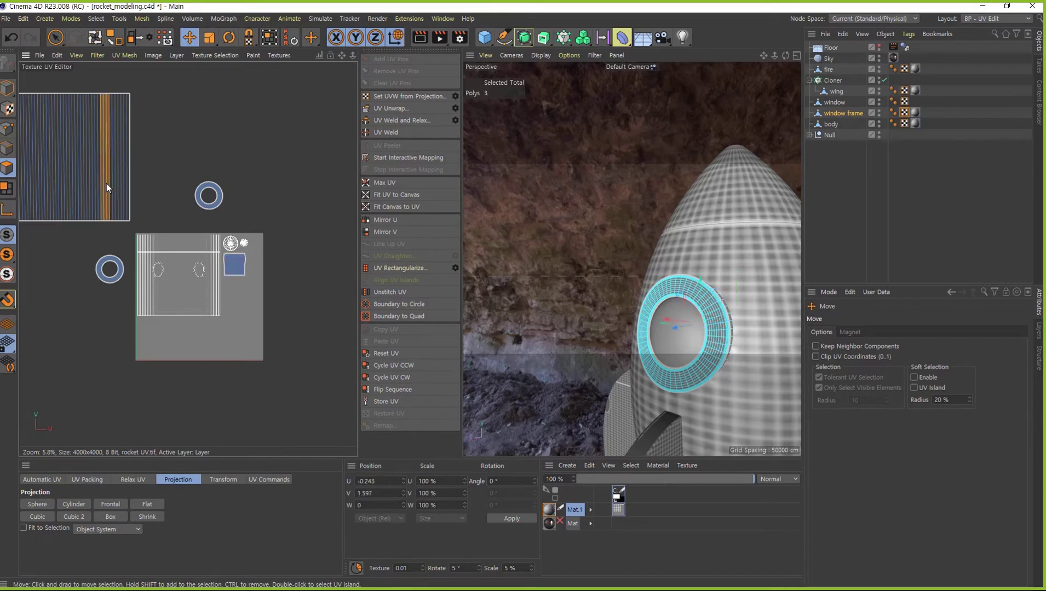
{"action": "left_click_drag", "start_coordinate": [114, 195], "coordinate": [263, 332]}
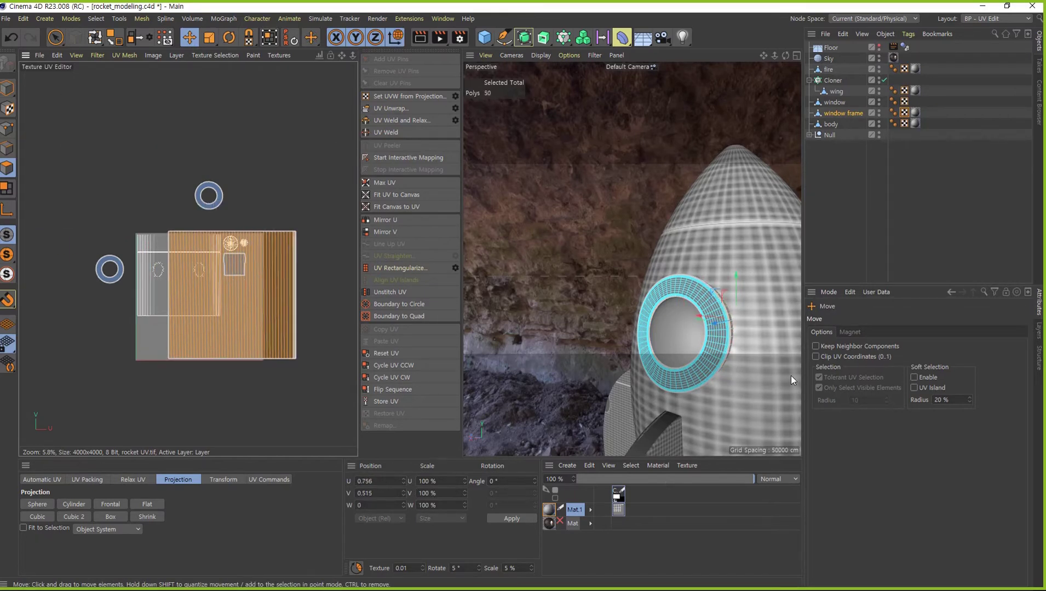
{"action": "scroll", "coordinate": [282, 301], "scroll_direction": "up", "scroll_amount": 2}
{"action": "scroll", "coordinate": [260, 245], "scroll_direction": "up", "scroll_amount": 2}
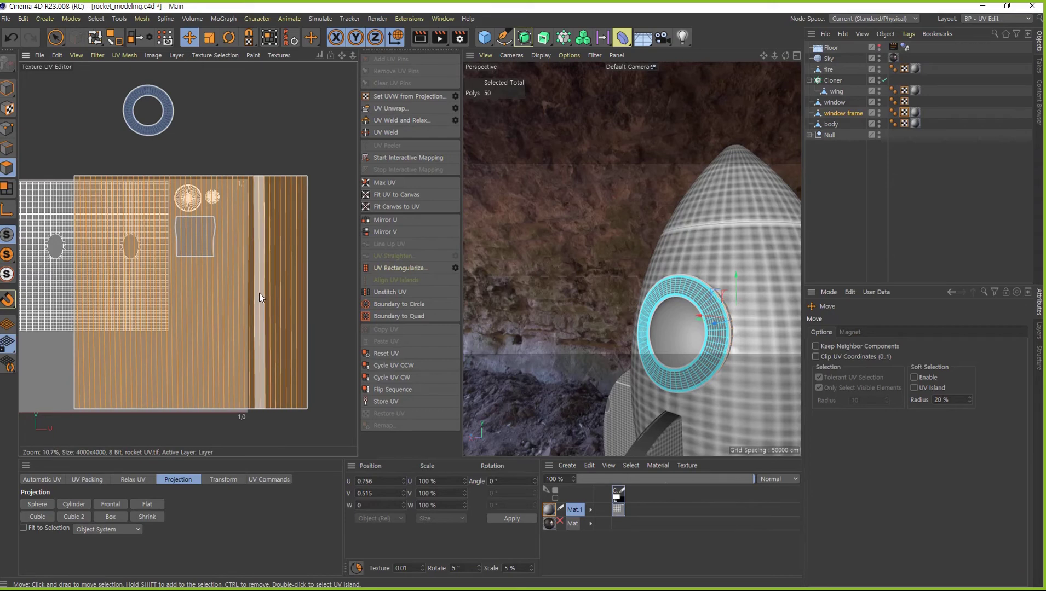
{"action": "key", "text": "t"}
{"action": "left_click_drag", "start_coordinate": [268, 263], "coordinate": [75, 380]}
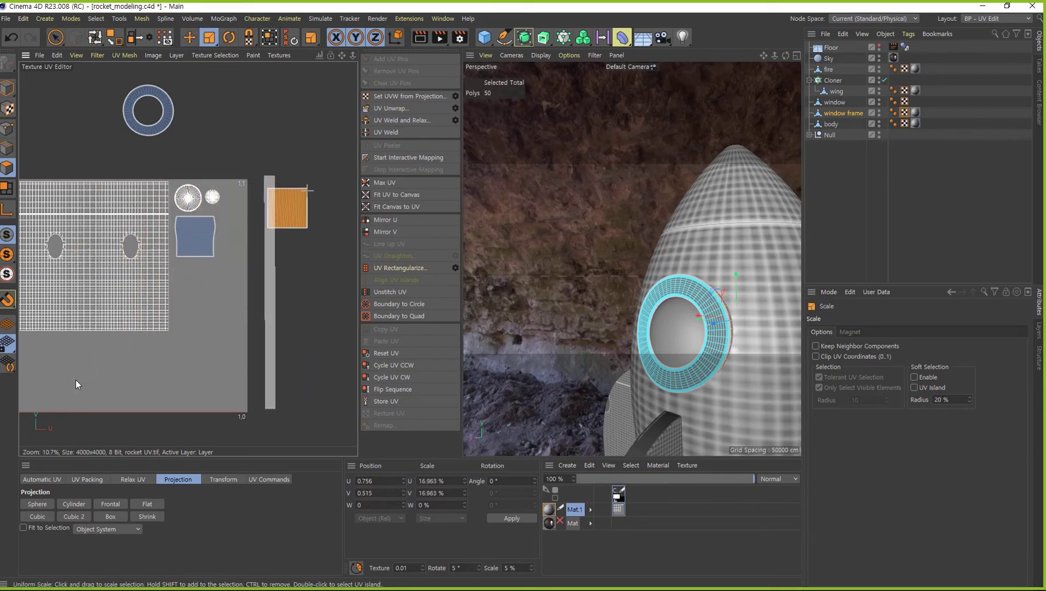
{"action": "key", "text": "e"}
{"action": "left_click_drag", "start_coordinate": [262, 228], "coordinate": [194, 295]}
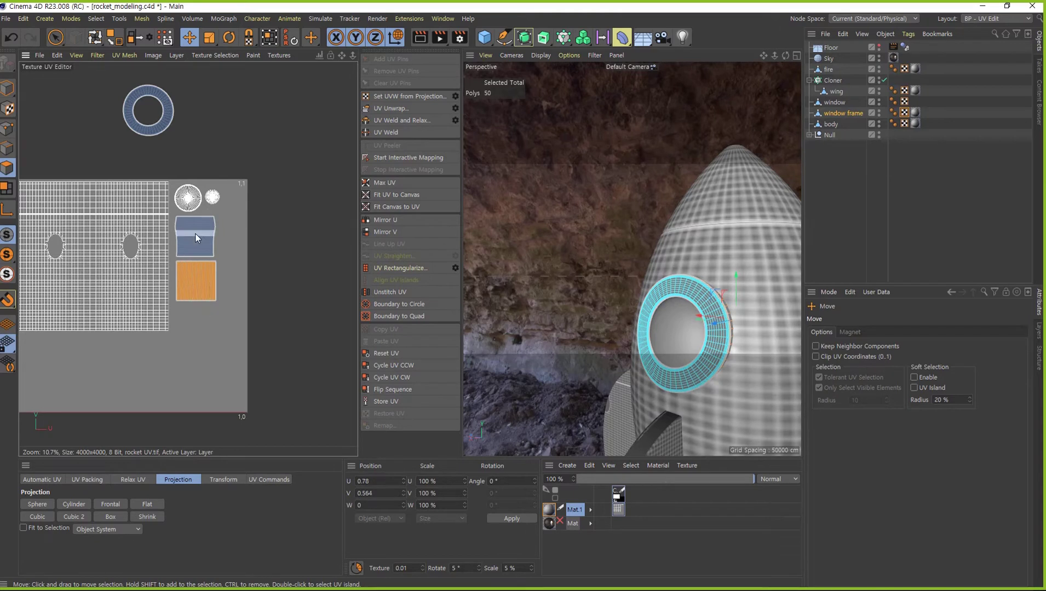
{"action": "left_click_drag", "start_coordinate": [190, 289], "coordinate": [192, 287]}
{"action": "middle_click_drag", "start_coordinate": [116, 134], "coordinate": [173, 144], "text": "alt"}
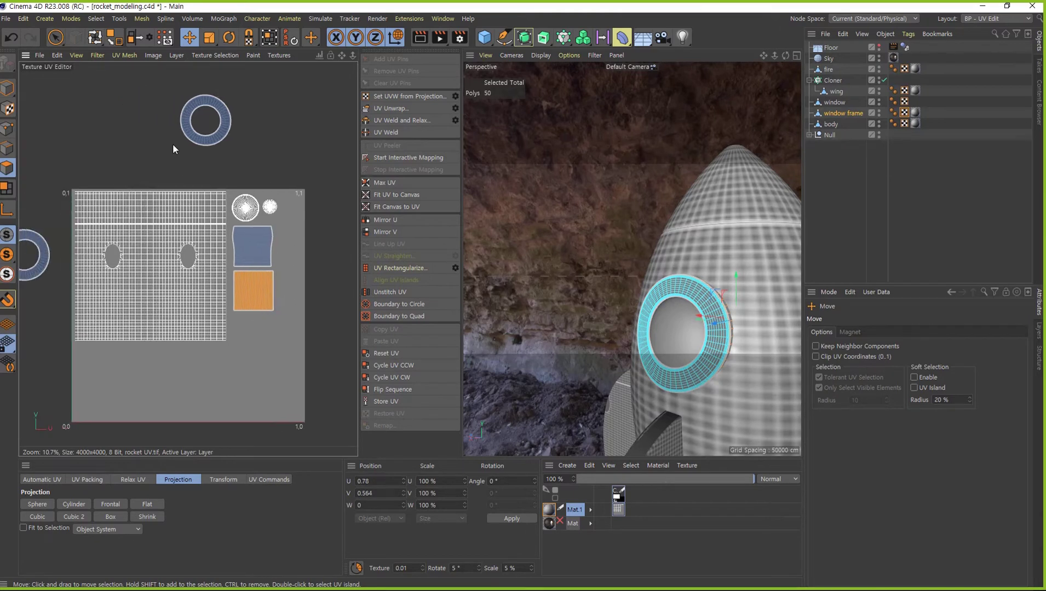
Shrink the upper square island and move it into the canvas's top-right corner
{"action": "double_click", "coordinate": [208, 144]}
{"action": "left_click", "coordinate": [254, 260]}
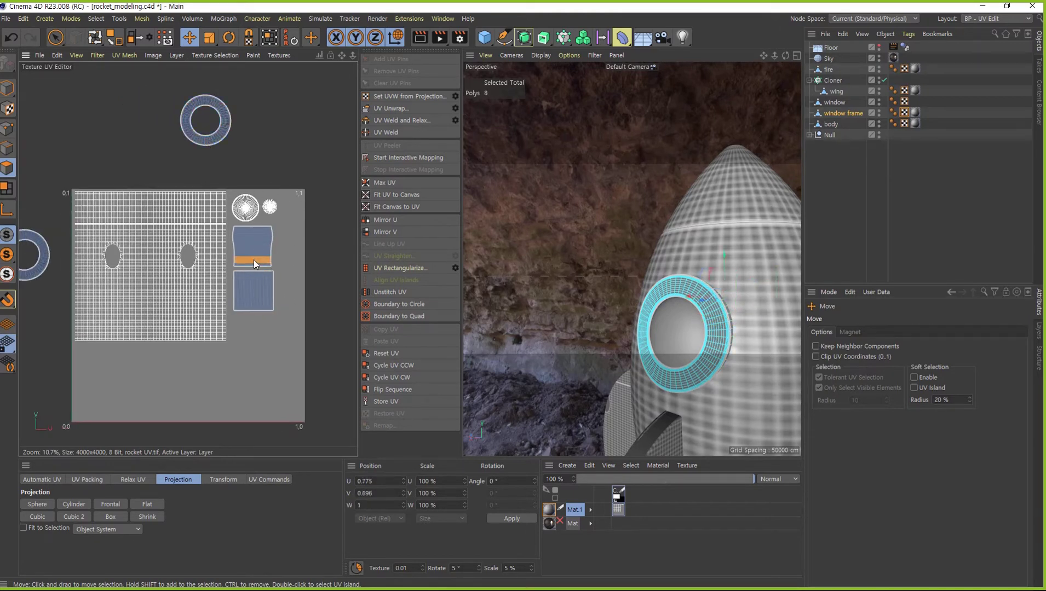
{"action": "key", "text": "t"}
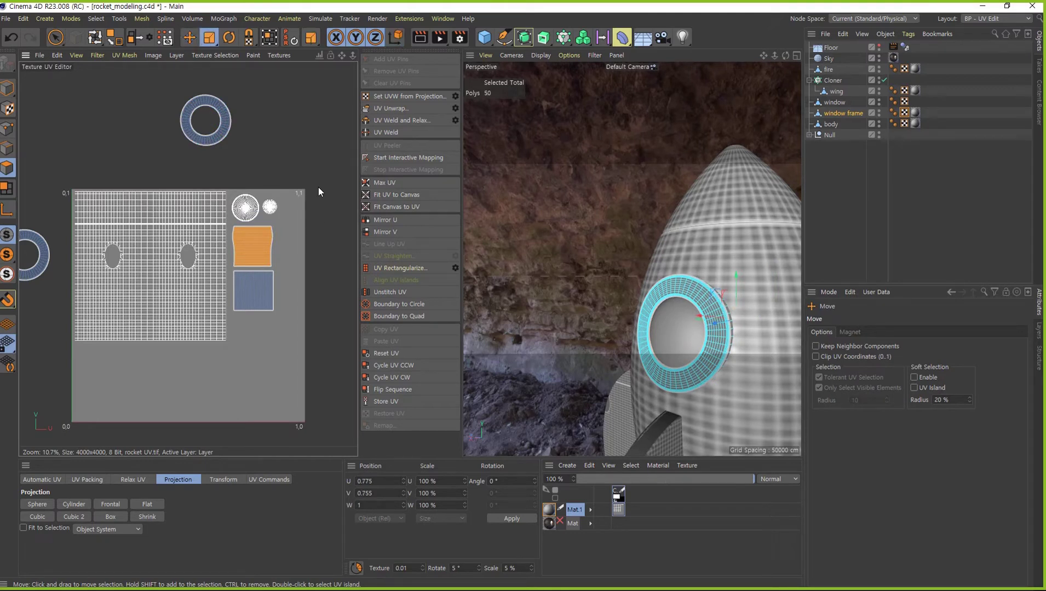
{"action": "mouse_move", "coordinate": [310, 195]}
{"action": "left_mouse_down"}
{"action": "mouse_move", "coordinate": [249, 259]}
{"action": "mouse_move", "coordinate": [294, 206]}
{"action": "left_mouse_up"}
{"action": "key", "text": "e"}
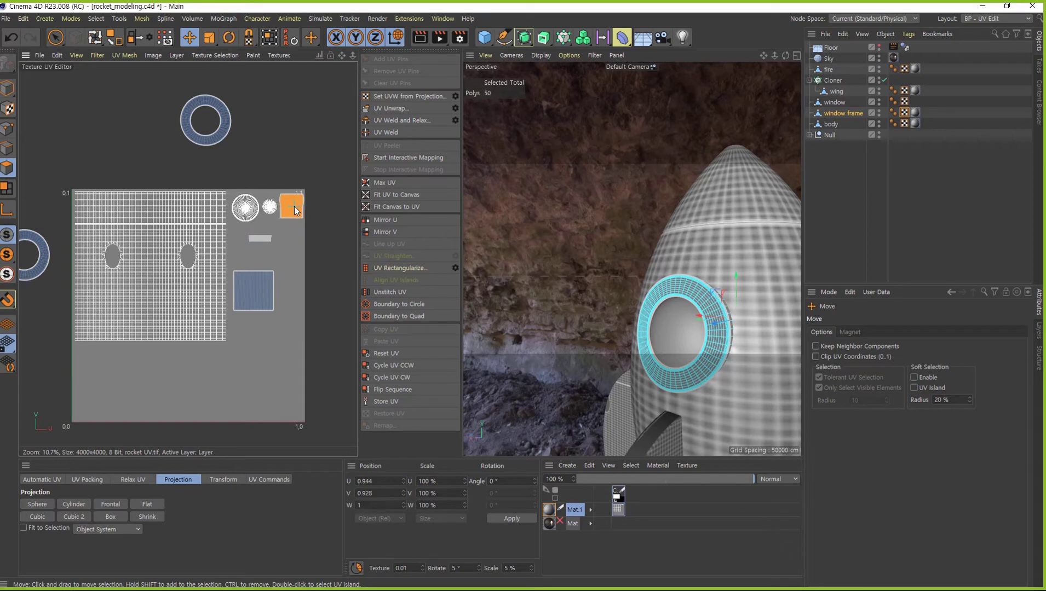
{"action": "key", "text": "t"}
{"action": "key", "text": "e"}
{"action": "mouse_move", "coordinate": [292, 208]}
{"action": "left_mouse_down"}
{"action": "mouse_move", "coordinate": [284, 207]}
{"action": "mouse_move", "coordinate": [291, 215]}
{"action": "left_mouse_up"}
Shrink the second square island slightly and lower it into place
{"action": "left_click", "coordinate": [250, 297]}
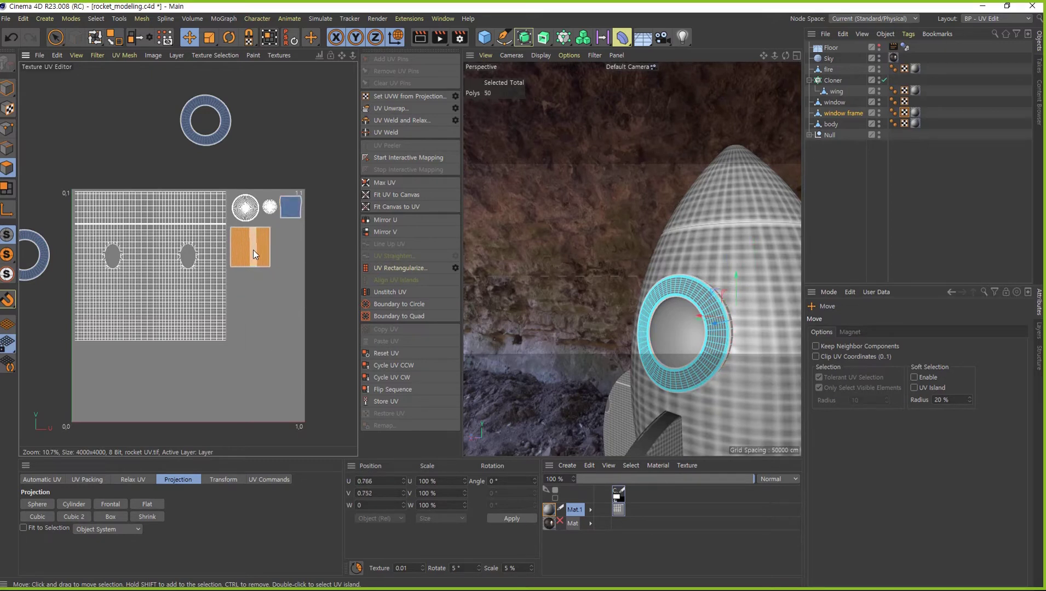
{"action": "key", "text": "t"}
{"action": "mouse_move", "coordinate": [248, 253]}
{"action": "left_mouse_down"}
{"action": "mouse_move", "coordinate": [221, 276]}
{"action": "mouse_move", "coordinate": [255, 263]}
{"action": "left_mouse_up"}
{"action": "key", "text": "e"}
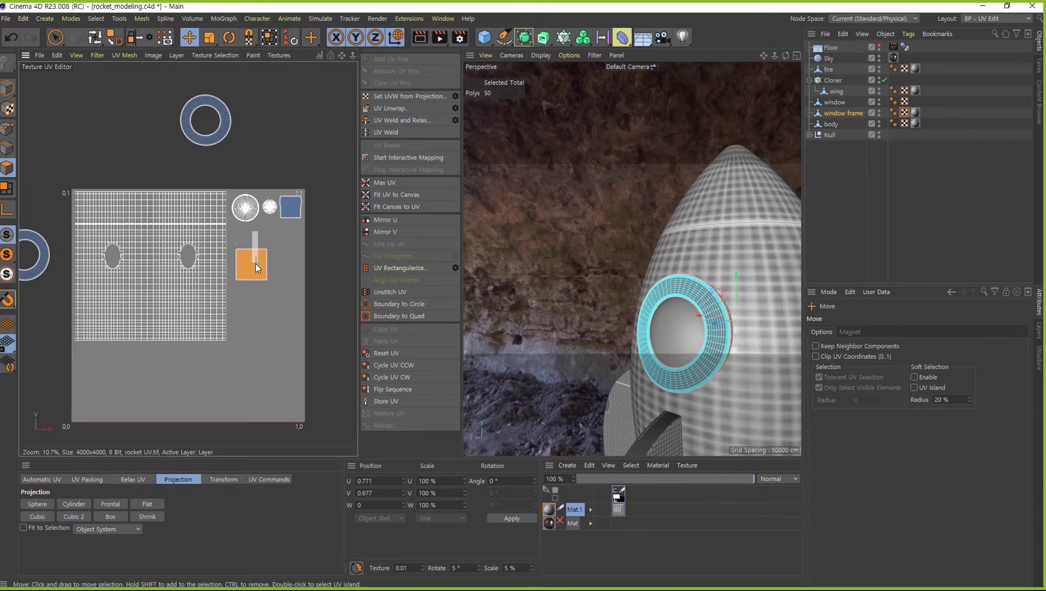
{"action": "left_click", "coordinate": [222, 135]}
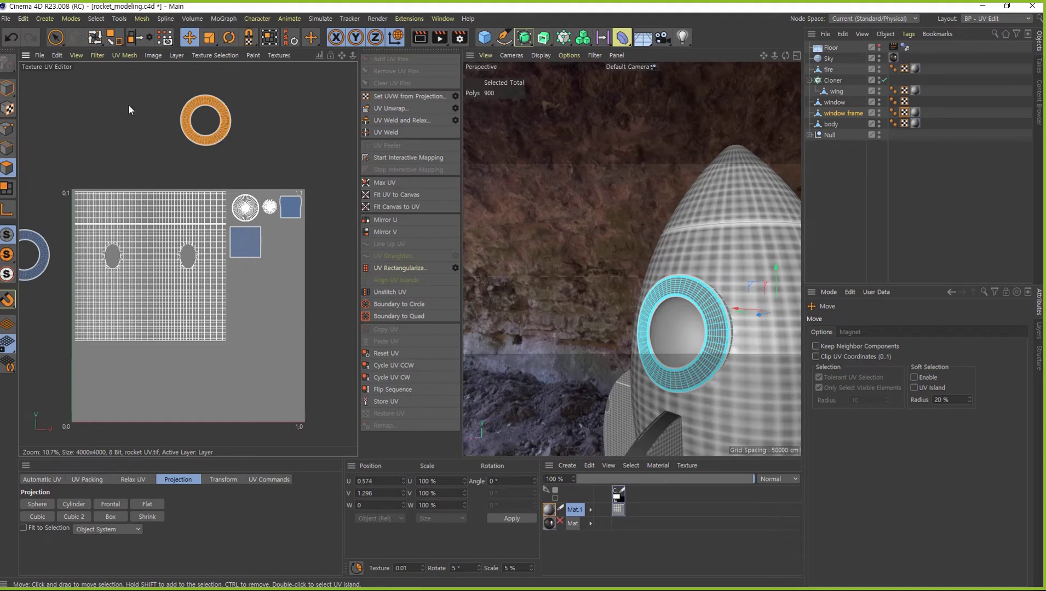
{"action": "scroll", "coordinate": [246, 286], "scroll_direction": "down", "scroll_amount": 3}
{"action": "left_click", "coordinate": [98, 282], "text": "shift"}
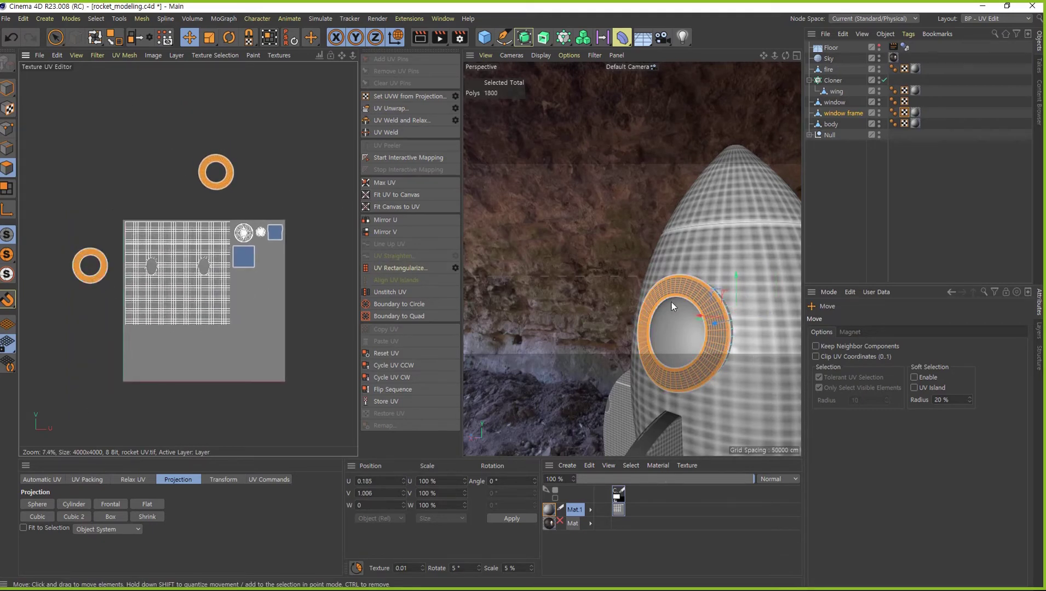
{"action": "left_click", "coordinate": [400, 307]}
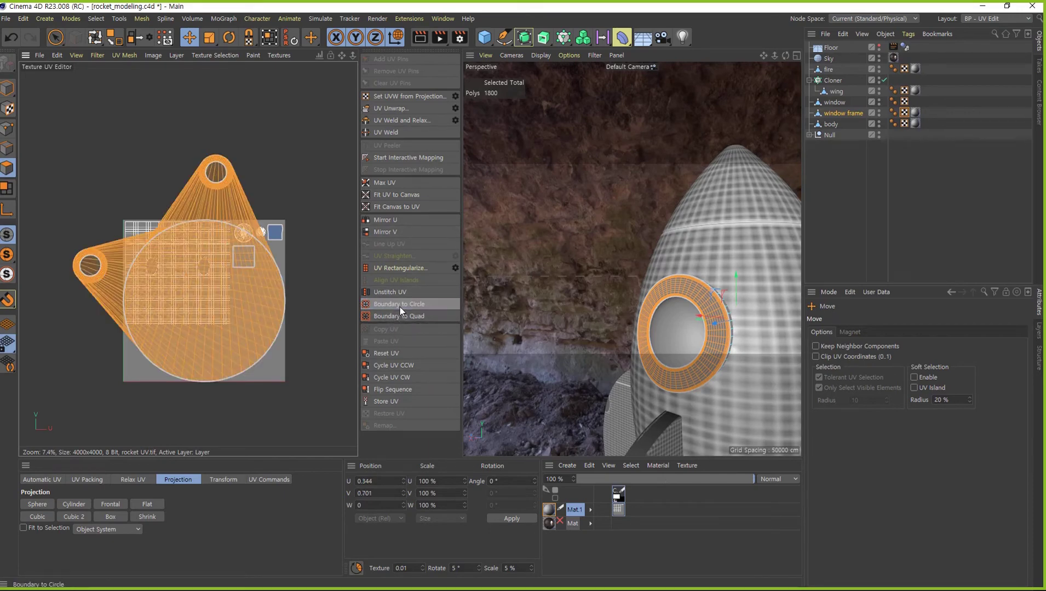
{"action": "key", "text": "ctrl+z"}
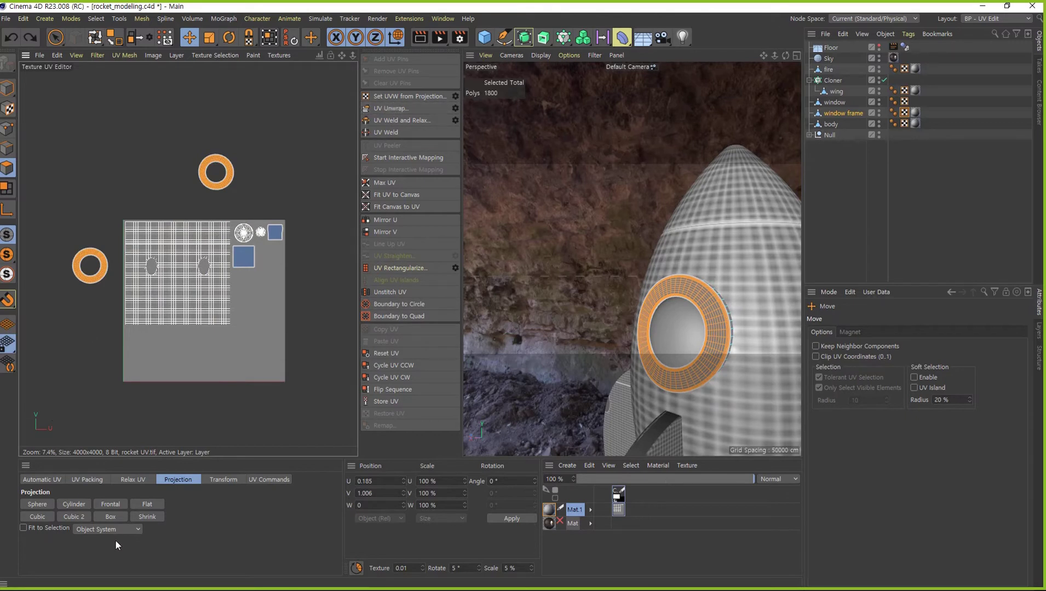
{"action": "middle_click_drag", "start_coordinate": [677, 328], "coordinate": [666, 293], "text": "alt"}
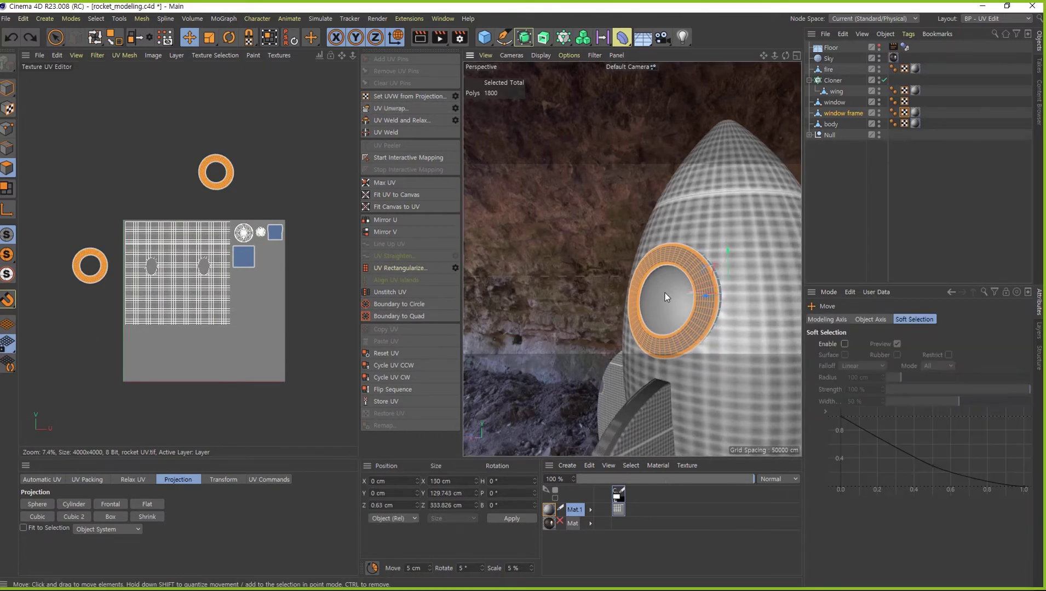
Re-project the window ring with Frontal projection from Front view, then return to Perspective
{"action": "key", "text": "F4"}
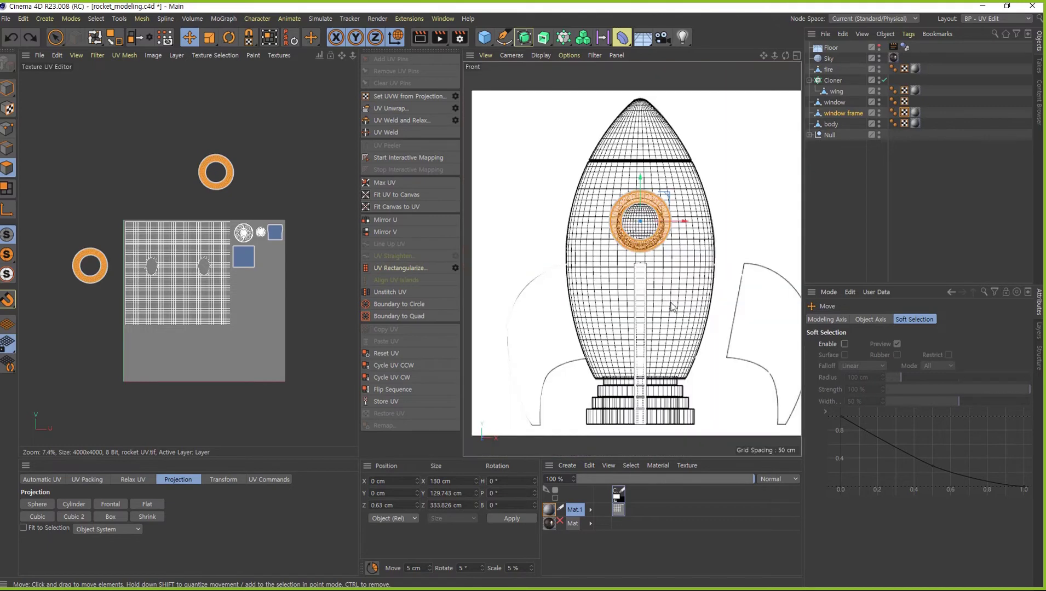
{"action": "key", "text": "o"}
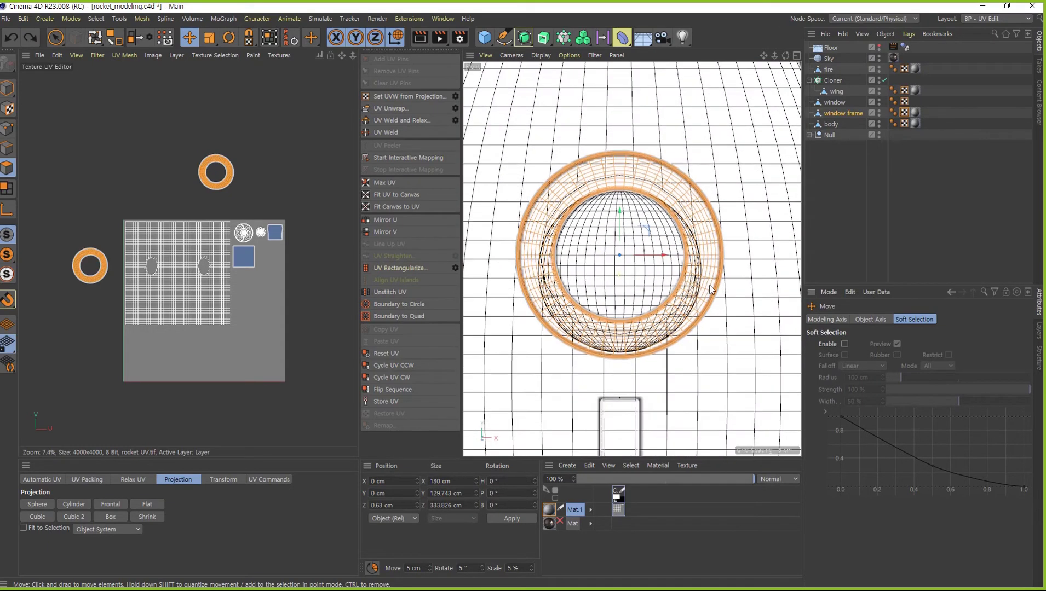
{"action": "left_click", "coordinate": [113, 506]}
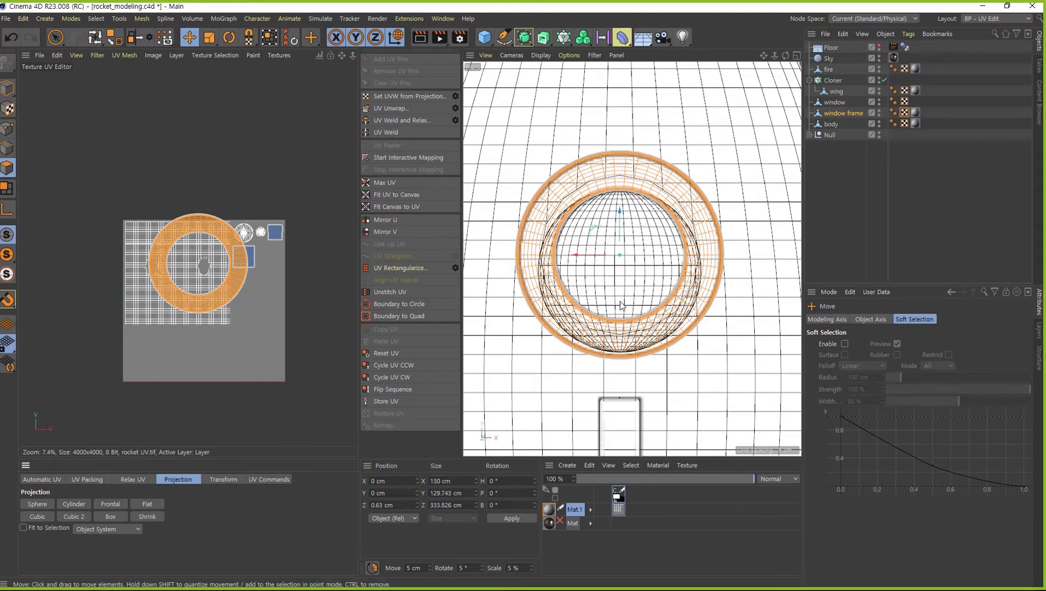
{"action": "key", "text": "ctrl+shift+z"}
{"action": "scroll", "coordinate": [663, 311], "scroll_direction": "down", "scroll_amount": 3}
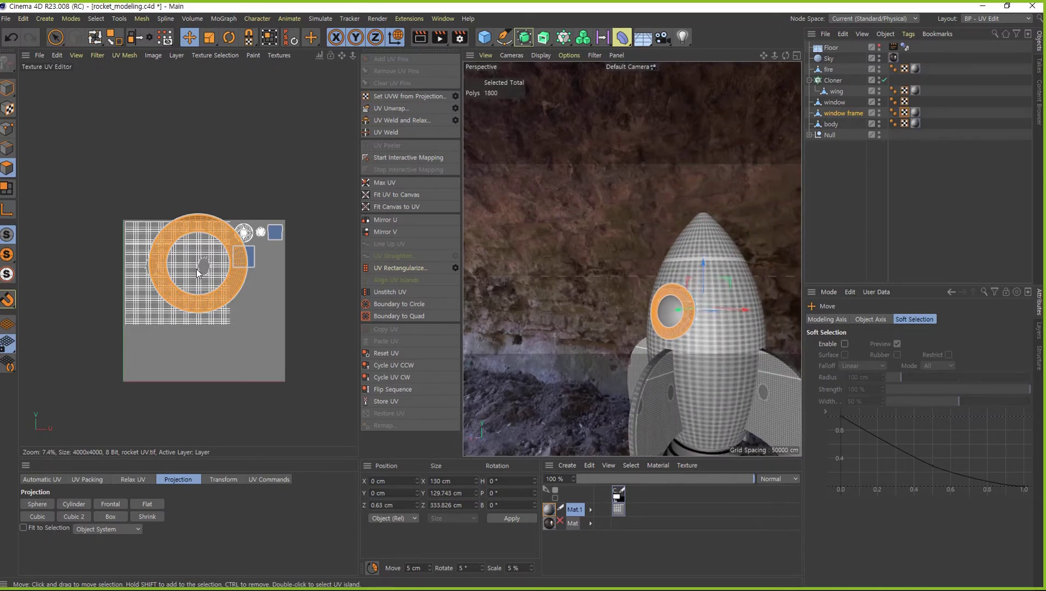
{"action": "scroll", "coordinate": [197, 274], "scroll_direction": "up", "scroll_amount": 3}
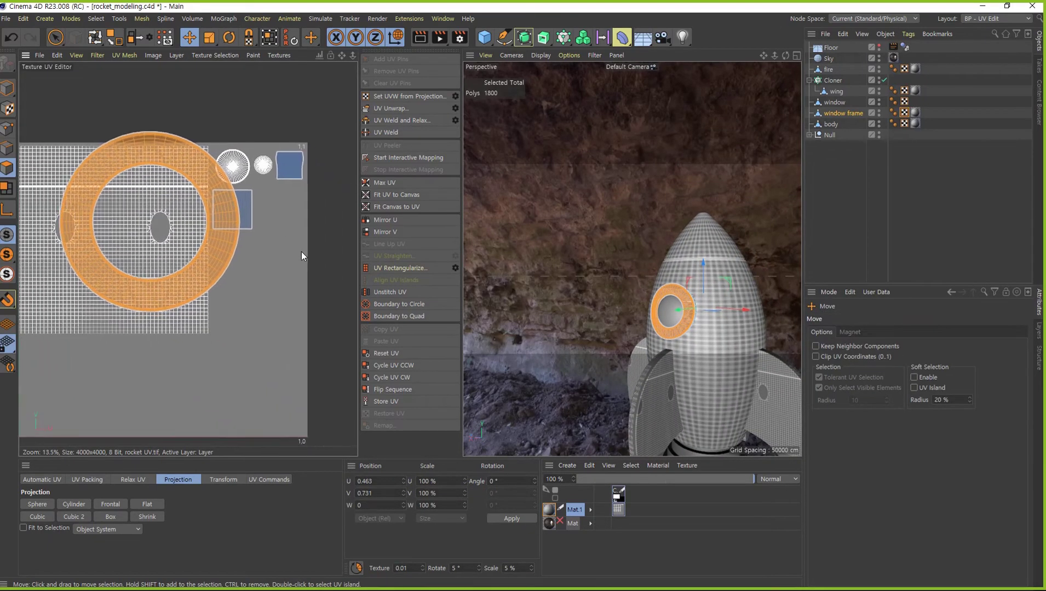
Scale the ring island to about a third and move it into the canvas beside the square
{"action": "key", "text": "t"}
{"action": "left_click_drag", "start_coordinate": [197, 231], "coordinate": [77, 333]}
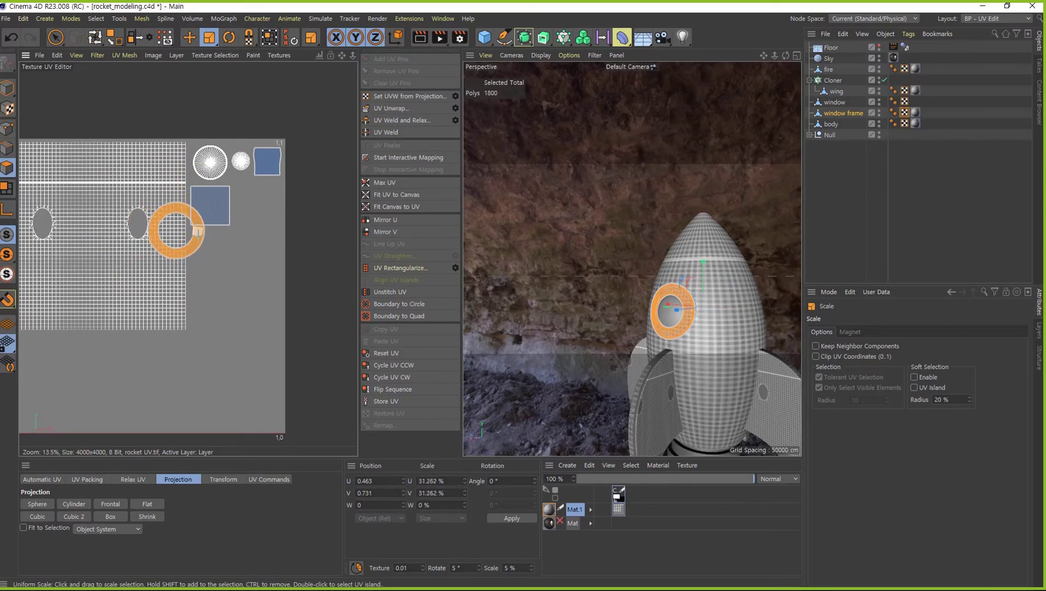
{"action": "key", "text": "e"}
{"action": "left_click_drag", "start_coordinate": [192, 253], "coordinate": [271, 223]}
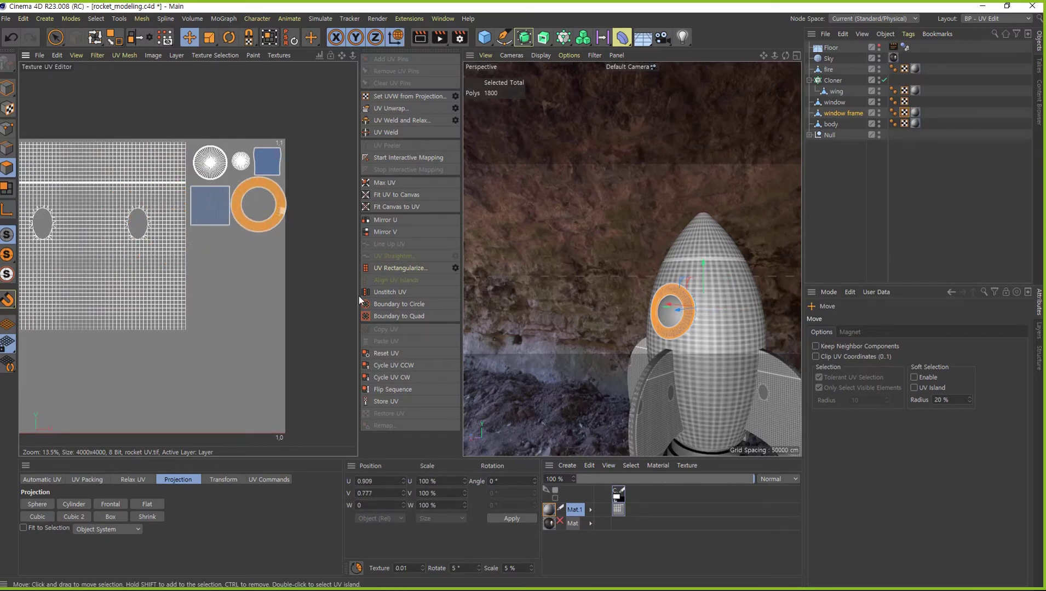
{"action": "scroll", "coordinate": [271, 223], "scroll_direction": "up", "scroll_amount": 3}
{"action": "scroll", "coordinate": [264, 202], "scroll_direction": "up", "scroll_amount": 1}
Shrink the ring slightly and nudge it left to fit inside the canvas edge
{"action": "key", "text": "t"}
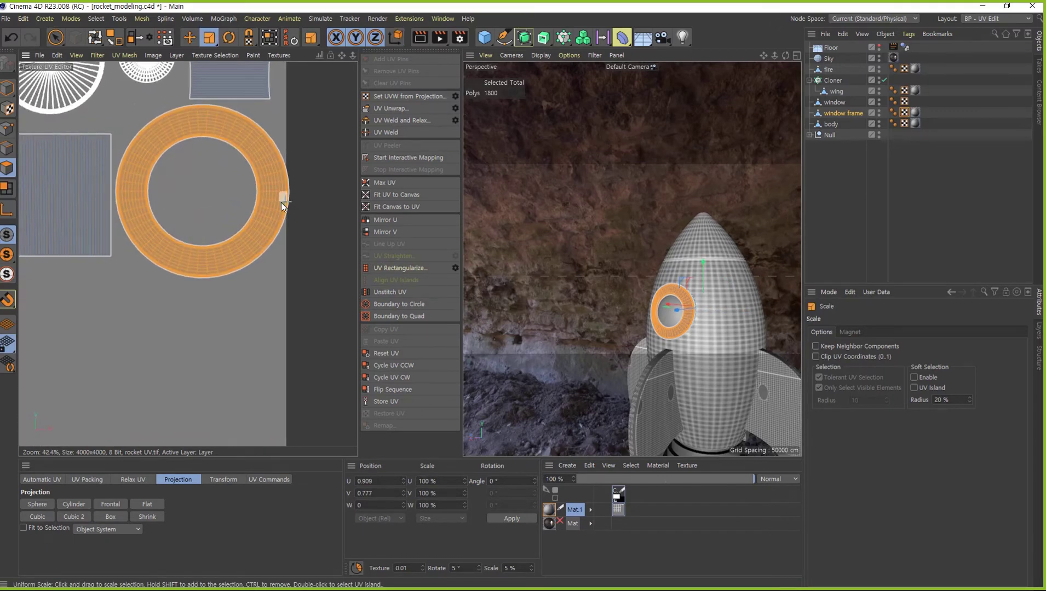
{"action": "left_click_drag", "start_coordinate": [285, 196], "coordinate": [206, 262]}
{"action": "key", "text": "e"}
{"action": "left_click_drag", "start_coordinate": [252, 230], "coordinate": [257, 226]}
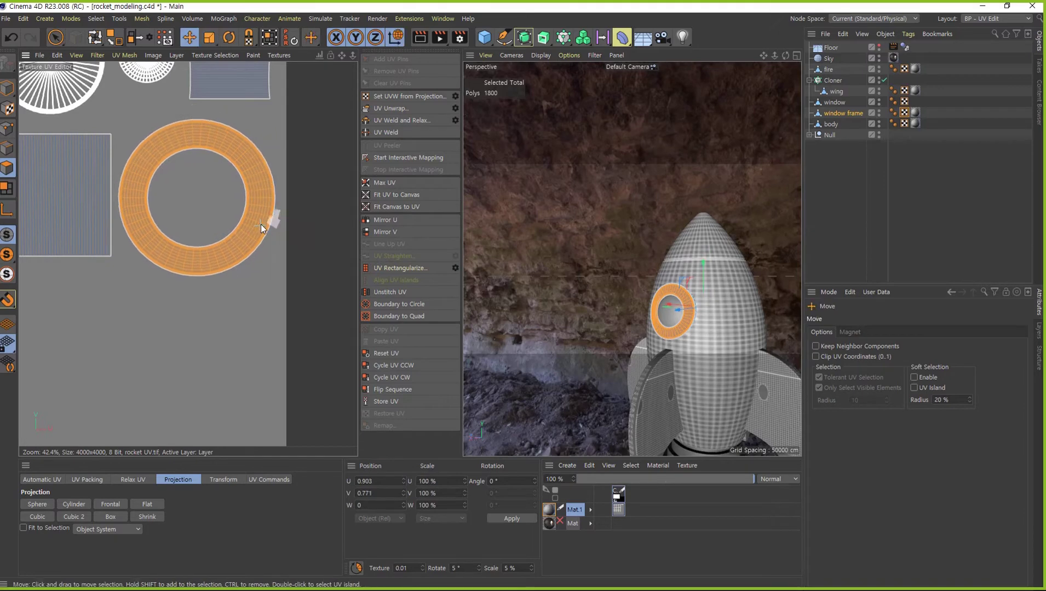
{"action": "scroll", "coordinate": [262, 223], "scroll_direction": "down", "scroll_amount": 1}
{"action": "scroll", "coordinate": [277, 312], "scroll_direction": "down", "scroll_amount": 3}
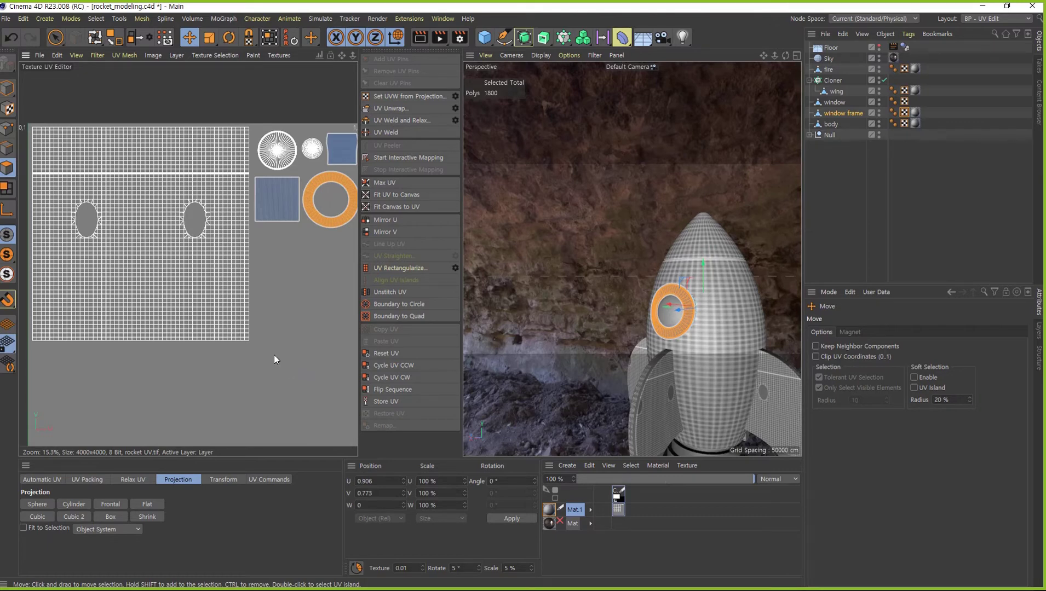
{"action": "scroll", "coordinate": [270, 356], "scroll_direction": "down", "scroll_amount": 1}
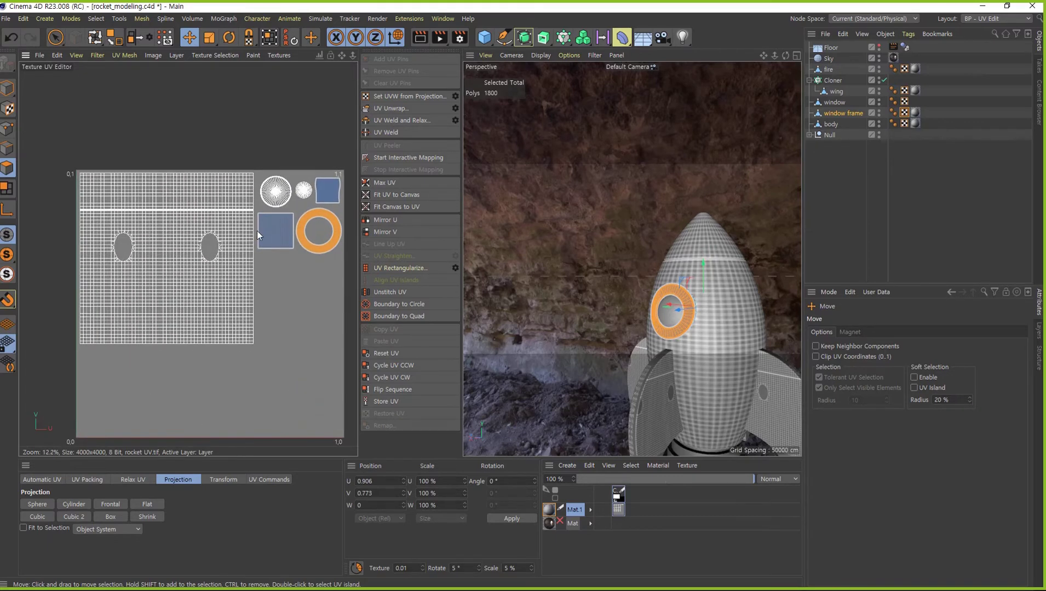
{"action": "middle_click_drag", "start_coordinate": [269, 401], "coordinate": [257, 360]}
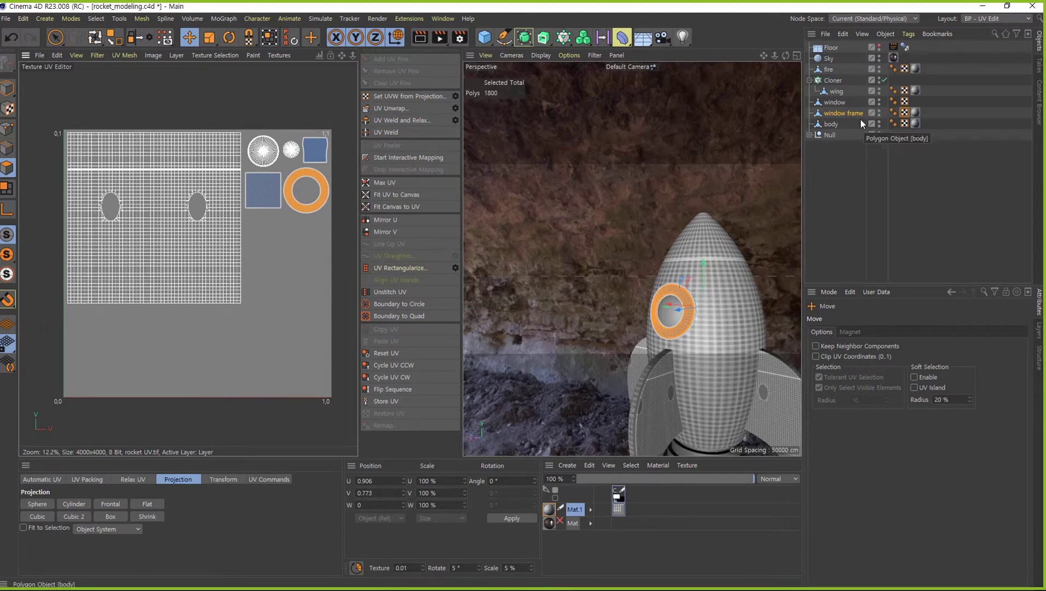
Show the wing object's UVs and select all its polygons with Ctrl+A
{"action": "left_click", "coordinate": [835, 103]}
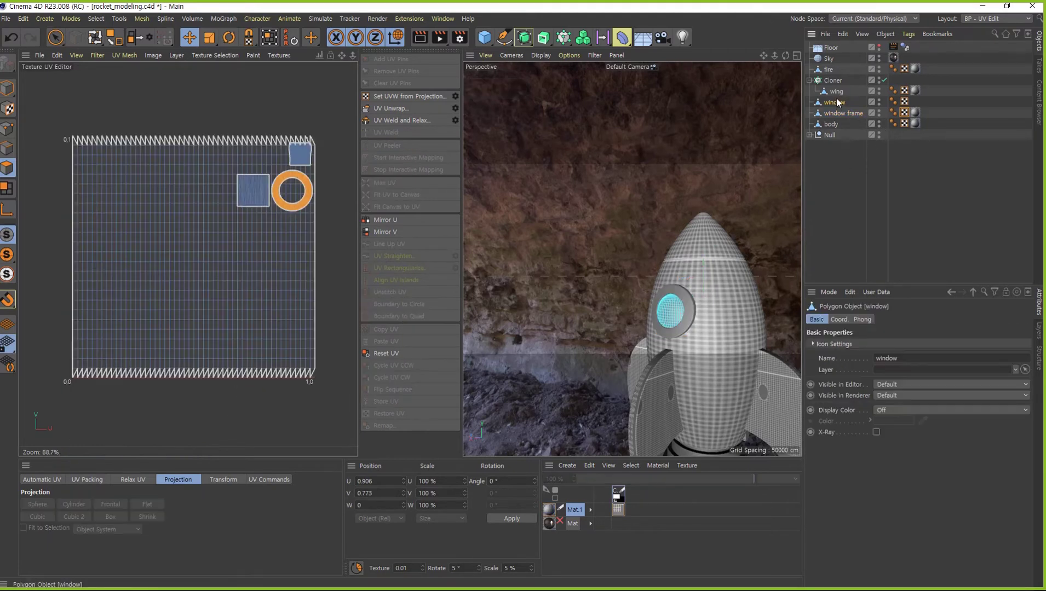
{"action": "left_click", "coordinate": [836, 92]}
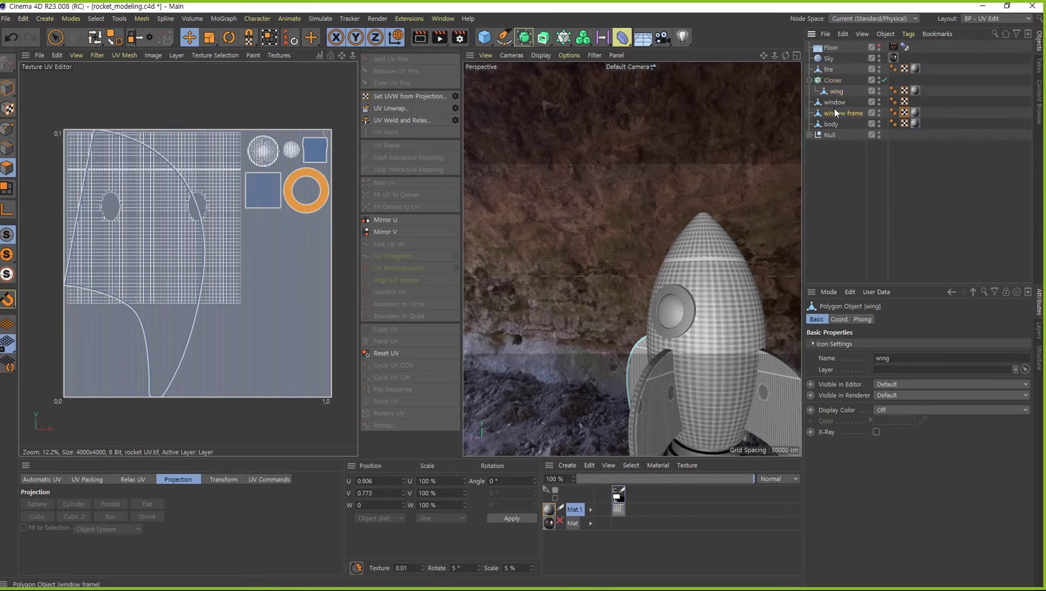
{"action": "left_click", "coordinate": [836, 102]}
{"action": "left_click", "coordinate": [837, 92]}
{"action": "middle_click_drag", "start_coordinate": [140, 299], "coordinate": [280, 318]}
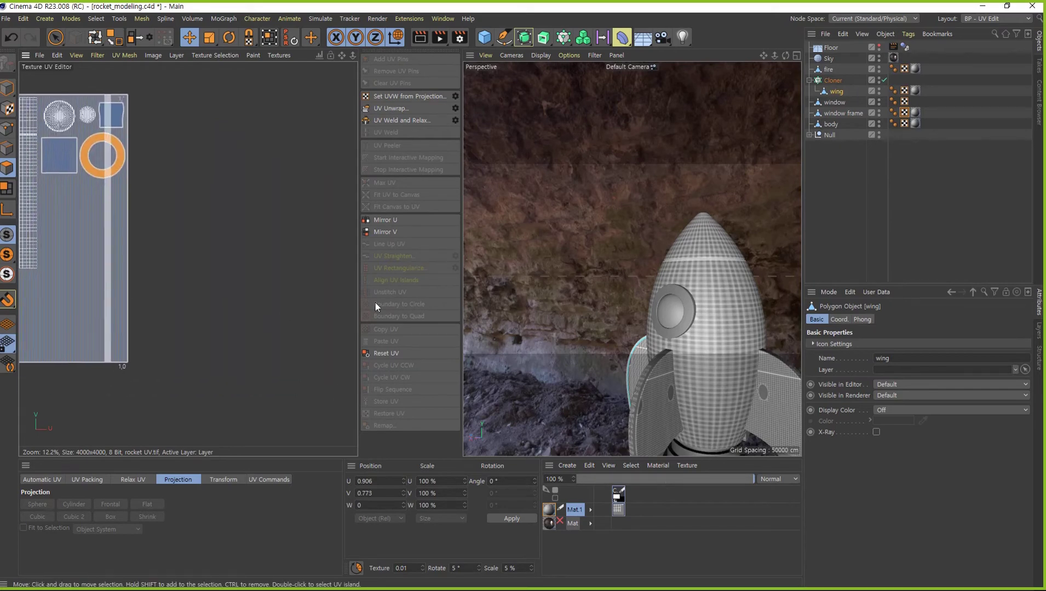
{"action": "middle_click_drag", "start_coordinate": [376, 307], "coordinate": [606, 304]}
{"action": "left_click_drag", "start_coordinate": [553, 362], "coordinate": [715, 363], "text": "alt"}
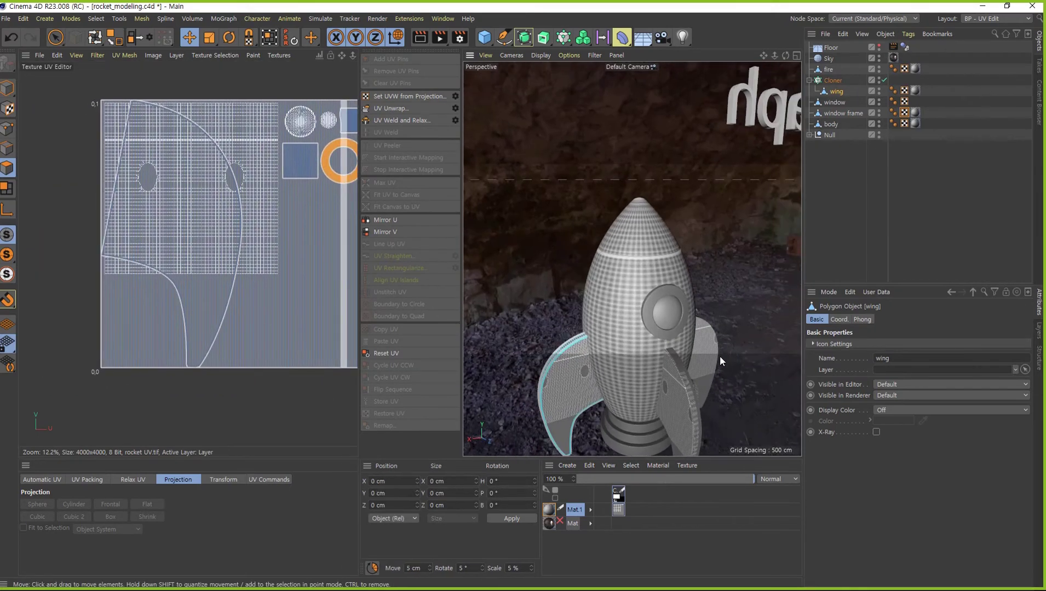
{"action": "key", "text": "ctrl+a"}
{"action": "middle_click_drag", "start_coordinate": [325, 280], "coordinate": [307, 292]}
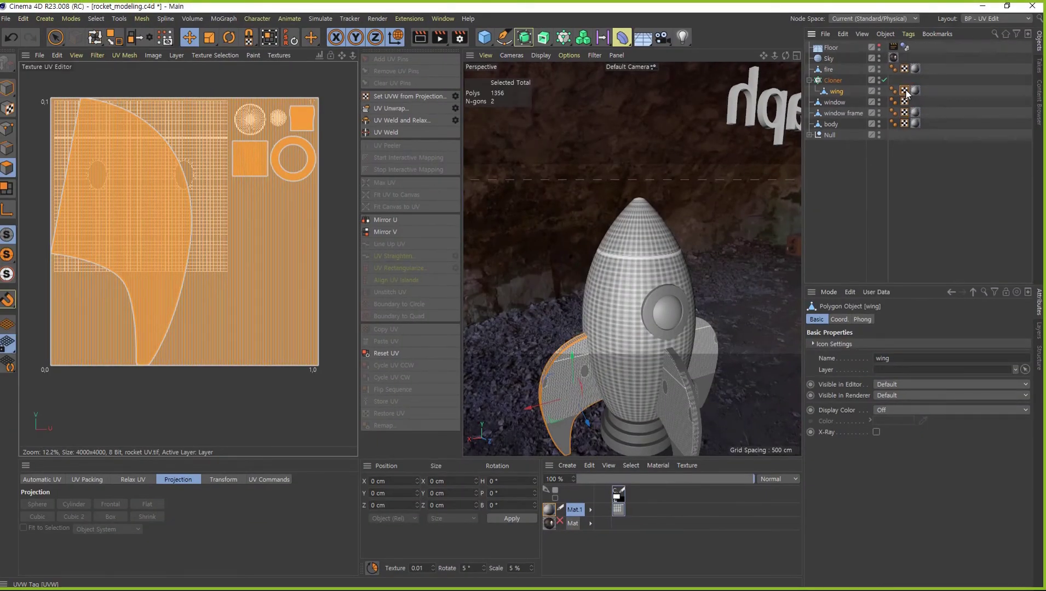
Re-project the wing's UVs from its UVW tag with a projection button
{"action": "left_click", "coordinate": [904, 91]}
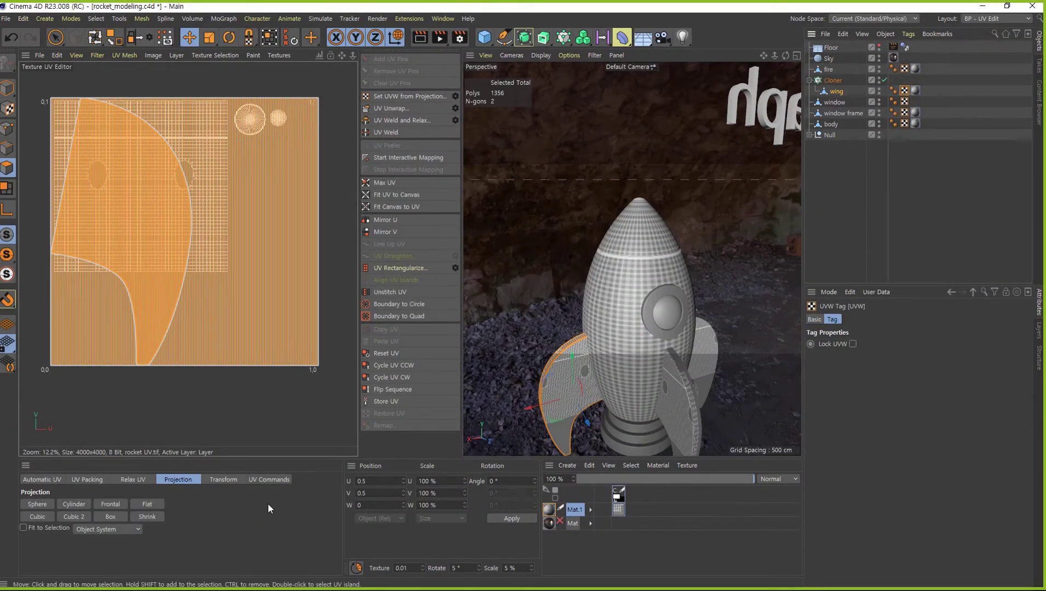
{"action": "scroll", "coordinate": [616, 307], "scroll_direction": "up", "scroll_amount": 3}
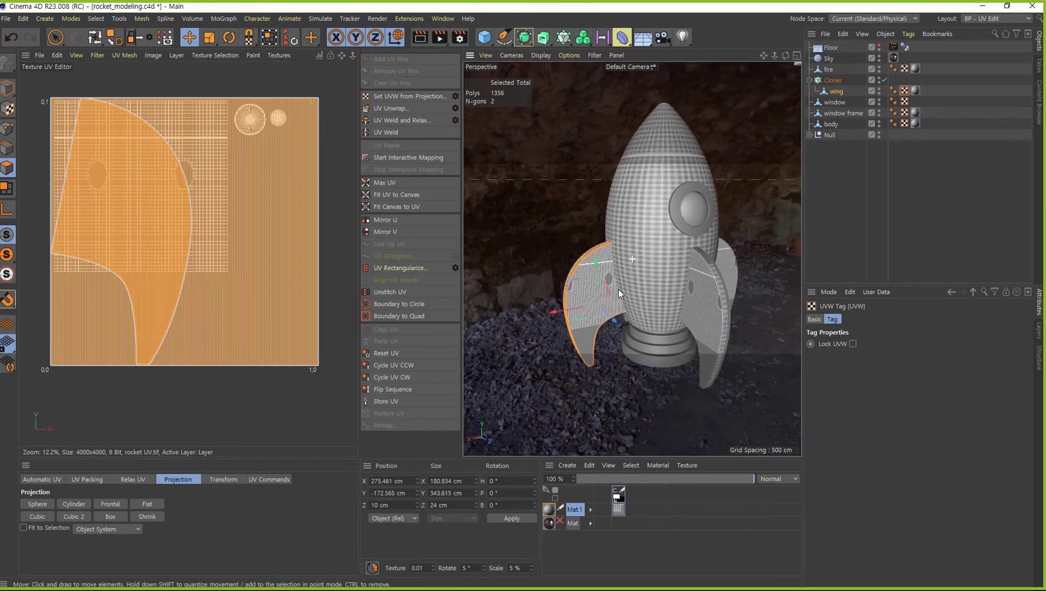
{"action": "scroll", "coordinate": [603, 348], "scroll_direction": "up", "scroll_amount": 5}
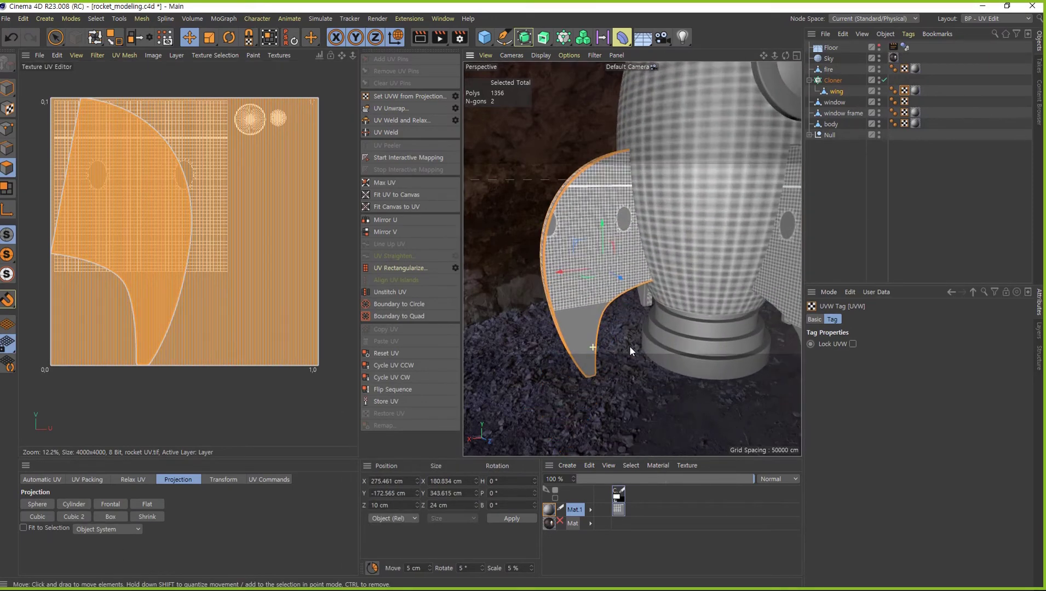
{"action": "left_click", "coordinate": [112, 504]}
Select both flat faces of the wing in the 3D view
{"action": "left_click_drag", "start_coordinate": [547, 204], "coordinate": [650, 250], "text": "alt"}
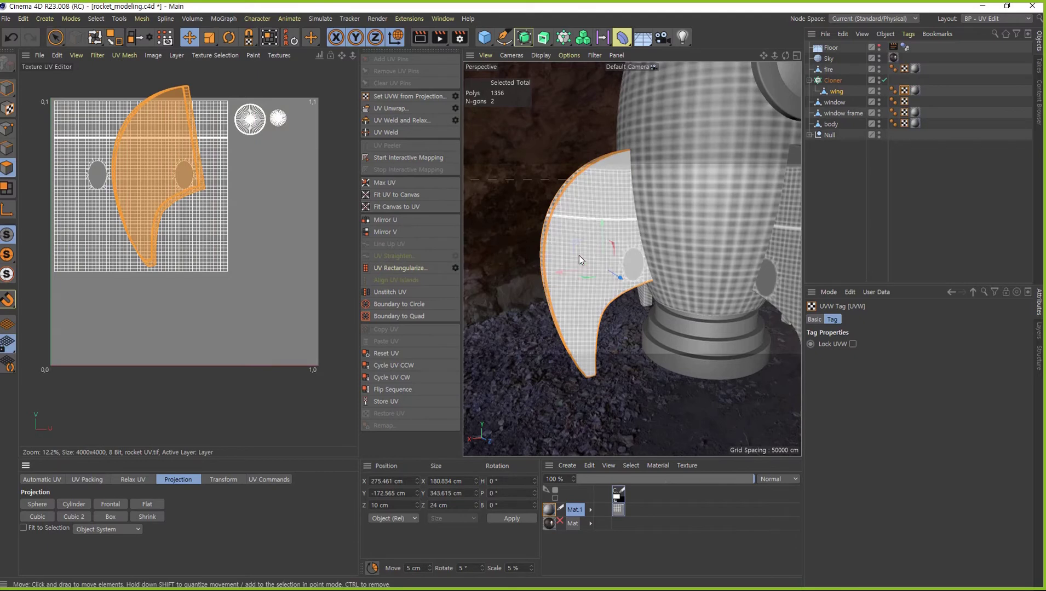
{"action": "scroll", "coordinate": [695, 241], "scroll_direction": "up", "scroll_amount": 3}
{"action": "left_click", "coordinate": [695, 237]}
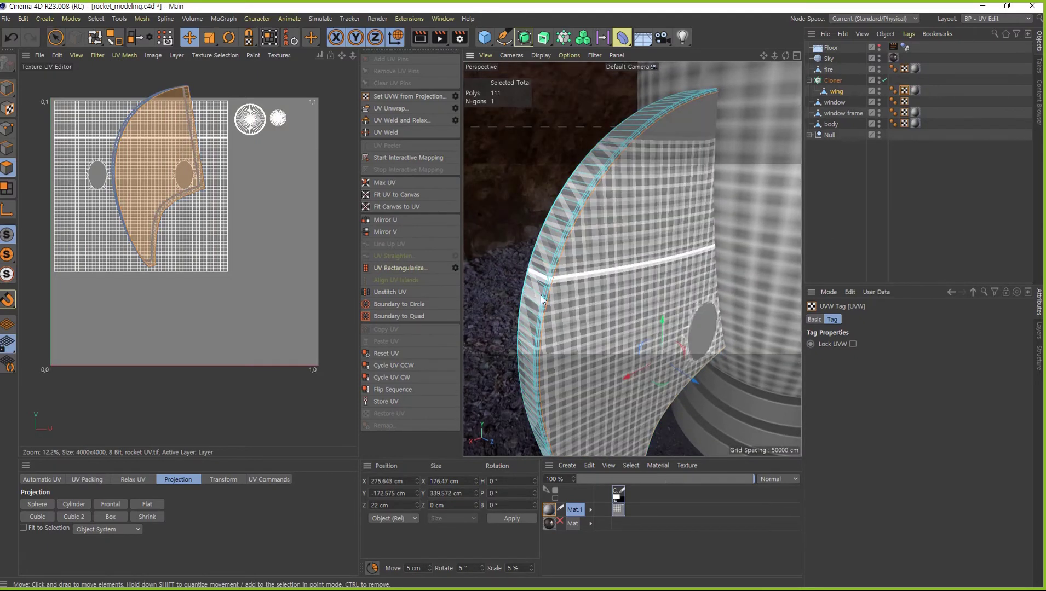
{"action": "left_click_drag", "start_coordinate": [540, 295], "coordinate": [734, 298], "text": "alt"}
{"action": "left_click", "coordinate": [591, 223], "text": "shift"}
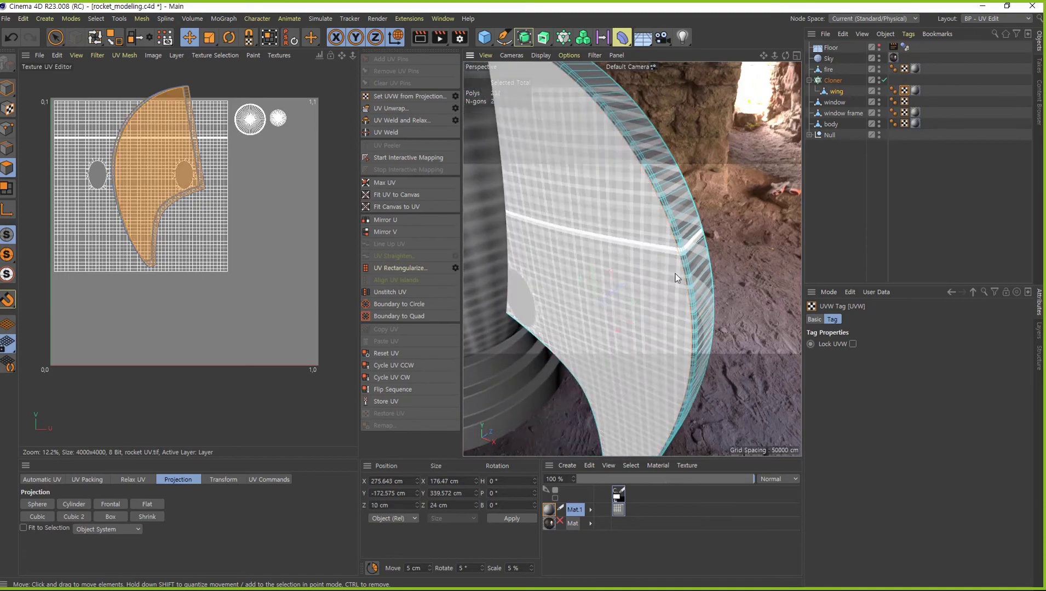
{"action": "mouse_move", "coordinate": [675, 274]}
{"action": "left_mouse_down", "text": "alt"}
{"action": "mouse_move", "coordinate": [689, 277]}
{"action": "mouse_move", "coordinate": [660, 284]}
{"action": "mouse_move", "coordinate": [565, 261]}
{"action": "left_mouse_up", "text": "alt"}
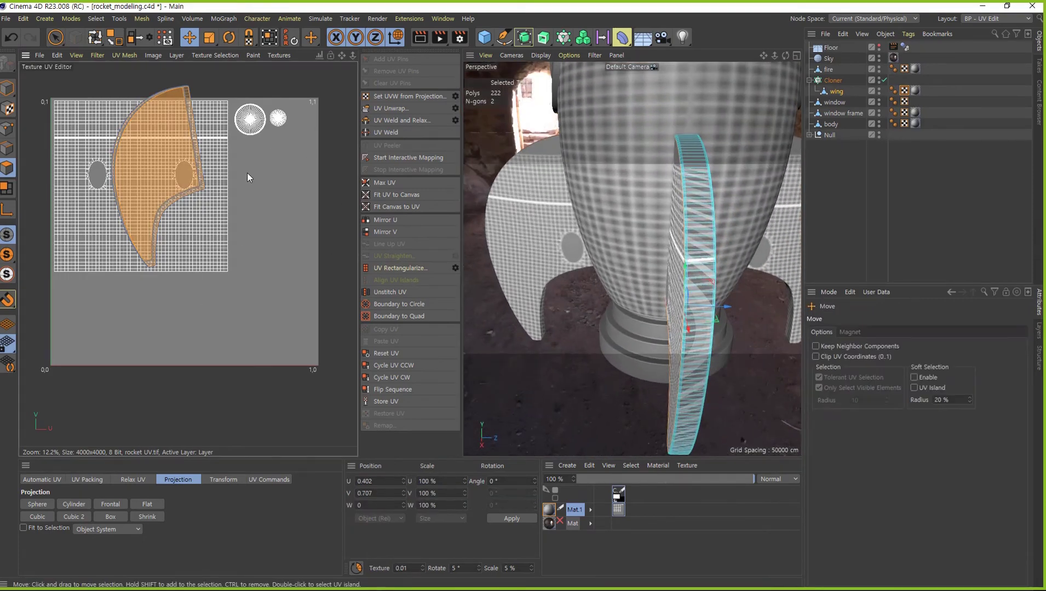
Separate the two overlapping wing UV islands, moving one down-left
{"action": "mouse_move", "coordinate": [247, 172]}
{"action": "left_mouse_down"}
{"action": "mouse_move", "coordinate": [282, 284]}
{"action": "mouse_move", "coordinate": [325, 329]}
{"action": "left_mouse_up"}
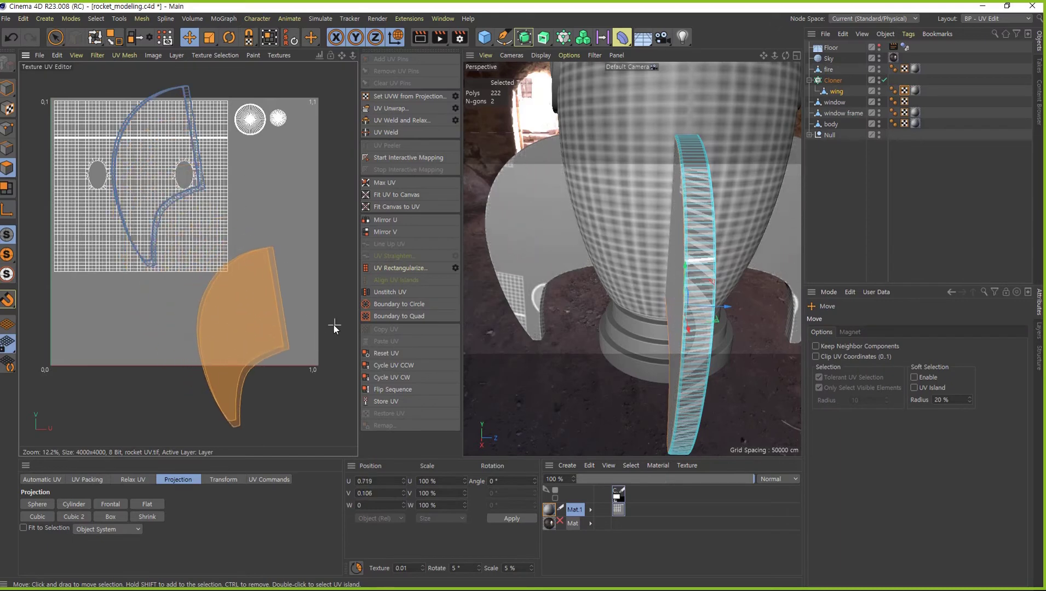
{"action": "left_click", "coordinate": [105, 350]}
{"action": "double_click", "coordinate": [290, 345]}
{"action": "left_click_drag", "start_coordinate": [314, 385], "coordinate": [194, 438]}
{"action": "middle_click_drag", "start_coordinate": [270, 402], "coordinate": [292, 353], "text": "alt"}
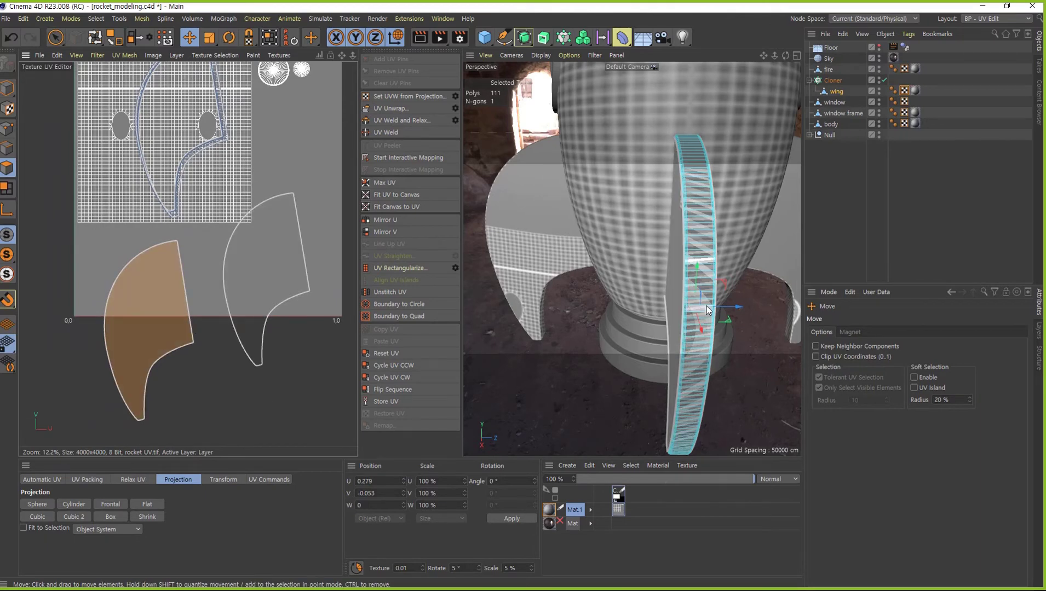
{"action": "scroll", "coordinate": [675, 305], "scroll_direction": "down", "scroll_amount": 3}
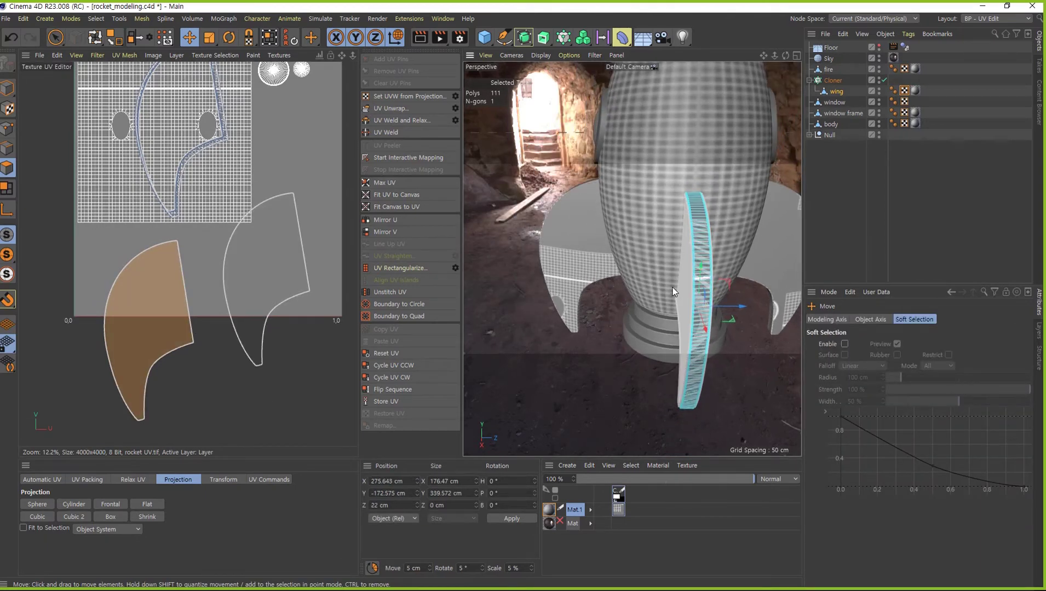
In Front view, select both wing islands and apply Frontal projection
{"action": "key", "text": "F4"}
{"action": "scroll", "coordinate": [620, 366], "scroll_direction": "down", "scroll_amount": 5}
{"action": "scroll", "coordinate": [620, 366], "scroll_direction": "up", "scroll_amount": 2}
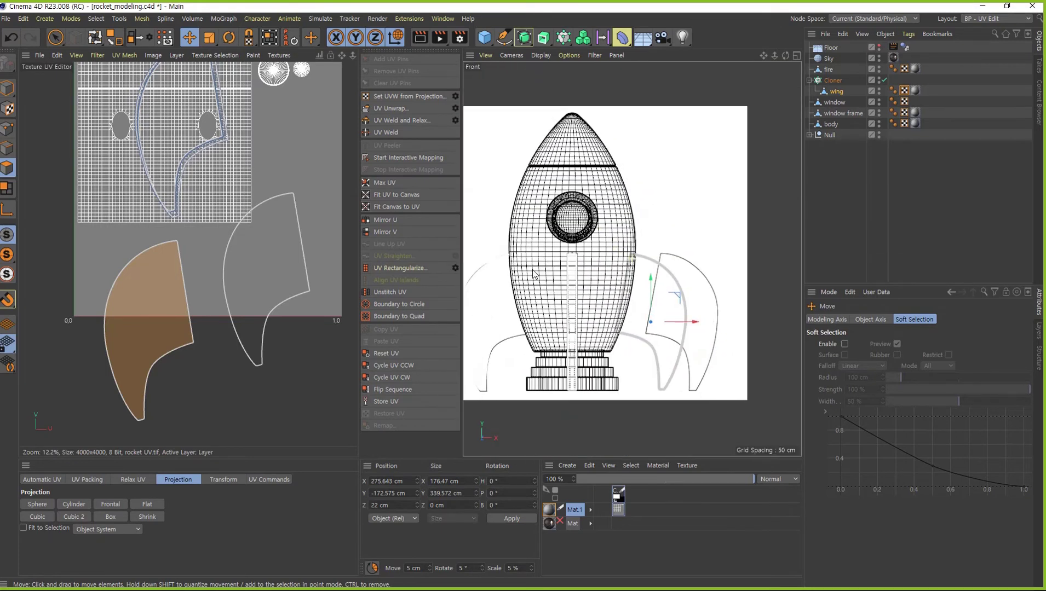
{"action": "scroll", "coordinate": [656, 330], "scroll_direction": "up", "scroll_amount": 2}
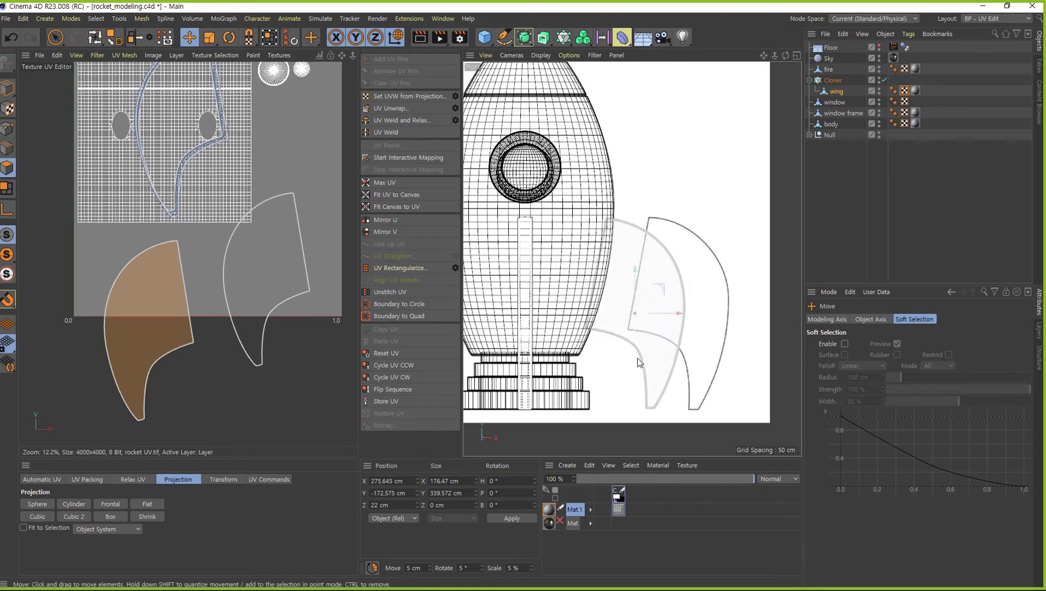
{"action": "left_click", "coordinate": [251, 273], "text": "shift"}
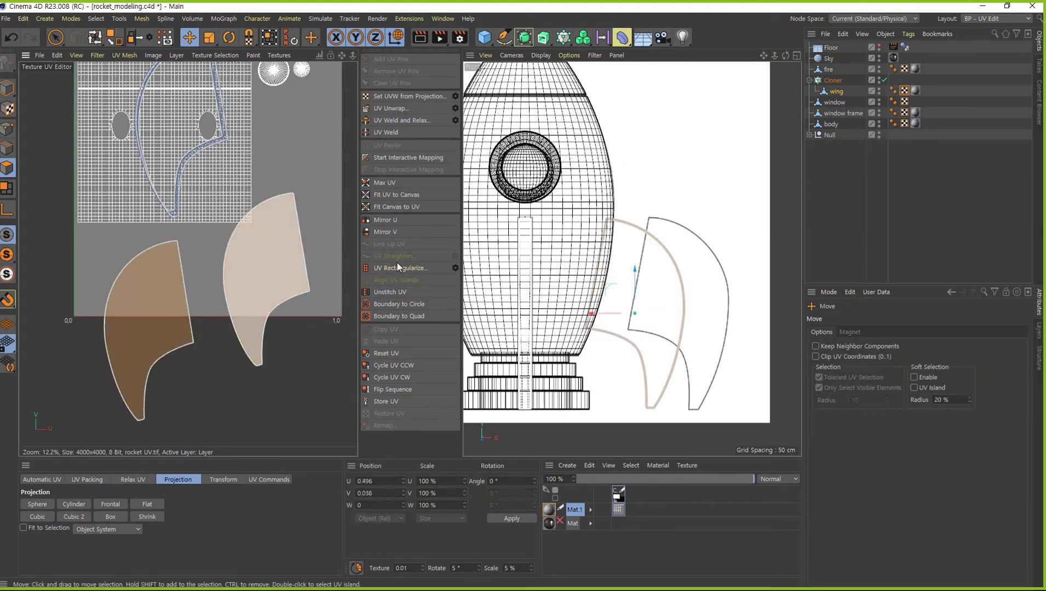
{"action": "middle_click_drag", "start_coordinate": [638, 358], "coordinate": [645, 349], "text": "alt"}
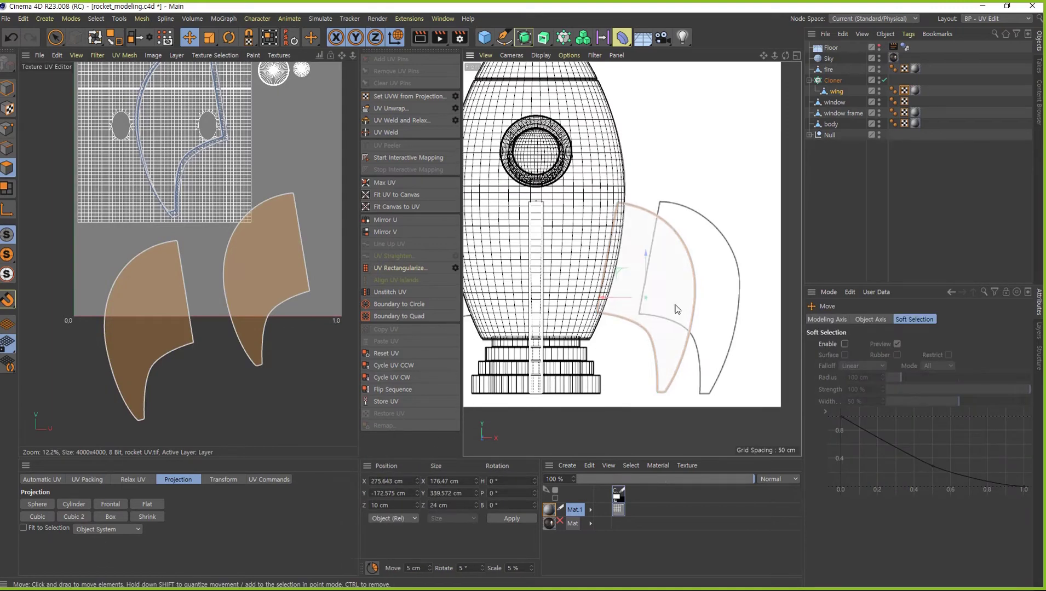
{"action": "left_click", "coordinate": [115, 505]}
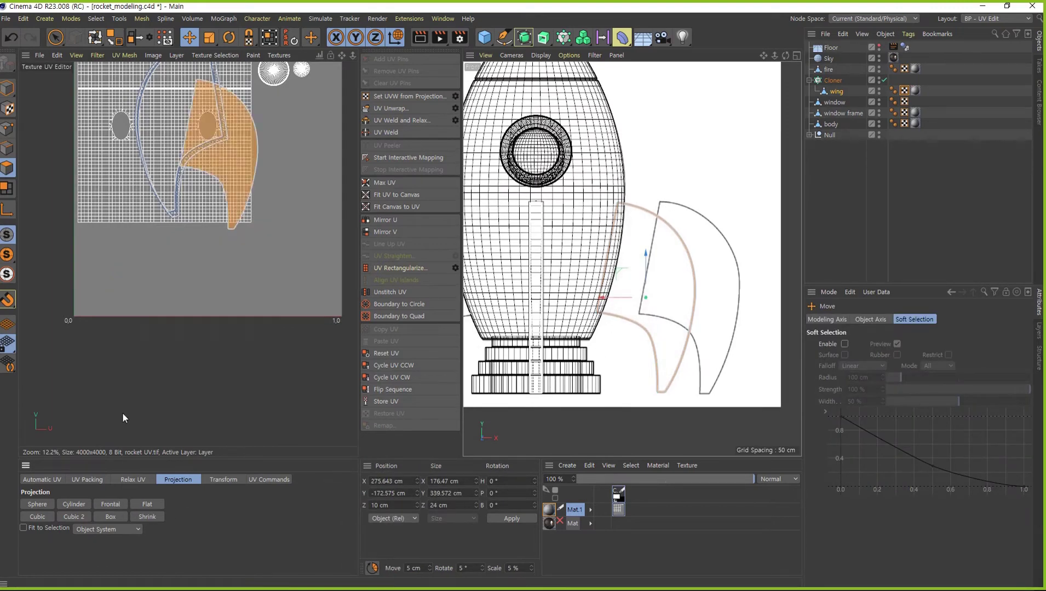
Park the wing island below the texture square and show the window frame's UVs
{"action": "left_click_drag", "start_coordinate": [288, 282], "coordinate": [303, 342]}
{"action": "scroll", "coordinate": [281, 344], "scroll_direction": "down", "scroll_amount": 2}
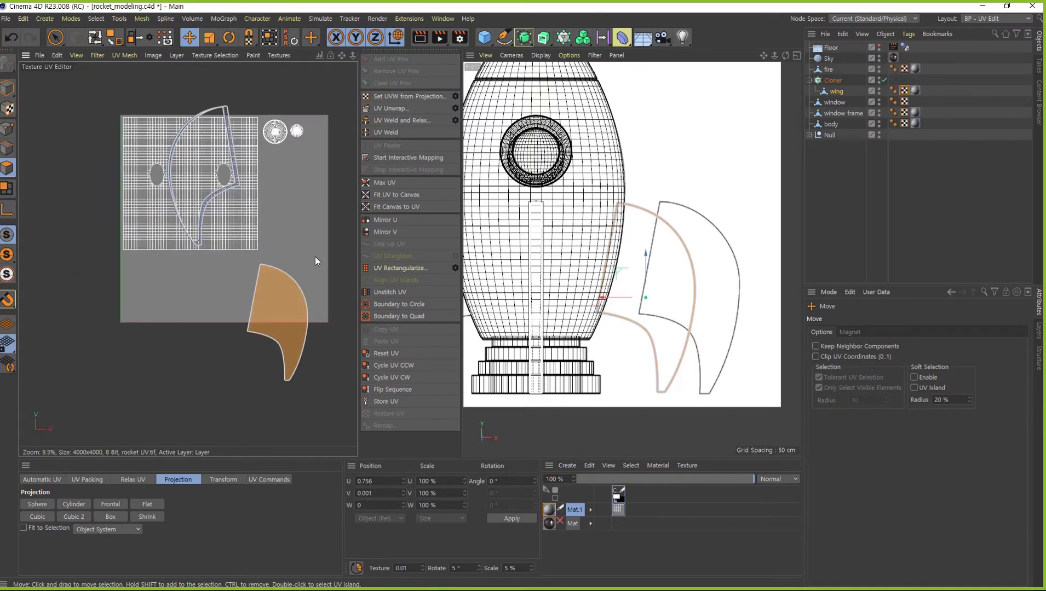
{"action": "left_click_drag", "start_coordinate": [284, 303], "coordinate": [297, 372]}
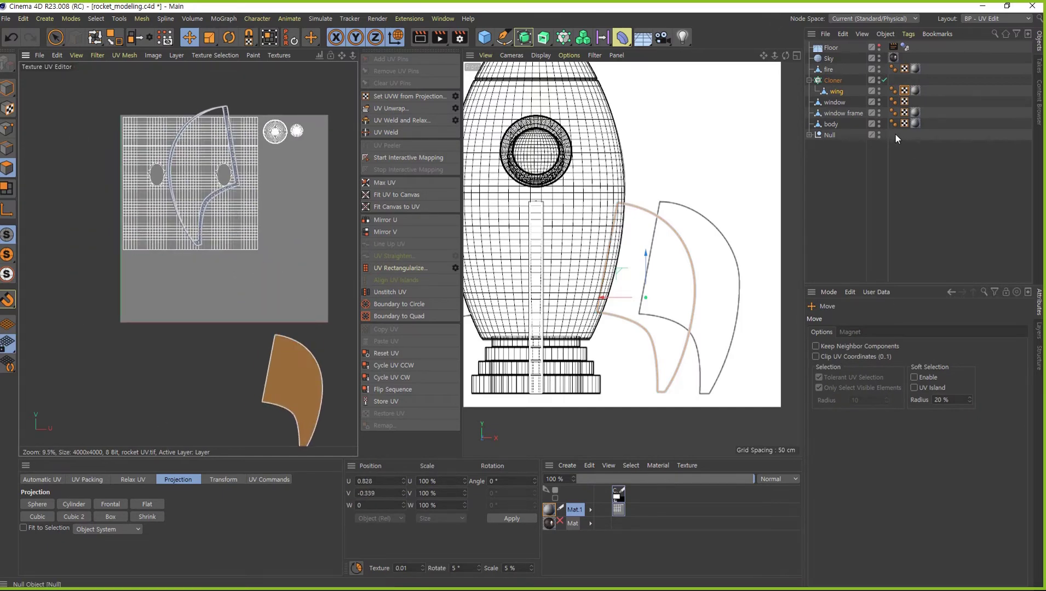
{"action": "left_click", "coordinate": [837, 113]}
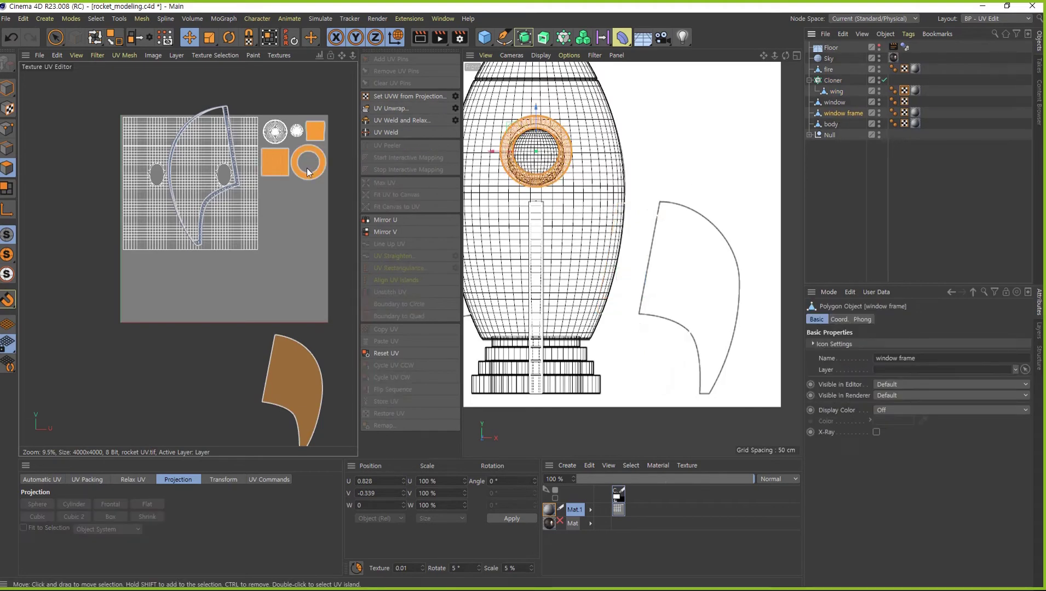
Open the texture's Layers window with Shift+F4 and add a new layer
{"action": "right_click_drag", "start_coordinate": [294, 190], "coordinate": [365, 299], "text": "alt"}
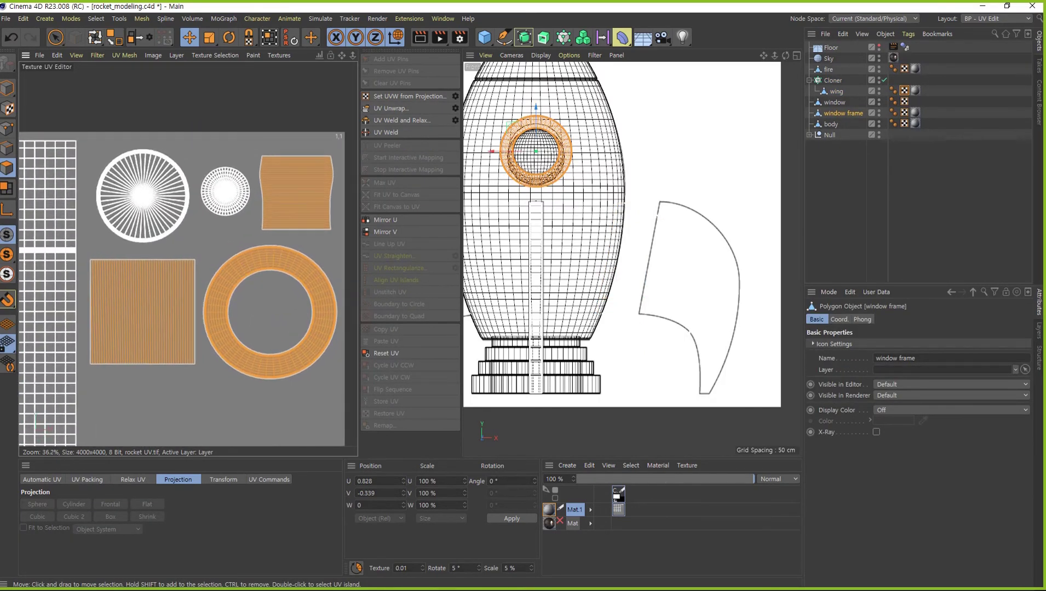
{"action": "key", "text": "shift+F4"}
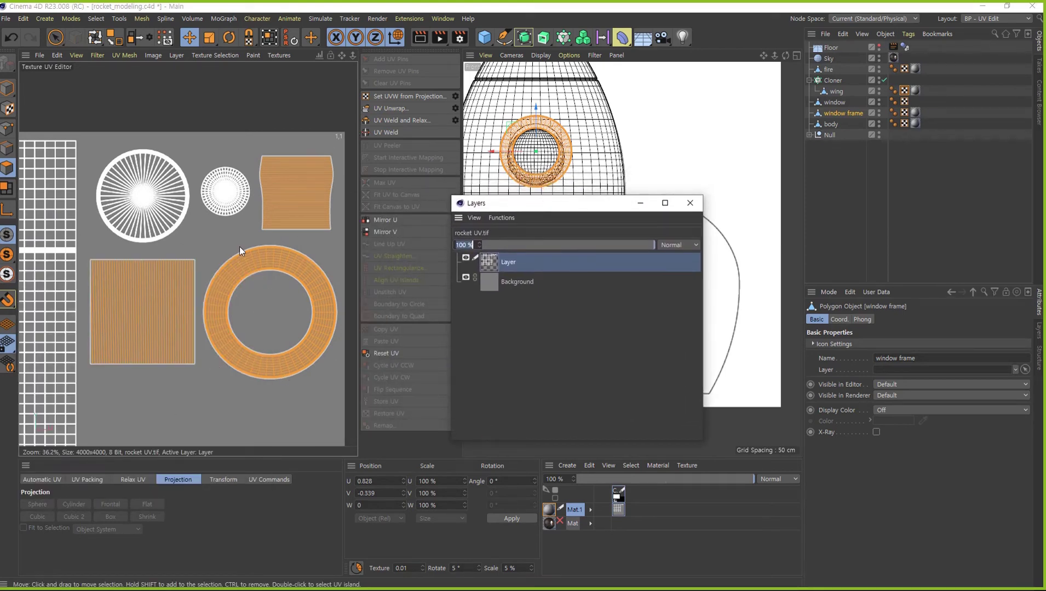
{"action": "left_click", "coordinate": [175, 57]}
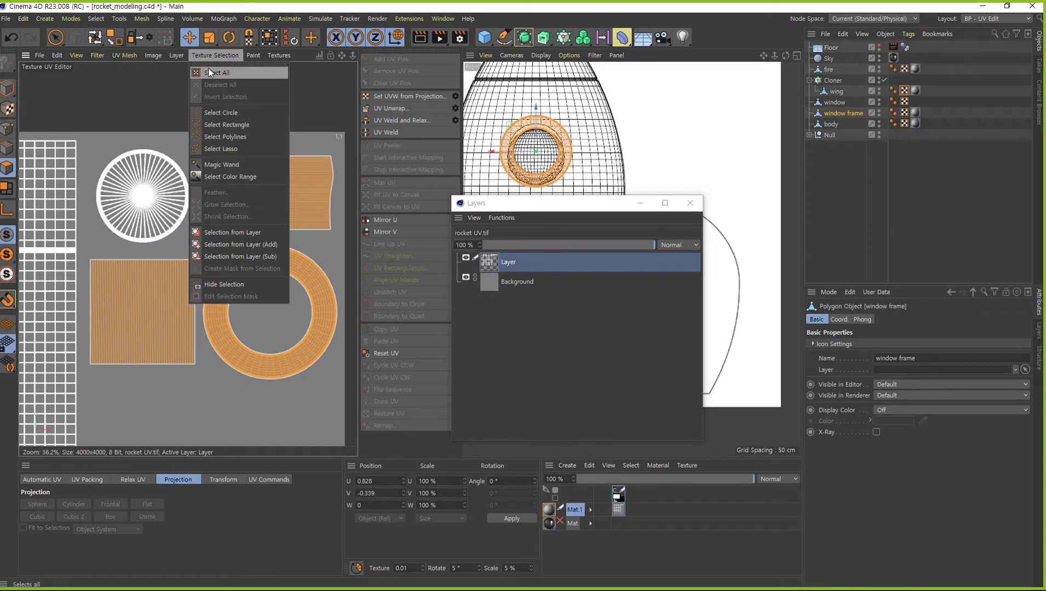
{"action": "left_click", "coordinate": [182, 58]}
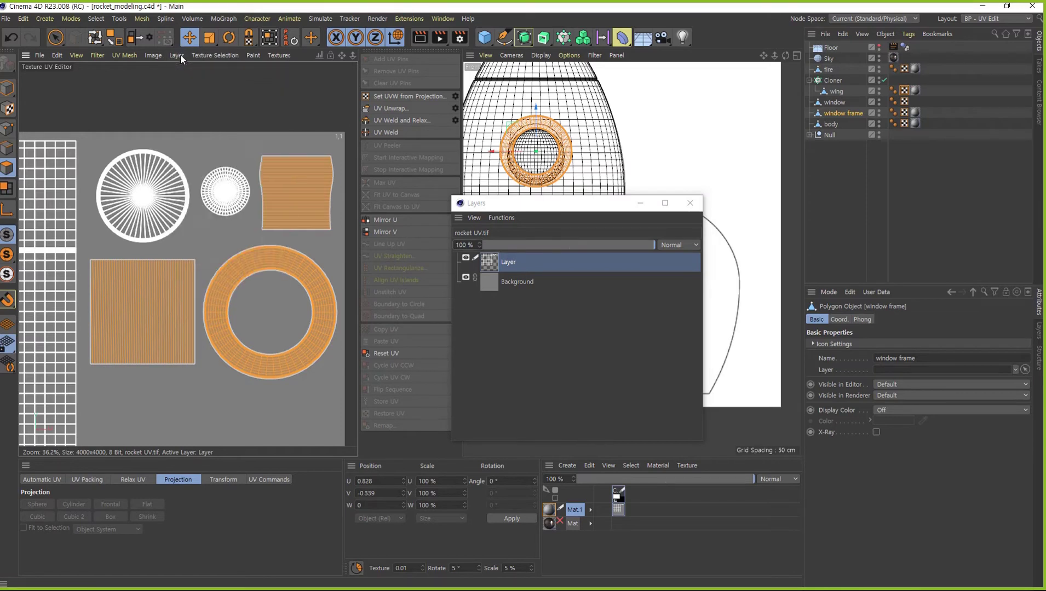
{"action": "left_click", "coordinate": [177, 58]}
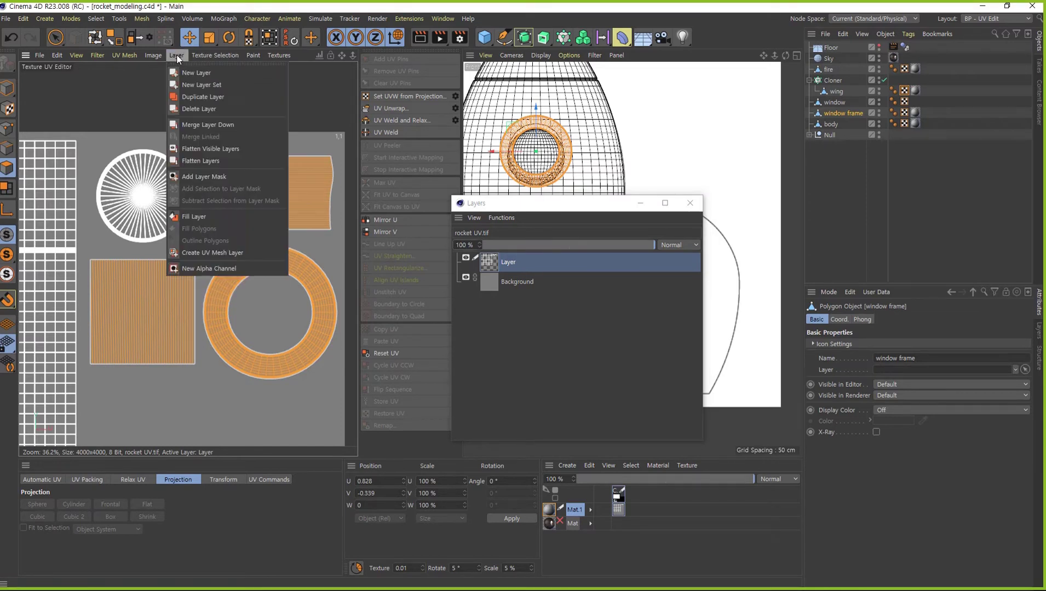
{"action": "left_click", "coordinate": [191, 70]}
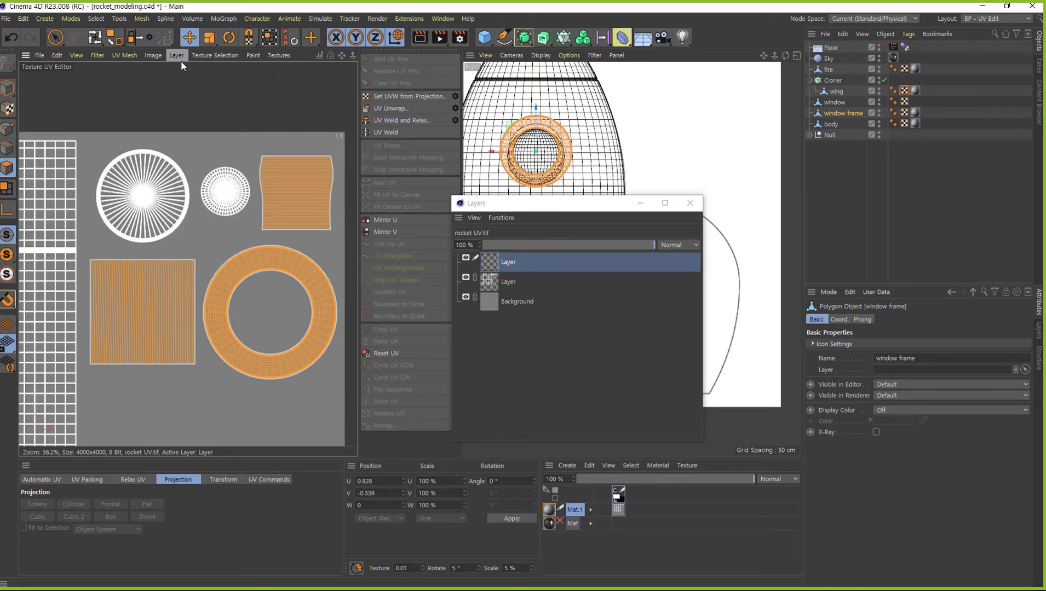
Create a UV Mesh Layer and Outline Polygons for the window frame's UVW tag
{"action": "left_click", "coordinate": [181, 60]}
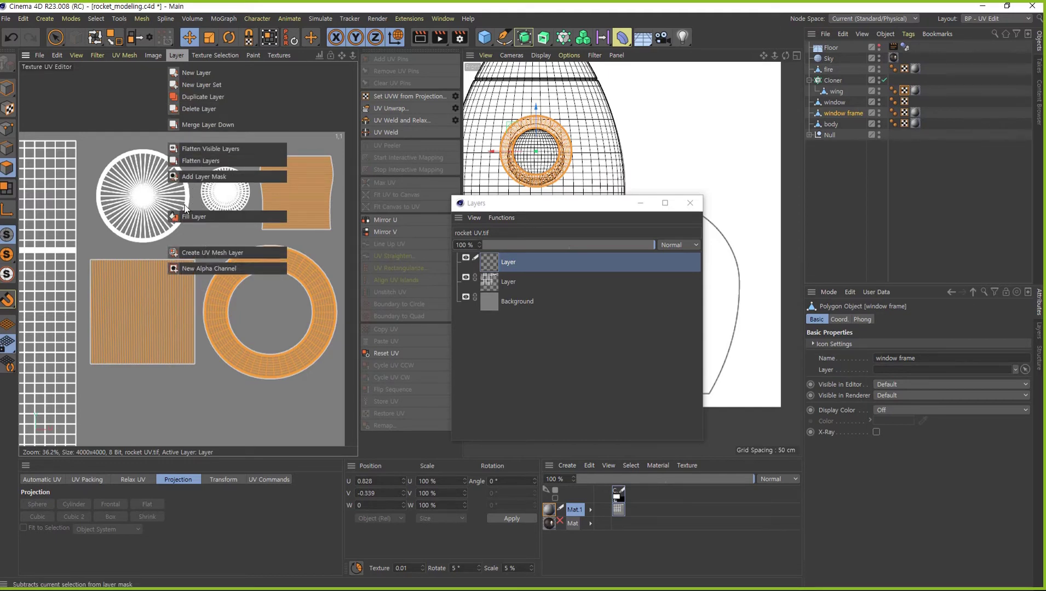
{"action": "left_click", "coordinate": [201, 252]}
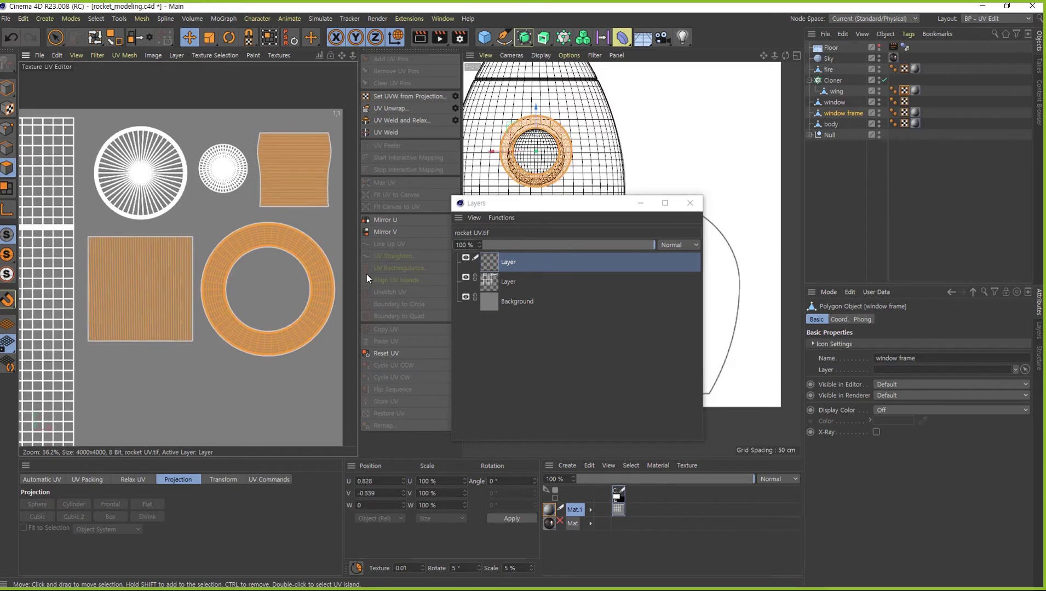
{"action": "left_click", "coordinate": [904, 112]}
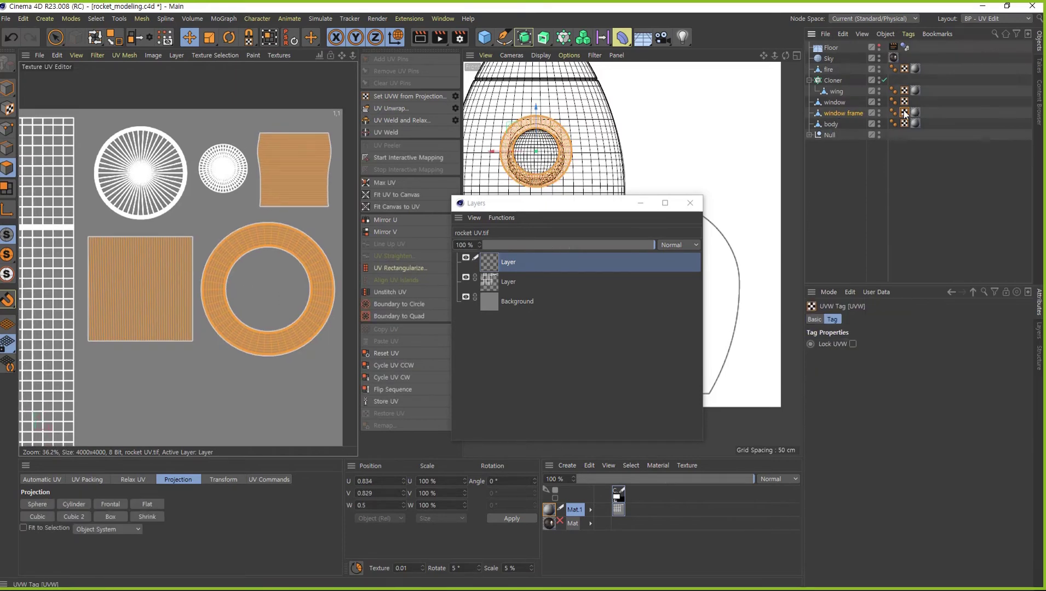
{"action": "left_click", "coordinate": [176, 55]}
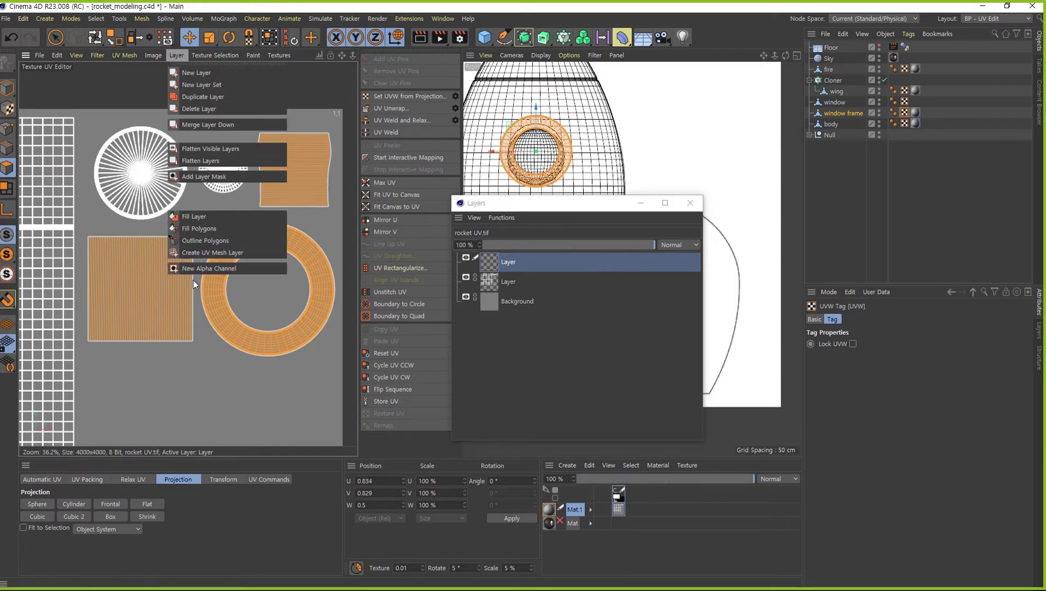
{"action": "left_click", "coordinate": [210, 239]}
{"action": "scroll", "coordinate": [261, 393], "scroll_direction": "down", "scroll_amount": 2}
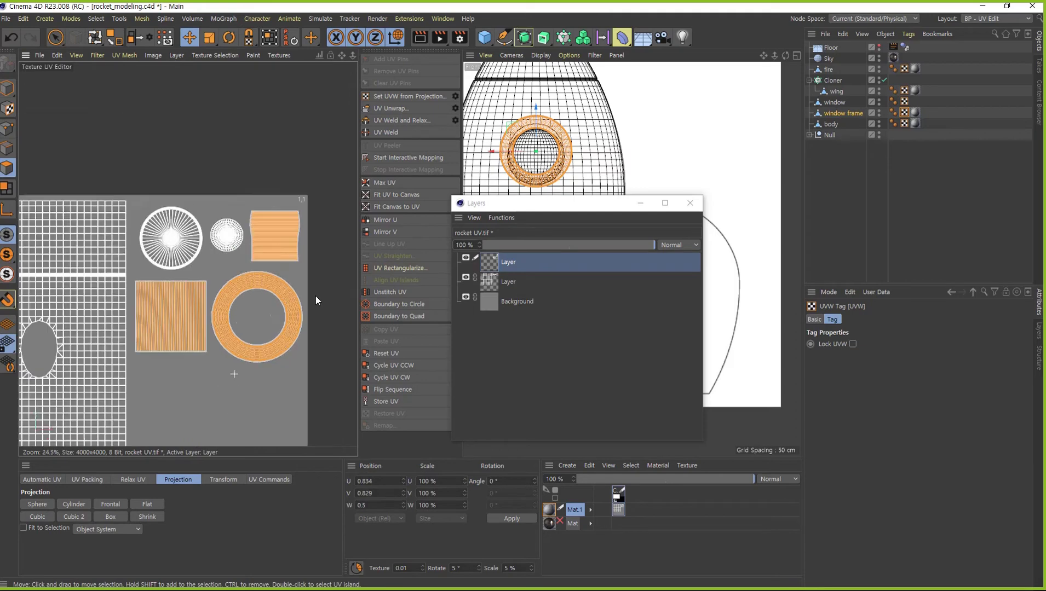
{"action": "scroll", "coordinate": [250, 378], "scroll_direction": "down", "scroll_amount": 2}
{"action": "scroll", "coordinate": [258, 374], "scroll_direction": "down", "scroll_amount": 2}
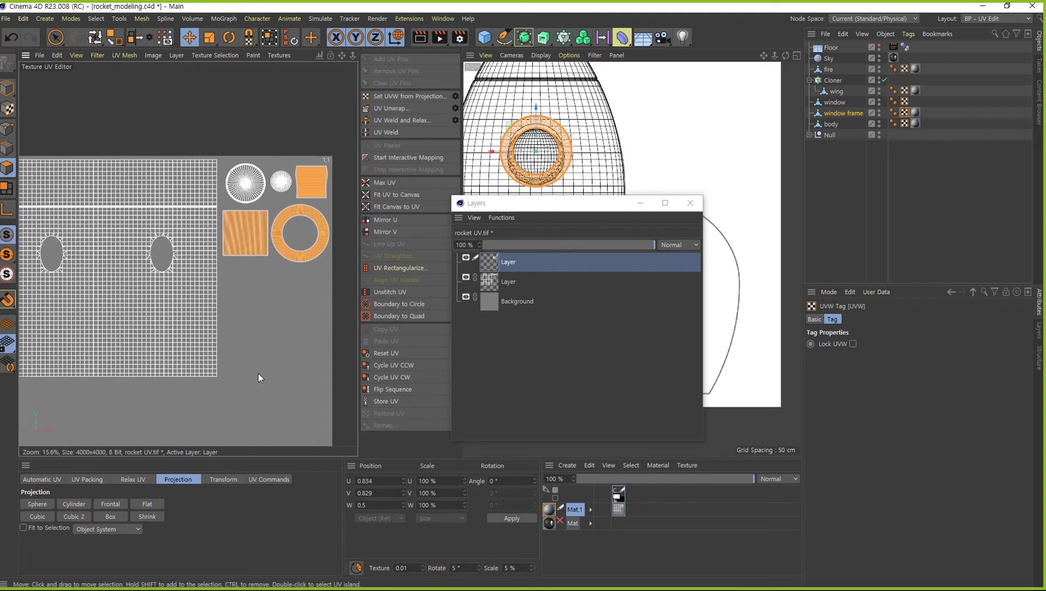
Select the wing object and move its peach UV island up into the UV square
{"action": "left_click", "coordinate": [836, 92]}
{"action": "left_click", "coordinate": [905, 91]}
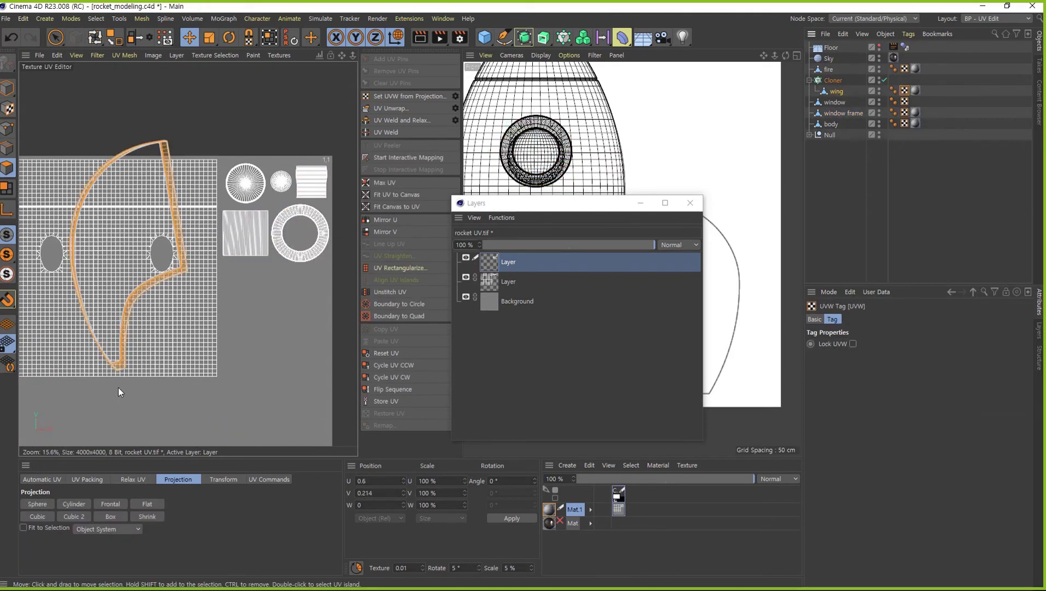
{"action": "scroll", "coordinate": [126, 375], "scroll_direction": "down", "scroll_amount": 2}
{"action": "scroll", "coordinate": [170, 392], "scroll_direction": "down", "scroll_amount": 1}
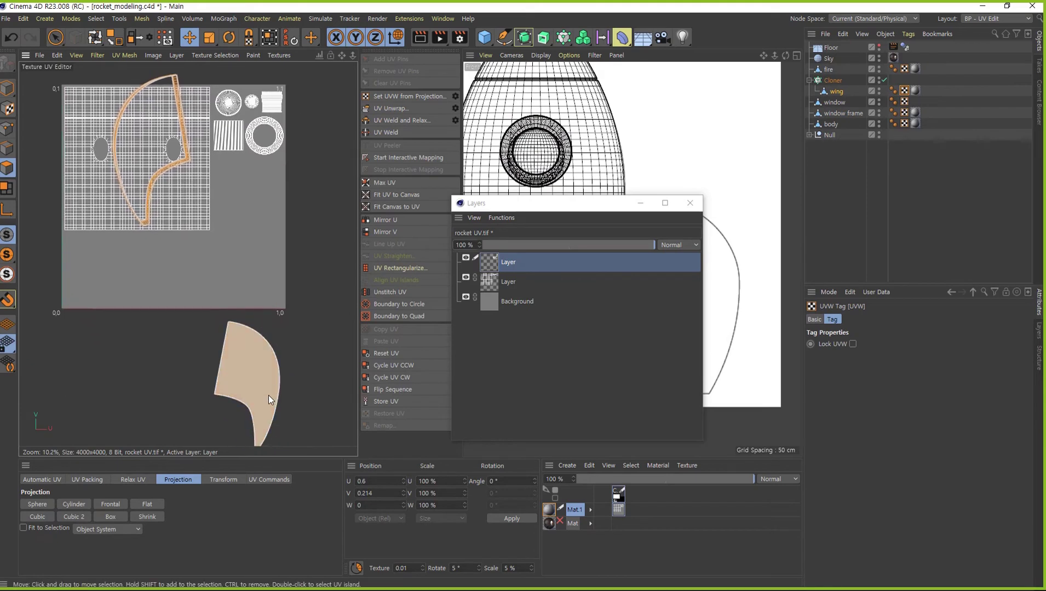
{"action": "left_click", "coordinate": [290, 352]}
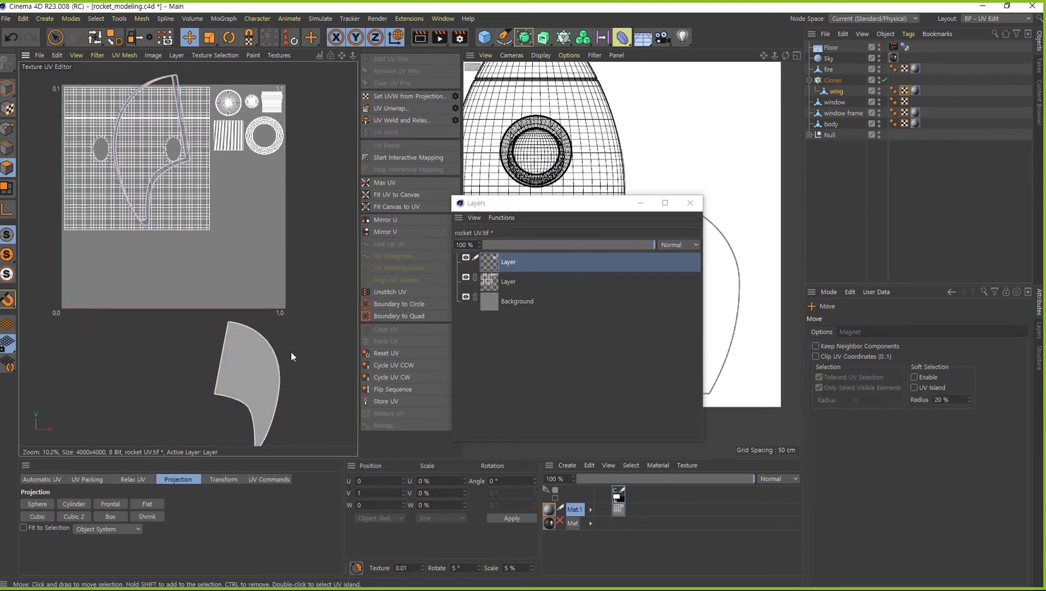
{"action": "left_click", "coordinate": [261, 399]}
{"action": "left_click_drag", "start_coordinate": [247, 397], "coordinate": [246, 239]}
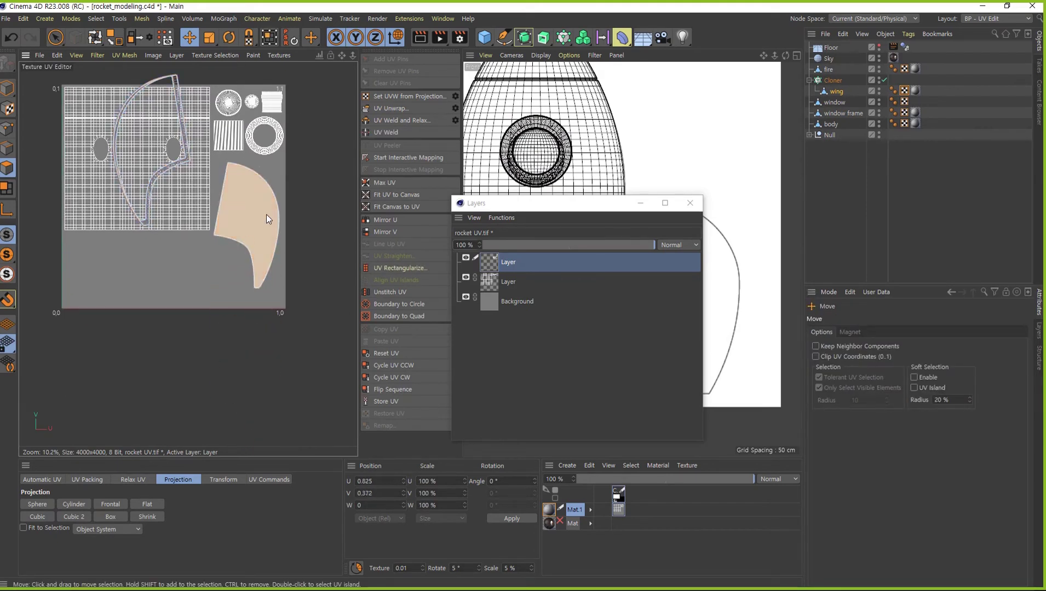
Shrink the wing island beside the round islands and move the Layers window aside
{"action": "key", "text": "t"}
{"action": "left_click_drag", "start_coordinate": [263, 197], "coordinate": [157, 263]}
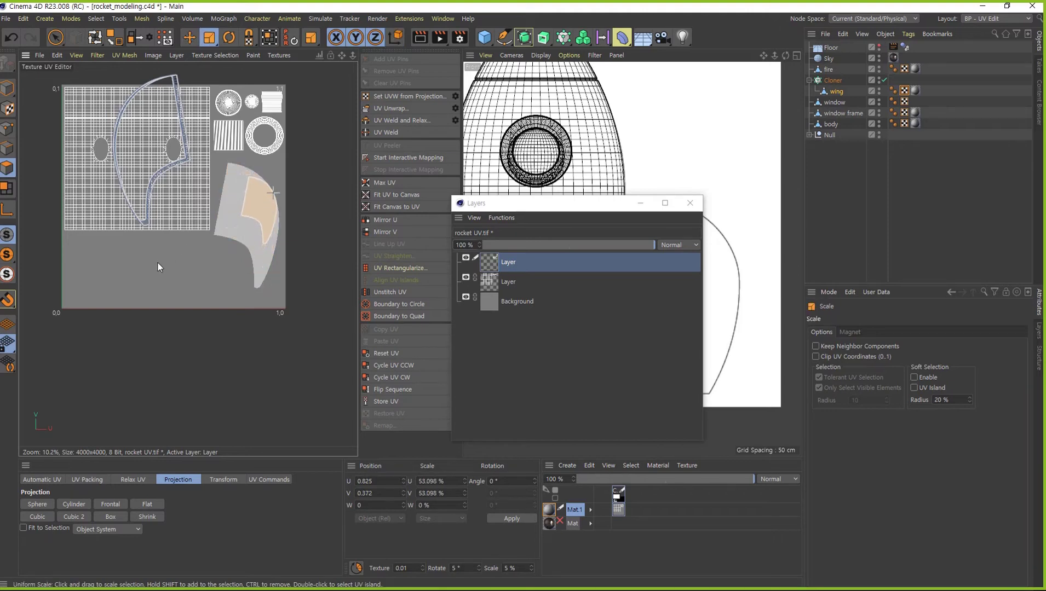
{"action": "key", "text": "e"}
{"action": "left_click_drag", "start_coordinate": [268, 212], "coordinate": [253, 195]}
{"action": "middle_click_drag", "start_coordinate": [194, 293], "coordinate": [254, 291]}
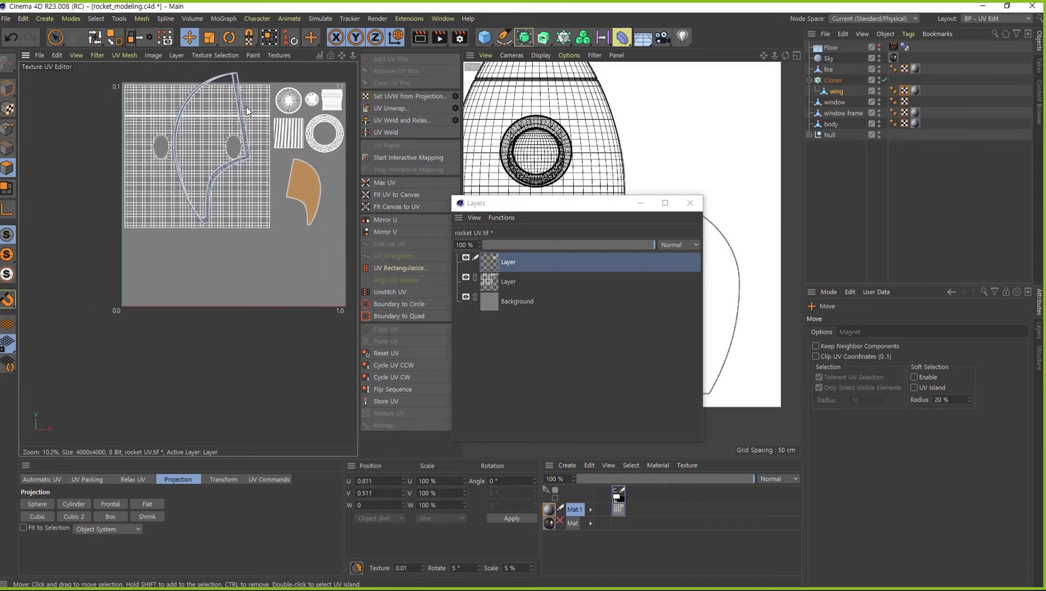
{"action": "mouse_move", "coordinate": [568, 207]}
{"action": "left_mouse_down"}
{"action": "mouse_move", "coordinate": [308, 303]}
{"action": "mouse_move", "coordinate": [287, 329]}
{"action": "left_mouse_up"}
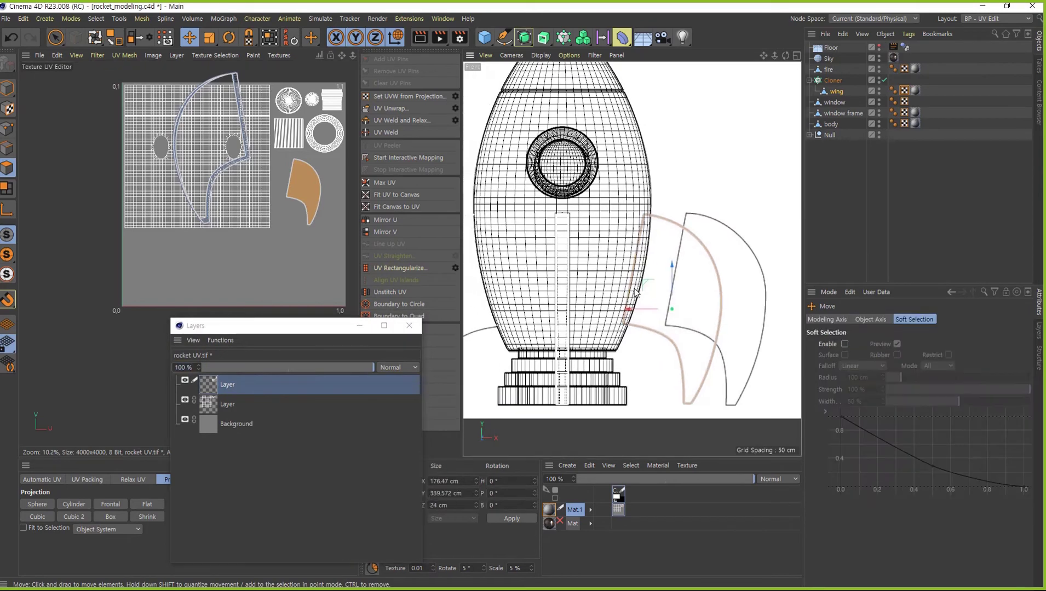
In Perspective view, pick a seam edge on the wing's side strip and UV Unwrap it
{"action": "key", "text": "F1"}
{"action": "mouse_move", "coordinate": [671, 253]}
{"action": "left_mouse_down", "text": "alt"}
{"action": "mouse_move", "coordinate": [638, 311]}
{"action": "mouse_move", "coordinate": [646, 298]}
{"action": "left_mouse_up", "text": "alt"}
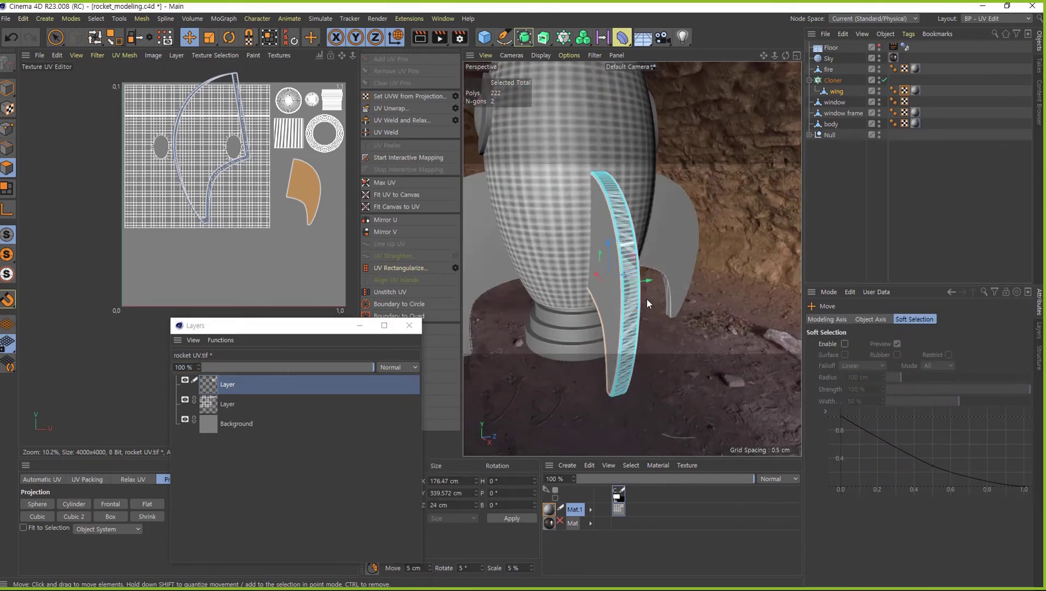
{"action": "scroll", "coordinate": [643, 300], "scroll_direction": "up", "scroll_amount": 5}
{"action": "scroll", "coordinate": [216, 159], "scroll_direction": "up", "scroll_amount": 3}
{"action": "scroll", "coordinate": [217, 147], "scroll_direction": "up", "scroll_amount": 6}
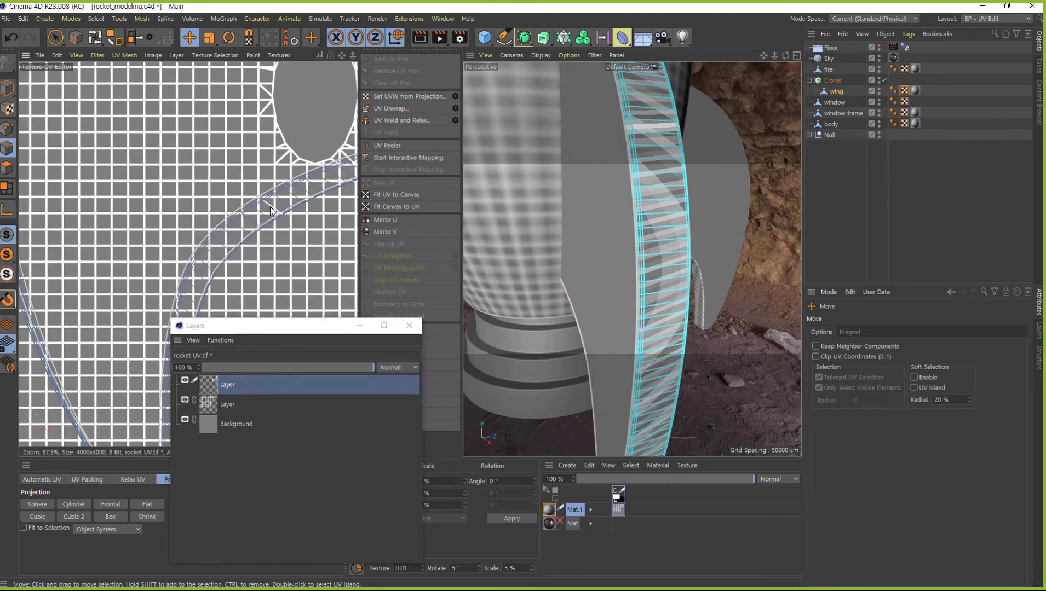
{"action": "left_click_drag", "start_coordinate": [261, 210], "coordinate": [282, 216]}
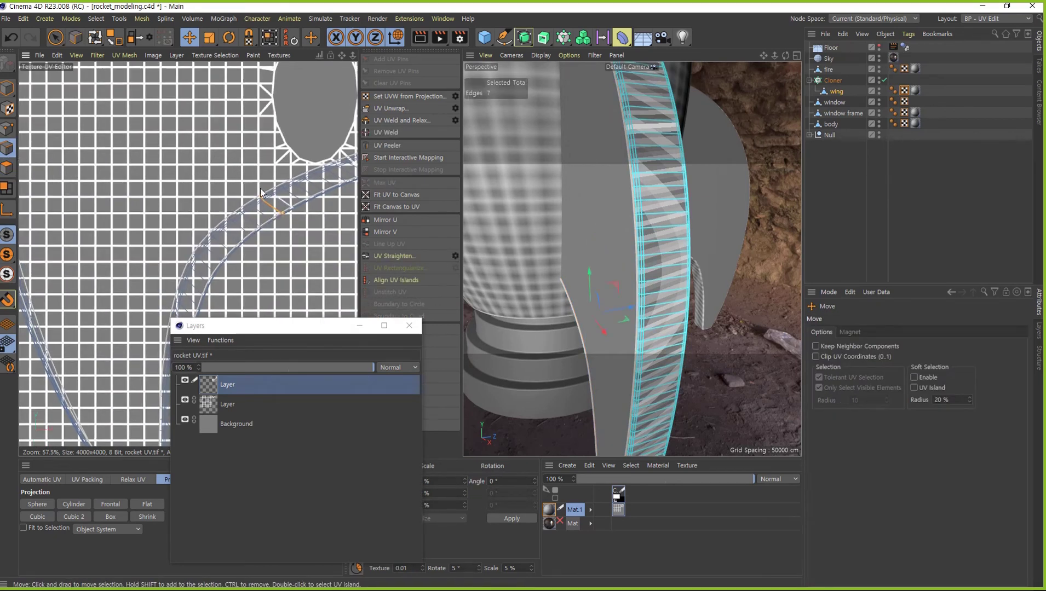
{"action": "left_click", "coordinate": [253, 203]}
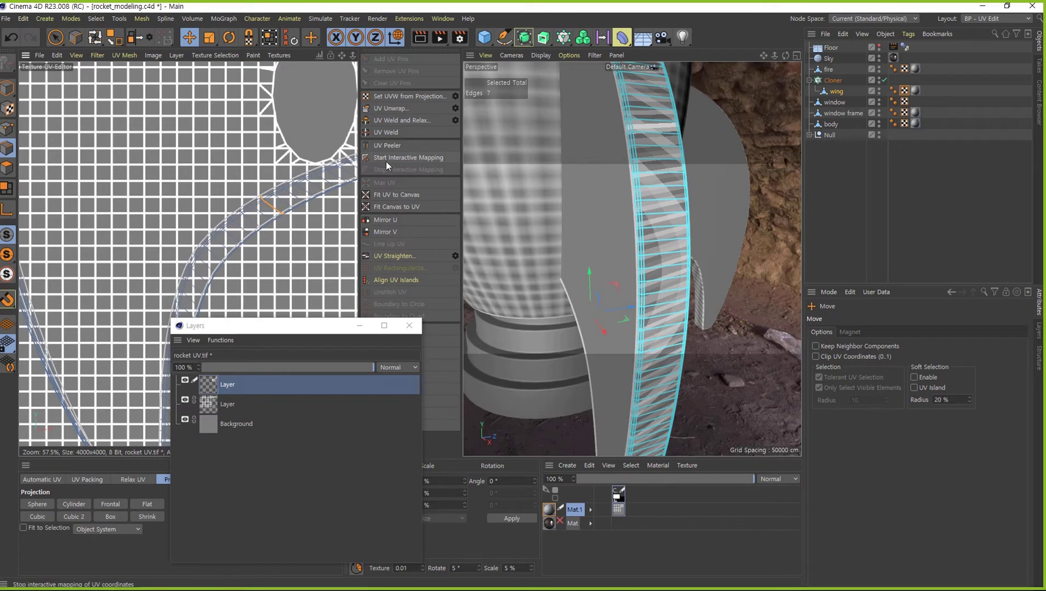
{"action": "left_click", "coordinate": [397, 108]}
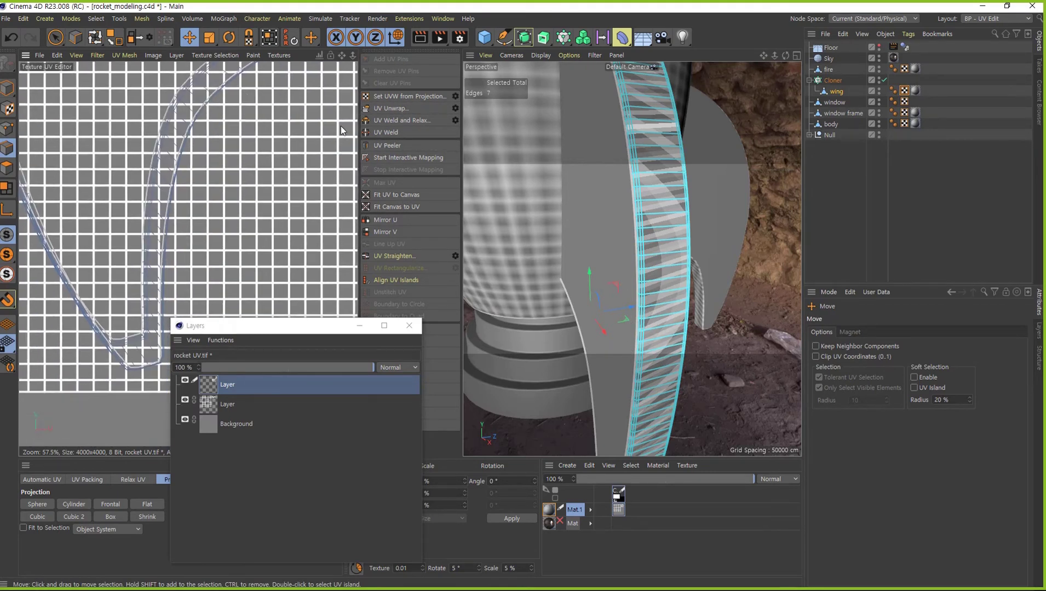
Orbit along the wing's edge and select another wing edge to cut as a seam
{"action": "scroll", "coordinate": [637, 189], "scroll_direction": "down", "scroll_amount": 5}
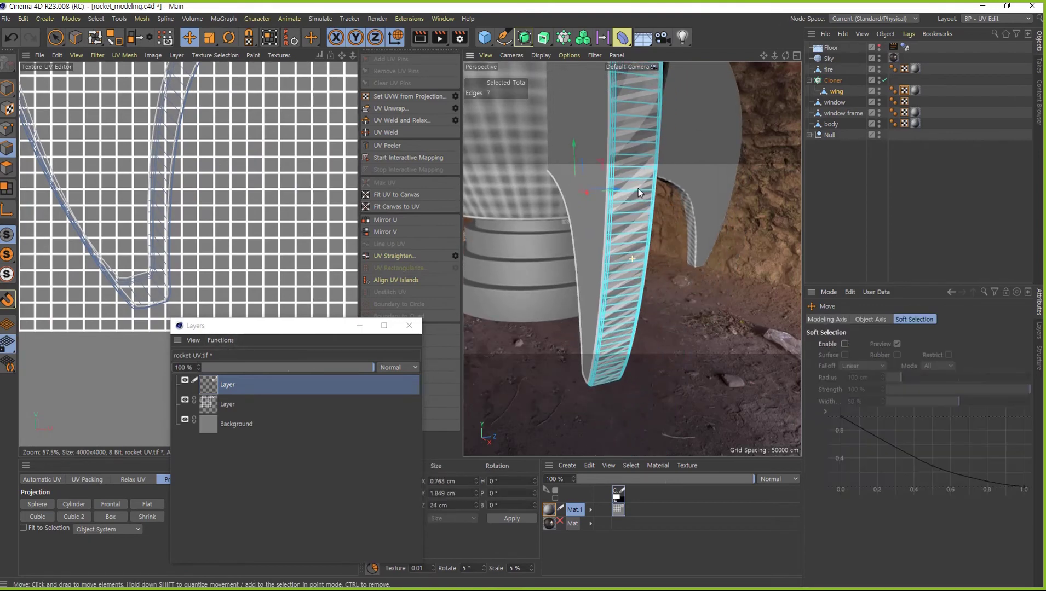
{"action": "scroll", "coordinate": [600, 238], "scroll_direction": "down", "scroll_amount": 3}
{"action": "mouse_move", "coordinate": [599, 239]}
{"action": "left_mouse_down", "text": "alt"}
{"action": "mouse_move", "coordinate": [690, 188]}
{"action": "mouse_move", "coordinate": [627, 322]}
{"action": "left_mouse_up", "text": "alt"}
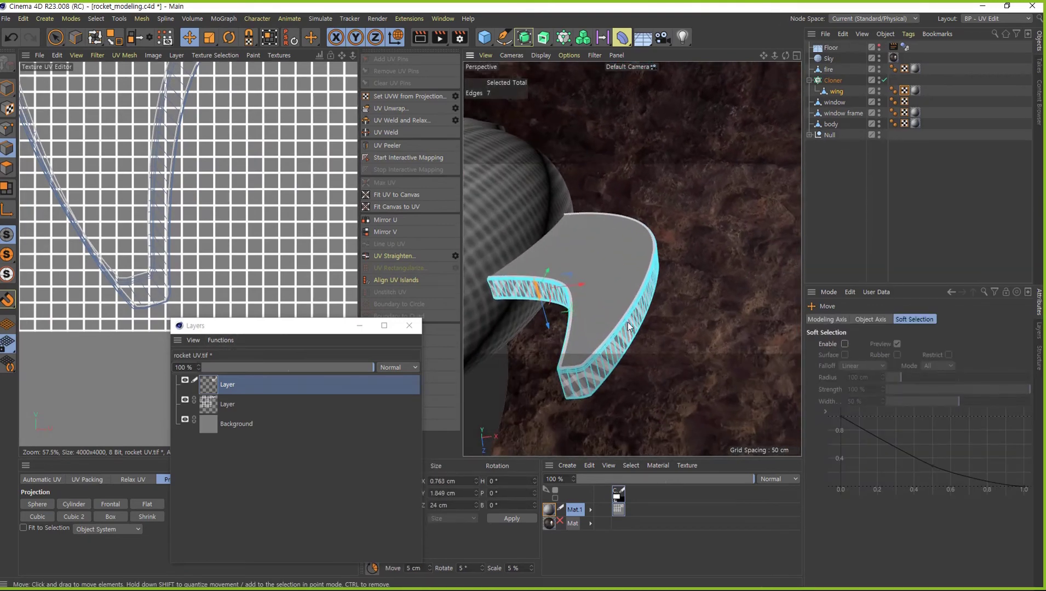
{"action": "scroll", "coordinate": [593, 378], "scroll_direction": "up", "scroll_amount": 3}
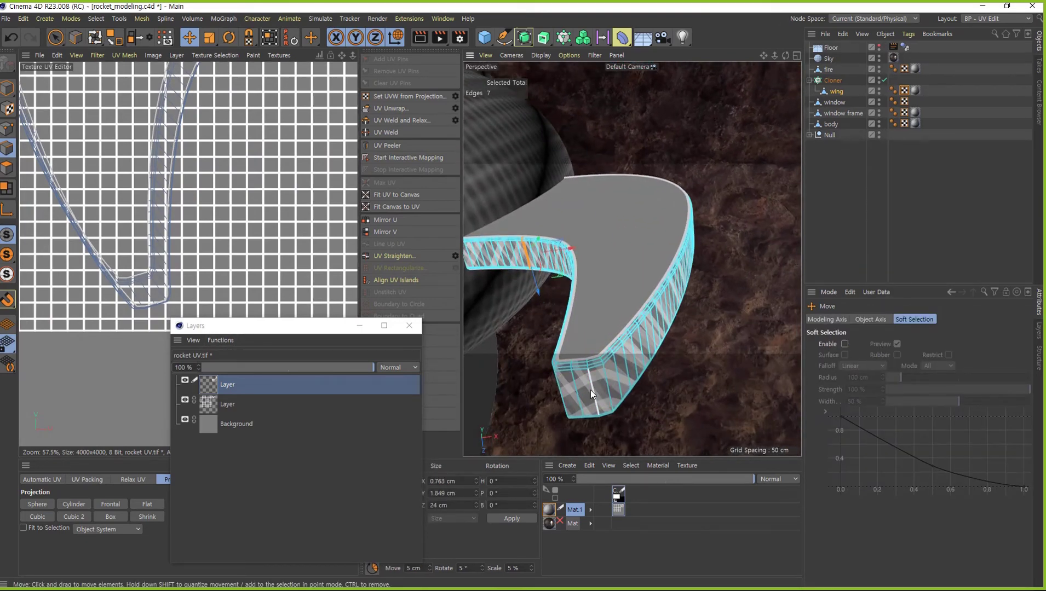
{"action": "scroll", "coordinate": [590, 390], "scroll_direction": "up", "scroll_amount": 3}
{"action": "left_click_drag", "start_coordinate": [627, 297], "coordinate": [750, 376], "text": "alt"}
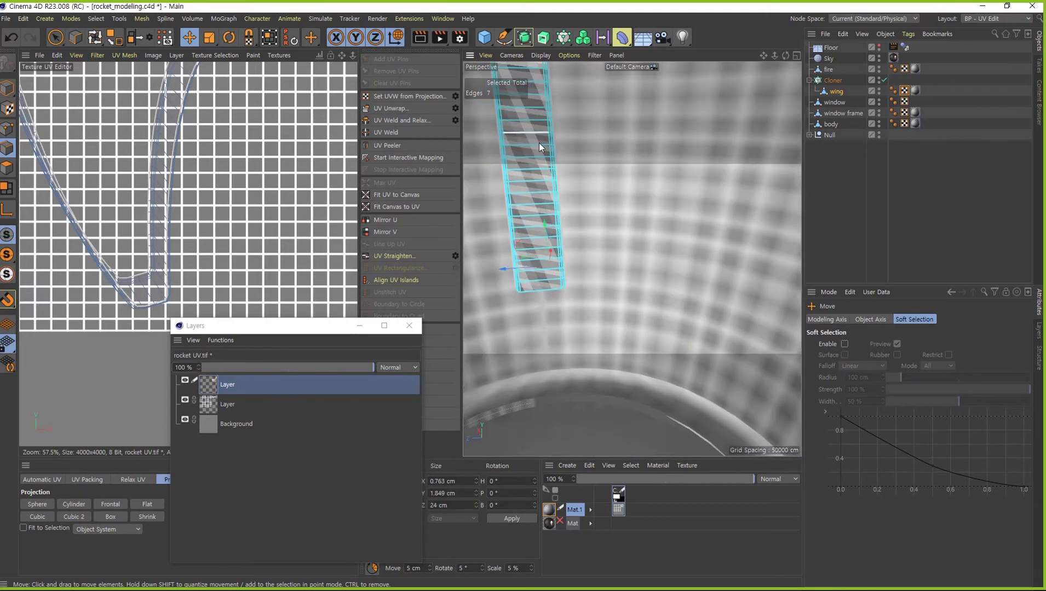
{"action": "left_click", "coordinate": [535, 169]}
Unwrap the strip along that seam and, in Polygon mode, move the long strip island near the canvas bottom
{"action": "left_click", "coordinate": [391, 108]}
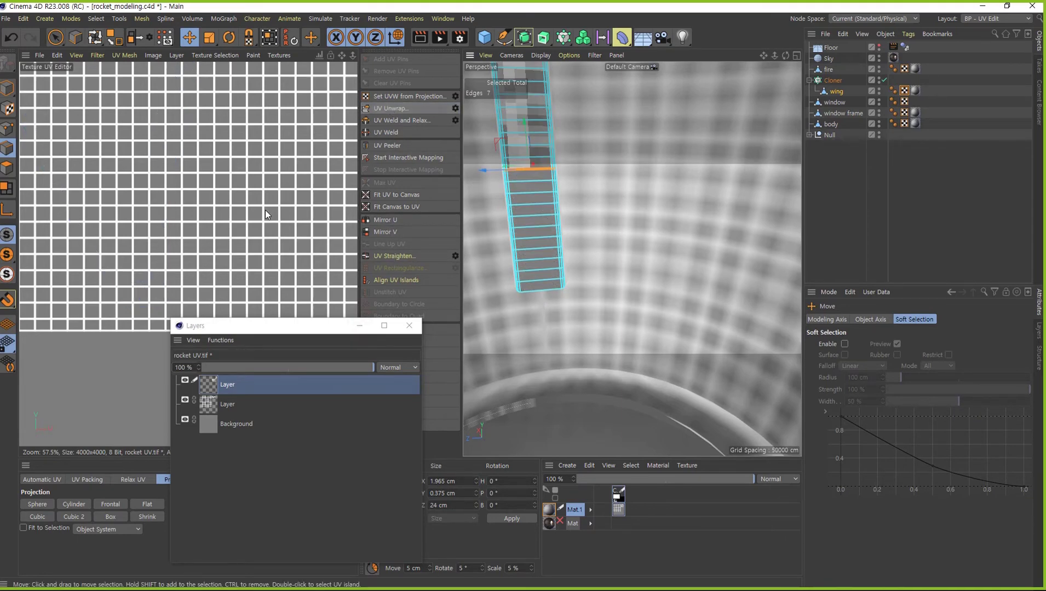
{"action": "scroll", "coordinate": [263, 274], "scroll_direction": "down", "scroll_amount": 5}
{"action": "scroll", "coordinate": [261, 300], "scroll_direction": "down", "scroll_amount": 2}
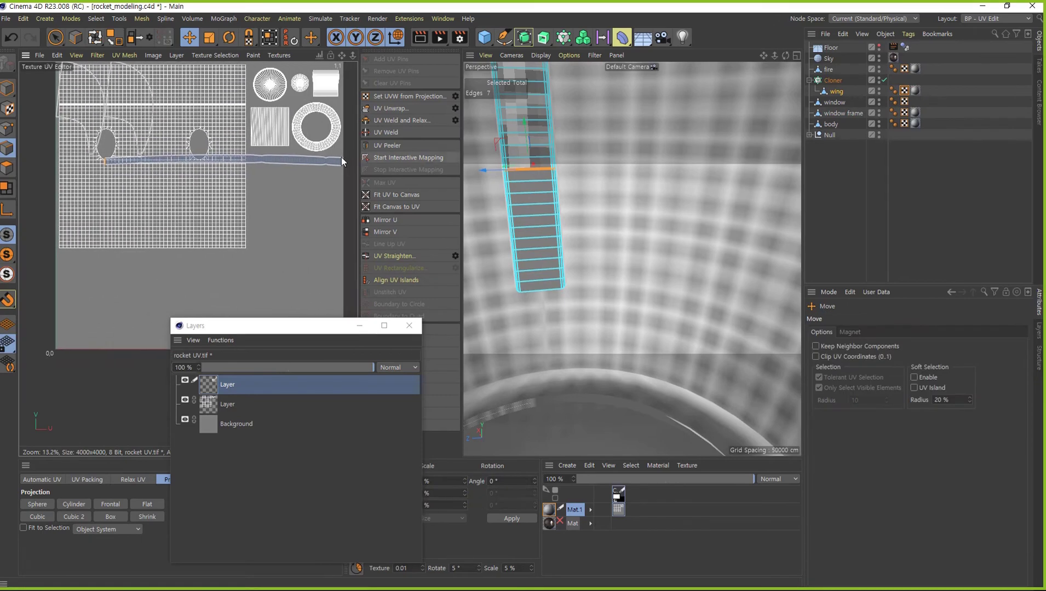
{"action": "middle_click_drag", "start_coordinate": [298, 227], "coordinate": [282, 130]}
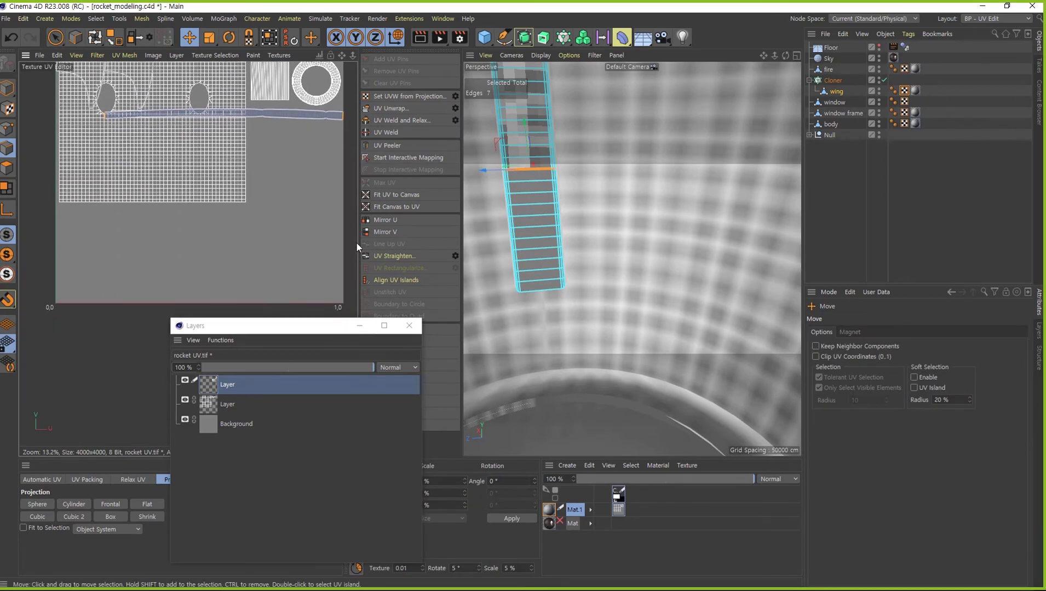
{"action": "left_click", "coordinate": [7, 168]}
{"action": "double_click", "coordinate": [311, 101]}
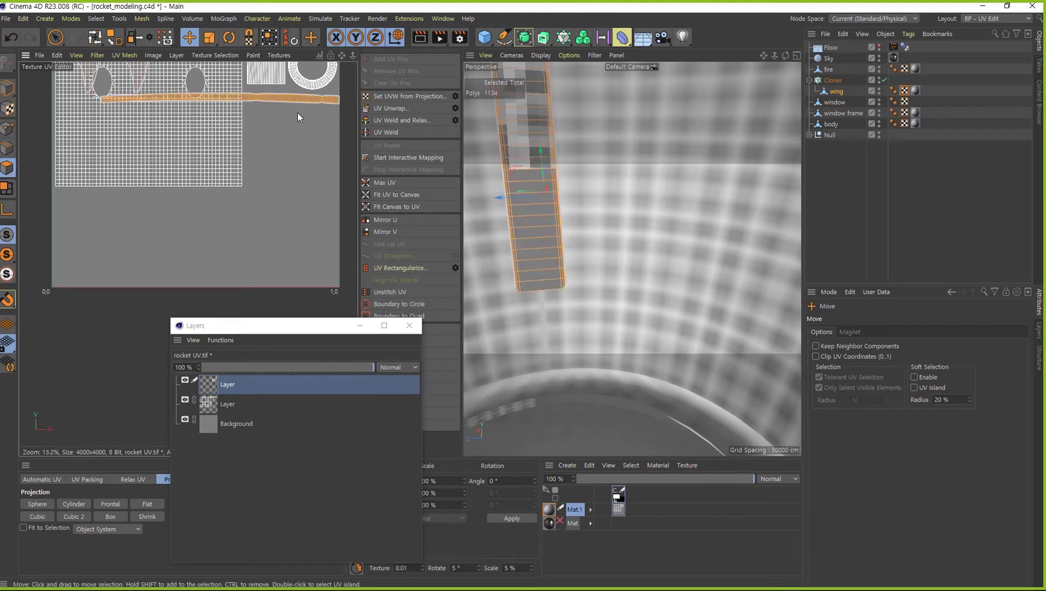
{"action": "left_click_drag", "start_coordinate": [299, 99], "coordinate": [278, 266]}
Move both wing shape islands to the lower-right area and scale them to fit
{"action": "middle_click_drag", "start_coordinate": [260, 216], "coordinate": [270, 325]}
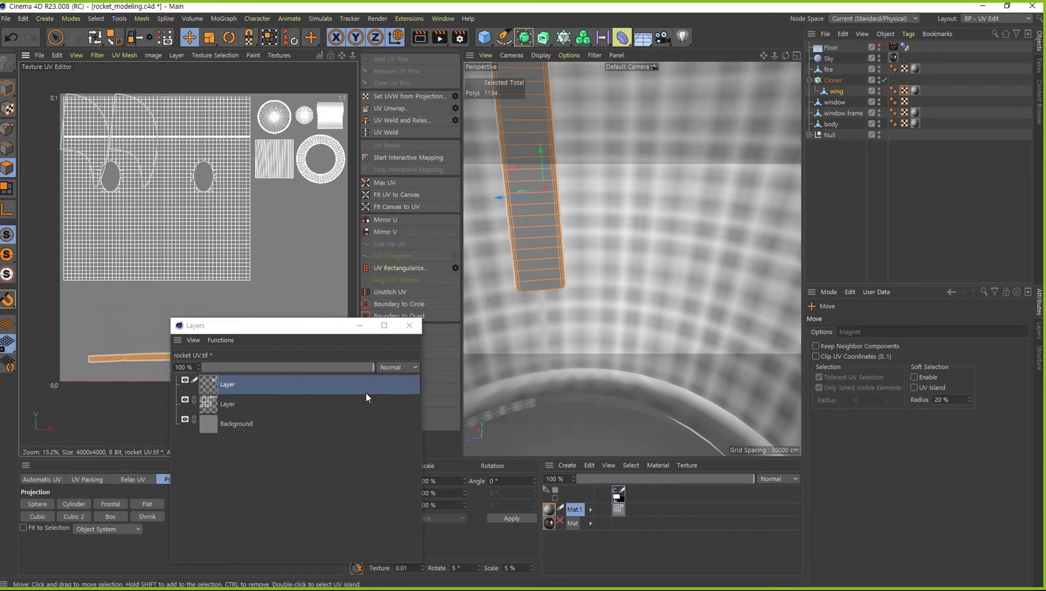
{"action": "double_click", "coordinate": [134, 142]}
{"action": "double_click", "coordinate": [103, 167], "text": "shift"}
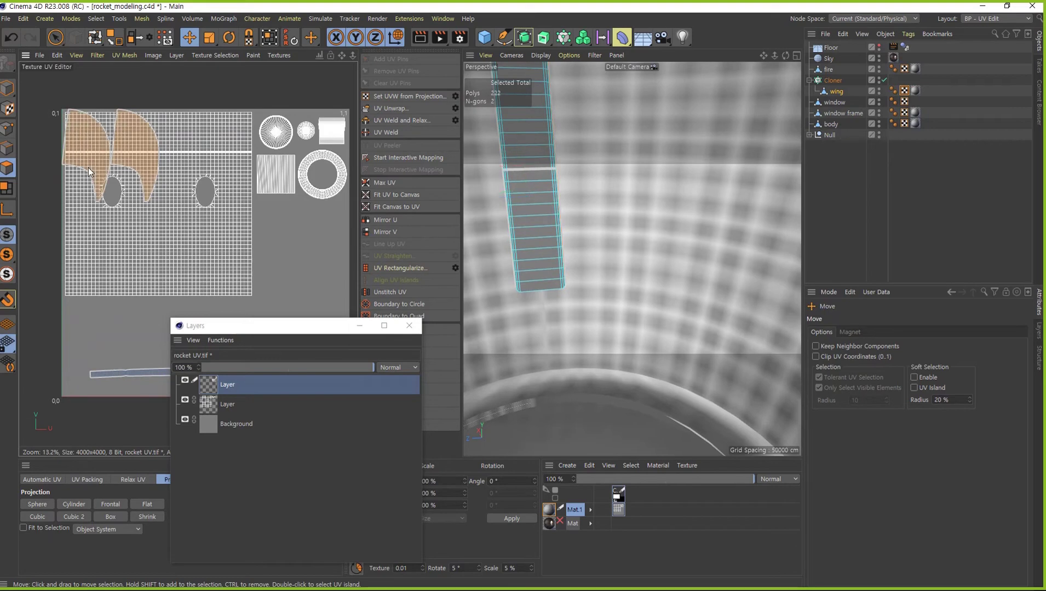
{"action": "scroll", "coordinate": [153, 164], "scroll_direction": "down", "scroll_amount": 2}
{"action": "middle_click_drag", "start_coordinate": [155, 148], "coordinate": [151, 132]}
{"action": "mouse_move", "coordinate": [150, 133]}
{"action": "left_mouse_down"}
{"action": "mouse_move", "coordinate": [305, 207]}
{"action": "mouse_move", "coordinate": [281, 216]}
{"action": "mouse_move", "coordinate": [298, 206]}
{"action": "mouse_move", "coordinate": [284, 197]}
{"action": "mouse_move", "coordinate": [301, 209]}
{"action": "left_mouse_up"}
{"action": "key", "text": "t"}
{"action": "key", "text": "e"}
{"action": "key", "text": "t"}
{"action": "key", "text": "e"}
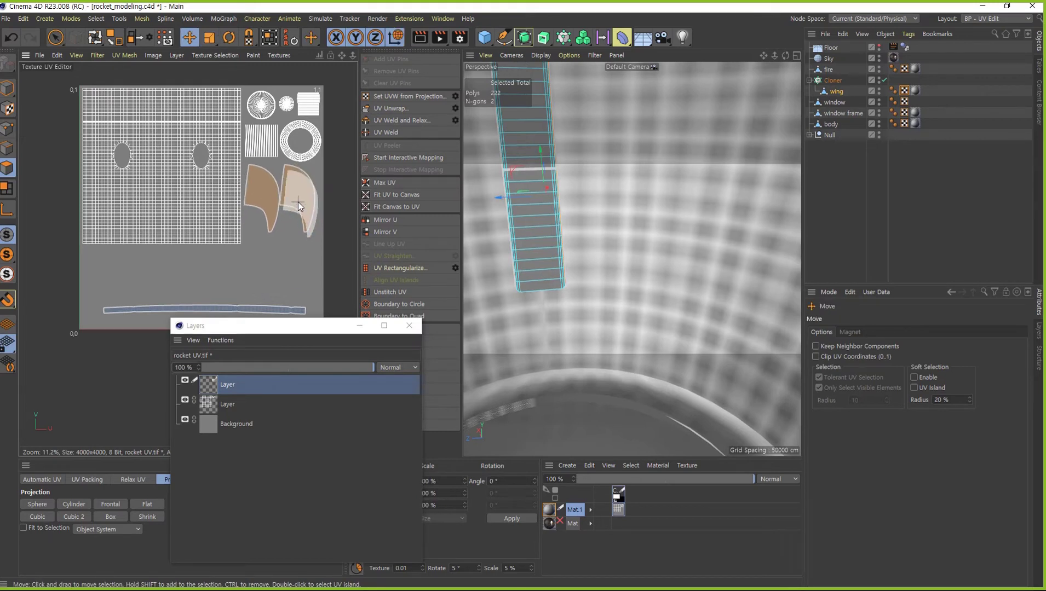
{"action": "left_click", "coordinate": [299, 244]}
Nudge the right wing island slightly rightward
{"action": "scroll", "coordinate": [299, 244], "scroll_direction": "up", "scroll_amount": 3}
{"action": "scroll", "coordinate": [269, 224], "scroll_direction": "up", "scroll_amount": 1}
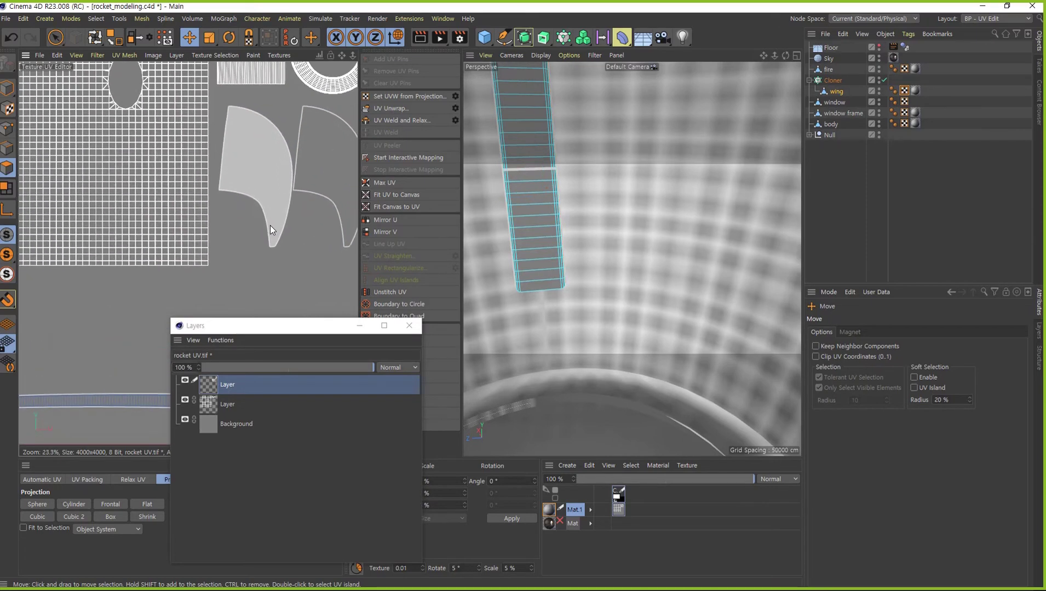
{"action": "scroll", "coordinate": [316, 172], "scroll_direction": "up", "scroll_amount": 1}
{"action": "left_click", "coordinate": [276, 190]}
{"action": "left_click_drag", "start_coordinate": [235, 261], "coordinate": [241, 260]}
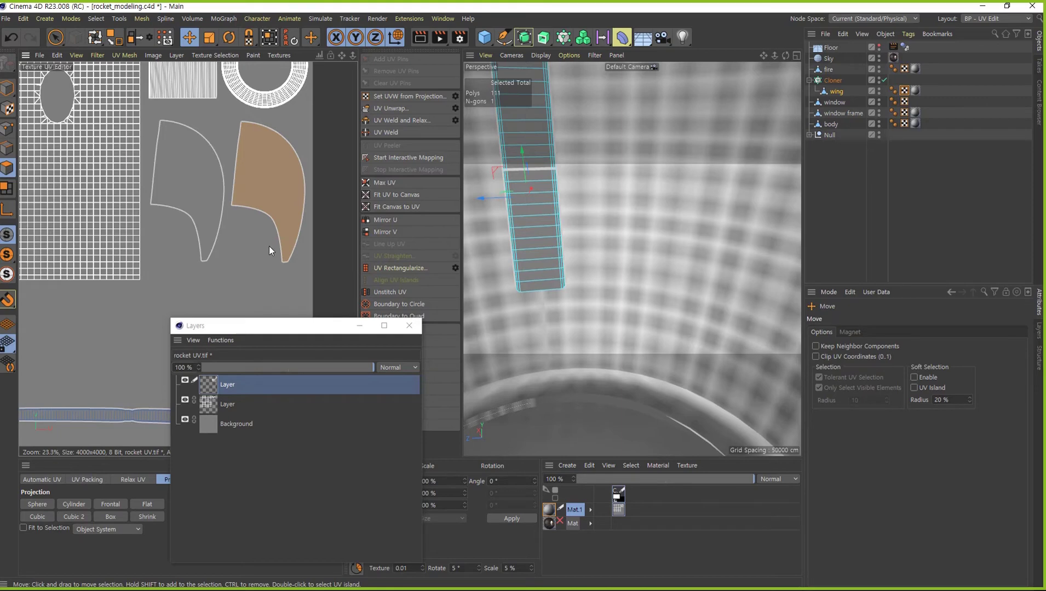
{"action": "scroll", "coordinate": [269, 245], "scroll_direction": "down", "scroll_amount": 3}
{"action": "scroll", "coordinate": [297, 295], "scroll_direction": "down", "scroll_amount": 1}
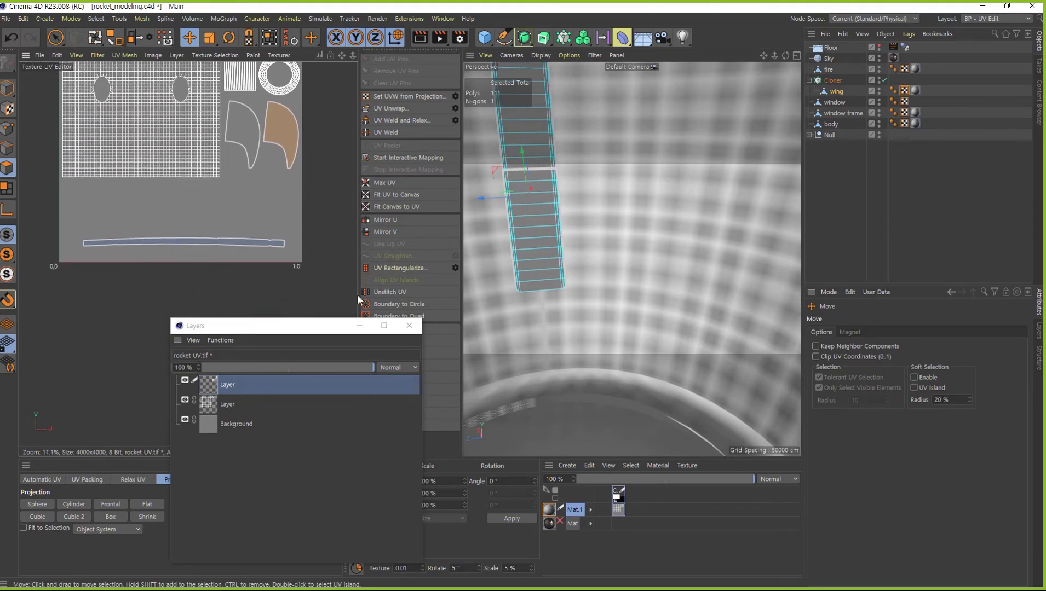
{"action": "scroll", "coordinate": [202, 258], "scroll_direction": "up", "scroll_amount": 2}
Move the long strip up below the other islands, widen it, and move the Layers window right
{"action": "left_click", "coordinate": [203, 234]}
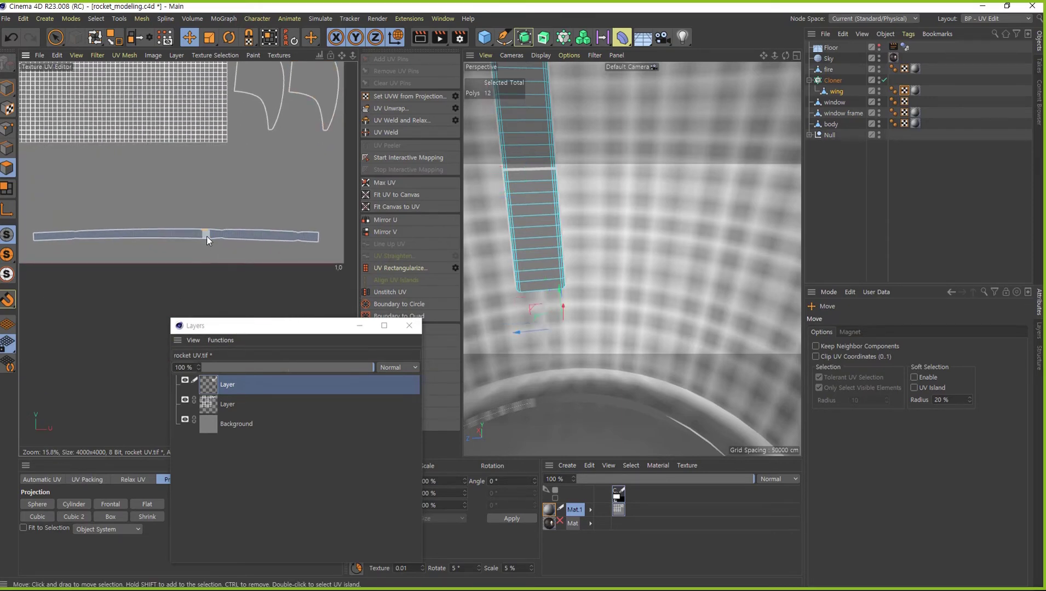
{"action": "double_click", "coordinate": [207, 236]}
{"action": "scroll", "coordinate": [228, 278], "scroll_direction": "down", "scroll_amount": 1}
{"action": "mouse_move", "coordinate": [227, 226]}
{"action": "left_mouse_down"}
{"action": "mouse_move", "coordinate": [226, 178]}
{"action": "mouse_move", "coordinate": [247, 179]}
{"action": "left_mouse_up"}
{"action": "key", "text": "t"}
{"action": "key", "text": "e"}
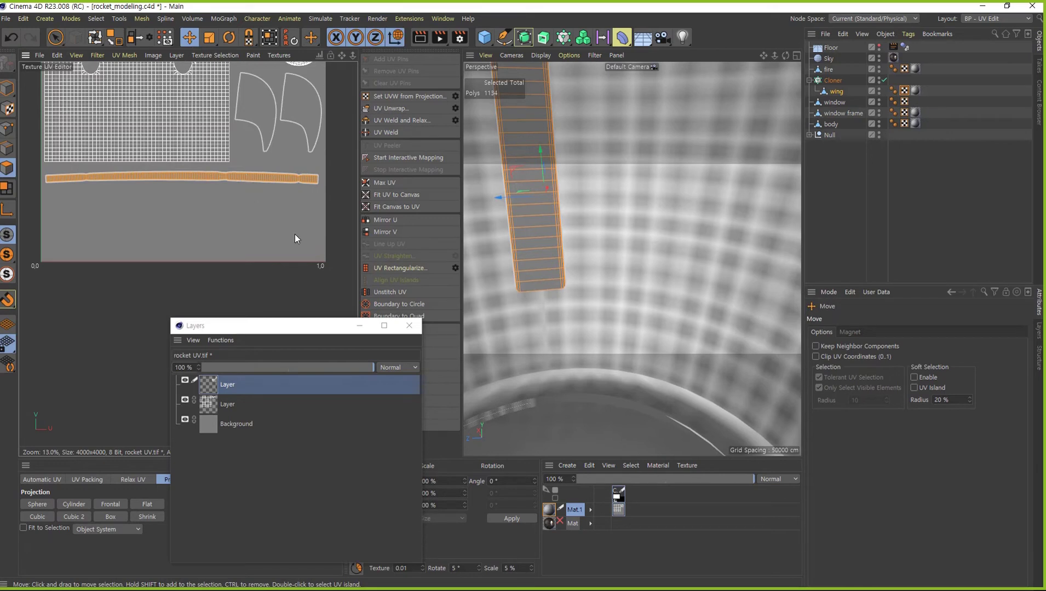
{"action": "mouse_move", "coordinate": [324, 330]}
{"action": "left_mouse_down"}
{"action": "mouse_move", "coordinate": [677, 251]}
{"action": "mouse_move", "coordinate": [691, 273]}
{"action": "left_mouse_up"}
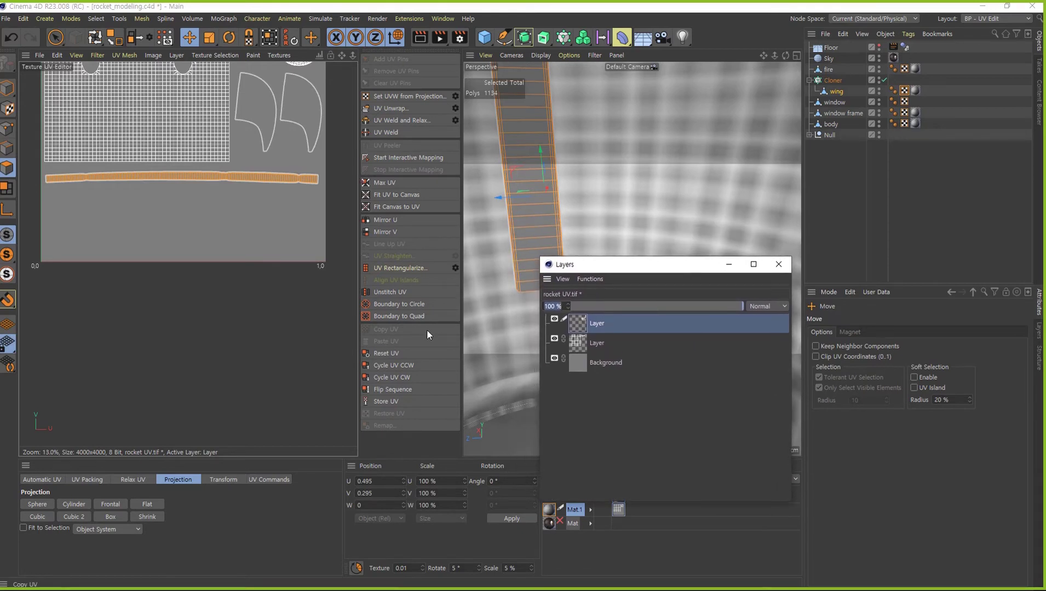
Try squaring off the UV island boundaries, undo it, and clear the strip and wing selection
{"action": "left_click", "coordinate": [392, 316]}
{"action": "key", "text": "ctrl+z"}
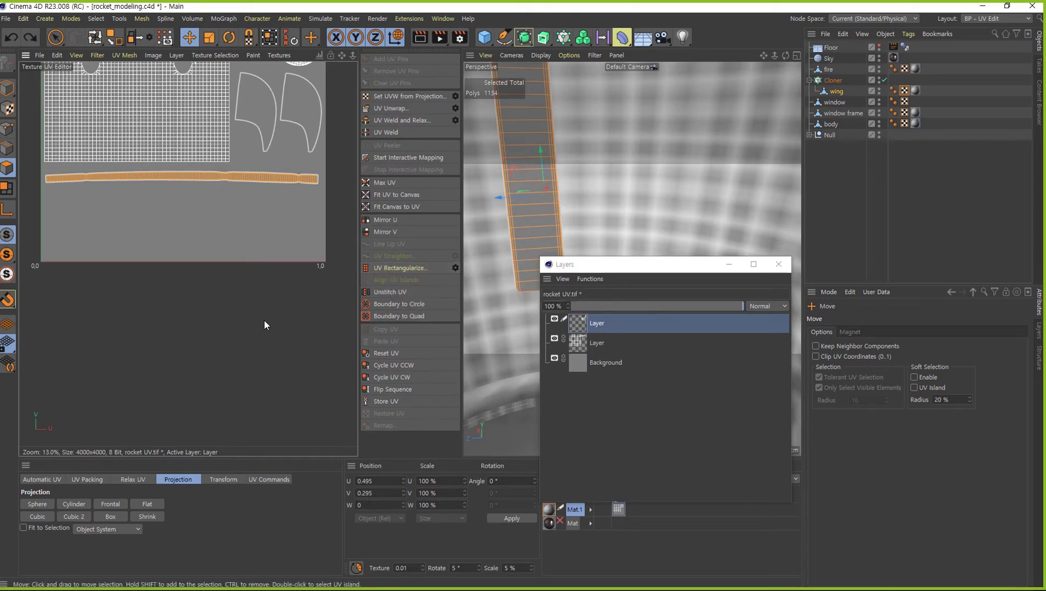
{"action": "scroll", "coordinate": [264, 285], "scroll_direction": "down", "scroll_amount": 2}
{"action": "left_click", "coordinate": [247, 339]}
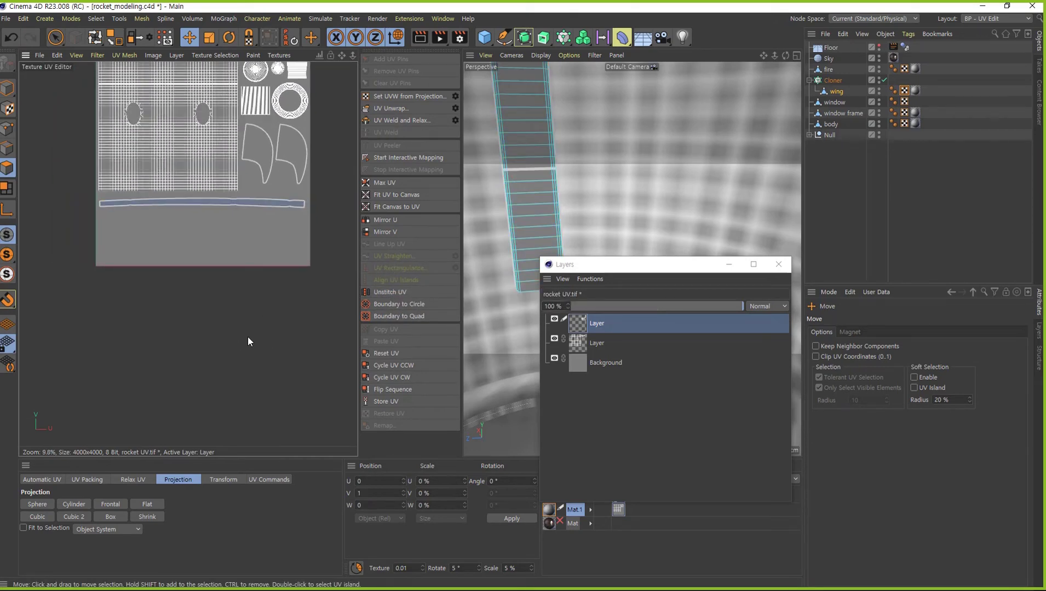
{"action": "left_click_drag", "start_coordinate": [671, 265], "coordinate": [213, 319]}
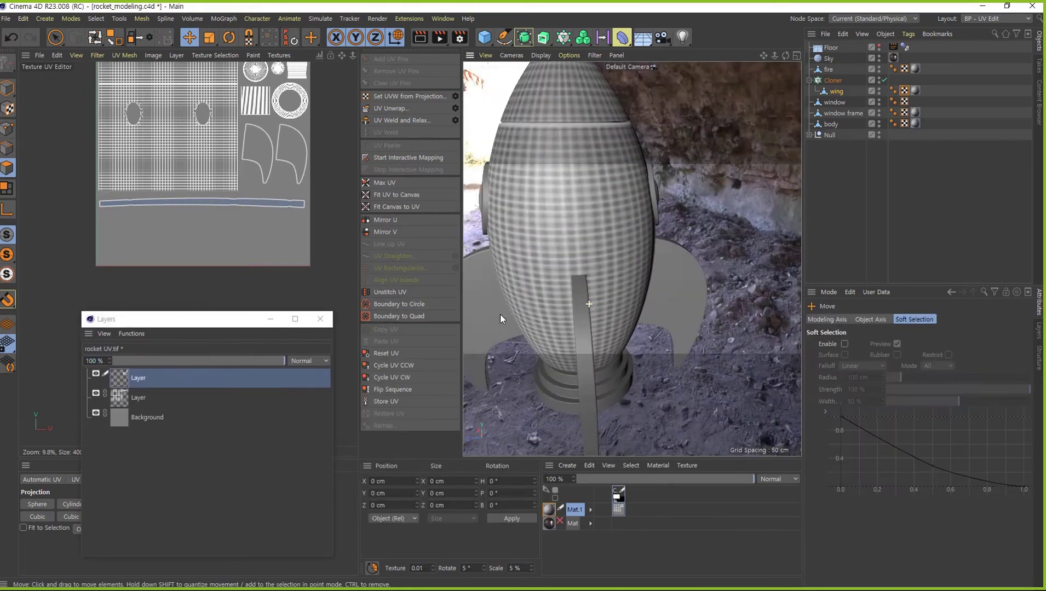
{"action": "mouse_move", "coordinate": [500, 315]}
{"action": "left_mouse_down", "text": "alt"}
{"action": "mouse_move", "coordinate": [551, 324]}
{"action": "mouse_move", "coordinate": [641, 275]}
{"action": "mouse_move", "coordinate": [662, 323]}
{"action": "mouse_move", "coordinate": [625, 294]}
{"action": "mouse_move", "coordinate": [617, 258]}
{"action": "mouse_move", "coordinate": [620, 269]}
{"action": "mouse_move", "coordinate": [703, 247]}
{"action": "mouse_move", "coordinate": [734, 255]}
{"action": "mouse_move", "coordinate": [584, 320]}
{"action": "left_mouse_up", "text": "alt"}
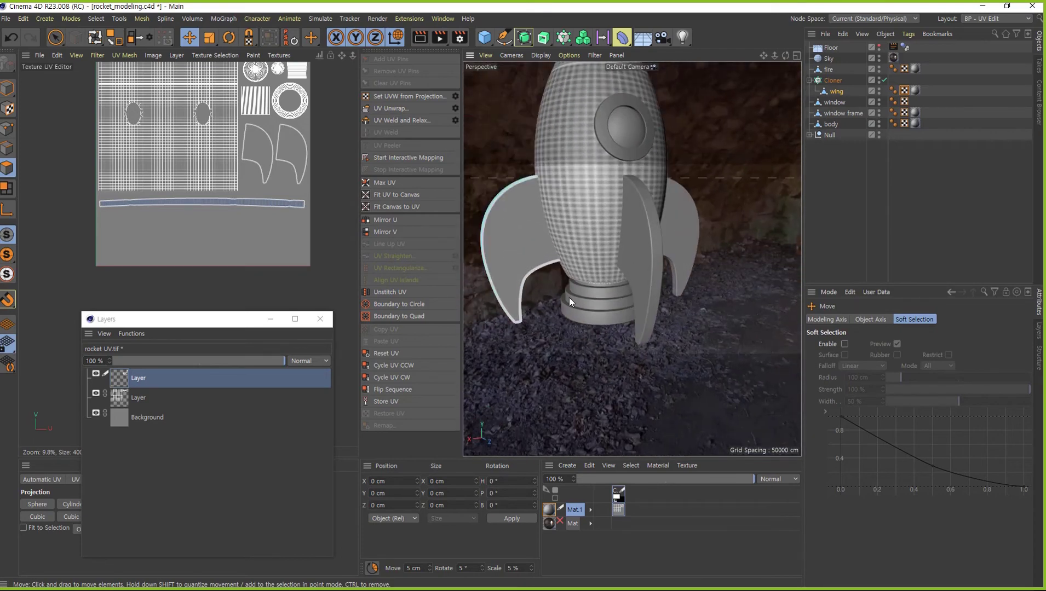
Select the fire object, orbit to its rings, select all polygons, and open its UVW tag
{"action": "left_click", "coordinate": [828, 70]}
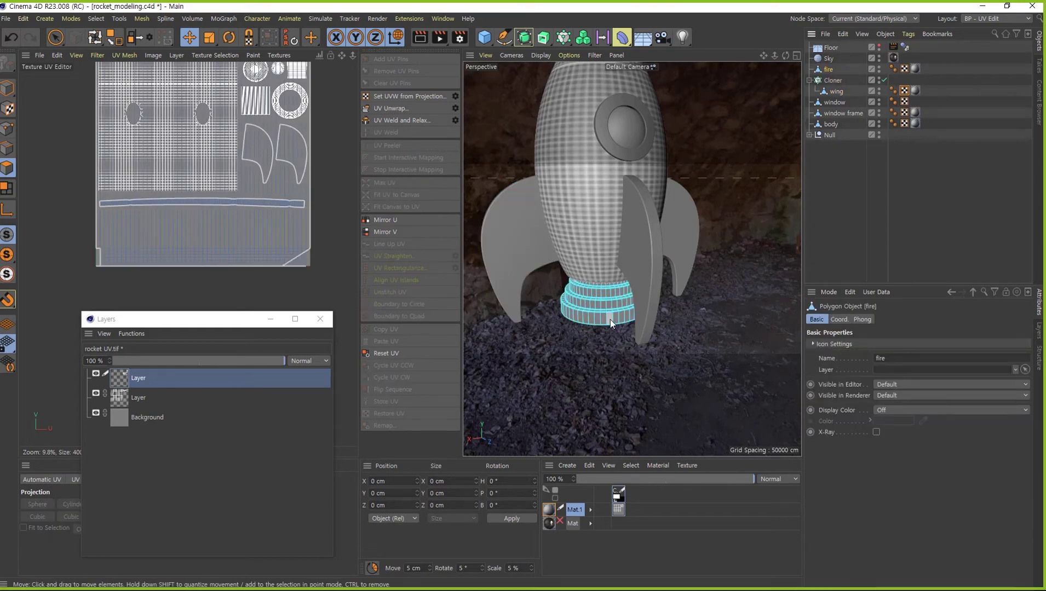
{"action": "mouse_move", "coordinate": [610, 319]}
{"action": "left_mouse_down", "text": "alt"}
{"action": "mouse_move", "coordinate": [672, 221]}
{"action": "mouse_move", "coordinate": [604, 297]}
{"action": "left_mouse_up", "text": "alt"}
{"action": "scroll", "coordinate": [603, 297], "scroll_direction": "up", "scroll_amount": 5}
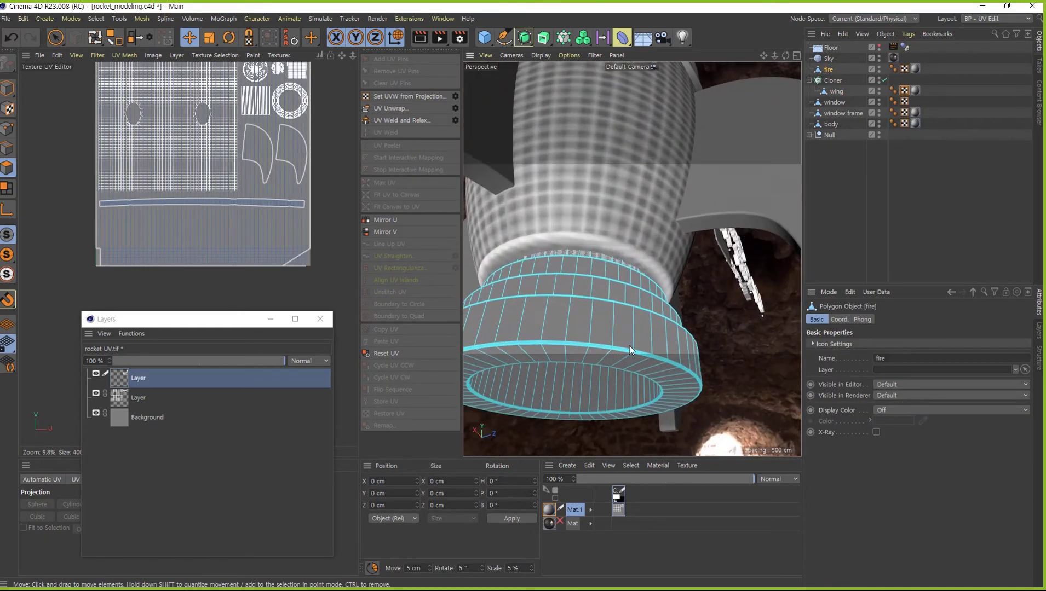
{"action": "left_click_drag", "start_coordinate": [629, 346], "coordinate": [660, 187], "text": "alt"}
{"action": "left_click_drag", "start_coordinate": [692, 247], "coordinate": [744, 261], "text": "alt"}
{"action": "scroll", "coordinate": [745, 262], "scroll_direction": "up", "scroll_amount": 3}
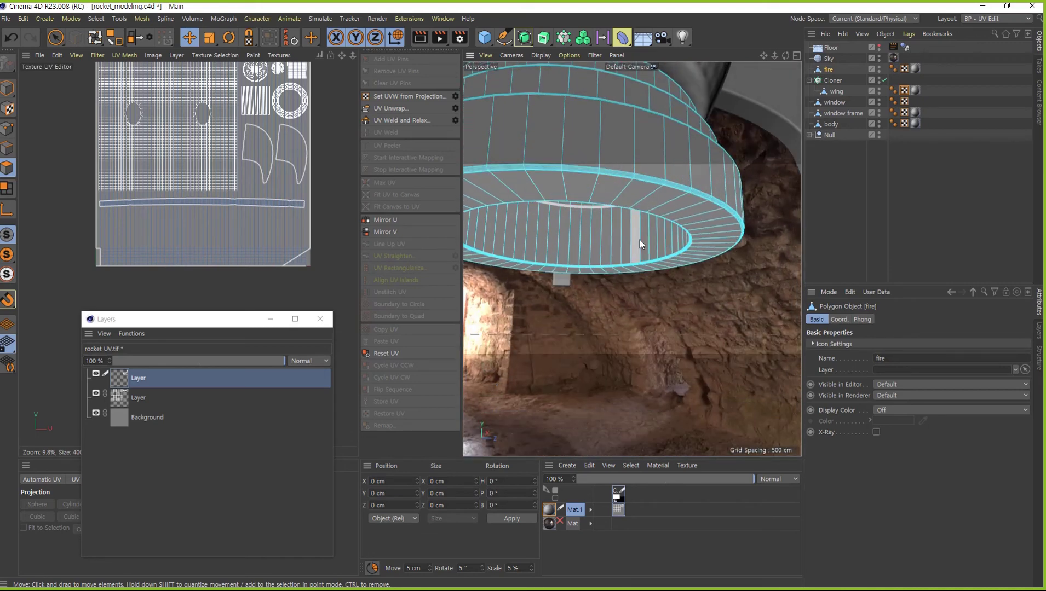
{"action": "mouse_move", "coordinate": [640, 240]}
{"action": "left_mouse_down", "text": "alt"}
{"action": "mouse_move", "coordinate": [679, 281]}
{"action": "mouse_move", "coordinate": [646, 297]}
{"action": "left_mouse_up", "text": "alt"}
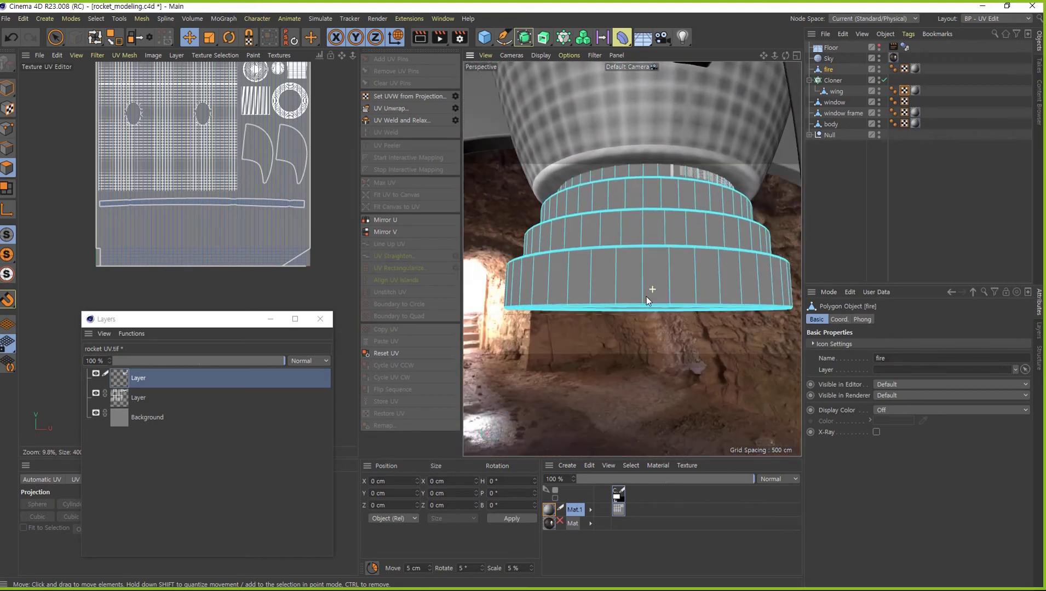
{"action": "key", "text": "ctrl+a"}
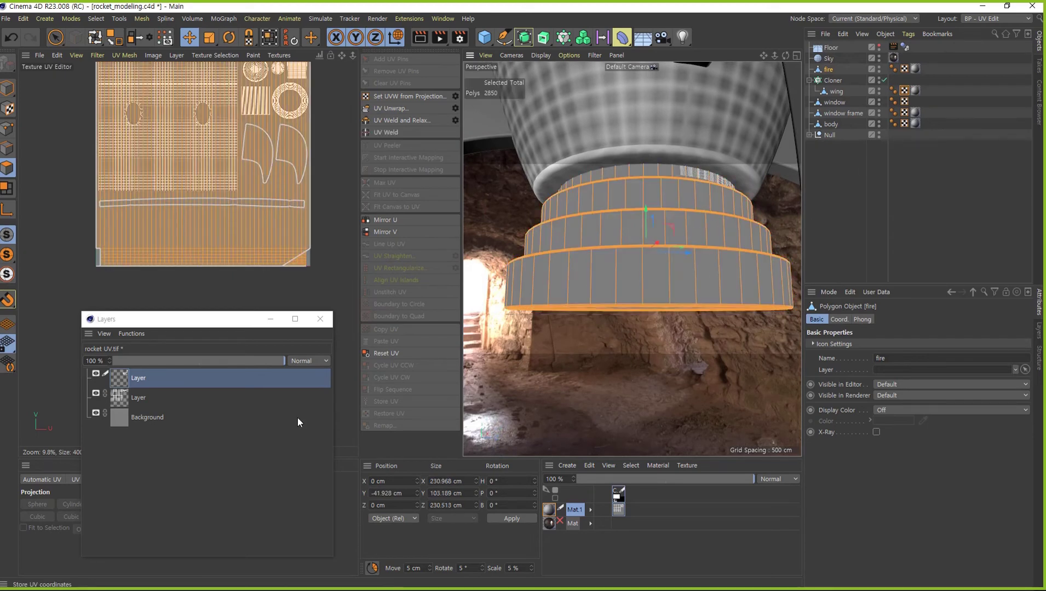
{"action": "mouse_move", "coordinate": [209, 328]}
{"action": "left_mouse_down"}
{"action": "mouse_move", "coordinate": [97, 315]}
{"action": "mouse_move", "coordinate": [664, 335]}
{"action": "mouse_move", "coordinate": [680, 352]}
{"action": "mouse_move", "coordinate": [665, 342]}
{"action": "left_mouse_up"}
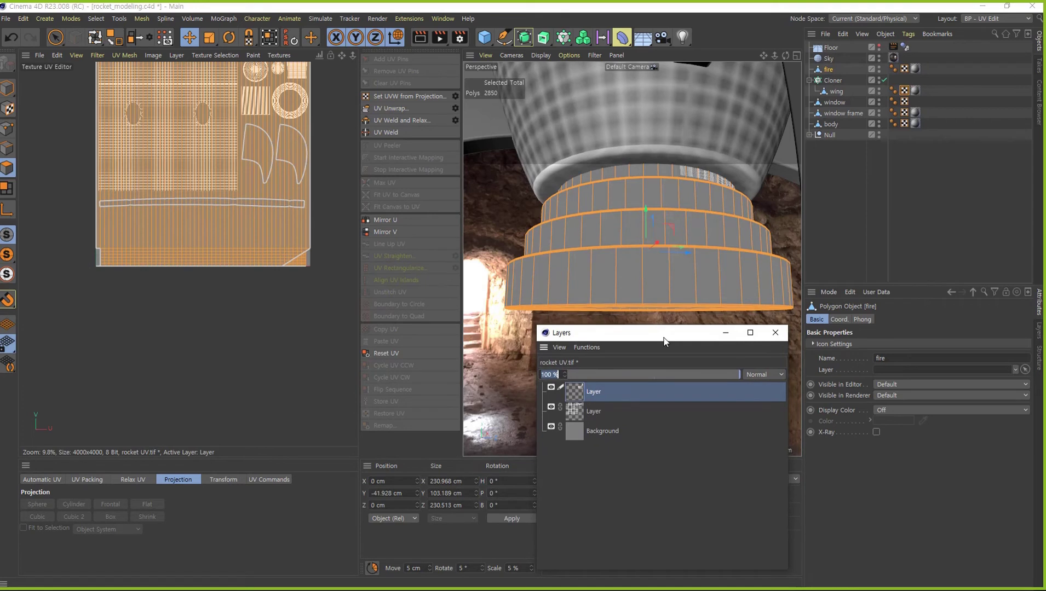
{"action": "left_click", "coordinate": [904, 69]}
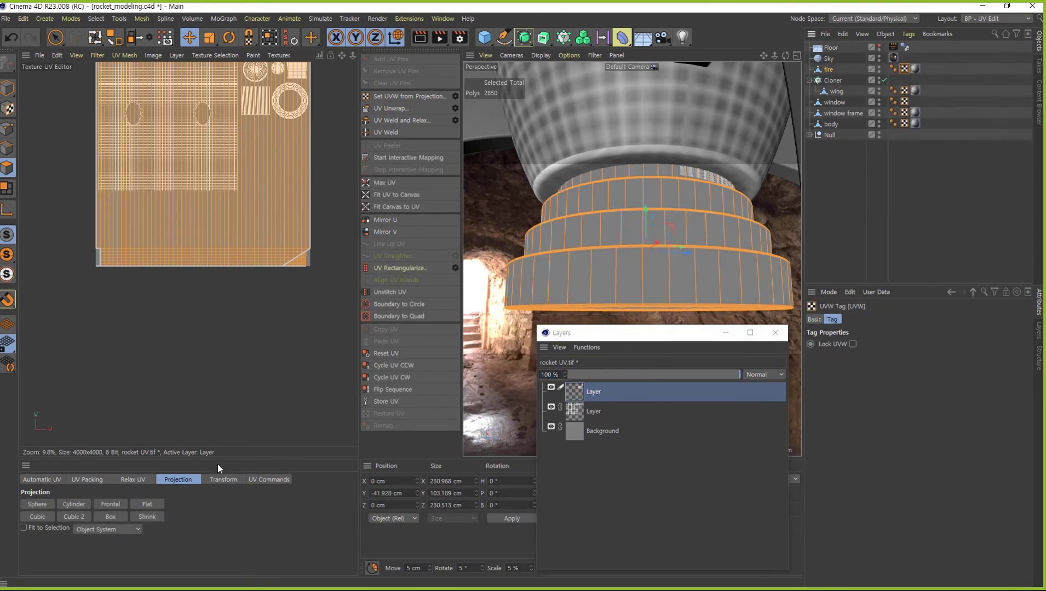
Apply a Frontal projection to the fire's UVs and switch to Edge mode
{"action": "left_click", "coordinate": [109, 505]}
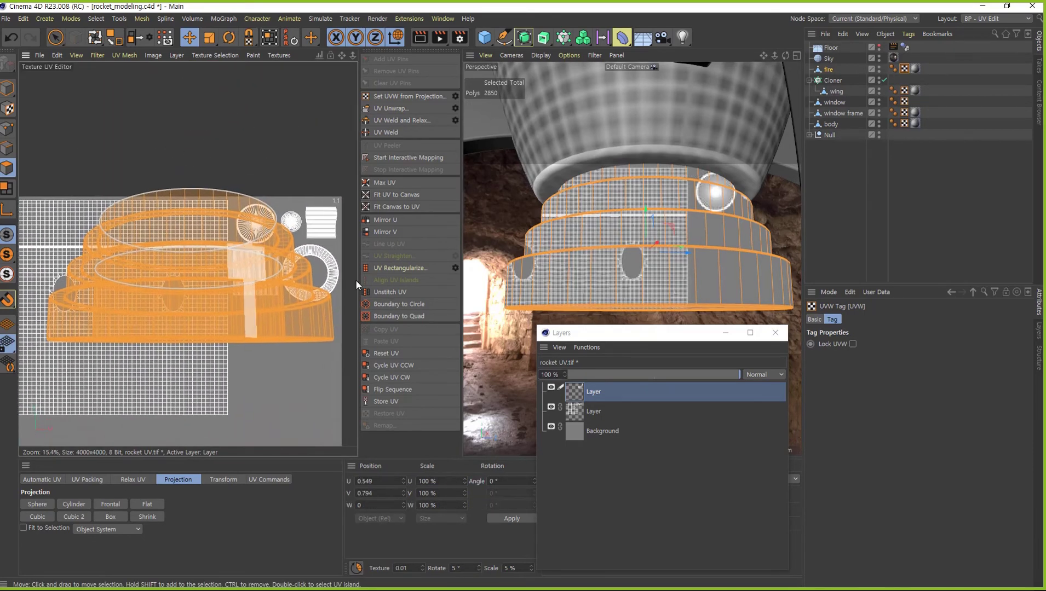
{"action": "middle_click_drag", "start_coordinate": [258, 304], "coordinate": [252, 271]}
{"action": "left_click_drag", "start_coordinate": [656, 225], "coordinate": [684, 302], "text": "alt"}
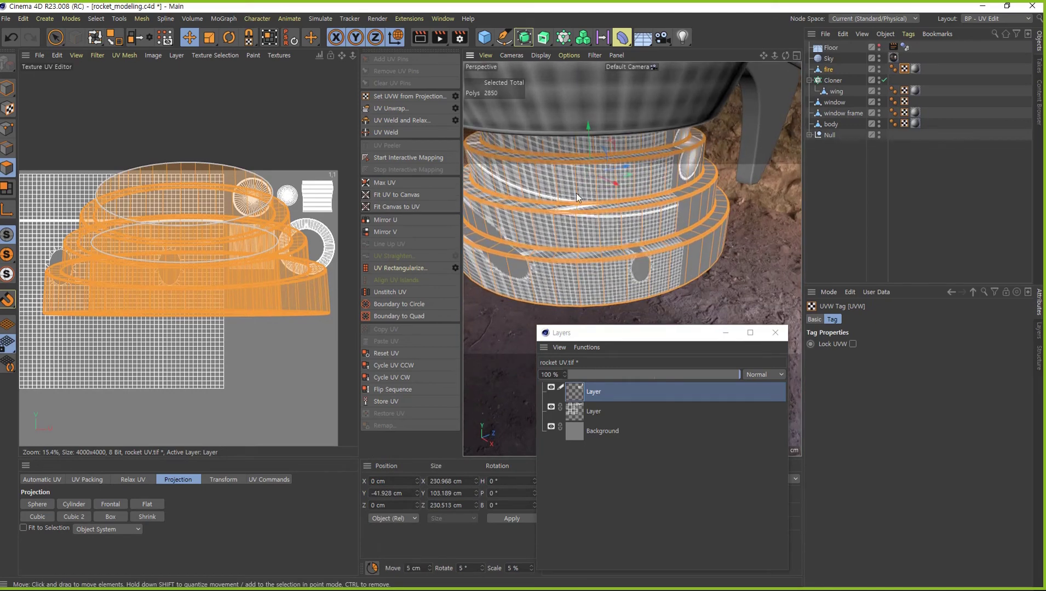
{"action": "left_click", "coordinate": [7, 153]}
{"action": "scroll", "coordinate": [629, 246], "scroll_direction": "up", "scroll_amount": 2}
{"action": "scroll", "coordinate": [611, 216], "scroll_direction": "up", "scroll_amount": 2}
{"action": "scroll", "coordinate": [672, 208], "scroll_direction": "up", "scroll_amount": 5}
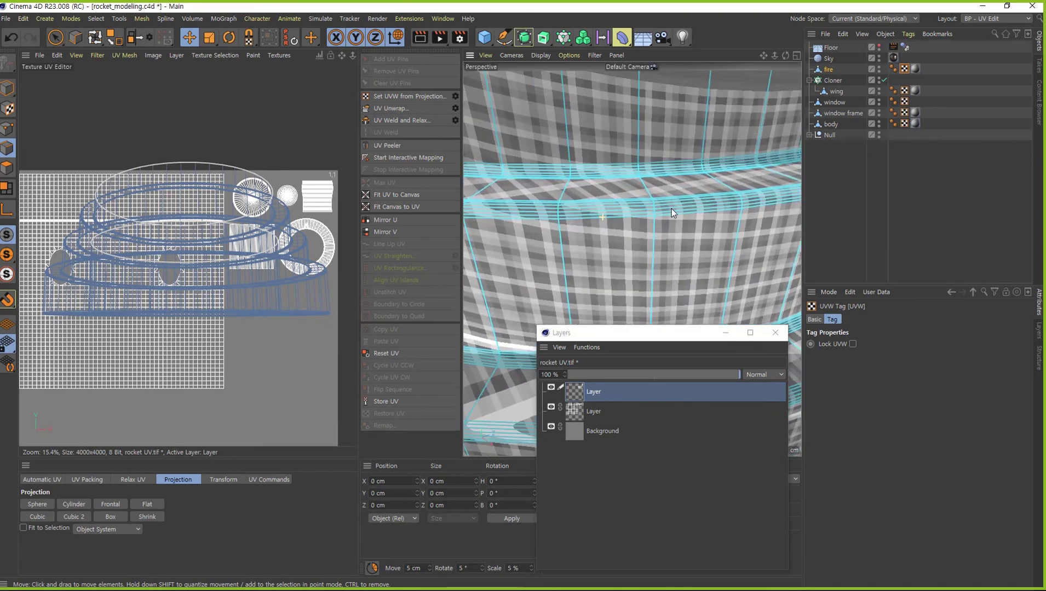
Select the first three rim edge loops around the fire rings as seams
{"action": "double_click", "coordinate": [609, 161]}
{"action": "left_click_drag", "start_coordinate": [607, 189], "coordinate": [719, 179], "text": "alt"}
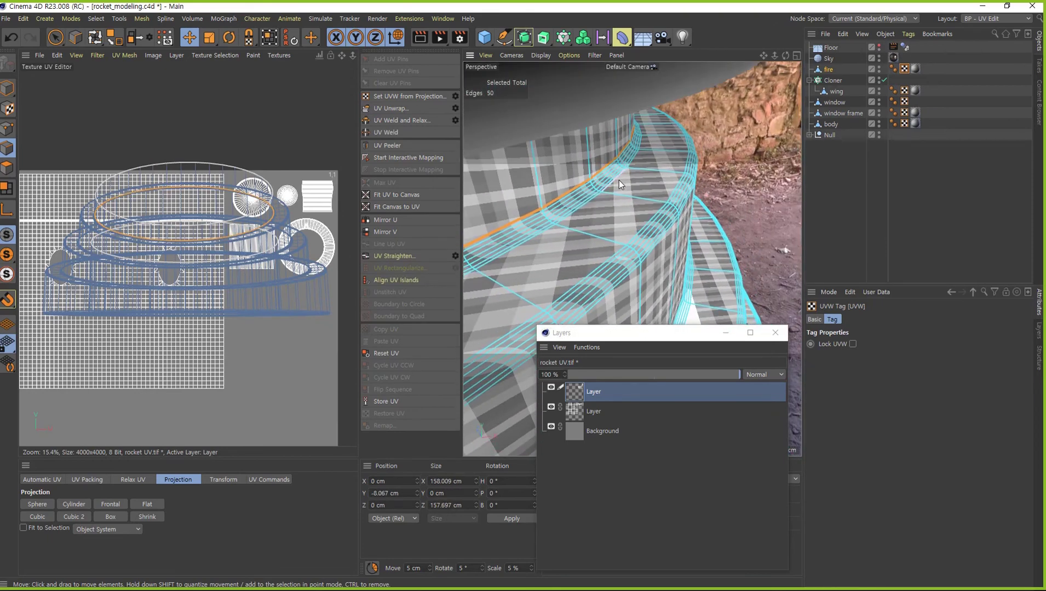
{"action": "double_click", "coordinate": [617, 179], "text": "shift"}
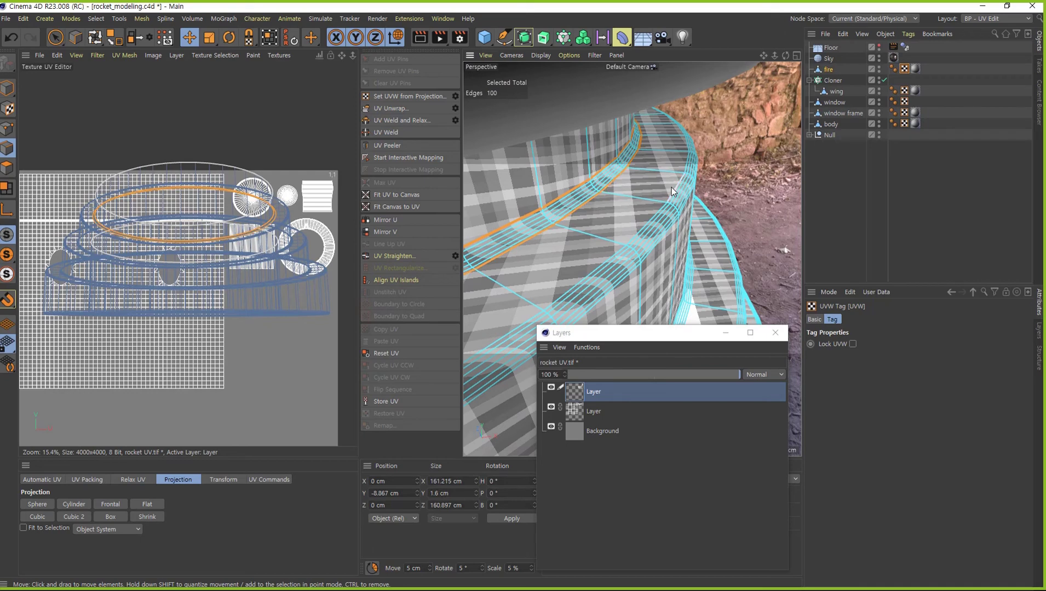
{"action": "double_click", "coordinate": [607, 163], "text": "ctrl"}
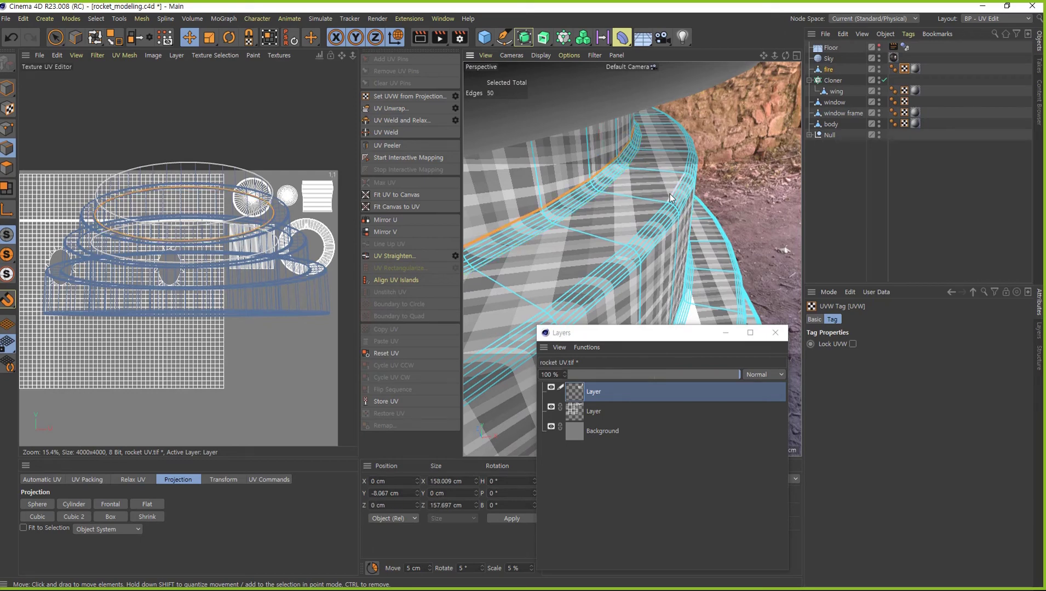
{"action": "double_click", "coordinate": [679, 213], "text": "shift"}
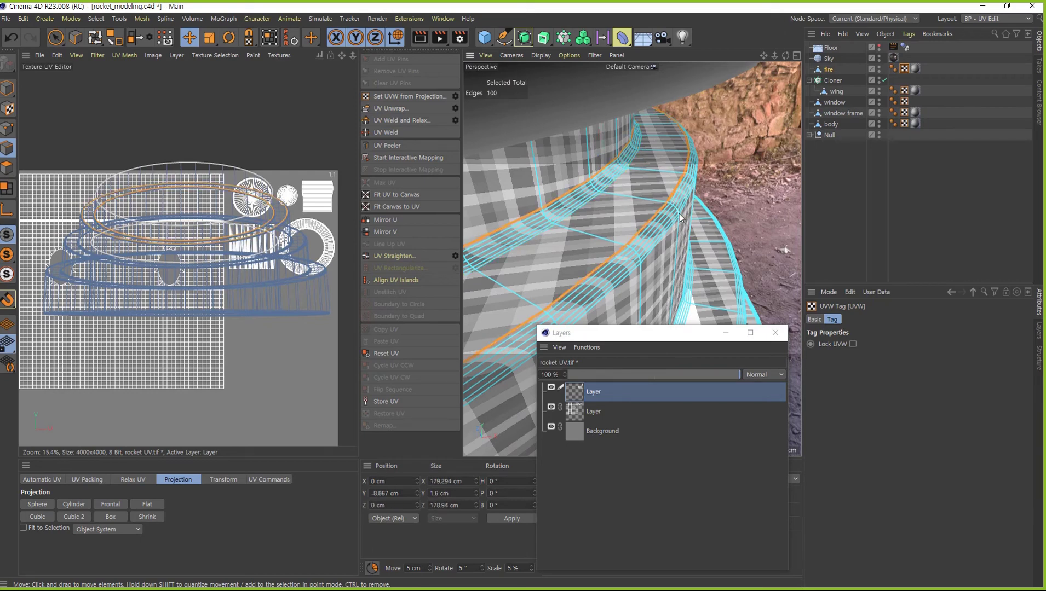
{"action": "double_click", "coordinate": [606, 164], "text": "ctrl"}
{"action": "mouse_move", "coordinate": [653, 180]}
{"action": "left_mouse_down", "text": "alt"}
{"action": "mouse_move", "coordinate": [687, 217]}
{"action": "mouse_move", "coordinate": [618, 154]}
{"action": "left_mouse_up", "text": "alt"}
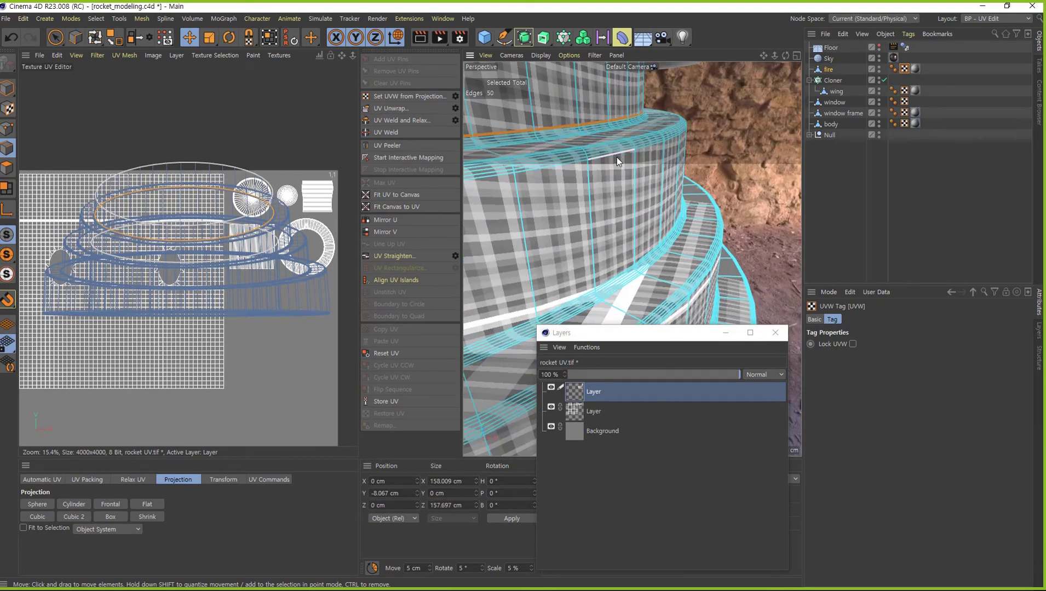
{"action": "double_click", "coordinate": [616, 158], "text": "shift"}
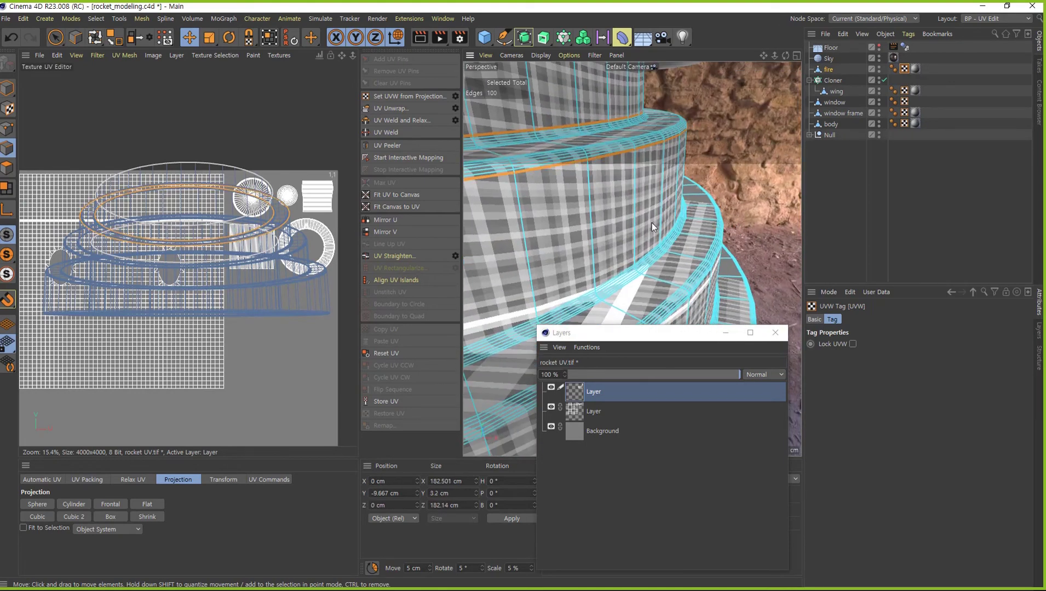
{"action": "double_click", "coordinate": [625, 269], "text": "shift"}
Add the fourth through eighth edge loops down to the lowest ring
{"action": "mouse_move", "coordinate": [652, 271]}
{"action": "left_mouse_down", "text": "alt"}
{"action": "mouse_move", "coordinate": [593, 236]}
{"action": "mouse_move", "coordinate": [638, 237]}
{"action": "left_mouse_up", "text": "alt"}
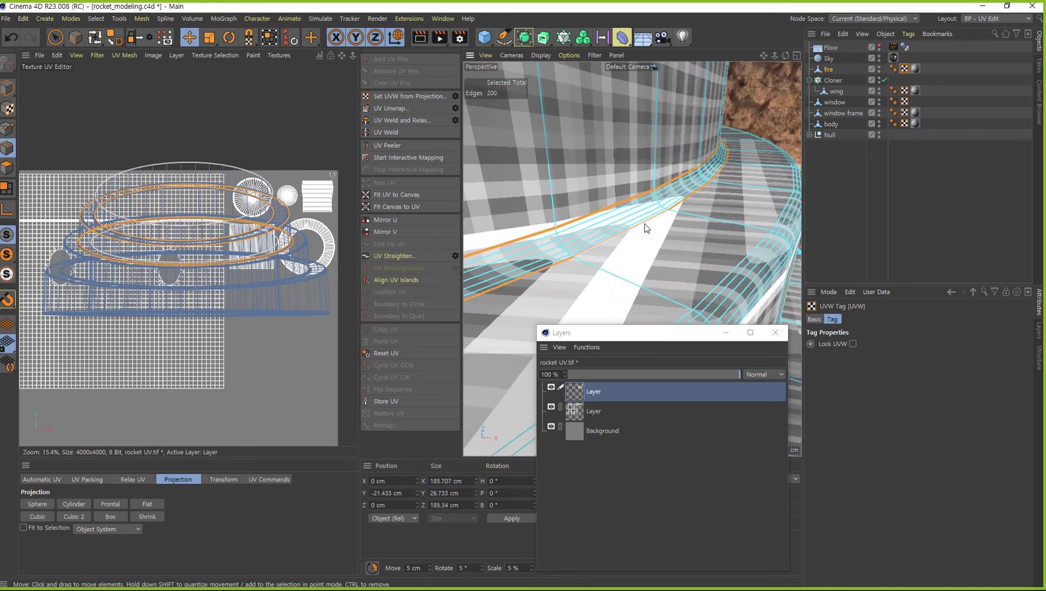
{"action": "mouse_move", "coordinate": [764, 281]}
{"action": "left_mouse_down", "text": "alt"}
{"action": "mouse_move", "coordinate": [719, 266]}
{"action": "mouse_move", "coordinate": [684, 201]}
{"action": "left_mouse_up", "text": "alt"}
{"action": "double_click", "coordinate": [707, 233], "text": "shift"}
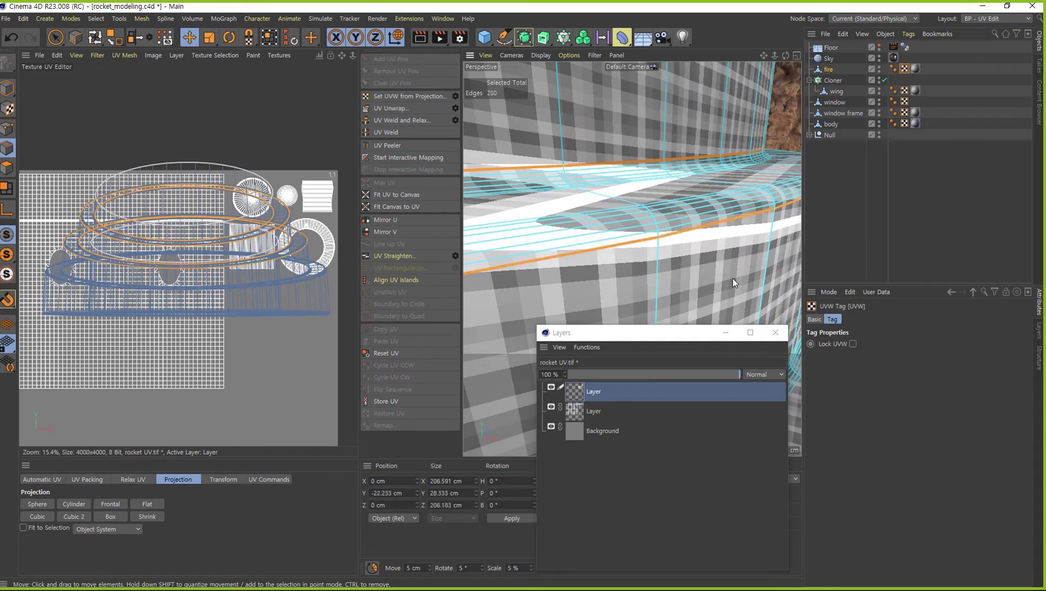
{"action": "mouse_move", "coordinate": [731, 282]}
{"action": "left_mouse_down", "text": "alt"}
{"action": "mouse_move", "coordinate": [616, 142]}
{"action": "mouse_move", "coordinate": [536, 148]}
{"action": "left_mouse_up", "text": "alt"}
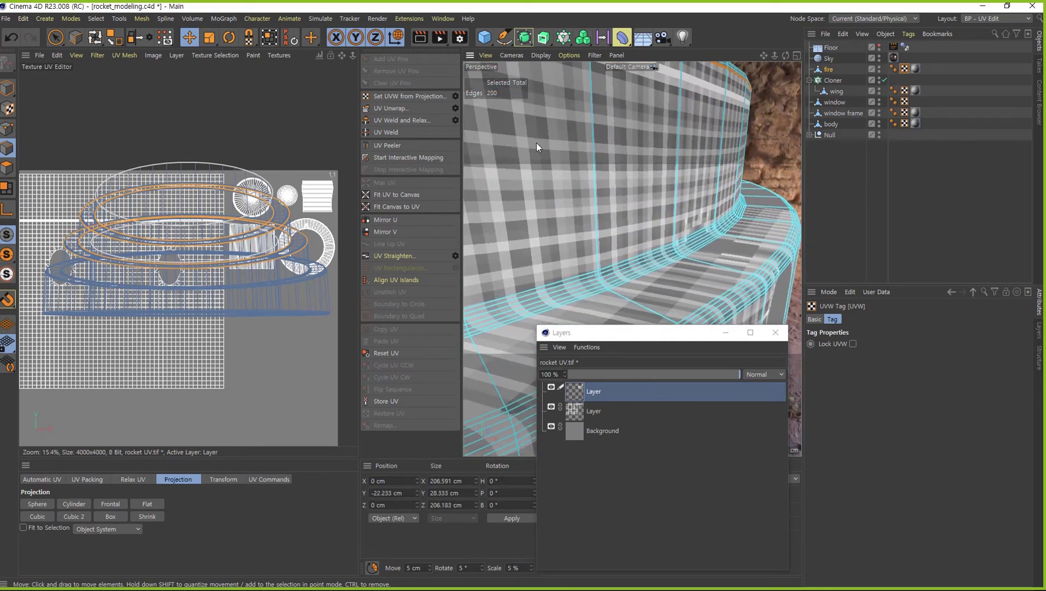
{"action": "double_click", "coordinate": [580, 271], "text": "shift"}
{"action": "mouse_move", "coordinate": [715, 269]}
{"action": "left_mouse_down", "text": "alt"}
{"action": "mouse_move", "coordinate": [644, 191]}
{"action": "mouse_move", "coordinate": [649, 229]}
{"action": "mouse_move", "coordinate": [599, 256]}
{"action": "mouse_move", "coordinate": [602, 268]}
{"action": "left_mouse_up", "text": "alt"}
{"action": "double_click", "coordinate": [644, 238], "text": "shift"}
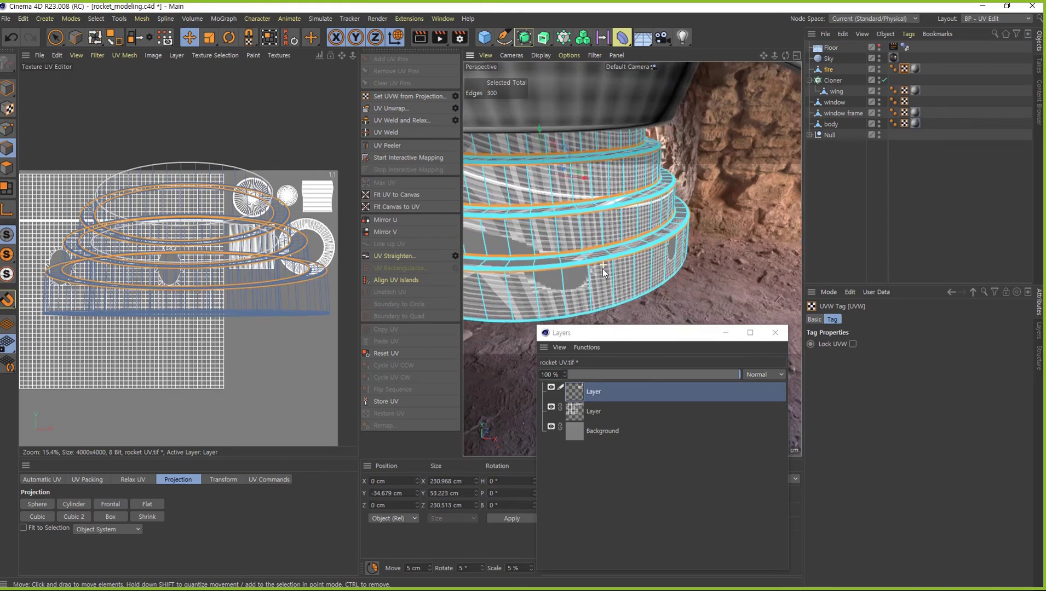
{"action": "scroll", "coordinate": [604, 224], "scroll_direction": "up", "scroll_amount": 5}
{"action": "mouse_move", "coordinate": [604, 224]}
{"action": "left_mouse_down", "text": "alt"}
{"action": "mouse_move", "coordinate": [664, 237]}
{"action": "mouse_move", "coordinate": [669, 202]}
{"action": "mouse_move", "coordinate": [676, 210]}
{"action": "mouse_move", "coordinate": [632, 261]}
{"action": "mouse_move", "coordinate": [642, 246]}
{"action": "left_mouse_up", "text": "alt"}
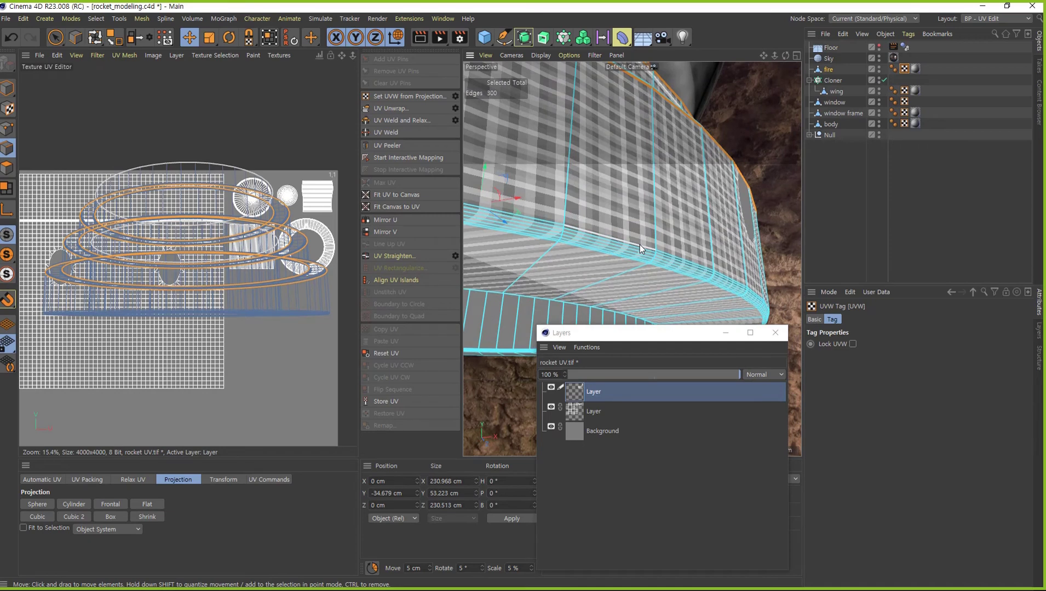
{"action": "double_click", "coordinate": [640, 246], "text": "shift"}
{"action": "mouse_move", "coordinate": [577, 265]}
{"action": "left_mouse_down", "text": "alt"}
{"action": "mouse_move", "coordinate": [567, 271]}
{"action": "mouse_move", "coordinate": [720, 246]}
{"action": "mouse_move", "coordinate": [789, 264]}
{"action": "mouse_move", "coordinate": [672, 208]}
{"action": "mouse_move", "coordinate": [631, 248]}
{"action": "mouse_move", "coordinate": [579, 247]}
{"action": "mouse_move", "coordinate": [654, 191]}
{"action": "mouse_move", "coordinate": [698, 244]}
{"action": "mouse_move", "coordinate": [734, 264]}
{"action": "mouse_move", "coordinate": [575, 212]}
{"action": "mouse_move", "coordinate": [612, 218]}
{"action": "left_mouse_up", "text": "alt"}
{"action": "double_click", "coordinate": [663, 190], "text": "shift"}
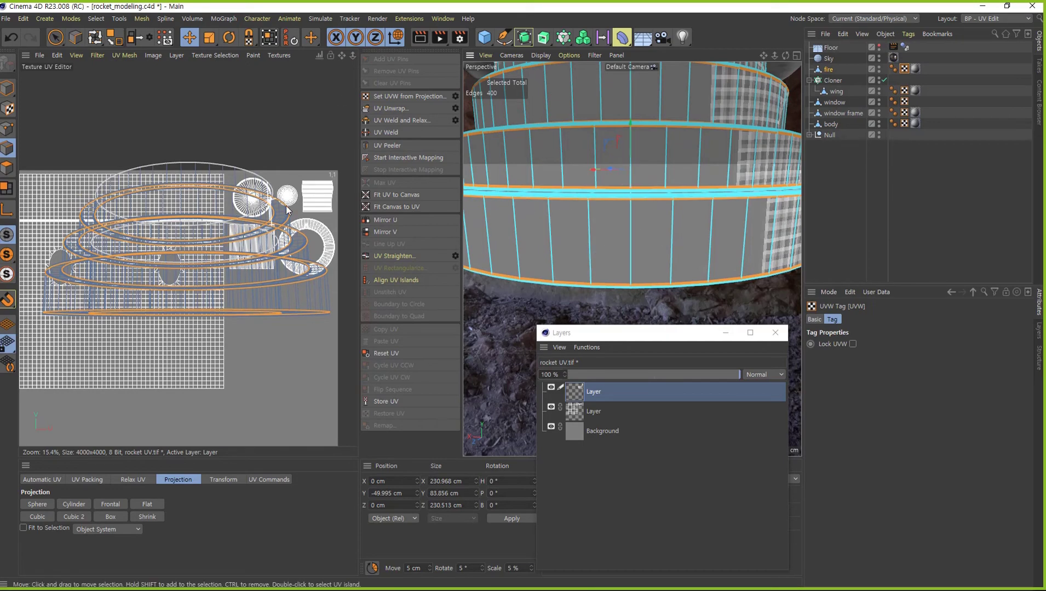
Unwrap the fire's UVs along the chosen edge-loop seams
{"action": "left_click", "coordinate": [395, 107]}
{"action": "scroll", "coordinate": [262, 326], "scroll_direction": "down", "scroll_amount": 2}
{"action": "scroll", "coordinate": [316, 302], "scroll_direction": "down", "scroll_amount": 1}
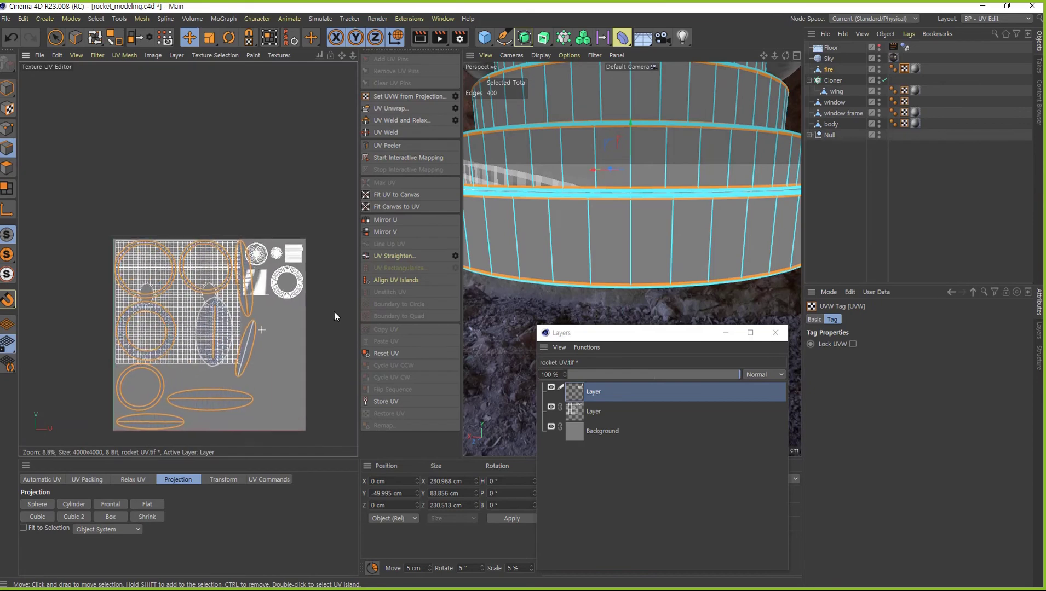
{"action": "scroll", "coordinate": [334, 311], "scroll_direction": "down", "scroll_amount": 1}
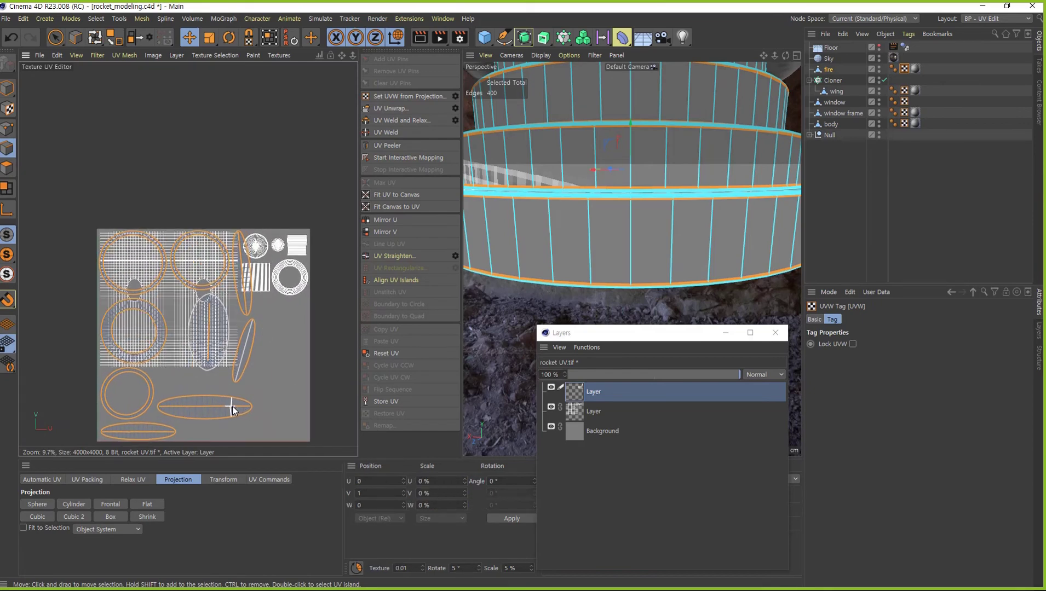
{"action": "scroll", "coordinate": [219, 411], "scroll_direction": "up", "scroll_amount": 8}
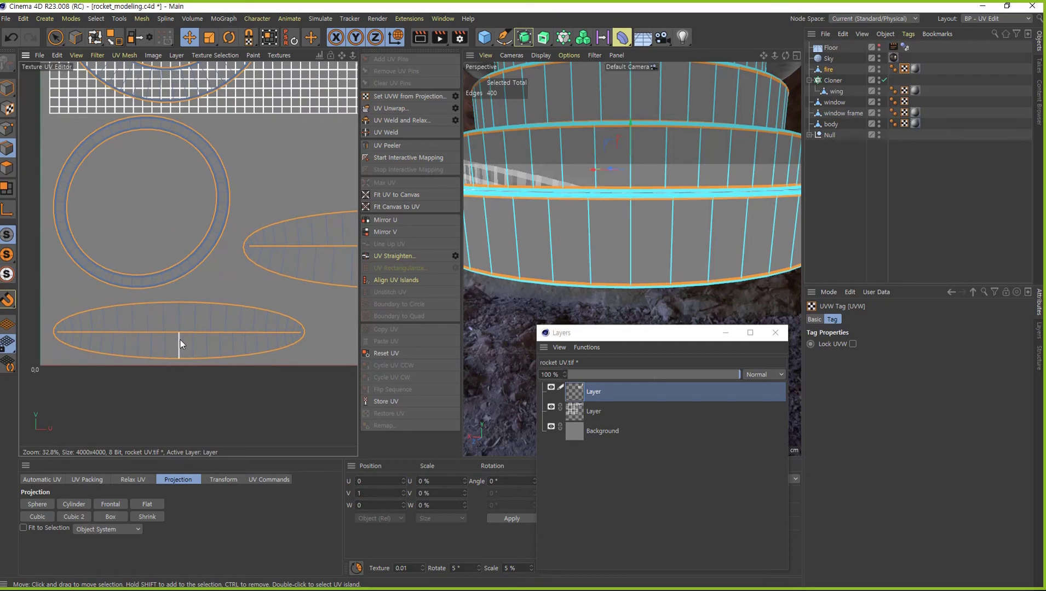
Cut four ring islands along cross edges and relax them into long strips
{"action": "left_click", "coordinate": [180, 344]}
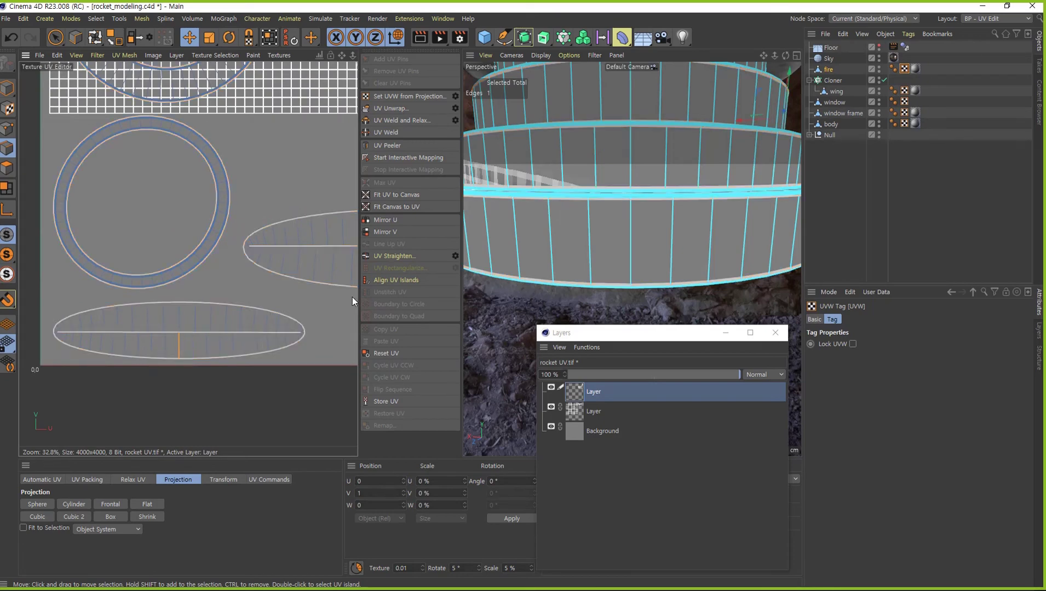
{"action": "scroll", "coordinate": [354, 305], "scroll_direction": "up", "scroll_amount": 2}
{"action": "left_click", "coordinate": [204, 305], "text": "shift"}
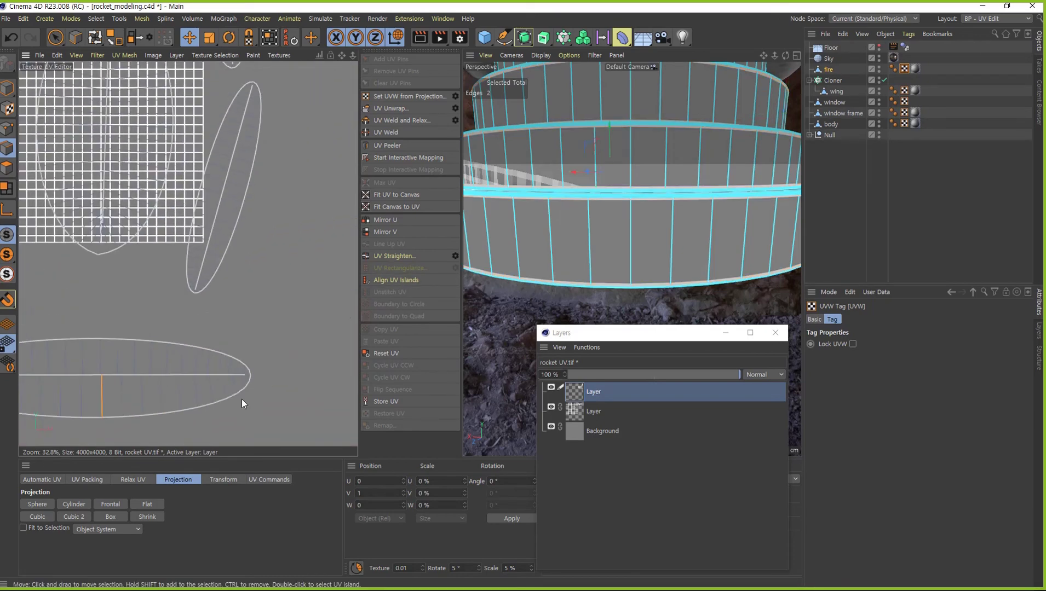
{"action": "middle_click_drag", "start_coordinate": [242, 399], "coordinate": [324, 157]}
{"action": "left_click", "coordinate": [203, 259], "text": "shift"}
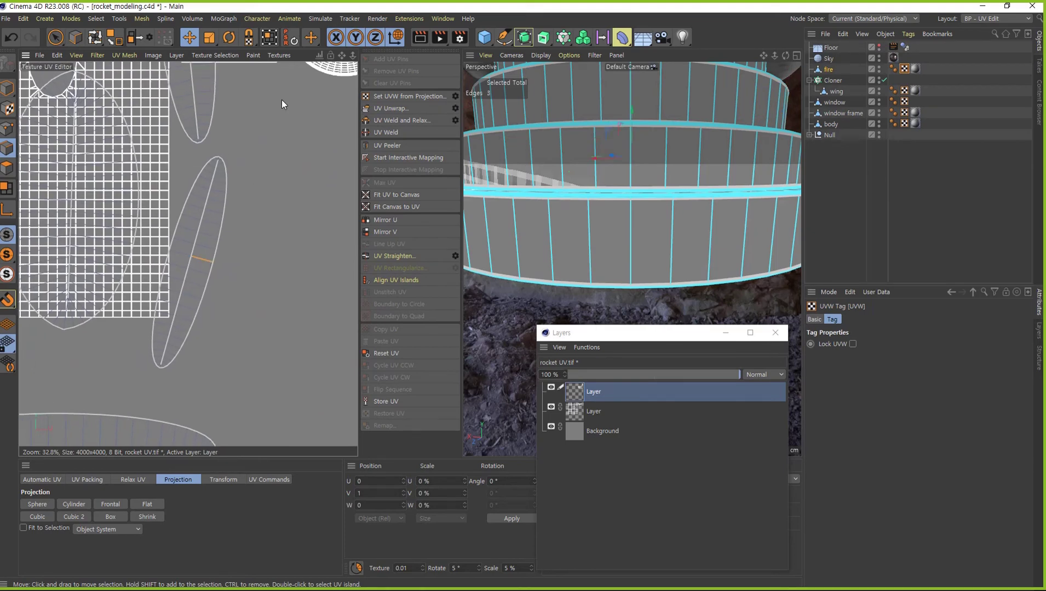
{"action": "middle_click_drag", "start_coordinate": [280, 99], "coordinate": [290, 234]}
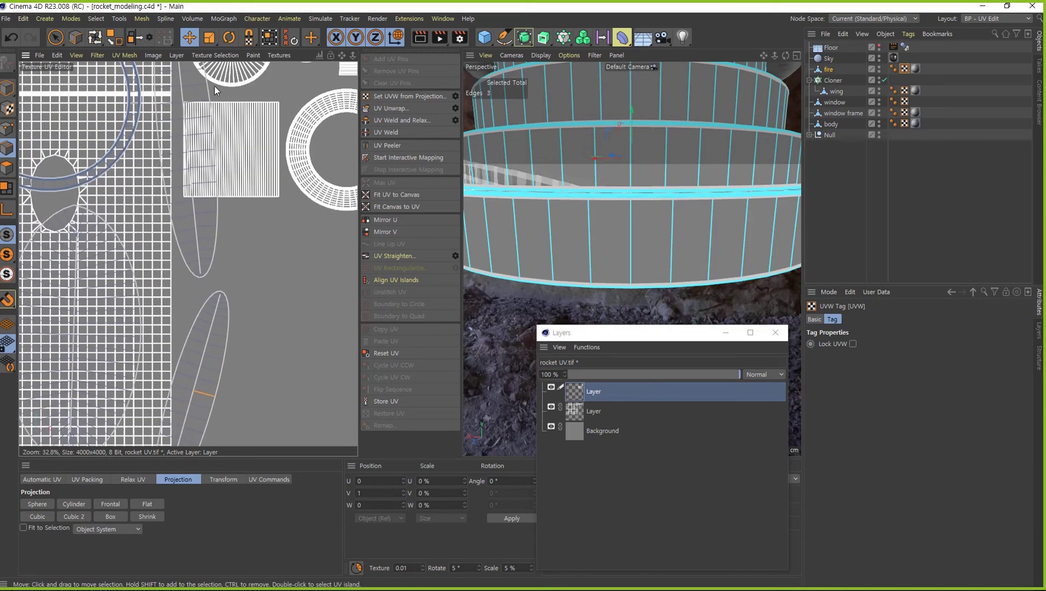
{"action": "left_click", "coordinate": [209, 136], "text": "shift"}
{"action": "scroll", "coordinate": [265, 228], "scroll_direction": "down", "scroll_amount": 5}
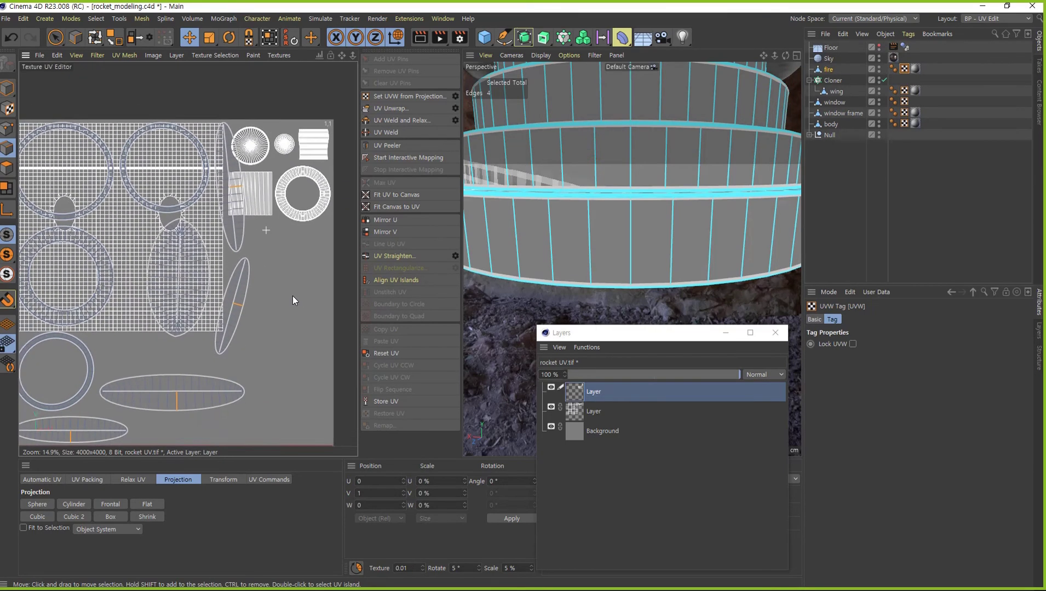
{"action": "left_click", "coordinate": [395, 120]}
Re-unwrap the fire's UV layout from a single edge, then switch to Polygons mode
{"action": "scroll", "coordinate": [348, 297], "scroll_direction": "down", "scroll_amount": 1}
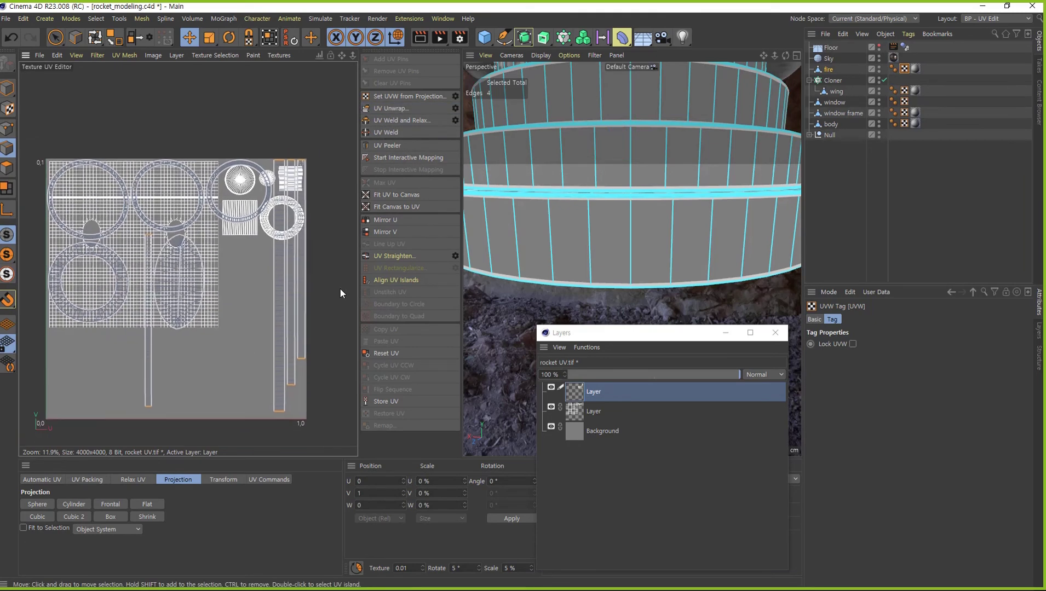
{"action": "middle_click_drag", "start_coordinate": [340, 289], "coordinate": [349, 259]}
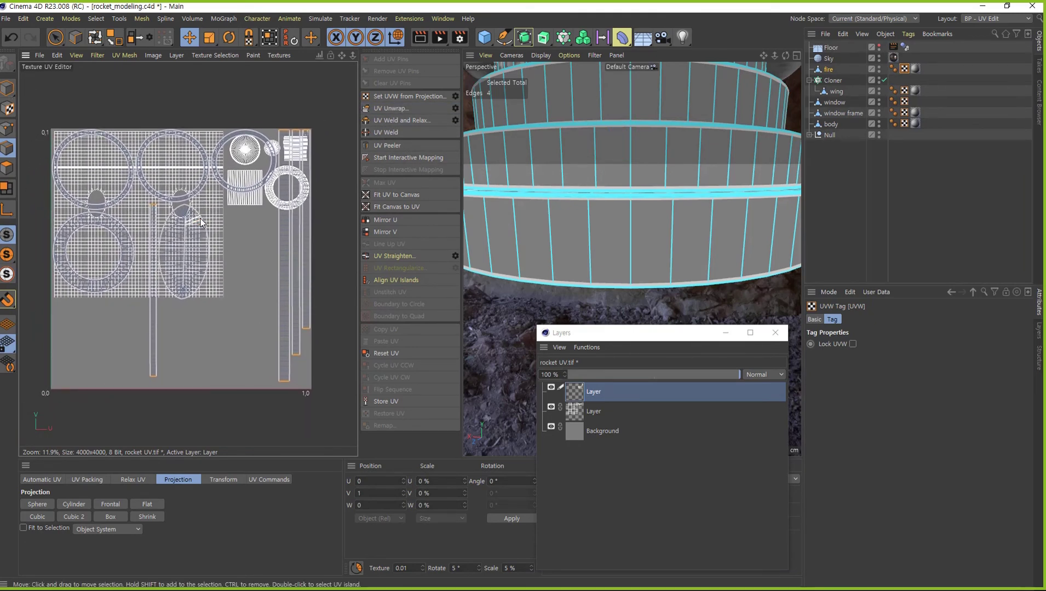
{"action": "key", "text": "ctrl+a"}
{"action": "left_click", "coordinate": [251, 276]}
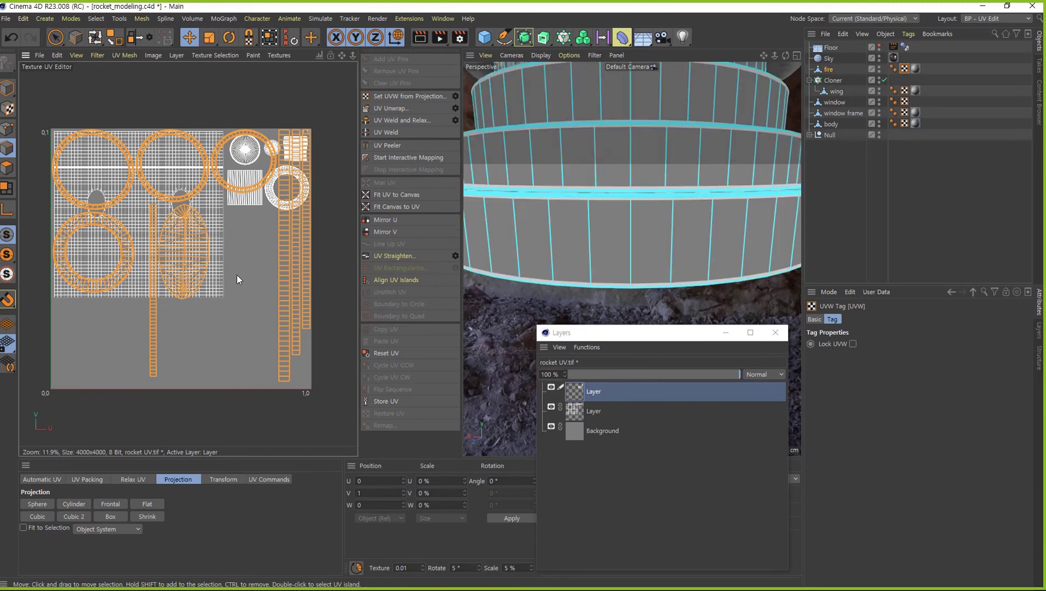
{"action": "left_click", "coordinate": [197, 252]}
{"action": "left_click", "coordinate": [389, 109]}
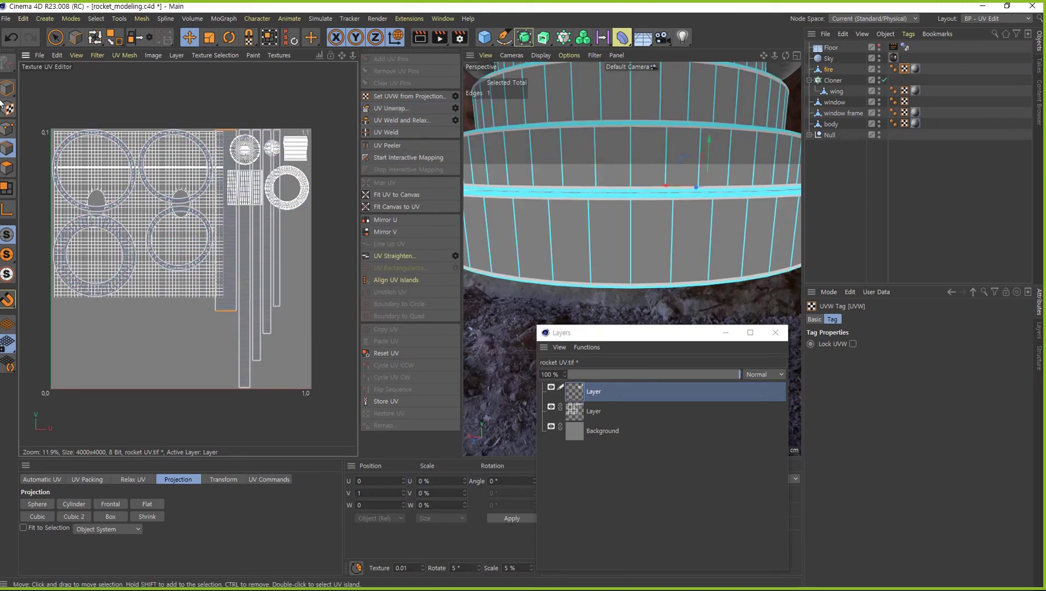
{"action": "left_click", "coordinate": [8, 168]}
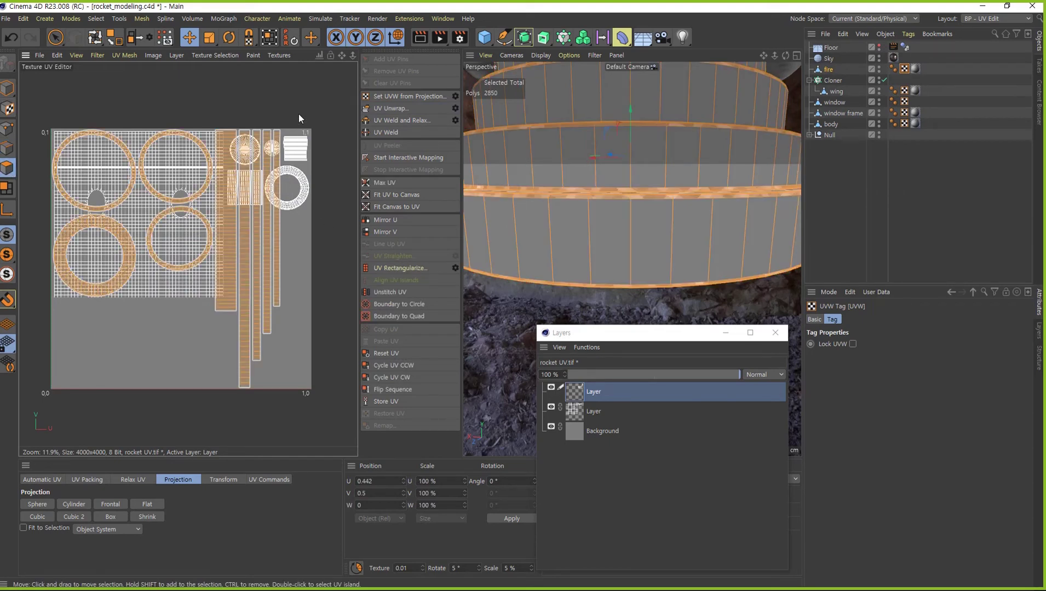
Box-select the long vertical strips and rotate them 90° to lie horizontally
{"action": "key", "text": "0"}
{"action": "left_click_drag", "start_coordinate": [306, 99], "coordinate": [212, 417]}
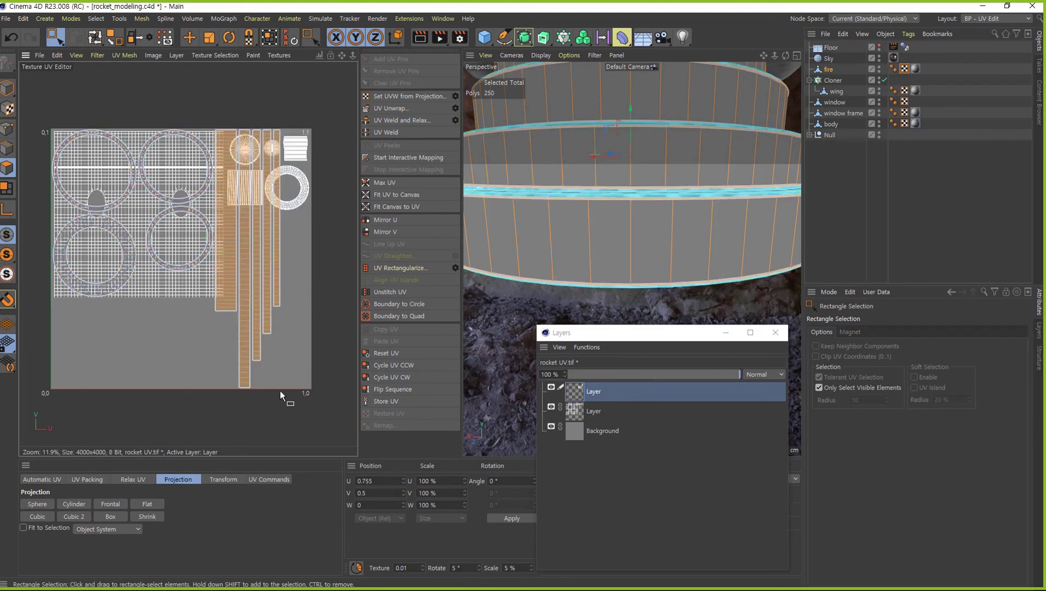
{"action": "key", "text": "e"}
{"action": "mouse_move", "coordinate": [235, 248]}
{"action": "left_mouse_down"}
{"action": "mouse_move", "coordinate": [265, 230]}
{"action": "mouse_move", "coordinate": [180, 280]}
{"action": "left_mouse_up"}
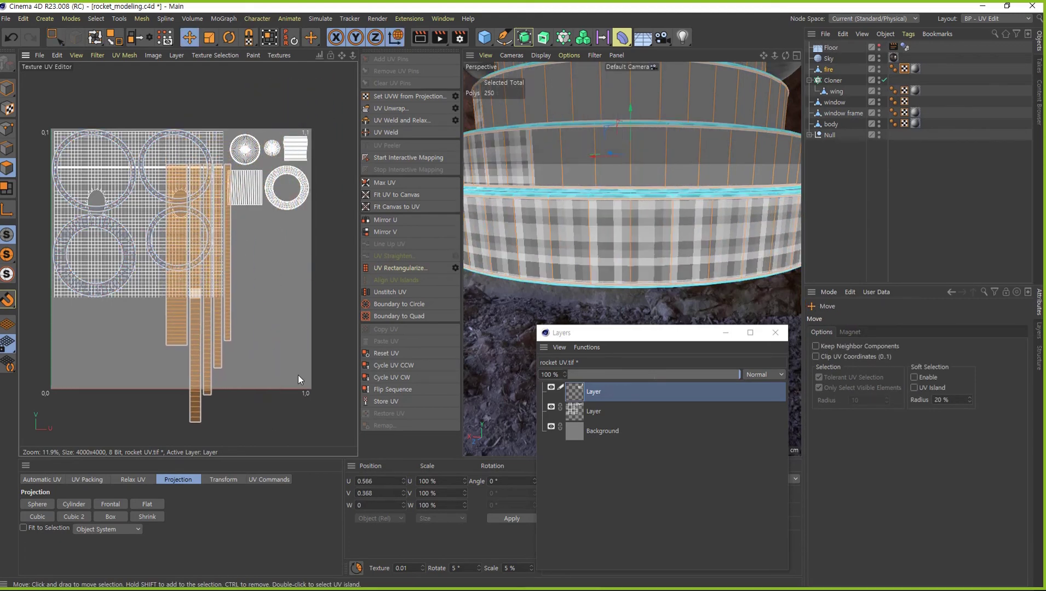
{"action": "left_click", "coordinate": [491, 480]}
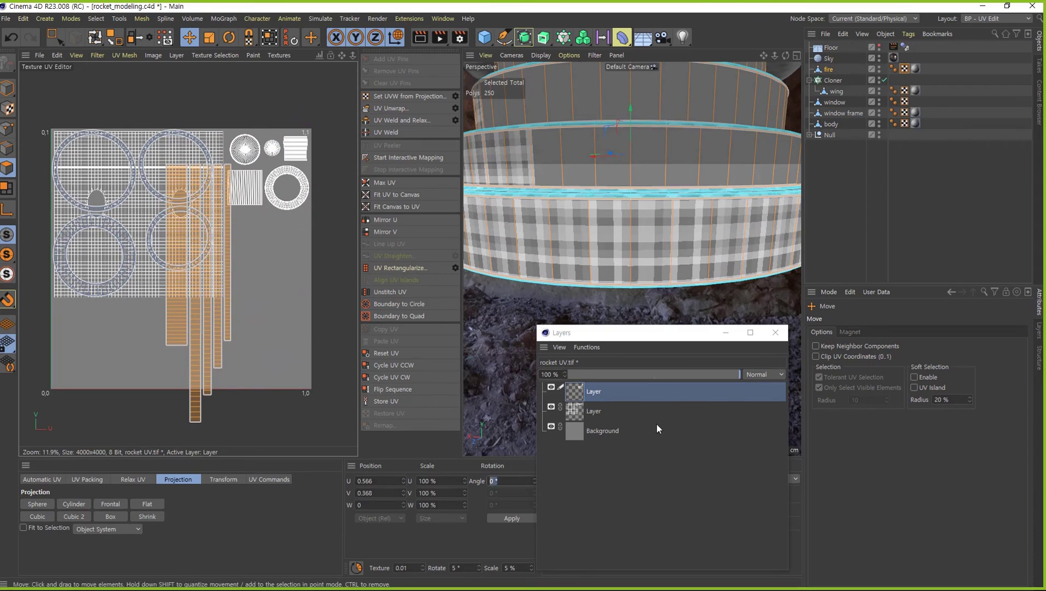
{"action": "type", "text": "90"}
{"action": "key", "text": "Return"}
Stack the scaled-down strips along the canvas bottom, then select three ring islands
{"action": "middle_click_drag", "start_coordinate": [242, 386], "coordinate": [266, 378]}
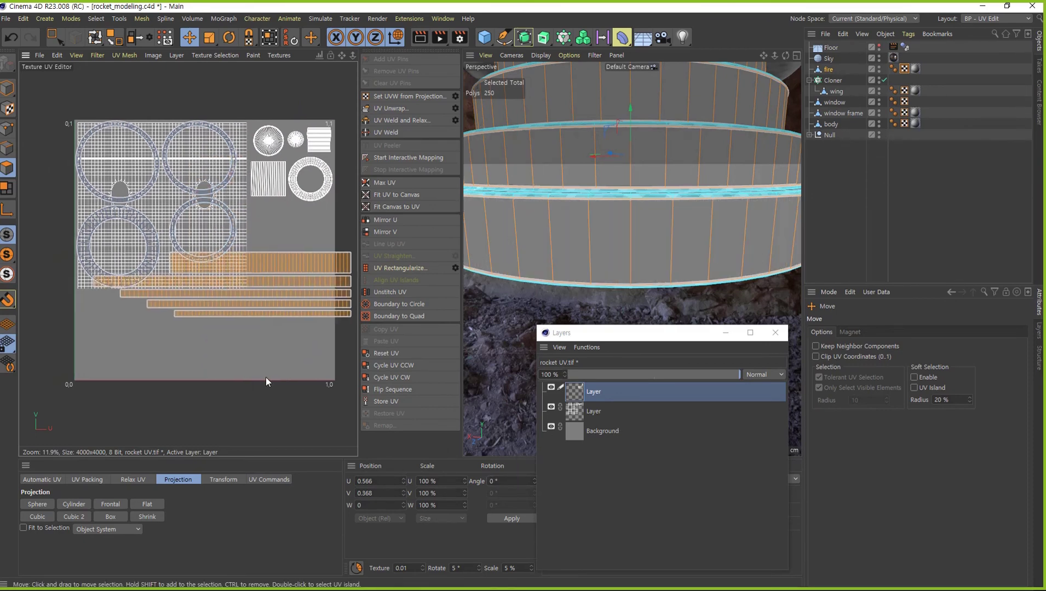
{"action": "mouse_move", "coordinate": [303, 300]}
{"action": "left_mouse_down"}
{"action": "mouse_move", "coordinate": [284, 362]}
{"action": "mouse_move", "coordinate": [327, 379]}
{"action": "mouse_move", "coordinate": [301, 364]}
{"action": "left_mouse_up"}
{"action": "key", "text": "t"}
{"action": "key", "text": "e"}
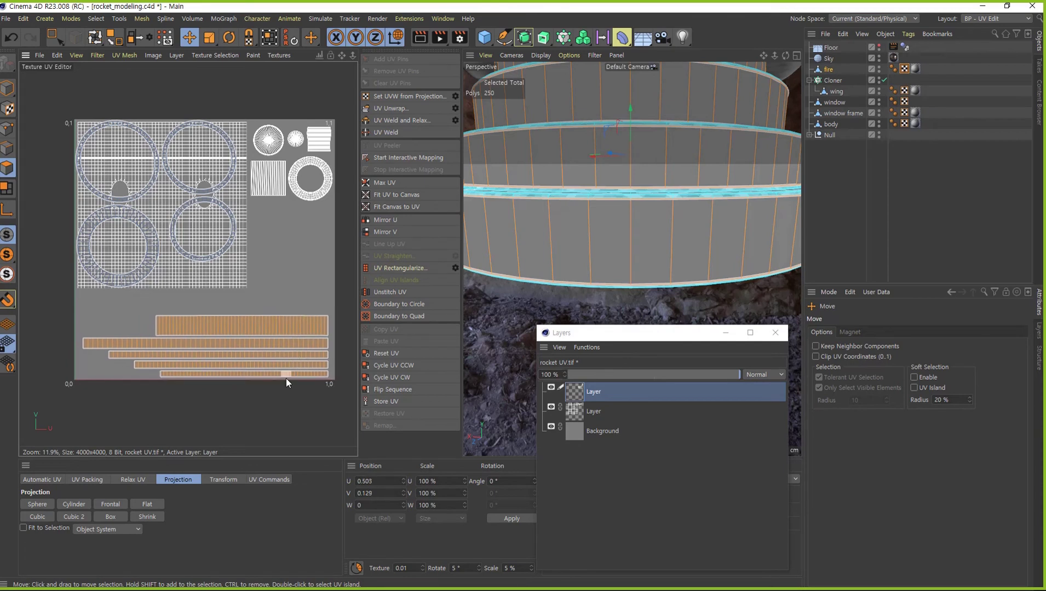
{"action": "double_click", "coordinate": [222, 248]}
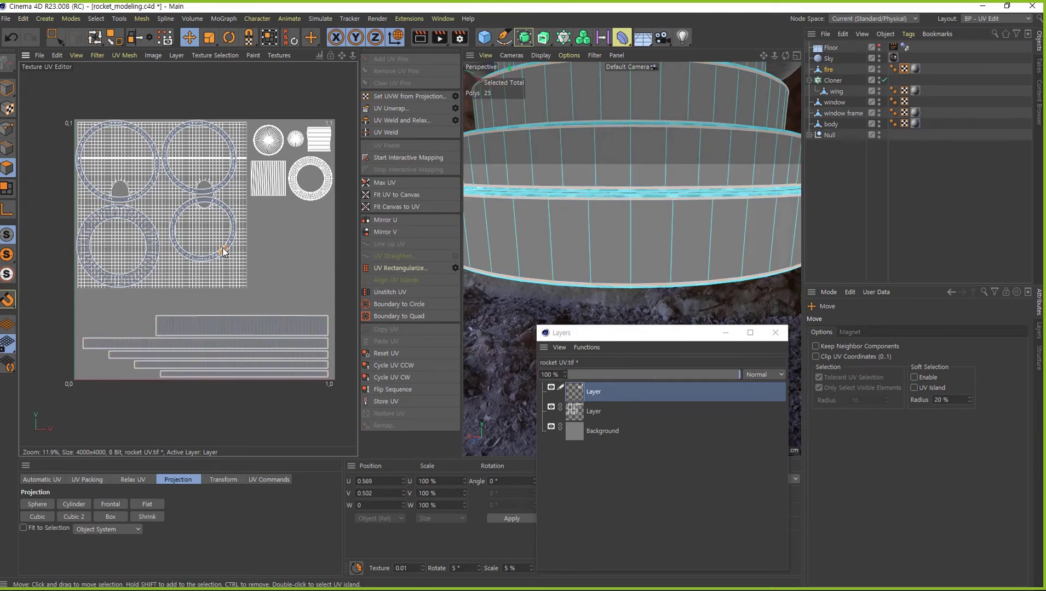
{"action": "double_click", "coordinate": [231, 179], "text": "shift"}
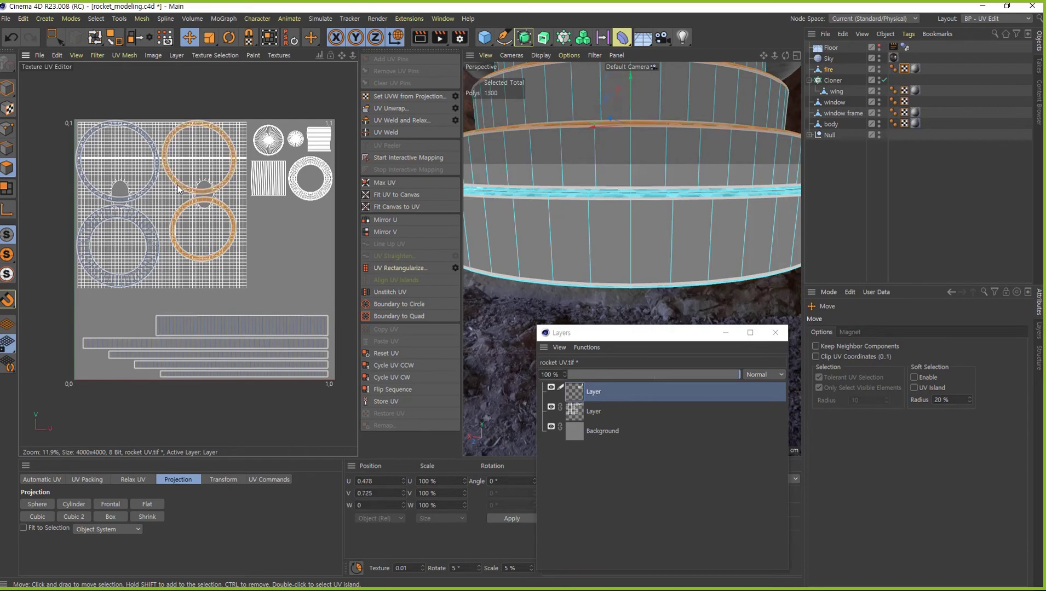
{"action": "double_click", "coordinate": [137, 198], "text": "shift"}
Test the upper-right ring inside the upper-left ring, then nest the lower-right ring there instead
{"action": "double_click", "coordinate": [146, 266], "text": "shift"}
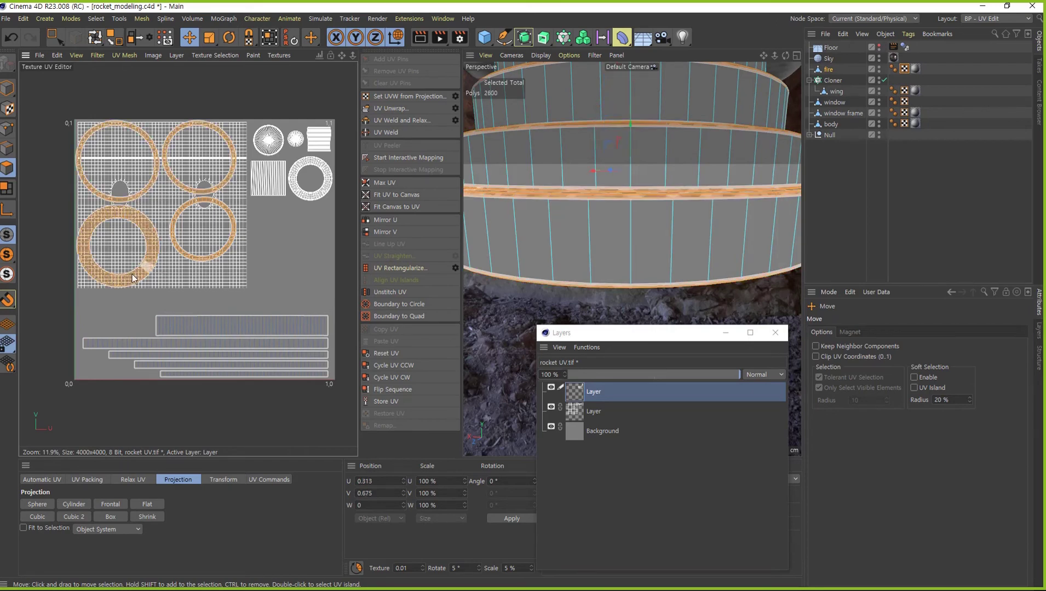
{"action": "left_click", "coordinate": [274, 270]}
{"action": "scroll", "coordinate": [154, 221], "scroll_direction": "up", "scroll_amount": 3}
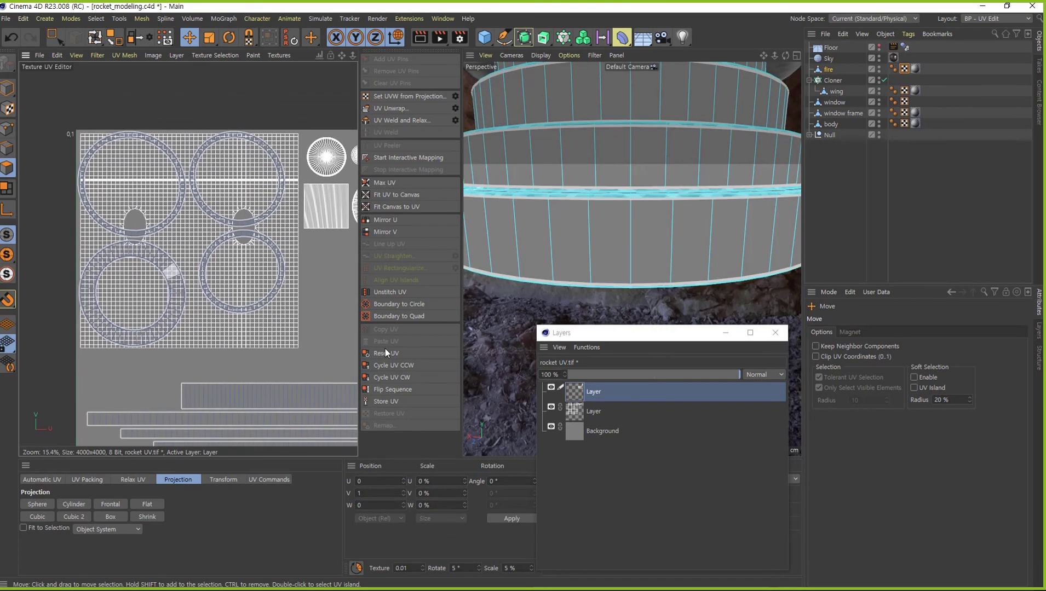
{"action": "double_click", "coordinate": [291, 243]}
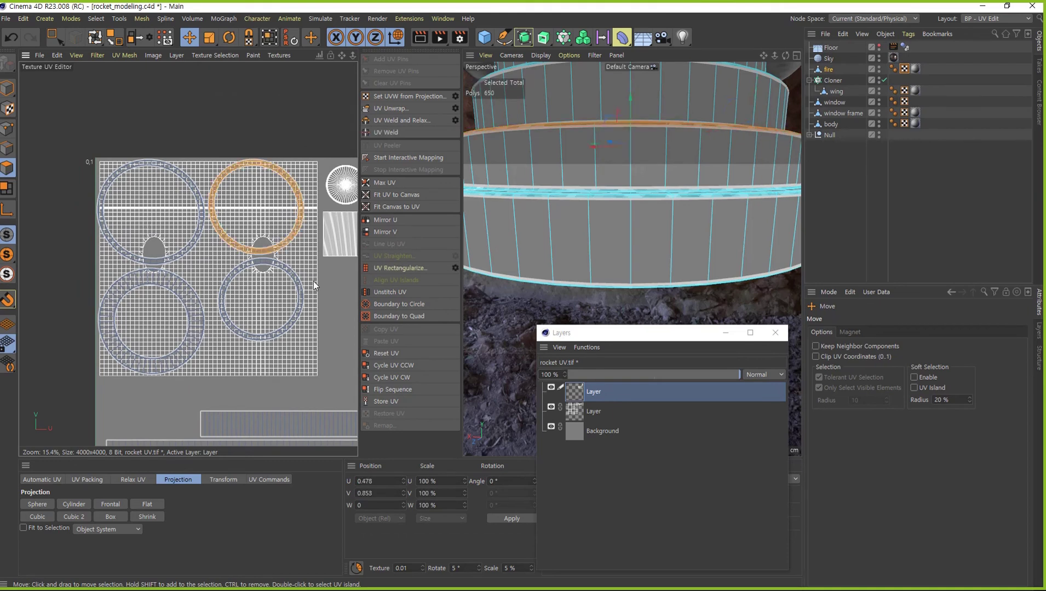
{"action": "left_click_drag", "start_coordinate": [326, 277], "coordinate": [221, 279]}
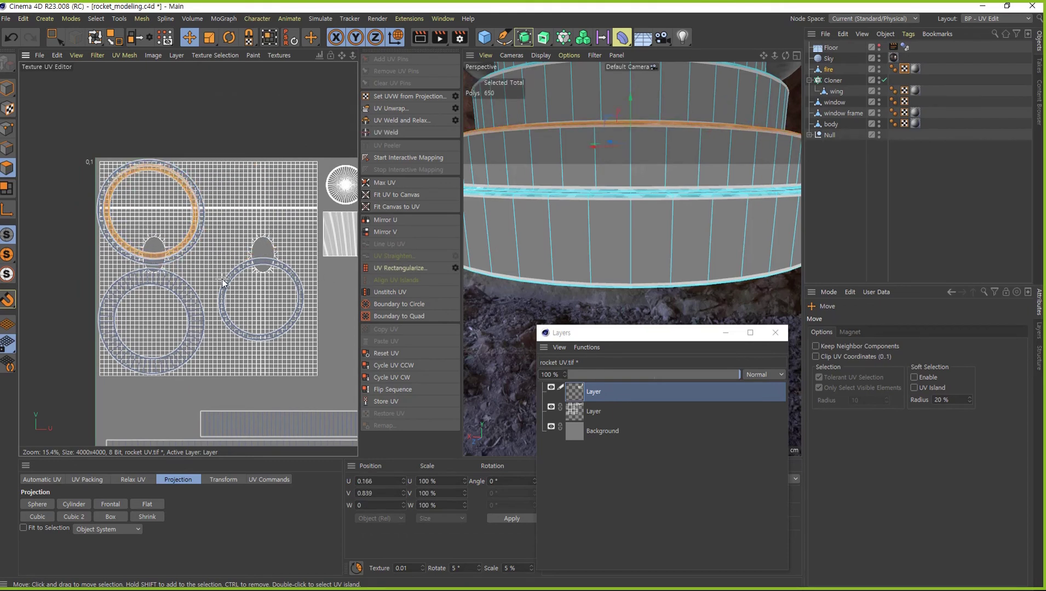
{"action": "left_click_drag", "start_coordinate": [225, 282], "coordinate": [347, 263]}
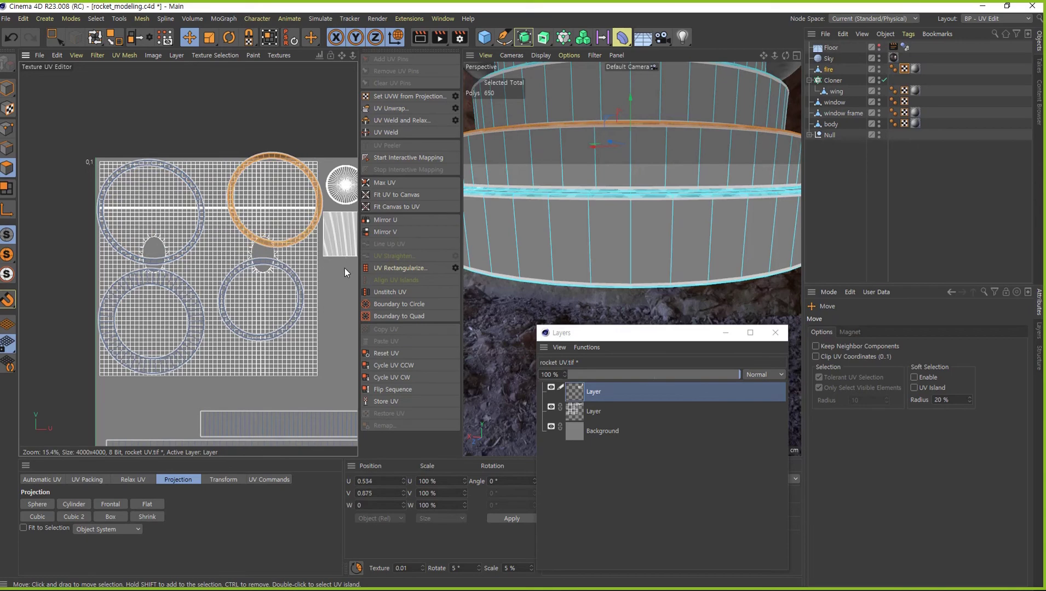
{"action": "double_click", "coordinate": [300, 299]}
{"action": "left_click_drag", "start_coordinate": [316, 377], "coordinate": [206, 301]}
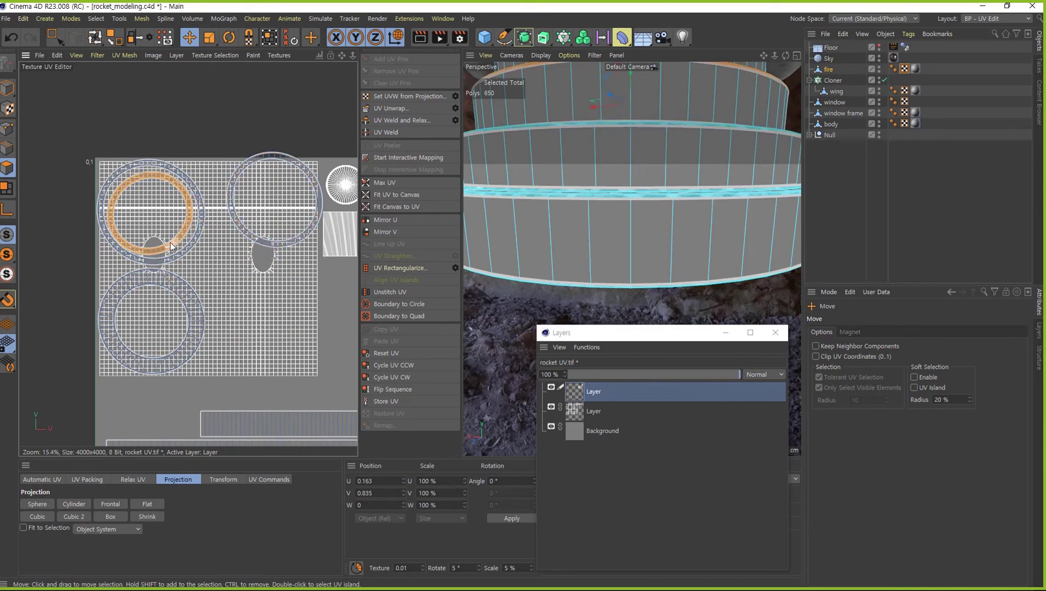
{"action": "scroll", "coordinate": [335, 297], "scroll_direction": "down", "scroll_amount": 1}
{"action": "scroll", "coordinate": [318, 277], "scroll_direction": "down", "scroll_amount": 1}
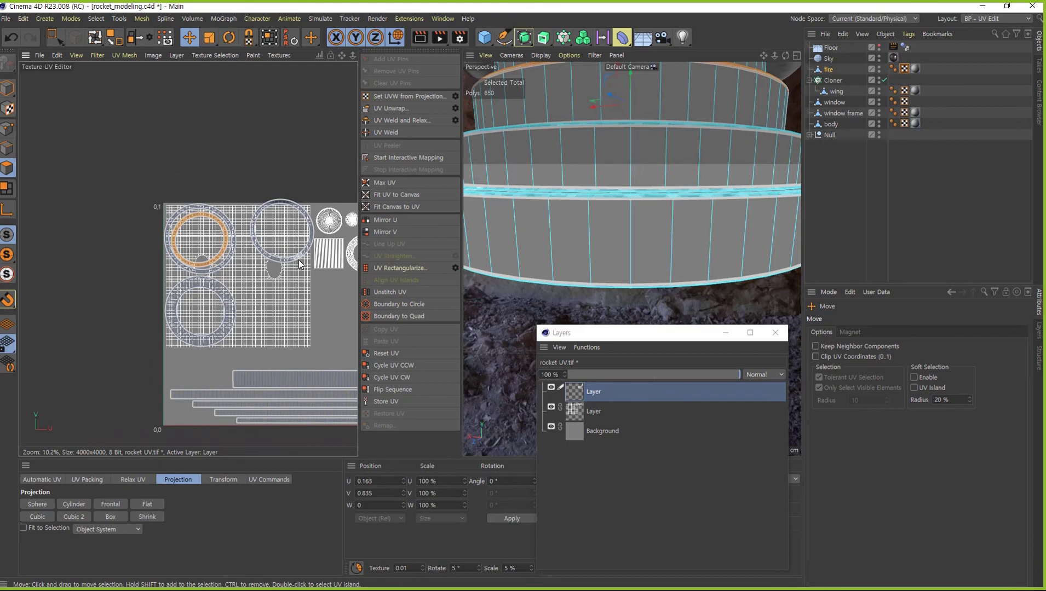
Box-select the four ring islands and move them off the canvas to the upper left
{"action": "left_click_drag", "start_coordinate": [135, 175], "coordinate": [334, 354]}
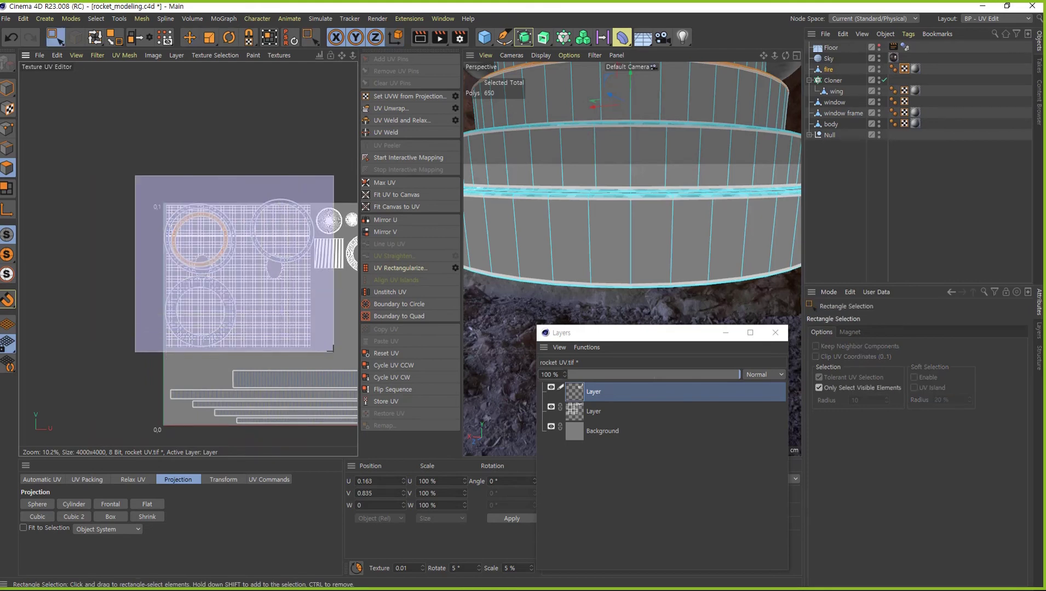
{"action": "mouse_move", "coordinate": [304, 260]}
{"action": "left_mouse_down"}
{"action": "mouse_move", "coordinate": [186, 189]}
{"action": "mouse_move", "coordinate": [183, 172]}
{"action": "left_mouse_up"}
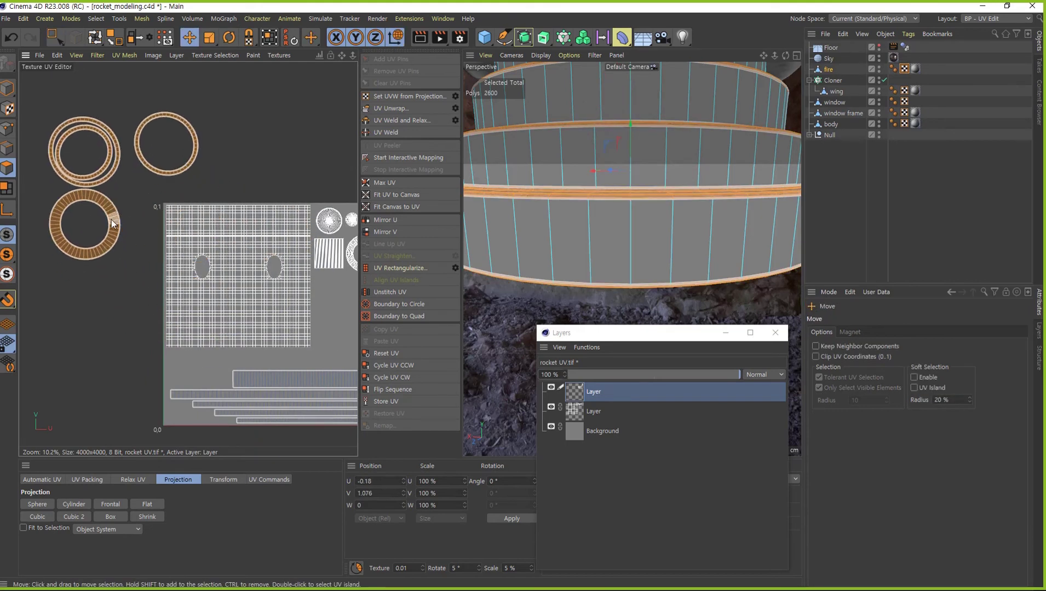
{"action": "scroll", "coordinate": [109, 211], "scroll_direction": "up", "scroll_amount": 3}
{"action": "middle_click_drag", "start_coordinate": [359, 283], "coordinate": [230, 247], "text": "alt"}
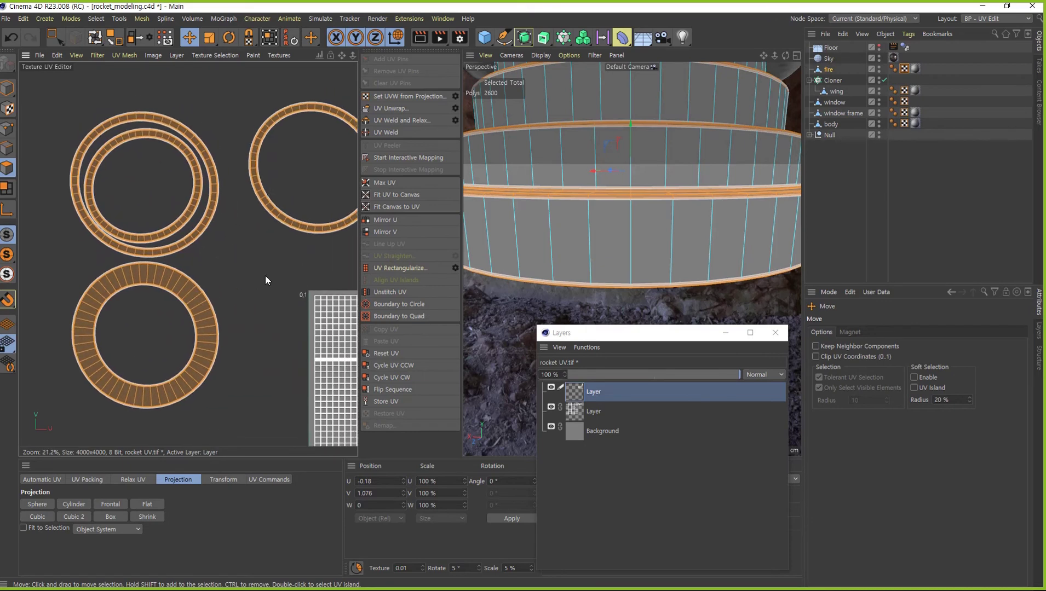
Rotate and nudge the nested inner ring to centre it within its outer ring
{"action": "double_click", "coordinate": [183, 219]}
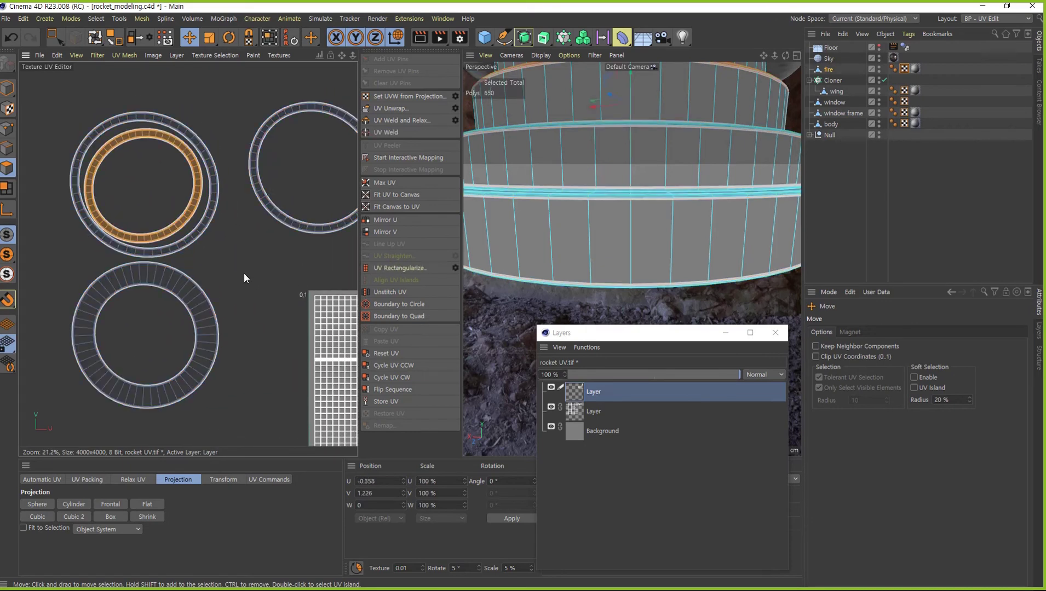
{"action": "left_click_drag", "start_coordinate": [244, 273], "coordinate": [245, 278]}
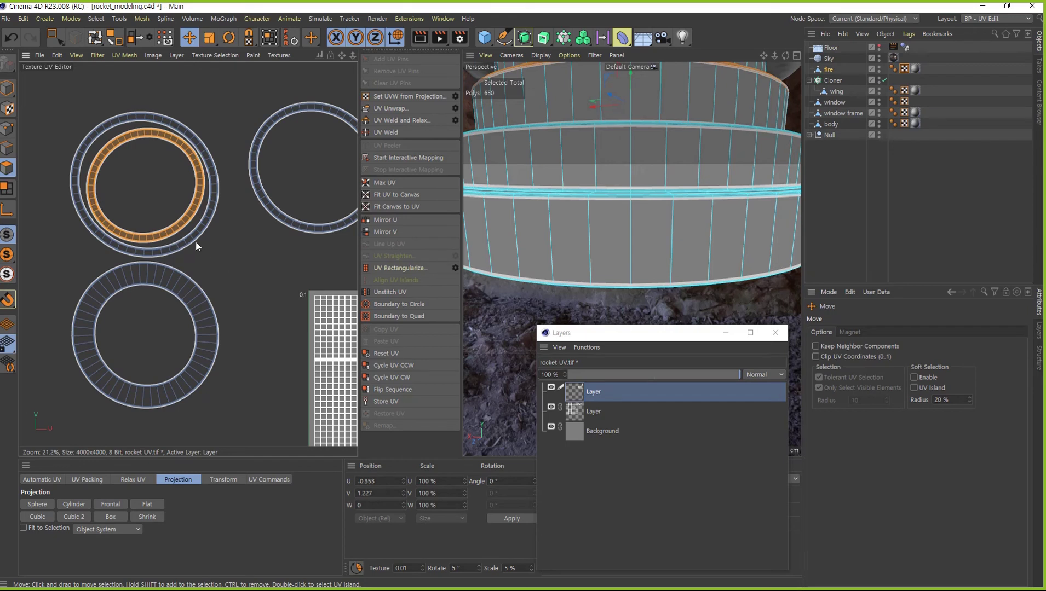
{"action": "key", "text": "r"}
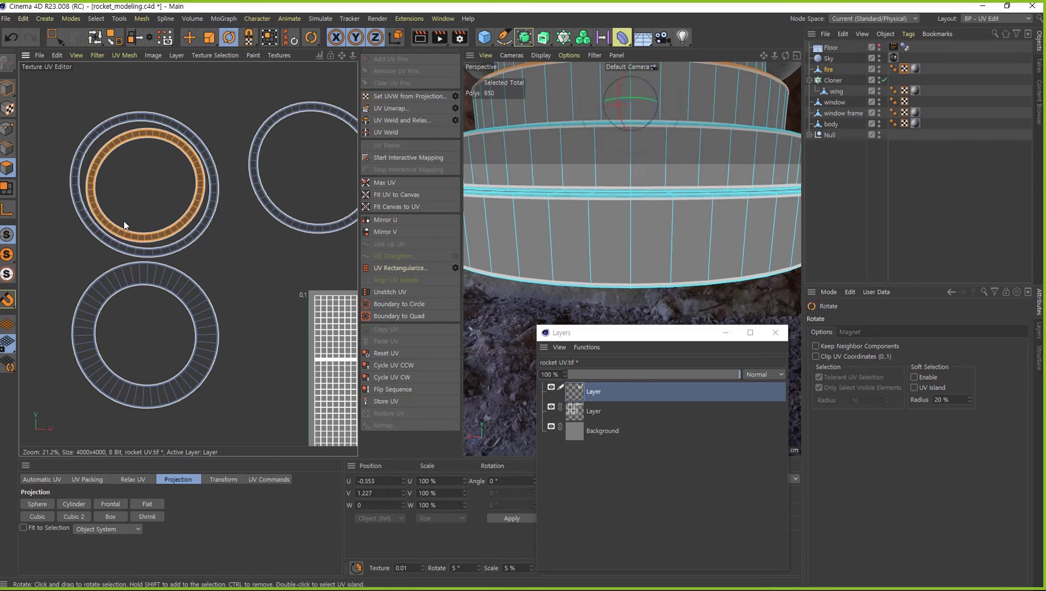
{"action": "mouse_move", "coordinate": [162, 177]}
{"action": "left_mouse_down"}
{"action": "mouse_move", "coordinate": [78, 185]}
{"action": "mouse_move", "coordinate": [92, 184]}
{"action": "left_mouse_up"}
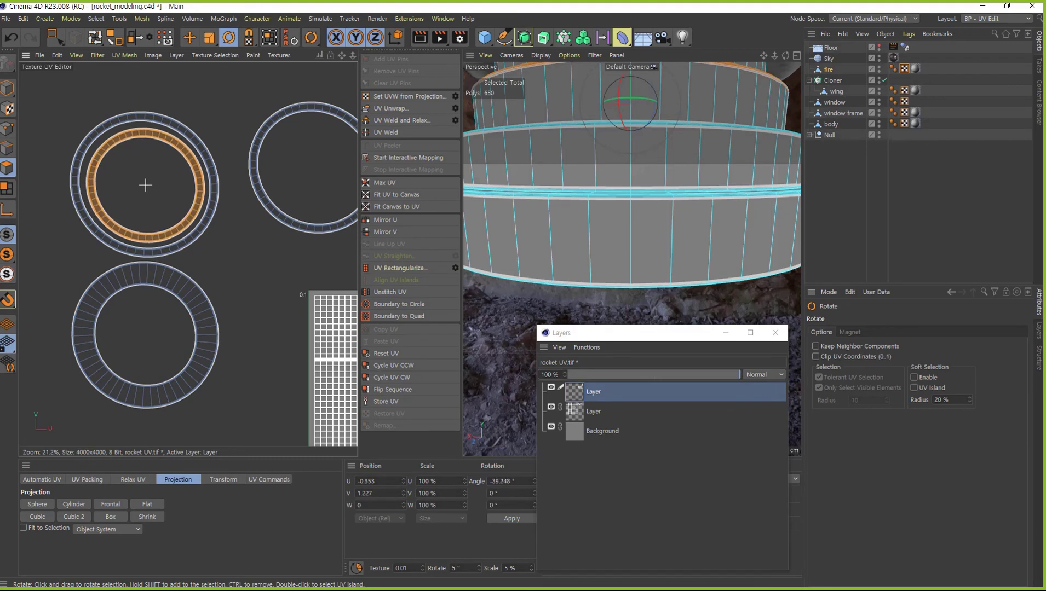
{"action": "key", "text": "e"}
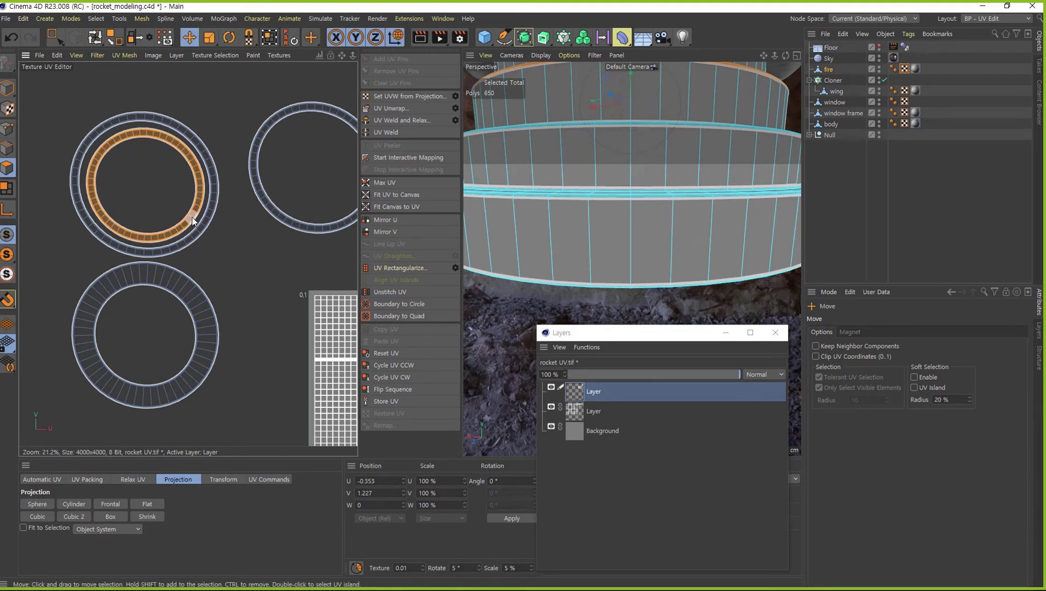
{"action": "left_click_drag", "start_coordinate": [192, 222], "coordinate": [191, 217]}
{"action": "middle_click_drag", "start_coordinate": [314, 254], "coordinate": [278, 229], "text": "alt"}
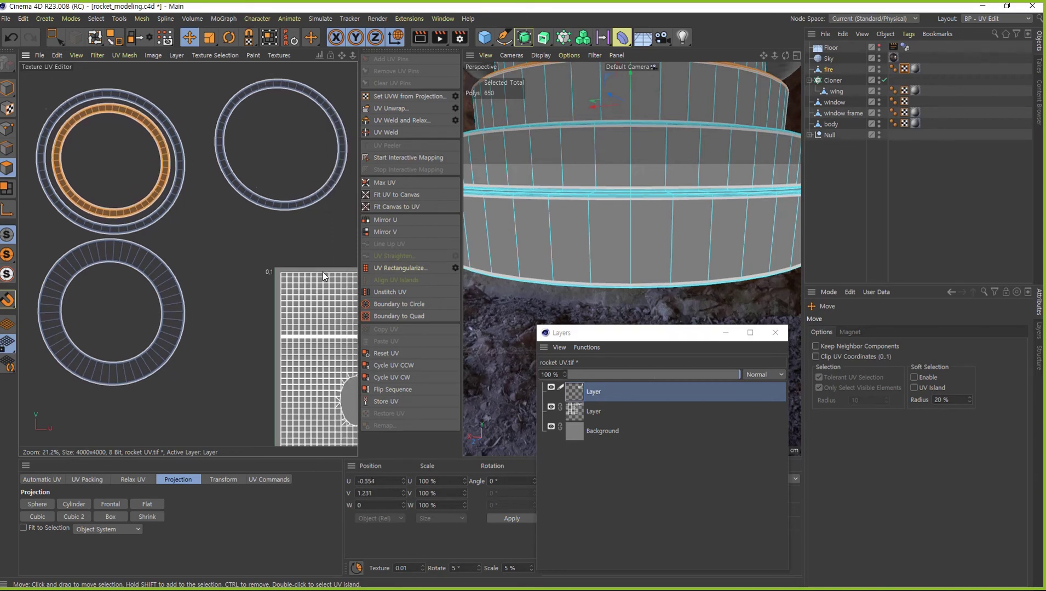
{"action": "double_click", "coordinate": [311, 199]}
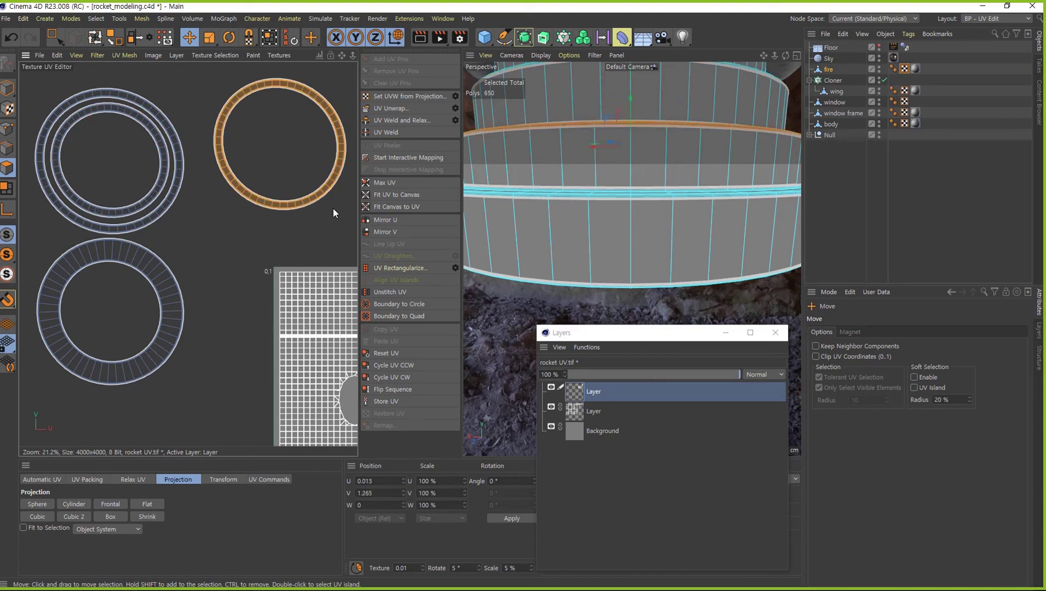
{"action": "scroll", "coordinate": [310, 294], "scroll_direction": "down", "scroll_amount": 2}
{"action": "scroll", "coordinate": [232, 218], "scroll_direction": "down", "scroll_amount": 2}
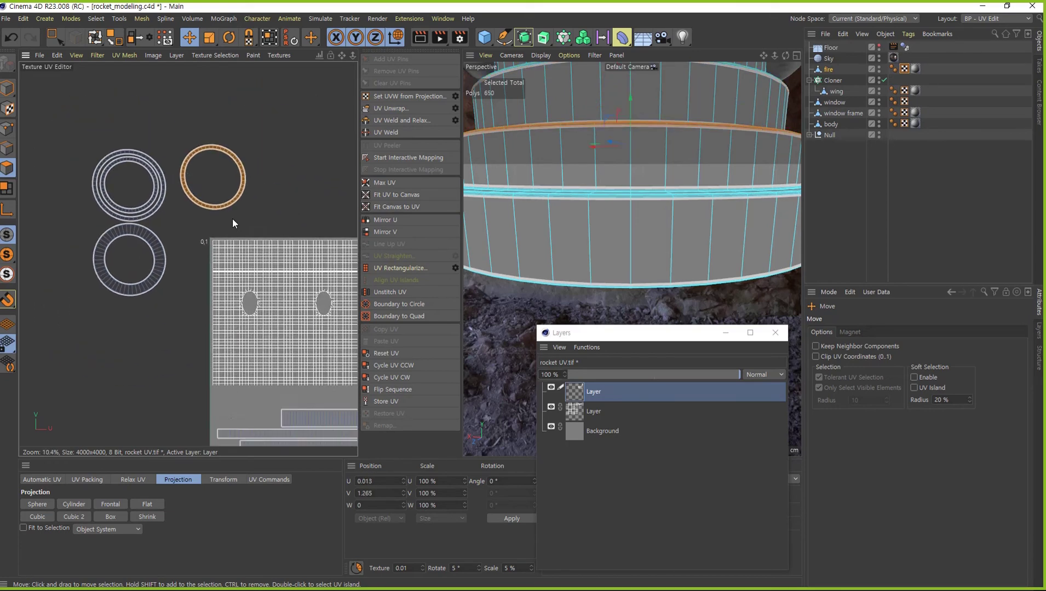
{"action": "scroll", "coordinate": [345, 299], "scroll_direction": "down", "scroll_amount": 1}
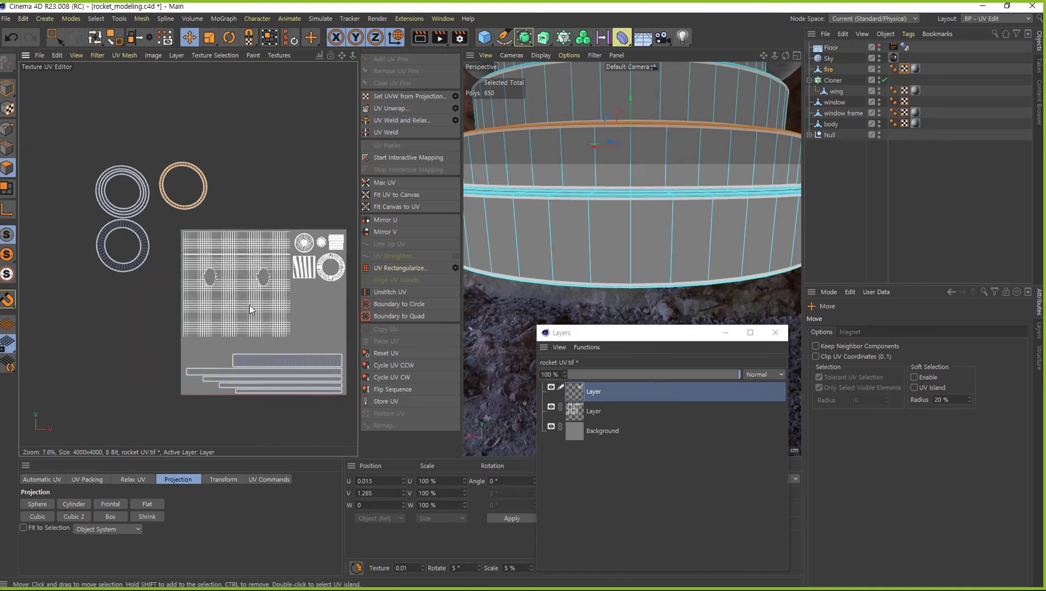
{"action": "scroll", "coordinate": [249, 309], "scroll_direction": "up", "scroll_amount": 1}
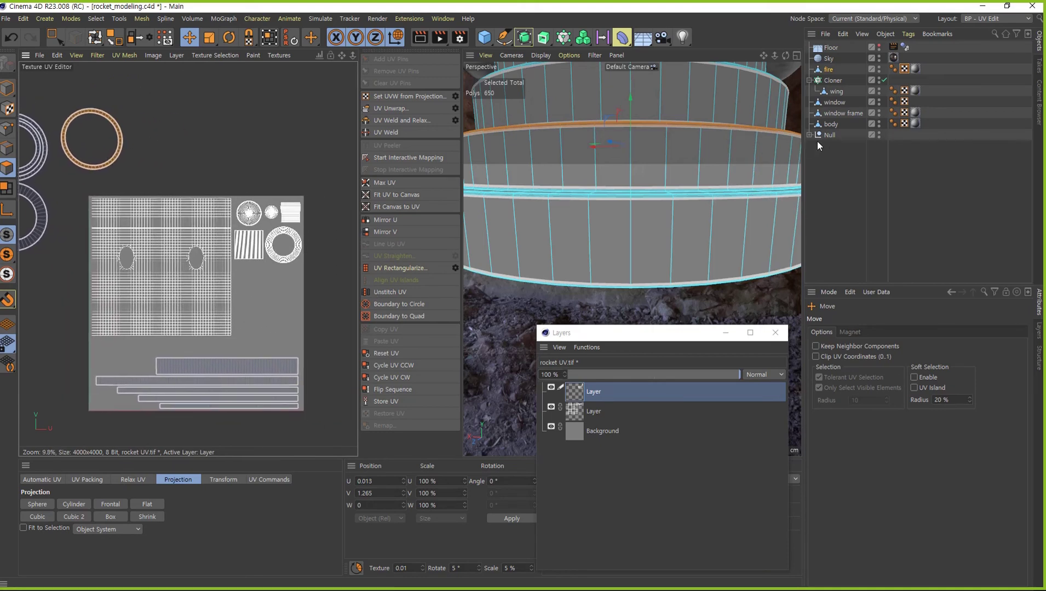
Select all of the wing's UV islands and its UV tag
{"action": "left_click", "coordinate": [837, 91]}
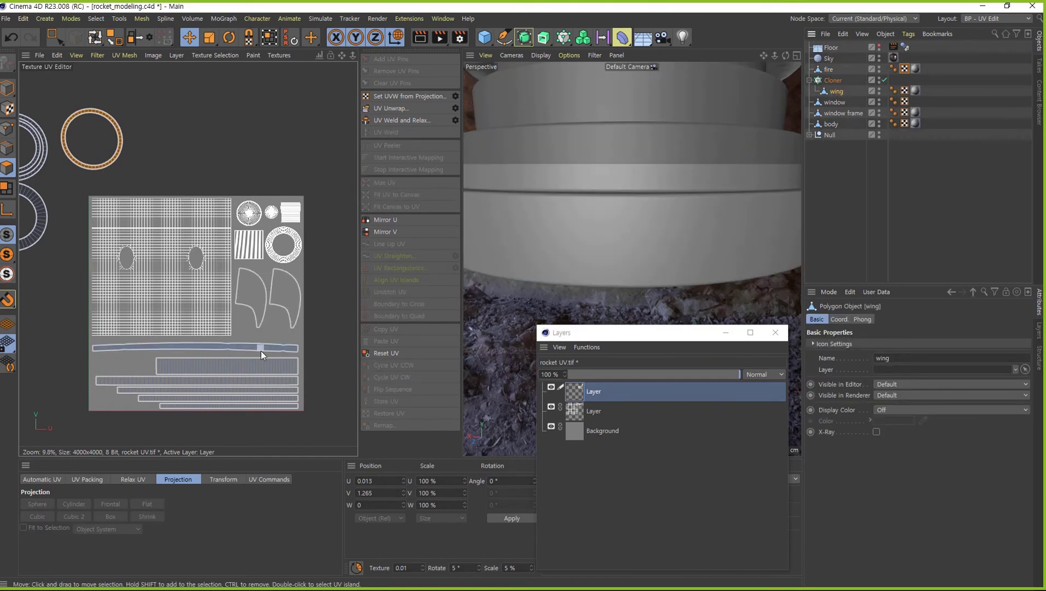
{"action": "key", "text": "ctrl+a"}
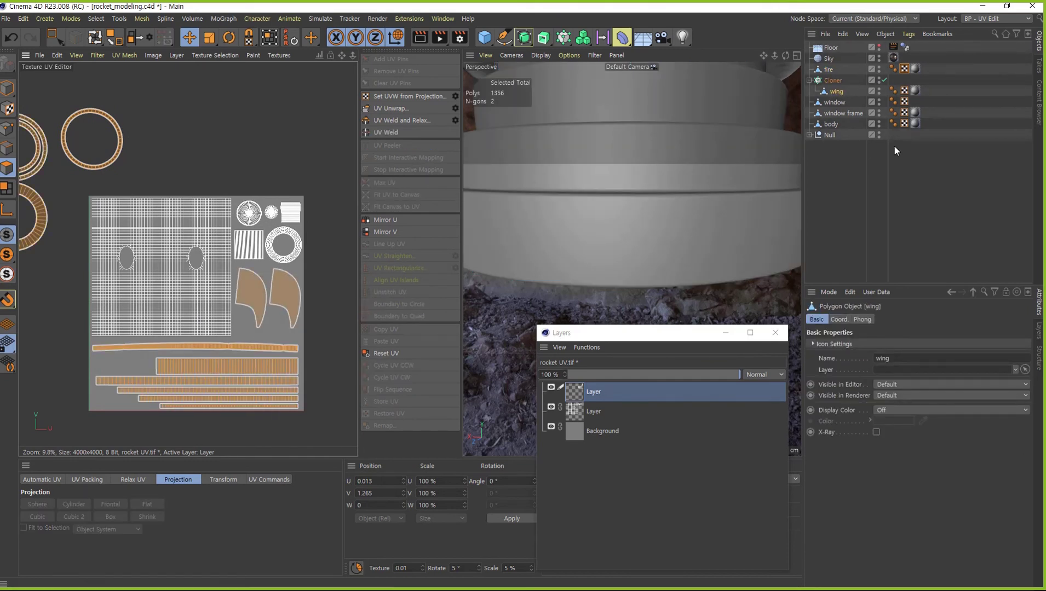
{"action": "left_click", "coordinate": [894, 146]}
{"action": "left_click", "coordinate": [837, 92]}
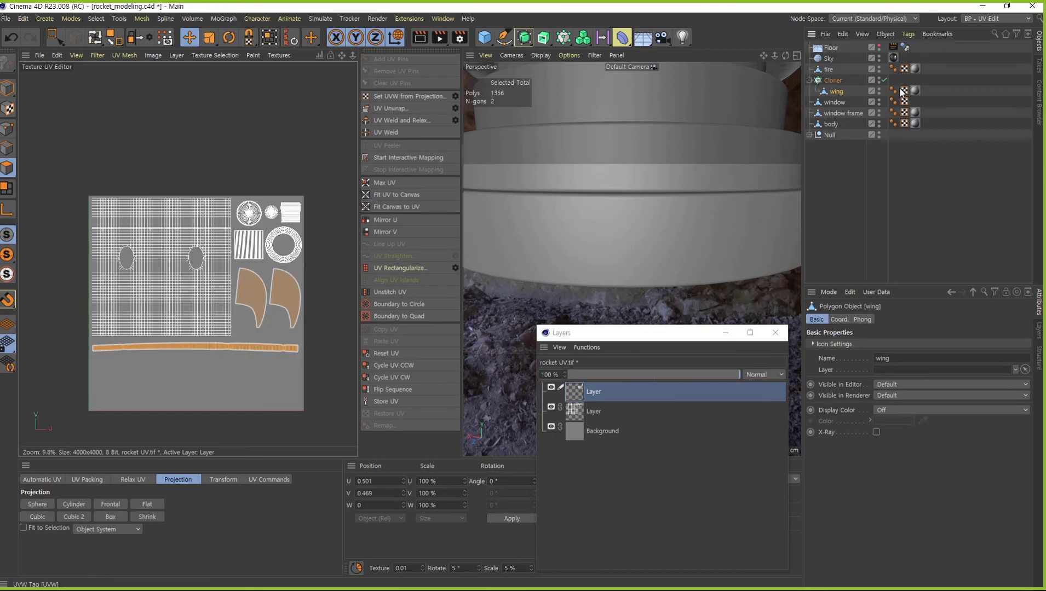
{"action": "left_click", "coordinate": [904, 90]}
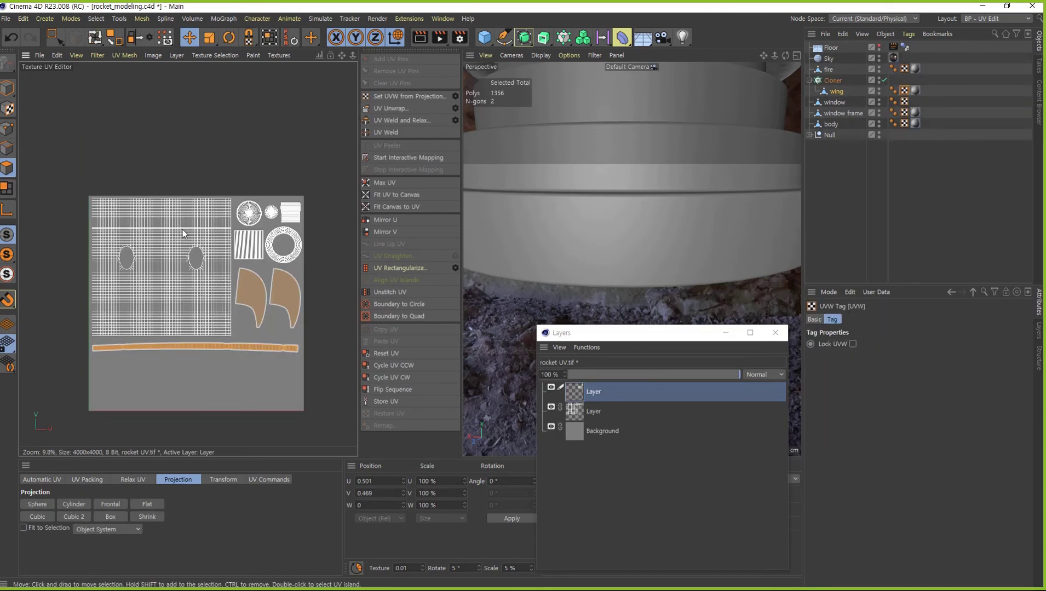
Add a new texture layer, trace the wing's polygon outlines onto it, and select the fire object
{"action": "left_click", "coordinate": [176, 56]}
{"action": "left_click", "coordinate": [190, 72]}
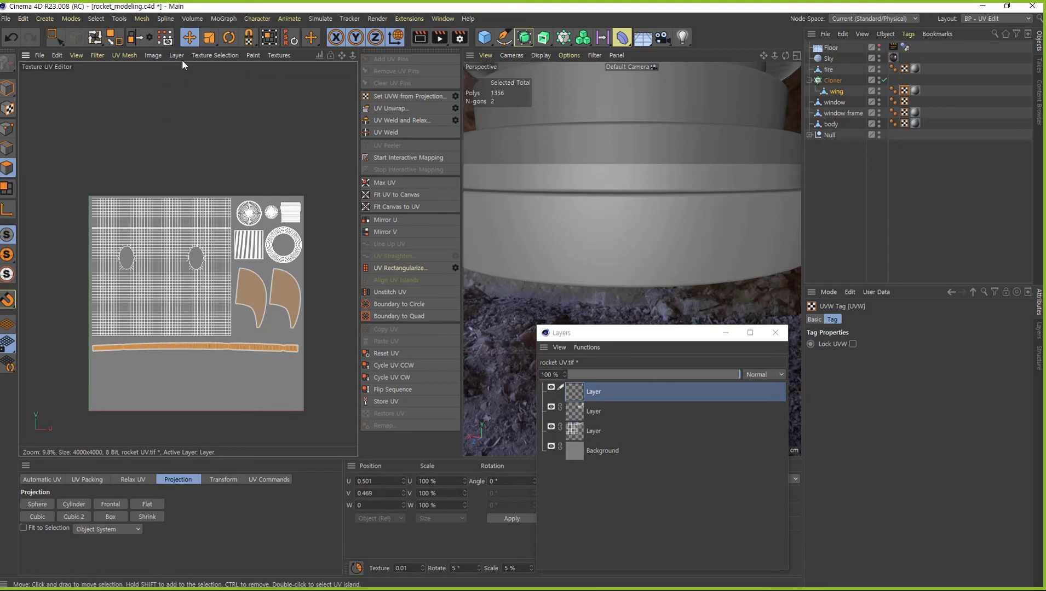
{"action": "left_click", "coordinate": [178, 55]}
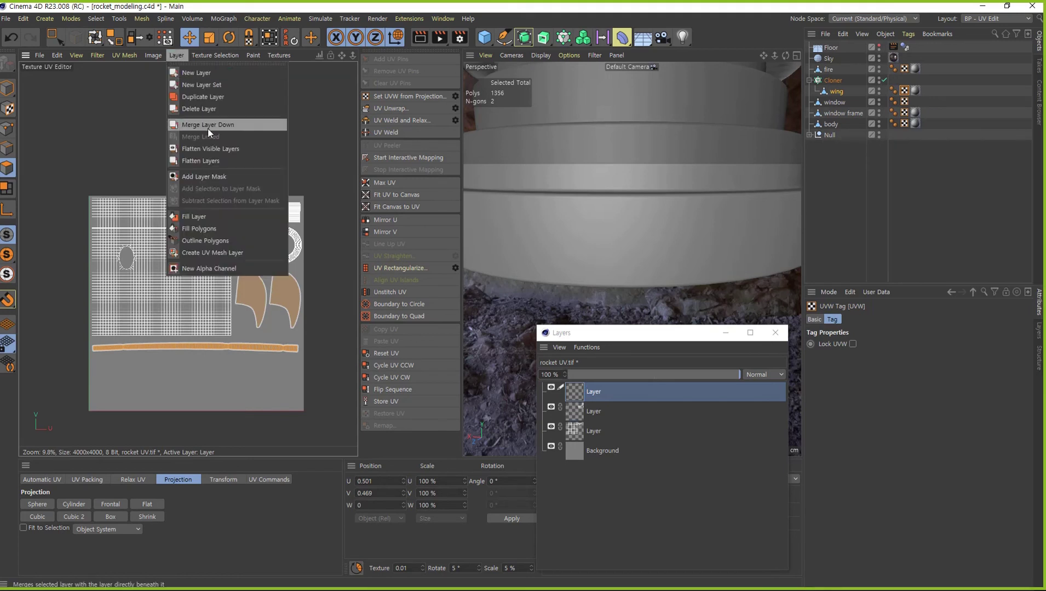
{"action": "left_click", "coordinate": [205, 240]}
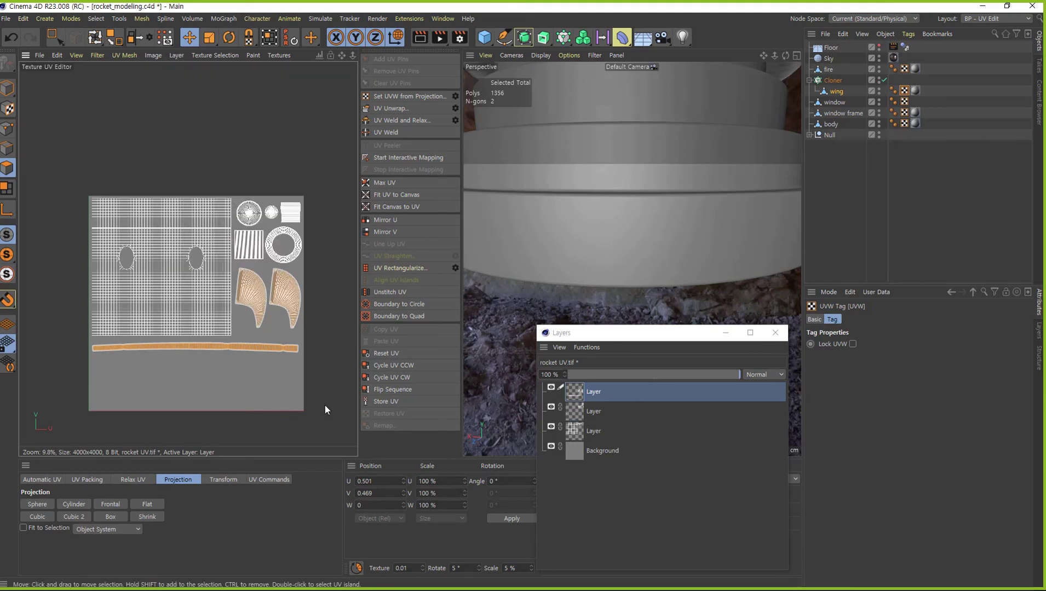
{"action": "left_click", "coordinate": [973, 210]}
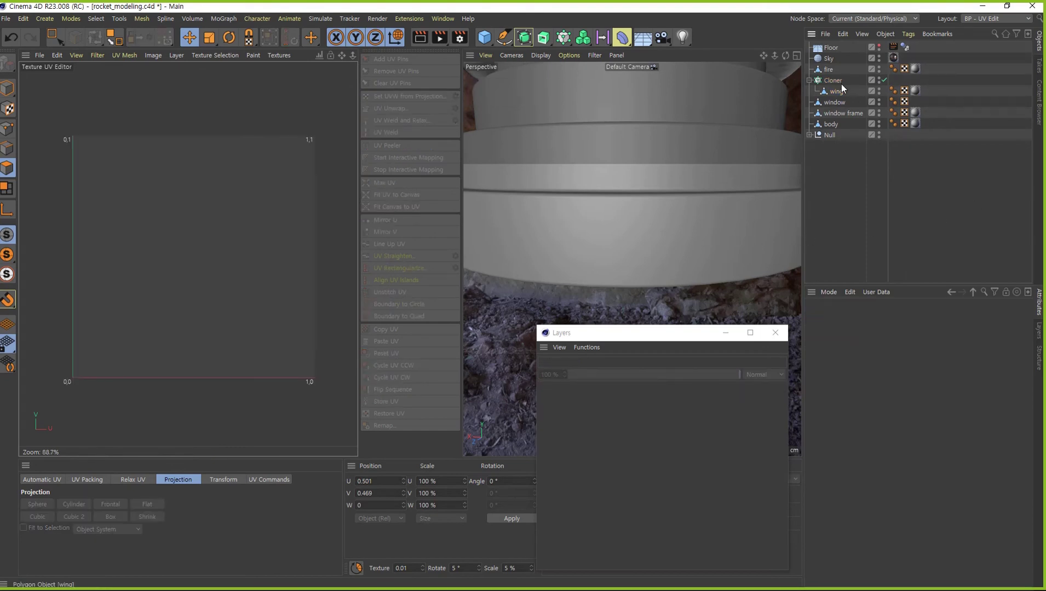
{"action": "left_click", "coordinate": [829, 70]}
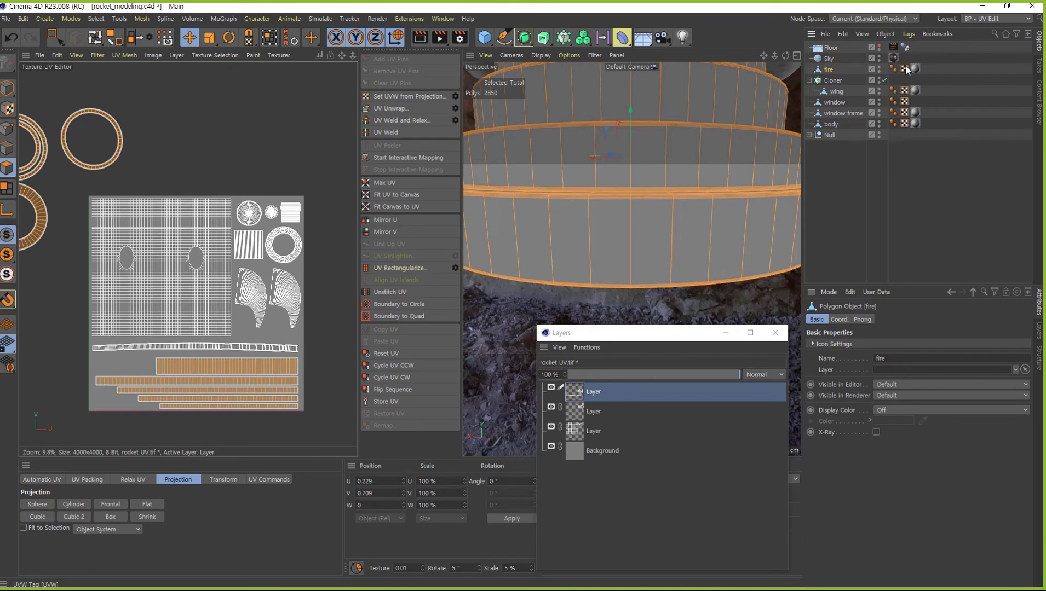
Stack the thin UV strips and the long strip along the bottom of the canvas
{"action": "mouse_move", "coordinate": [195, 379]}
{"action": "middle_mouse_down"}
{"action": "mouse_move", "coordinate": [409, 244]}
{"action": "mouse_move", "coordinate": [380, 259]}
{"action": "mouse_move", "coordinate": [262, 273]}
{"action": "middle_mouse_up"}
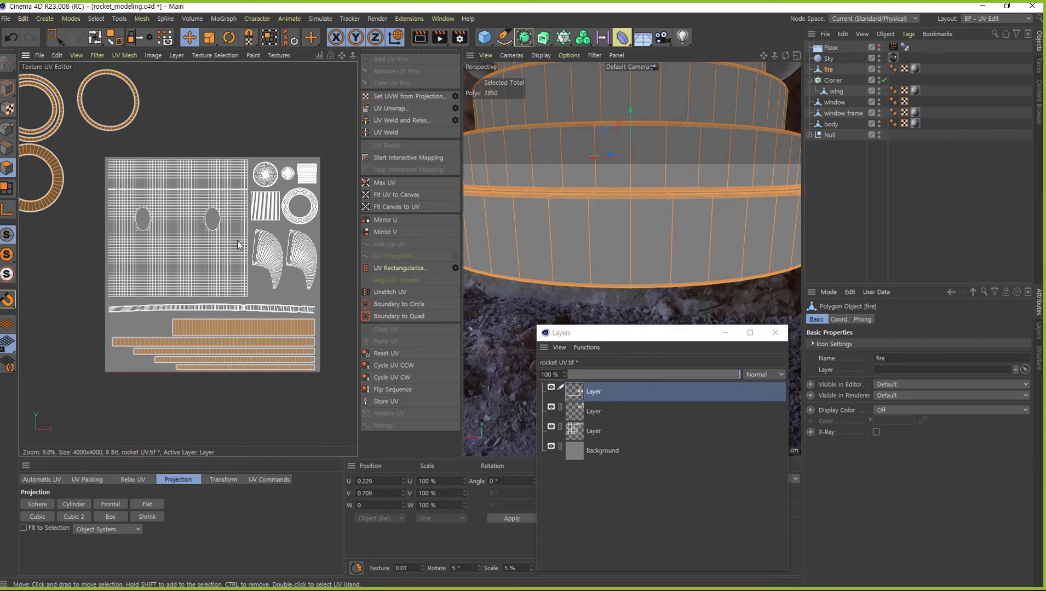
{"action": "middle_click_drag", "start_coordinate": [152, 184], "coordinate": [177, 200]}
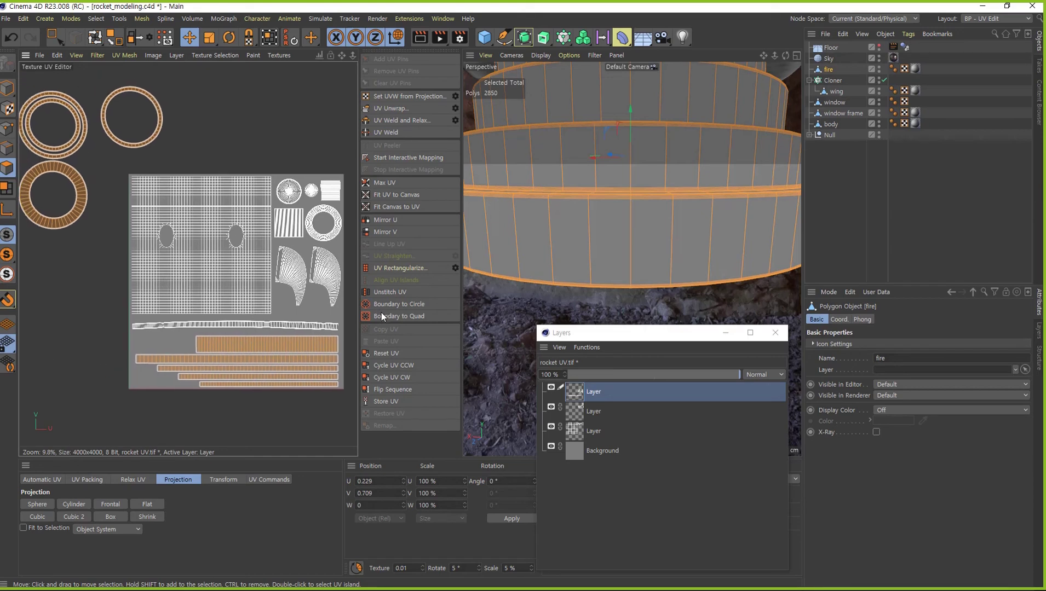
{"action": "left_click", "coordinate": [216, 140]}
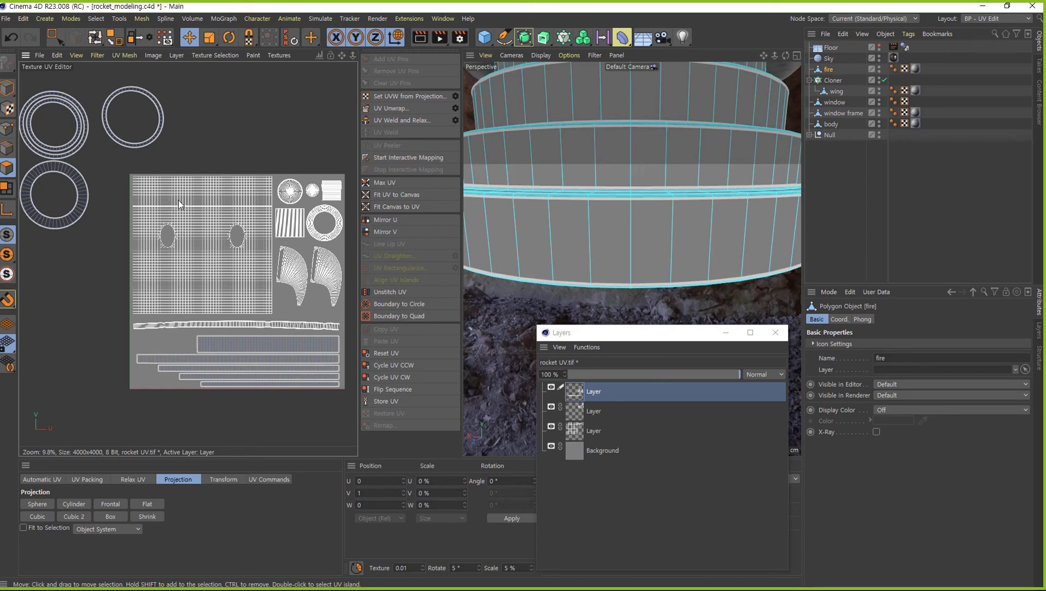
{"action": "mouse_move", "coordinate": [252, 373]}
{"action": "right_mouse_down", "text": "alt"}
{"action": "mouse_move", "coordinate": [346, 296]}
{"action": "mouse_move", "coordinate": [362, 293]}
{"action": "right_mouse_up", "text": "alt"}
{"action": "scroll", "coordinate": [255, 368], "scroll_direction": "up", "scroll_amount": 1}
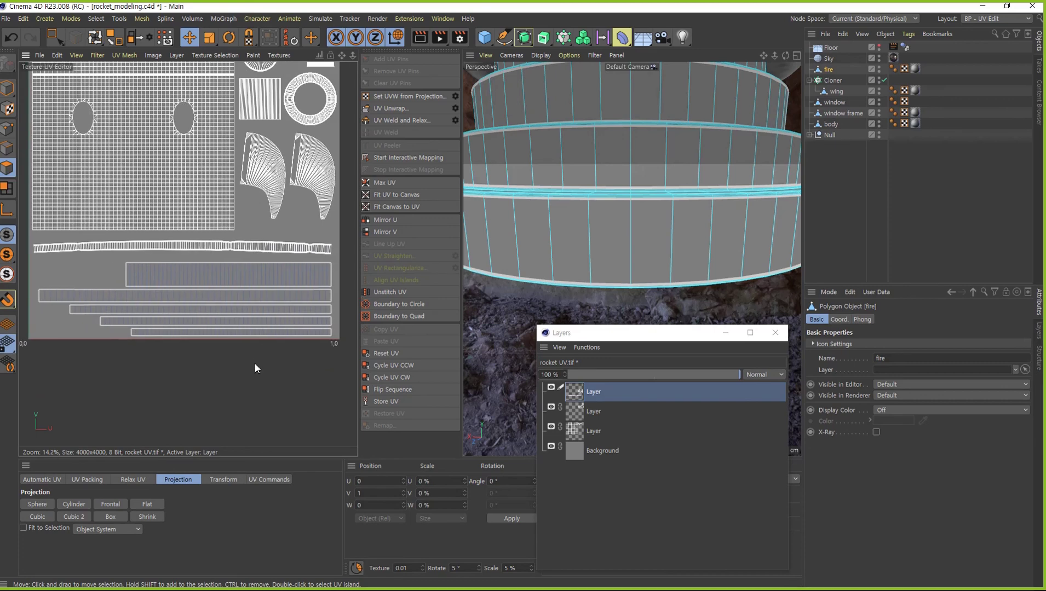
{"action": "double_click", "coordinate": [311, 324]}
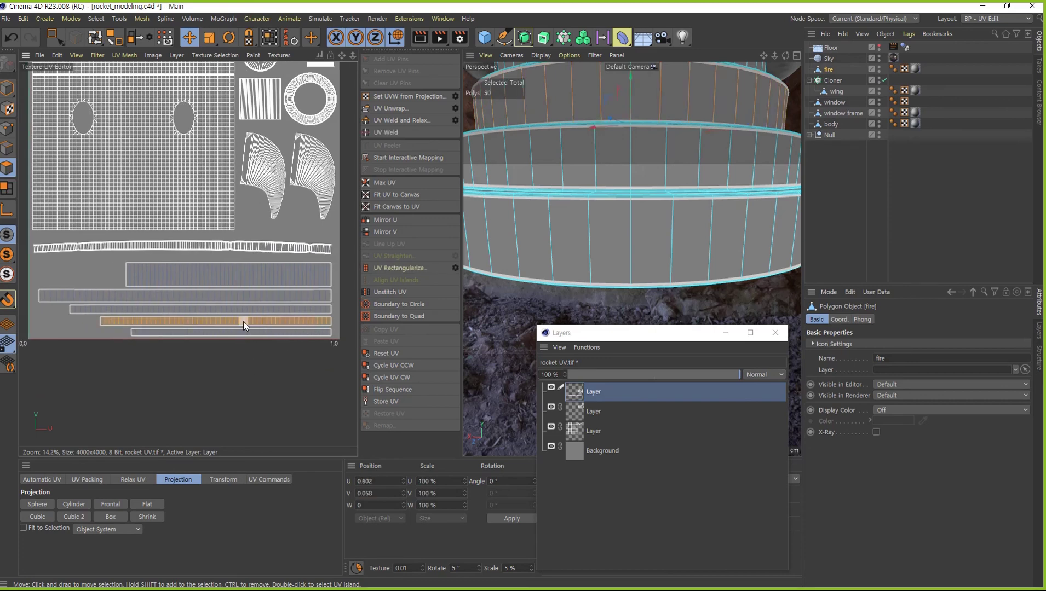
{"action": "left_click_drag", "start_coordinate": [245, 317], "coordinate": [262, 329]}
{"action": "double_click", "coordinate": [261, 309]}
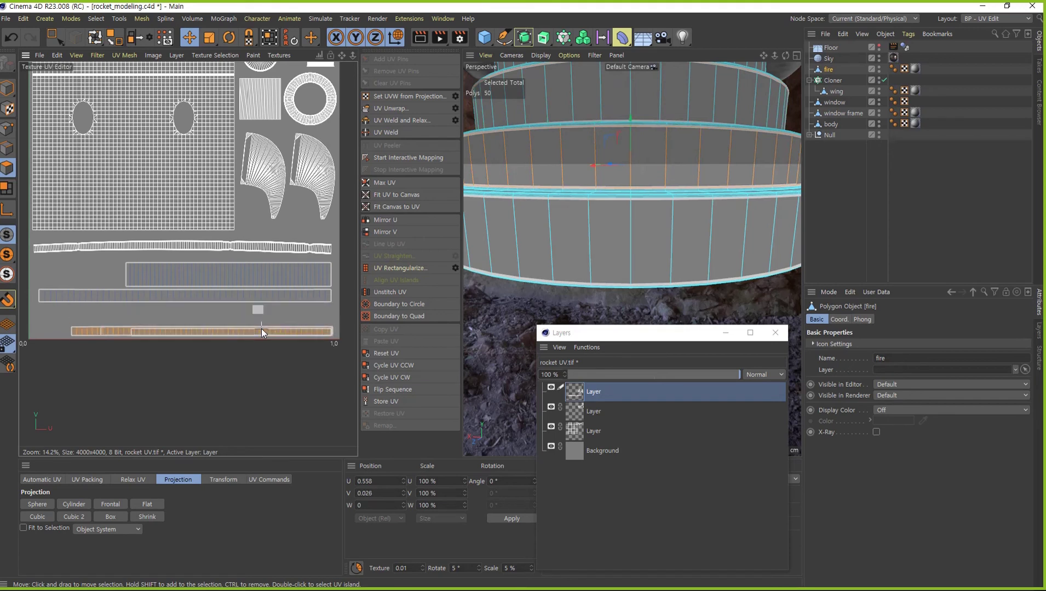
{"action": "double_click", "coordinate": [260, 297]}
{"action": "left_click_drag", "start_coordinate": [276, 293], "coordinate": [277, 326]}
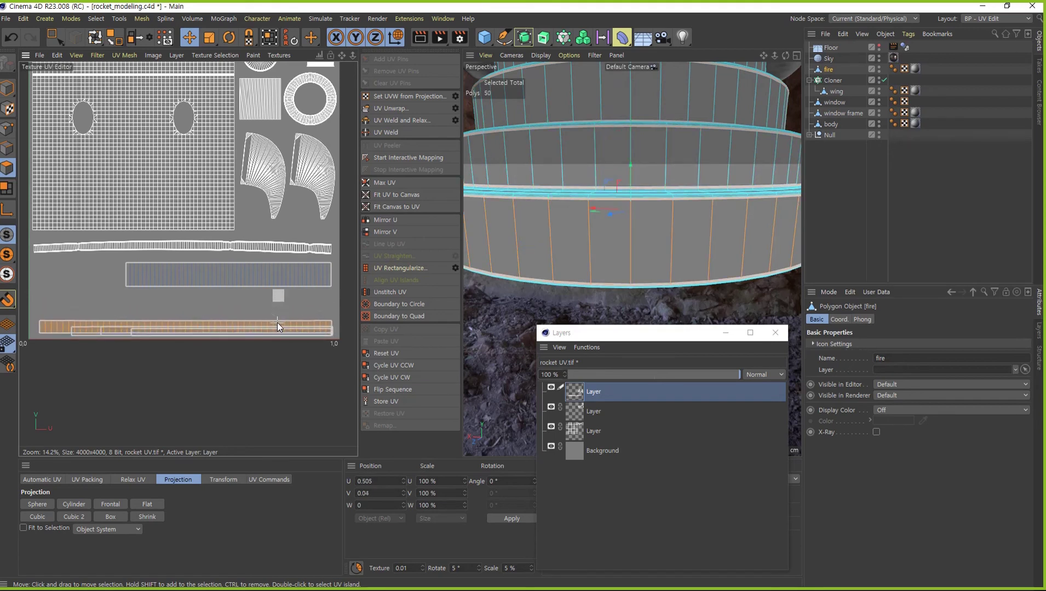
Move the wide grey strip down beside the bottom strips
{"action": "double_click", "coordinate": [290, 273]}
{"action": "middle_click_drag", "start_coordinate": [277, 342], "coordinate": [276, 326]}
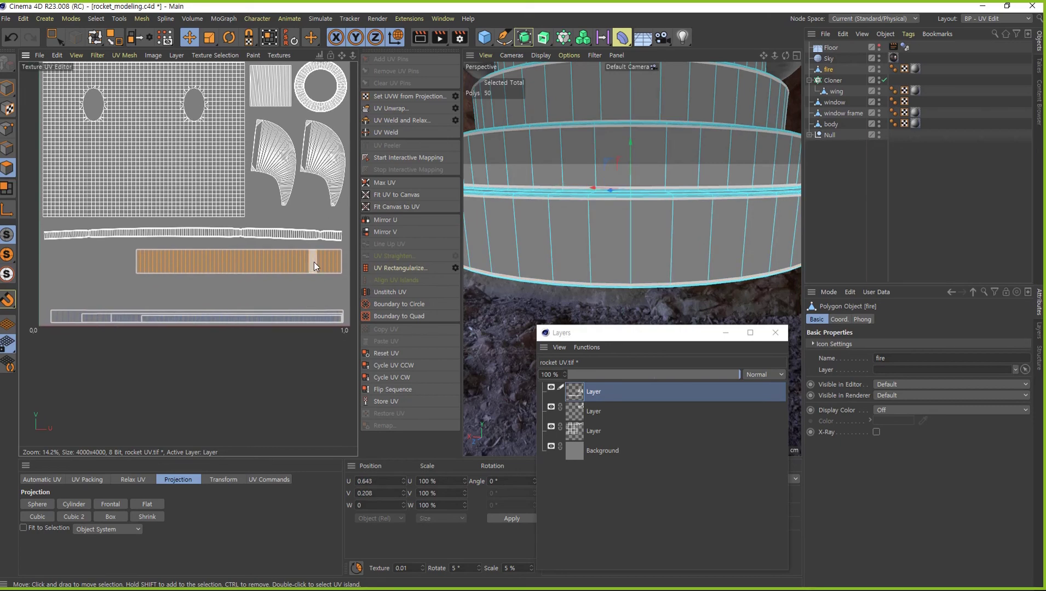
{"action": "left_click_drag", "start_coordinate": [314, 262], "coordinate": [315, 312]}
{"action": "scroll", "coordinate": [317, 299], "scroll_direction": "down", "scroll_amount": 3}
{"action": "scroll", "coordinate": [340, 339], "scroll_direction": "down", "scroll_amount": 1}
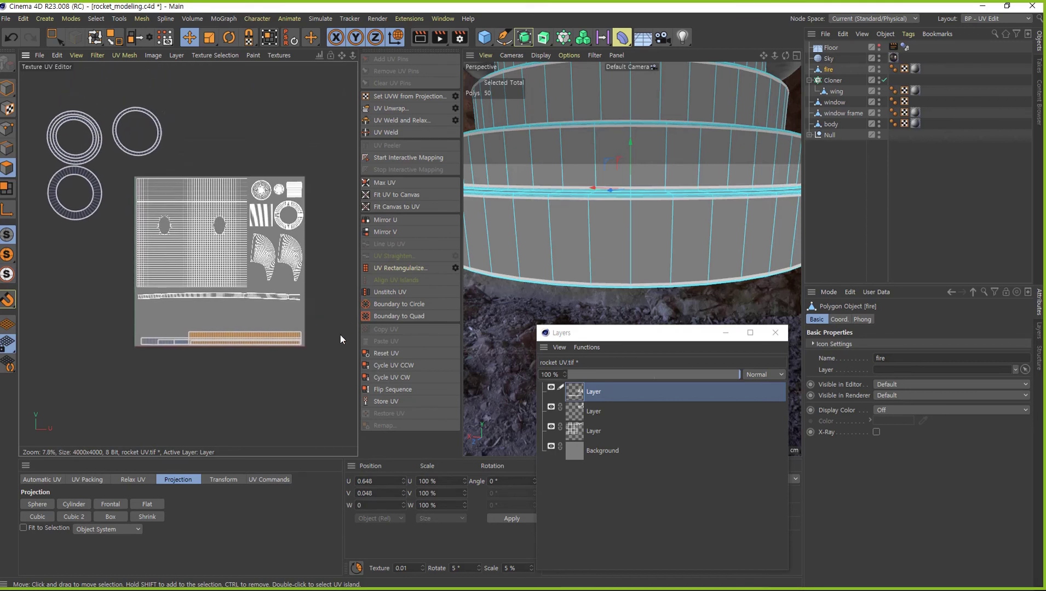
Move the lower-left and upper-right rings into the canvas, shrinking them into a row
{"action": "double_click", "coordinate": [90, 213]}
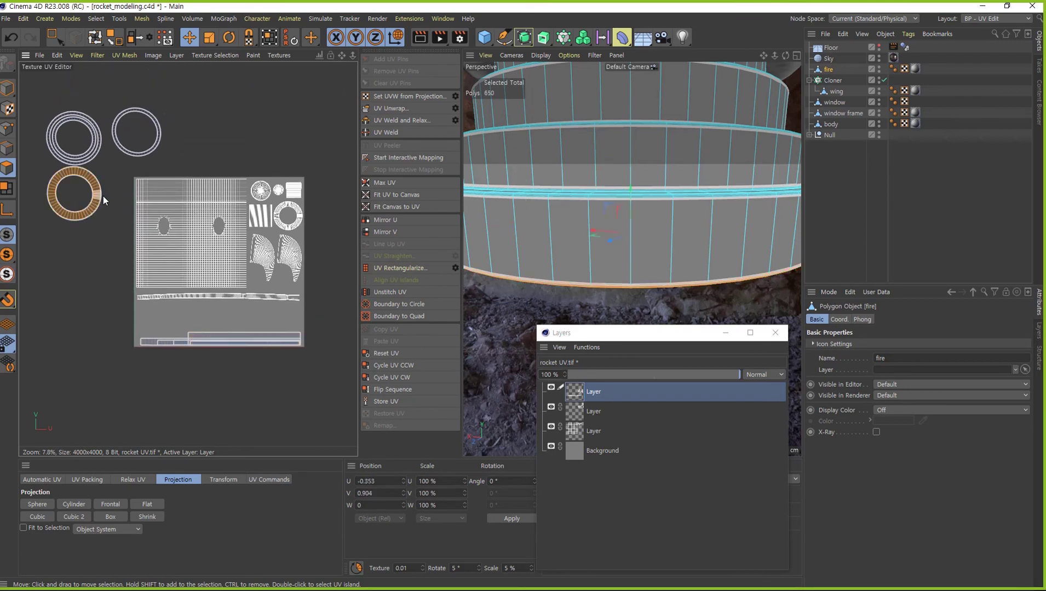
{"action": "mouse_move", "coordinate": [100, 201]}
{"action": "left_mouse_down"}
{"action": "mouse_move", "coordinate": [194, 323]}
{"action": "mouse_move", "coordinate": [91, 347]}
{"action": "left_mouse_up"}
{"action": "key", "text": "t"}
{"action": "key", "text": "e"}
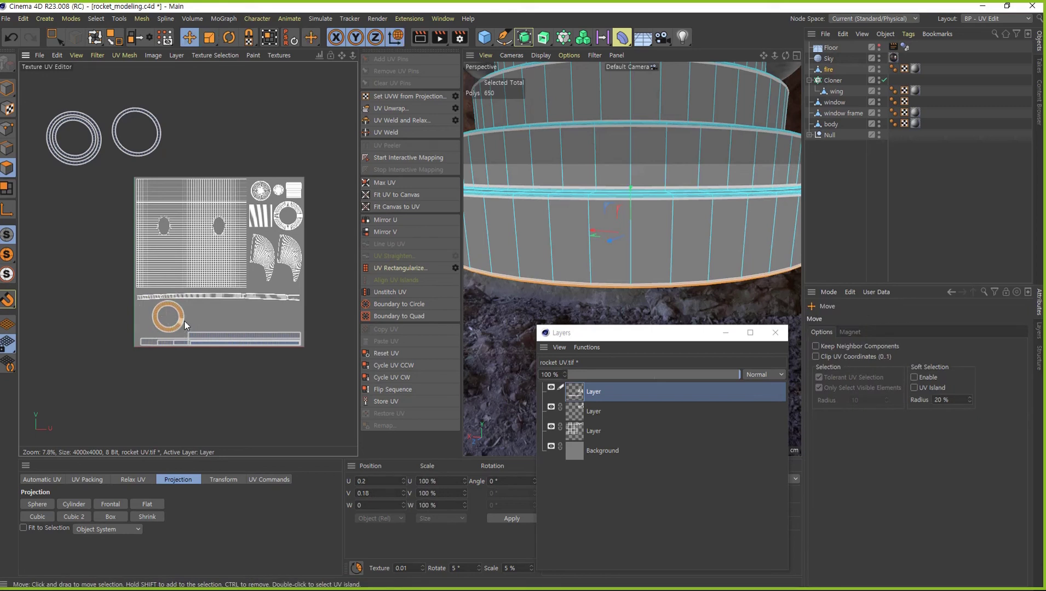
{"action": "left_click_drag", "start_coordinate": [170, 323], "coordinate": [164, 324]}
{"action": "double_click", "coordinate": [155, 151]}
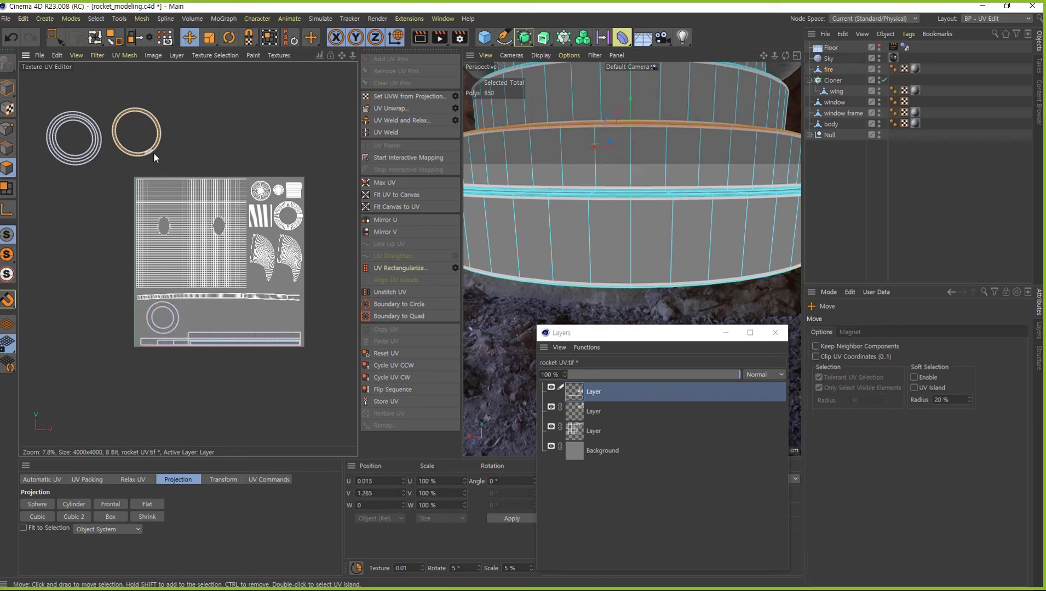
{"action": "left_click_drag", "start_coordinate": [155, 151], "coordinate": [227, 333]}
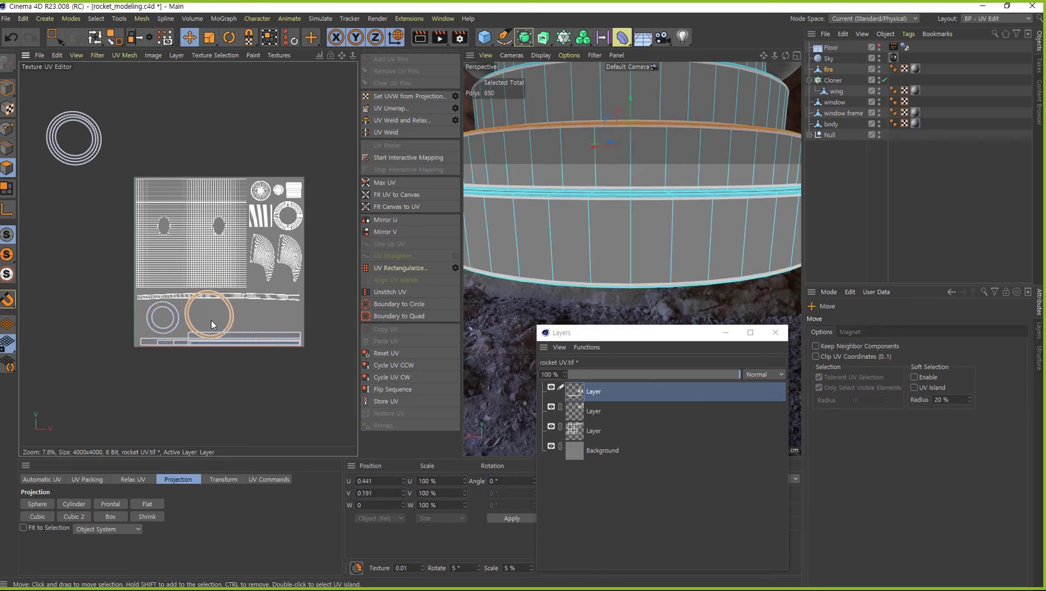
{"action": "key", "text": "t"}
{"action": "left_click_drag", "start_coordinate": [139, 346], "coordinate": [131, 349]}
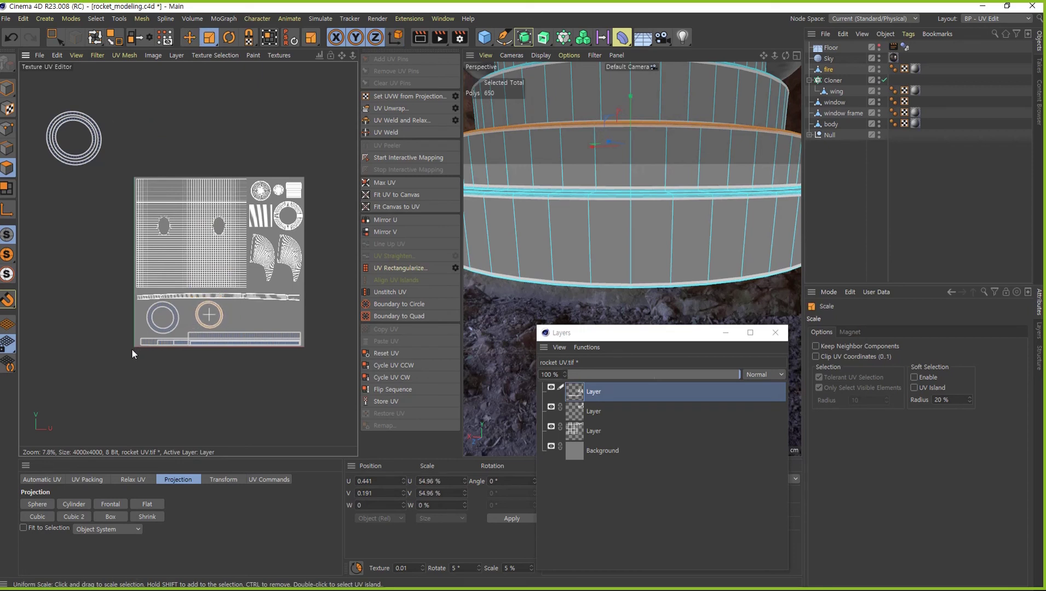
{"action": "key", "text": "e"}
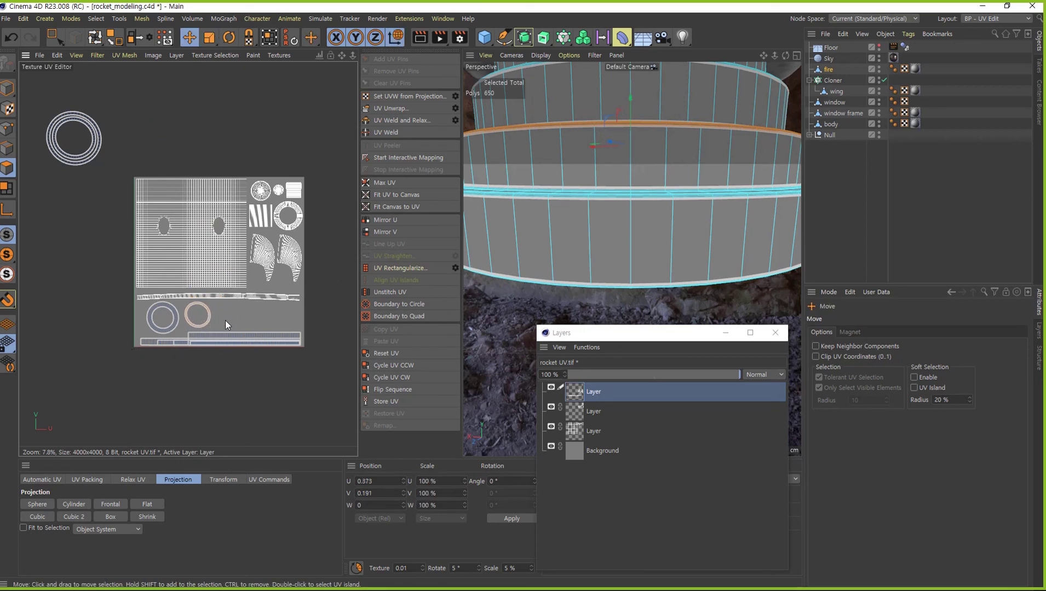
Move and shrink the last two outside rings into the row, then select all fire UVs
{"action": "double_click", "coordinate": [99, 154]}
{"action": "mouse_move", "coordinate": [97, 154]}
{"action": "left_mouse_down"}
{"action": "mouse_move", "coordinate": [263, 330]}
{"action": "mouse_move", "coordinate": [142, 351]}
{"action": "left_mouse_up"}
{"action": "key", "text": "t"}
{"action": "key", "text": "e"}
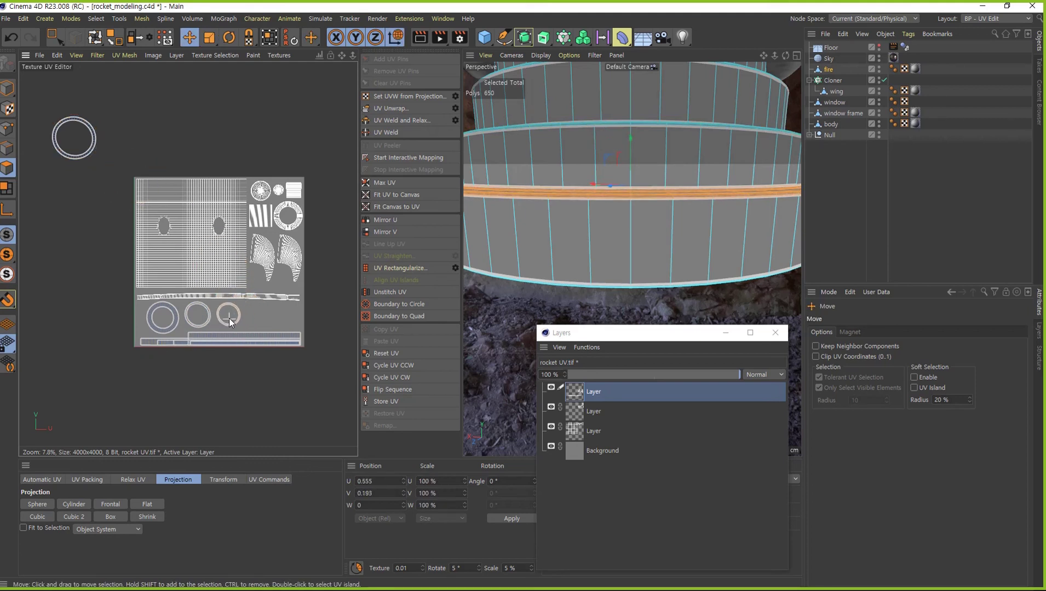
{"action": "left_click_drag", "start_coordinate": [232, 320], "coordinate": [221, 320]}
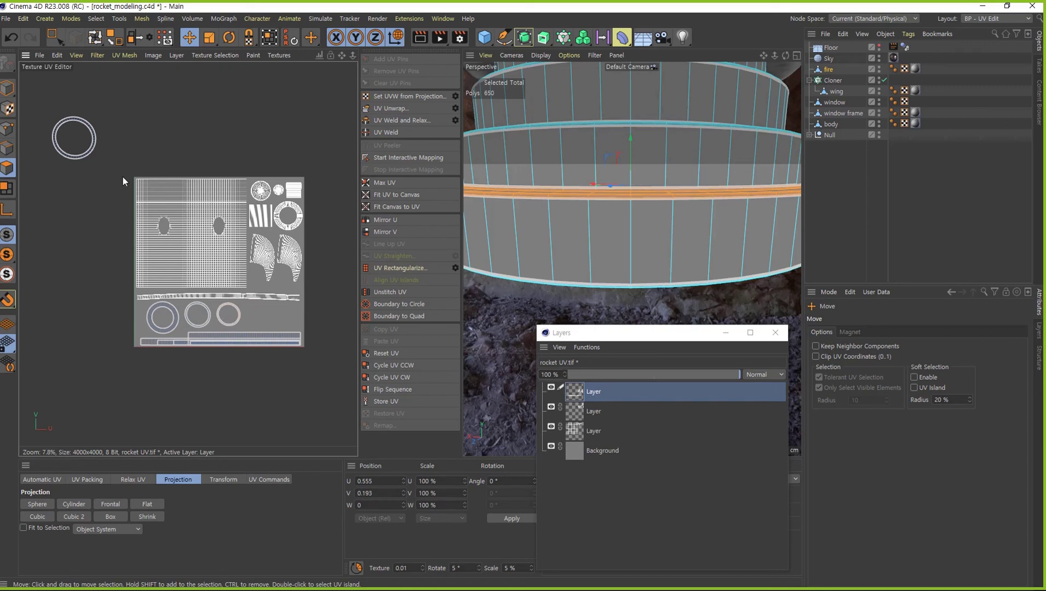
{"action": "double_click", "coordinate": [92, 152]}
{"action": "mouse_move", "coordinate": [91, 152]}
{"action": "left_mouse_down"}
{"action": "mouse_move", "coordinate": [270, 321]}
{"action": "mouse_move", "coordinate": [262, 314]}
{"action": "mouse_move", "coordinate": [194, 334]}
{"action": "left_mouse_up"}
{"action": "key", "text": "t"}
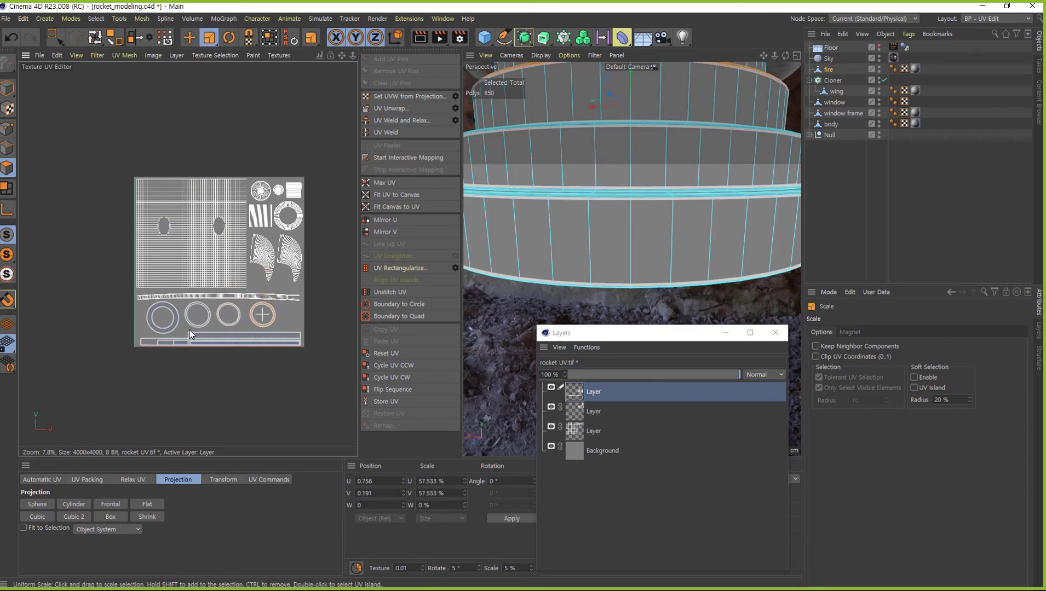
{"action": "key", "text": "e"}
{"action": "left_click_drag", "start_coordinate": [262, 317], "coordinate": [258, 318]}
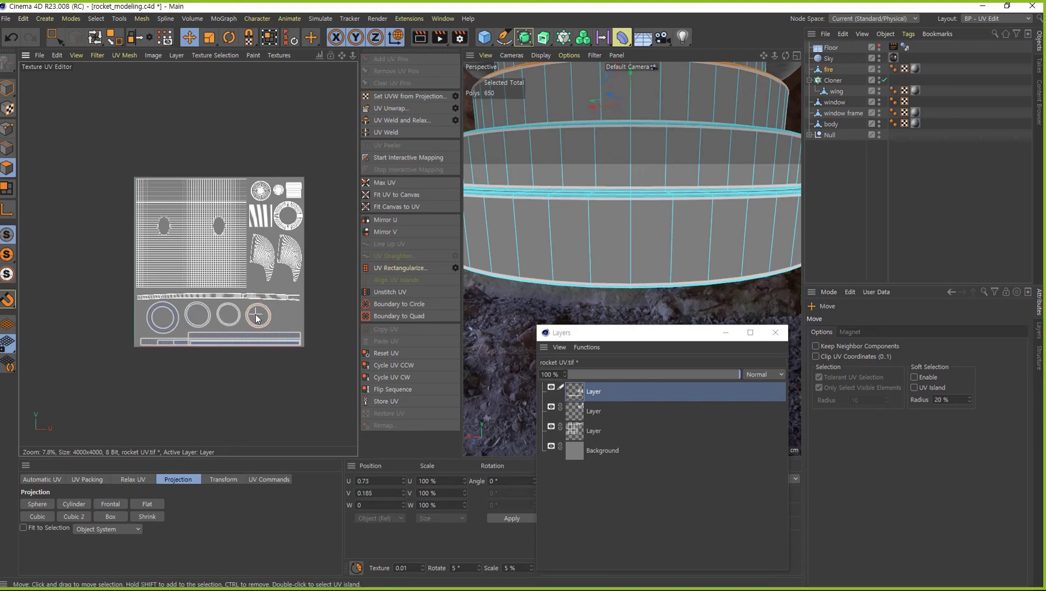
{"action": "scroll", "coordinate": [355, 295], "scroll_direction": "up", "scroll_amount": 2}
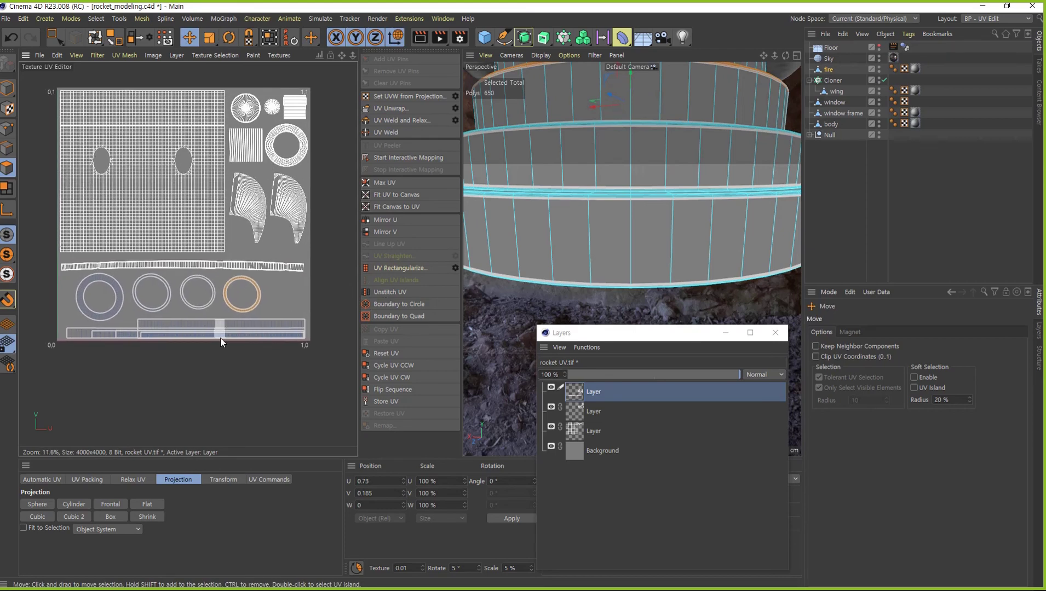
{"action": "key", "text": "ctrl+a"}
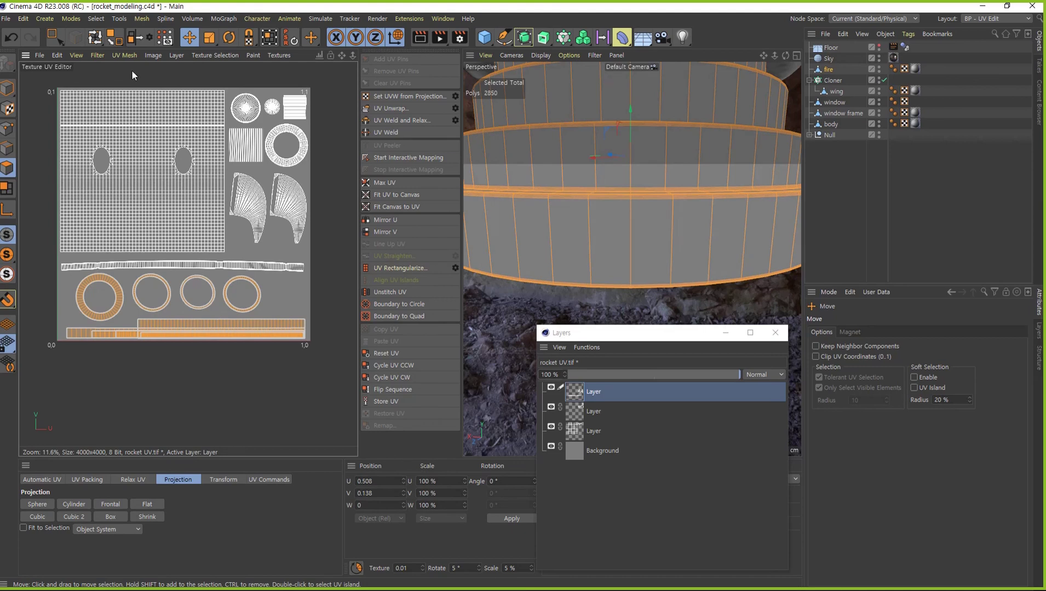
Add another texture layer and outline the fire's UV polygons on it
{"action": "left_click", "coordinate": [177, 56]}
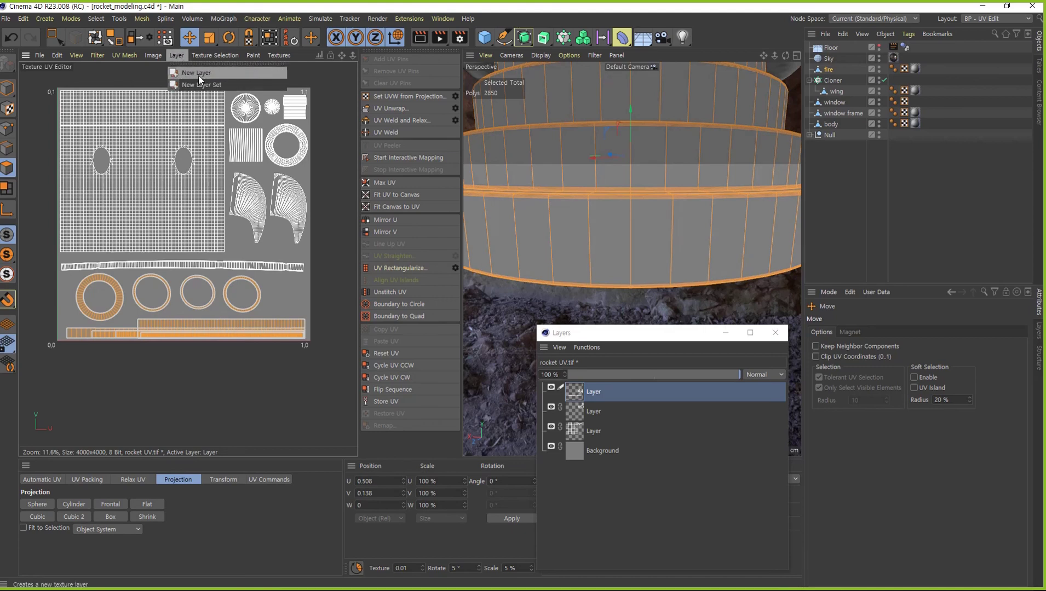
{"action": "left_click", "coordinate": [198, 73]}
{"action": "left_click", "coordinate": [176, 56]}
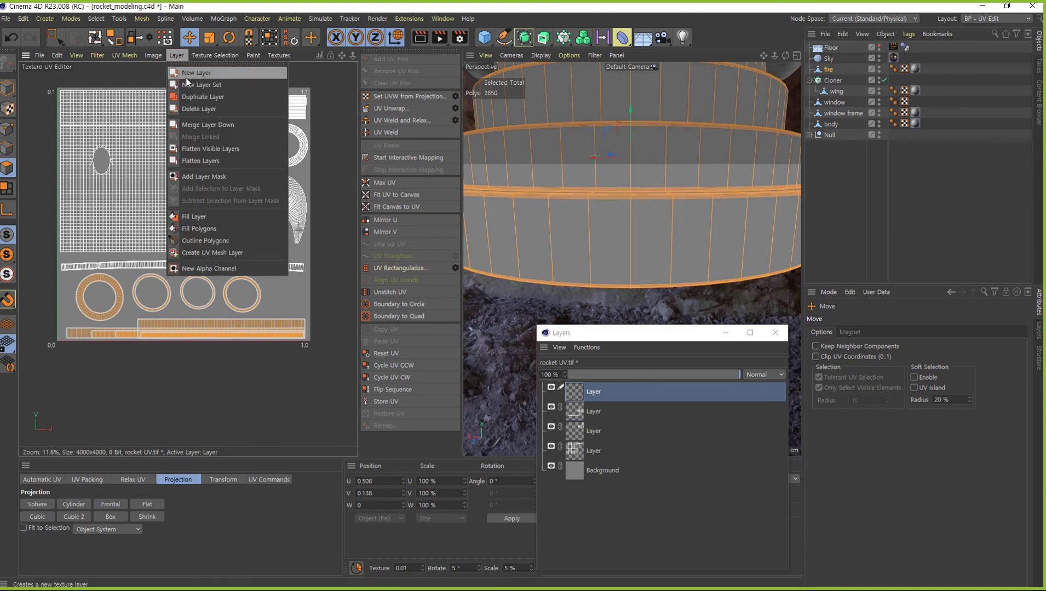
{"action": "left_click", "coordinate": [213, 240]}
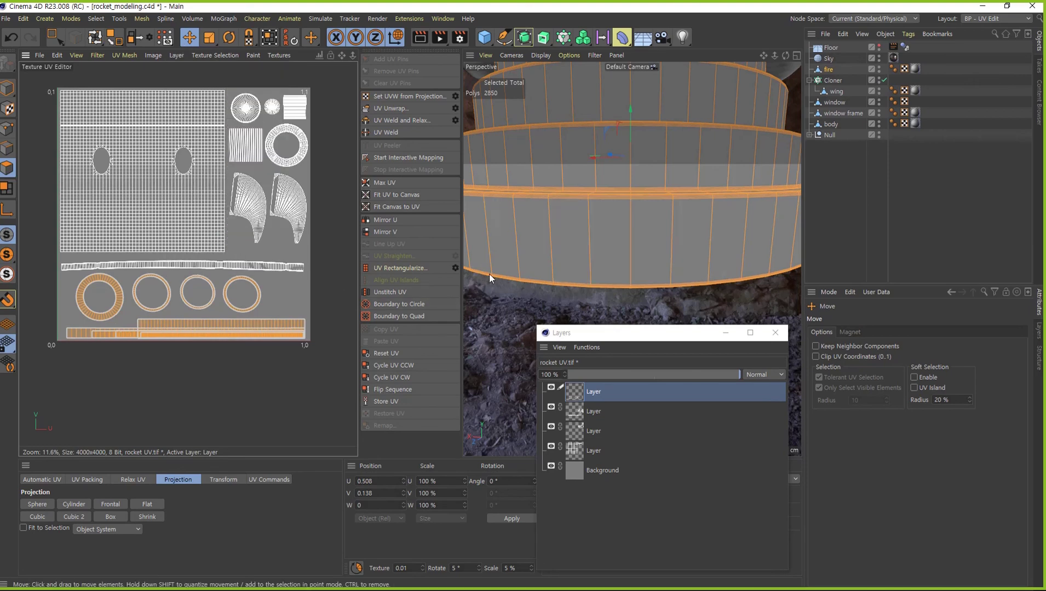
{"action": "scroll", "coordinate": [694, 247], "scroll_direction": "down", "scroll_amount": 5}
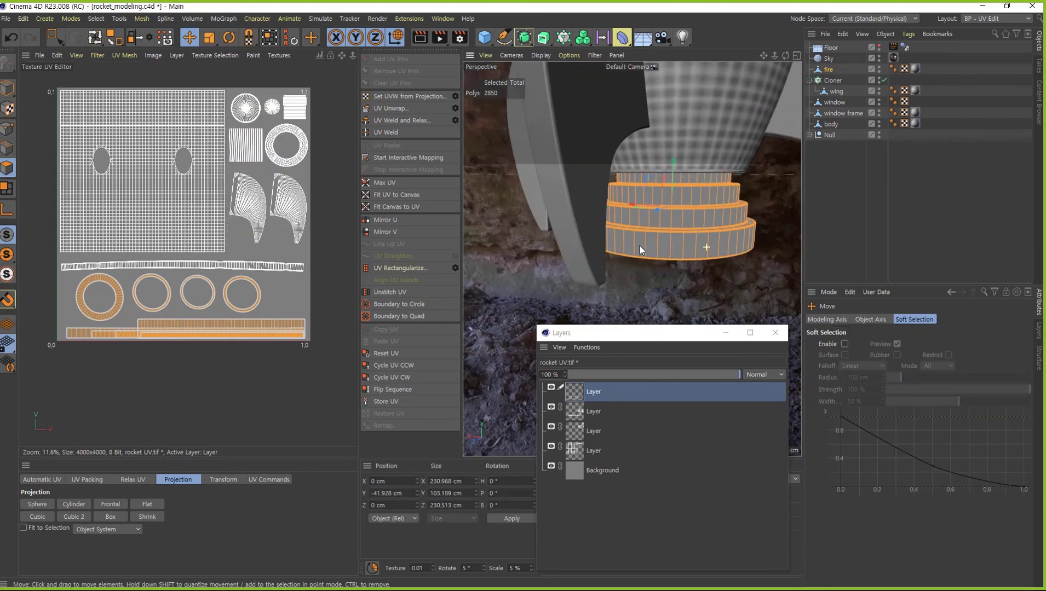
{"action": "mouse_move", "coordinate": [639, 246]}
{"action": "left_mouse_down", "text": "alt"}
{"action": "mouse_move", "coordinate": [607, 230]}
{"action": "mouse_move", "coordinate": [558, 262]}
{"action": "mouse_move", "coordinate": [595, 245]}
{"action": "left_mouse_up", "text": "alt"}
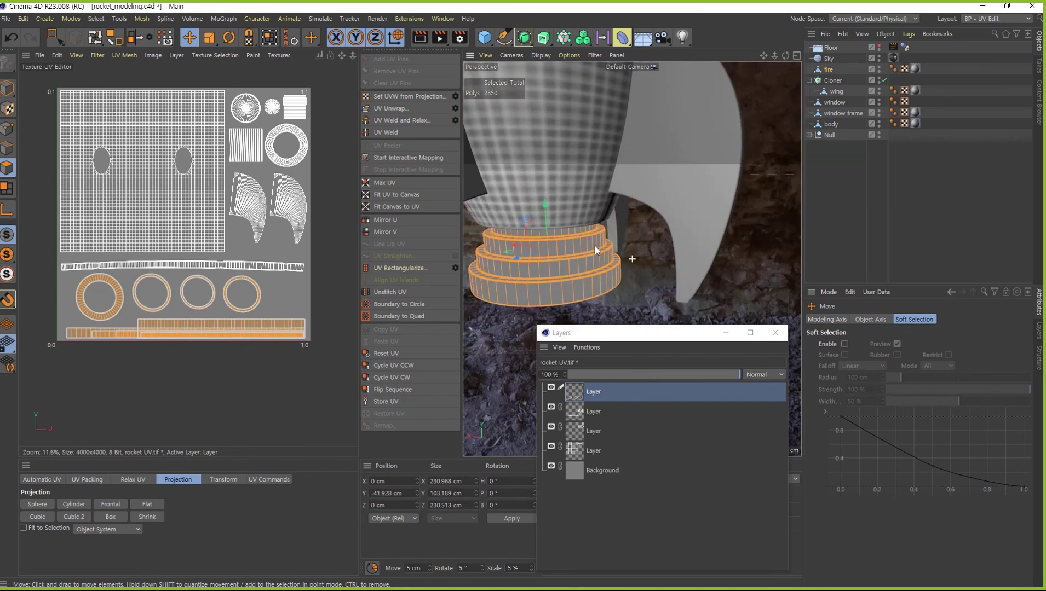
Reselect the fire object and its UV tag, then paint its polygon outlines again
{"action": "left_click", "coordinate": [941, 210]}
{"action": "left_click", "coordinate": [562, 274]}
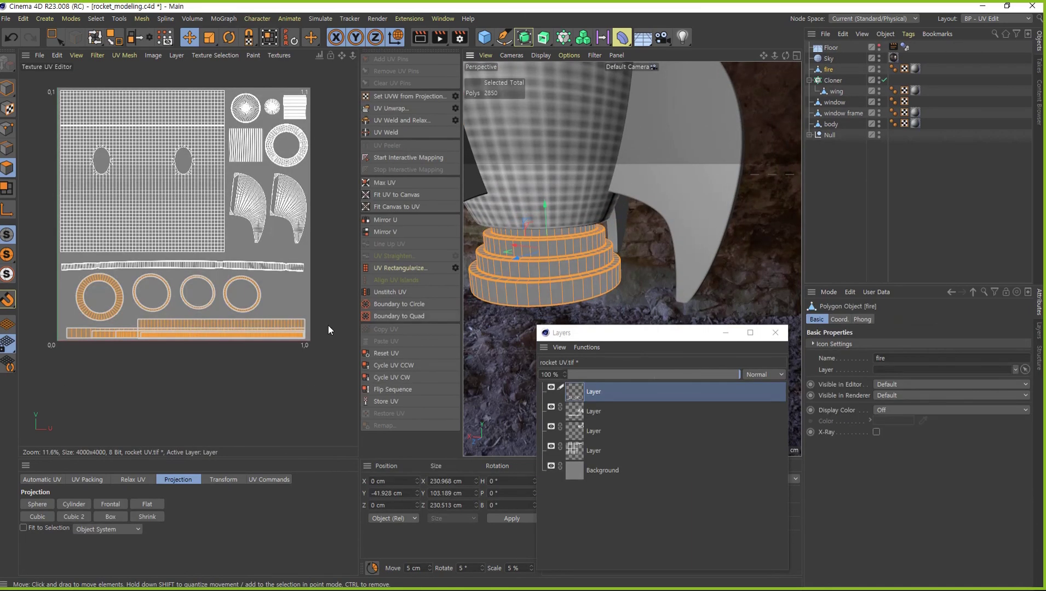
{"action": "left_click", "coordinate": [176, 56]}
{"action": "left_click", "coordinate": [176, 55]}
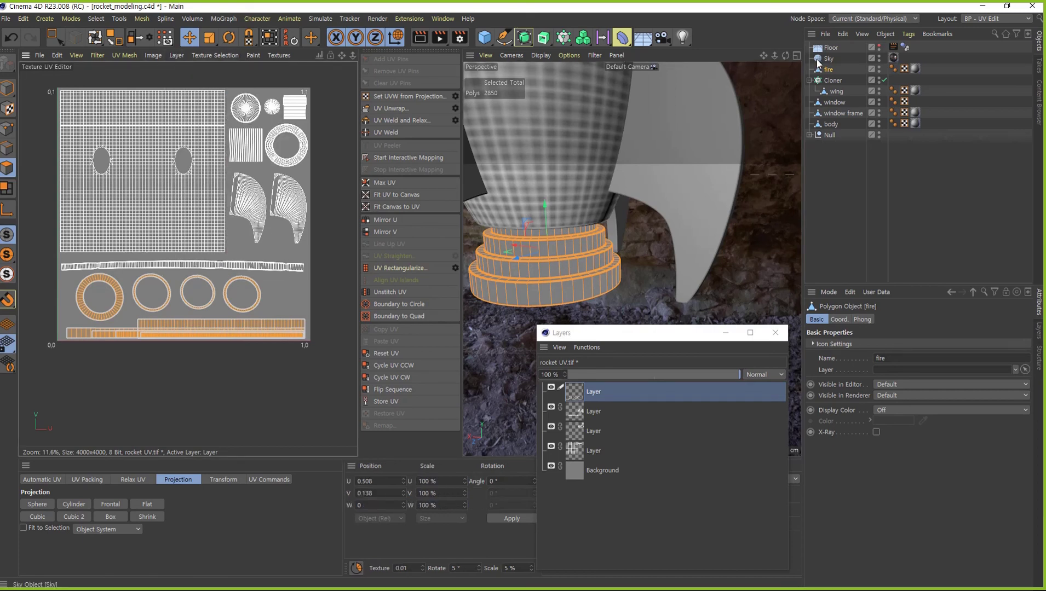
{"action": "left_click", "coordinate": [904, 69]}
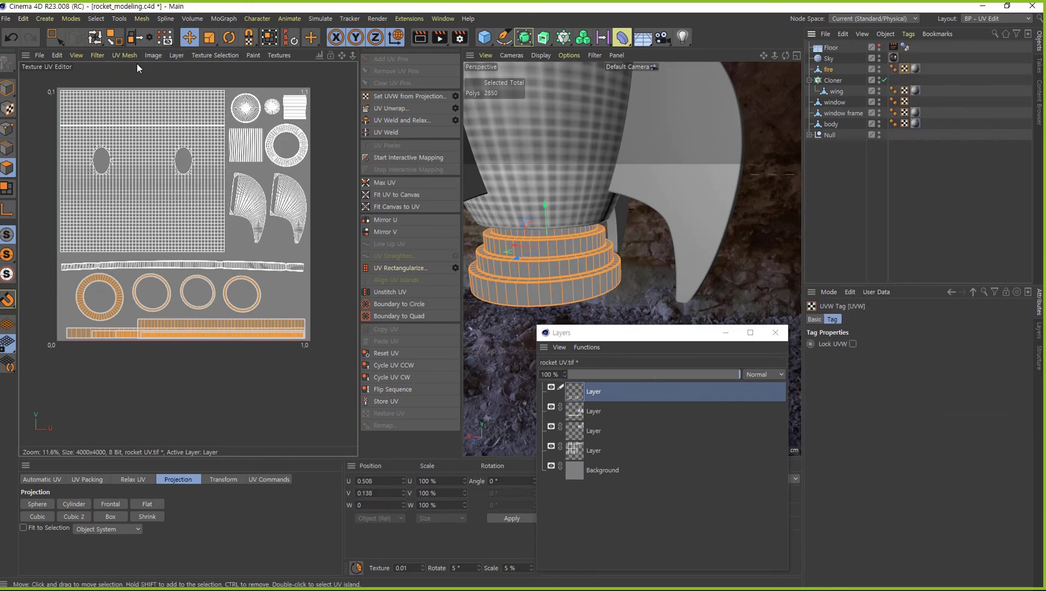
{"action": "left_click", "coordinate": [176, 55]}
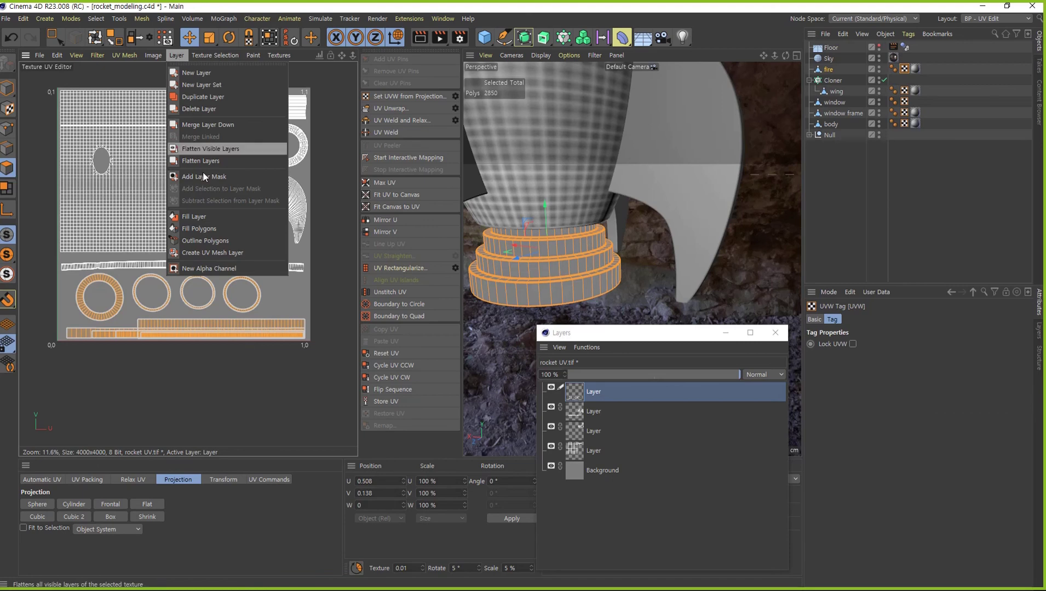
{"action": "left_click", "coordinate": [214, 241]}
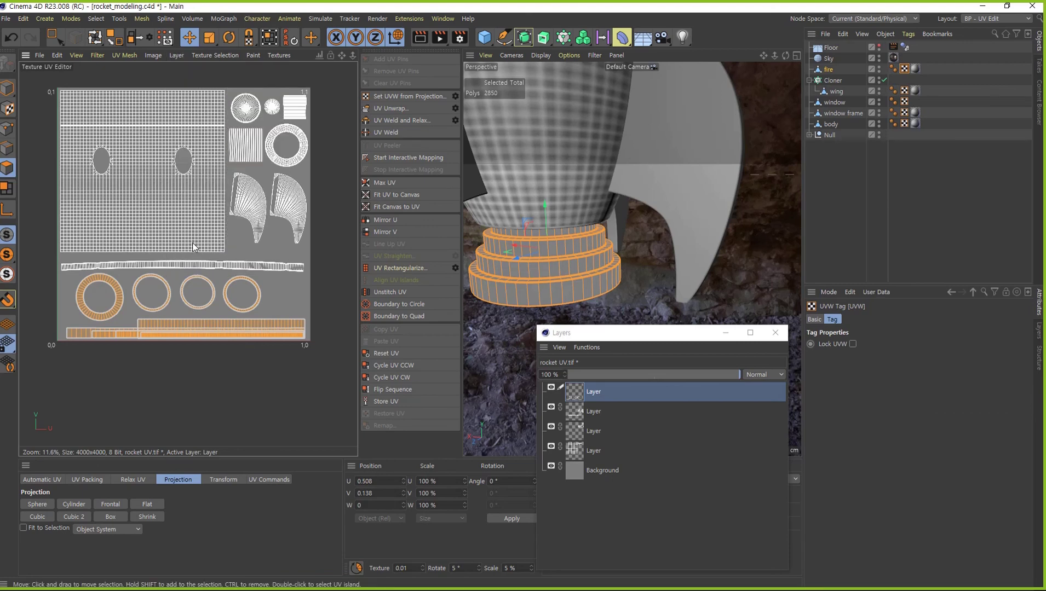
{"action": "key", "text": "Return"}
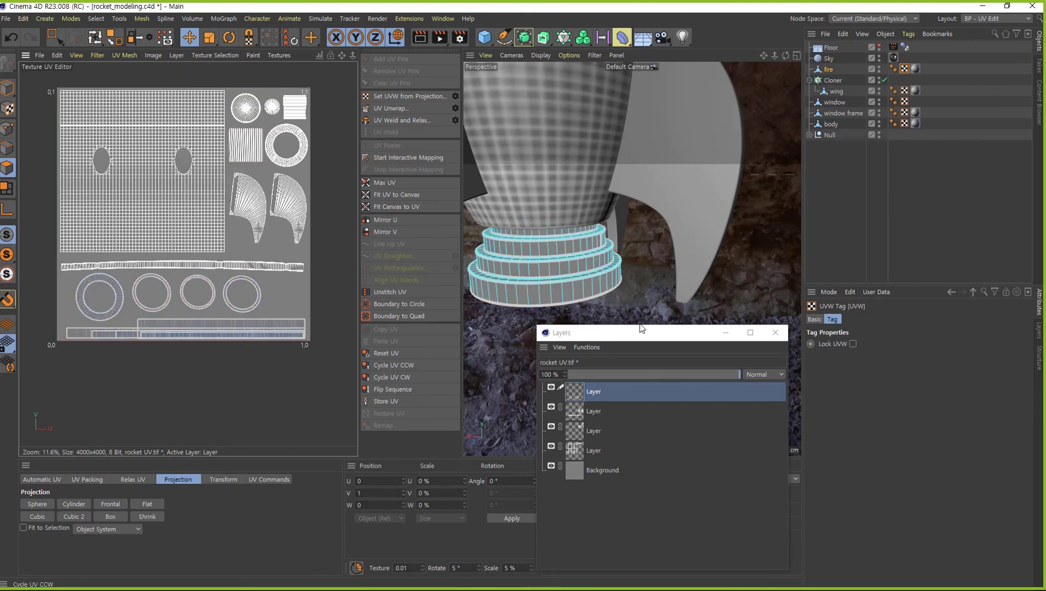
Frame and orbit the rocket, then show and zoom into the wing's UV islands
{"action": "key", "text": "h"}
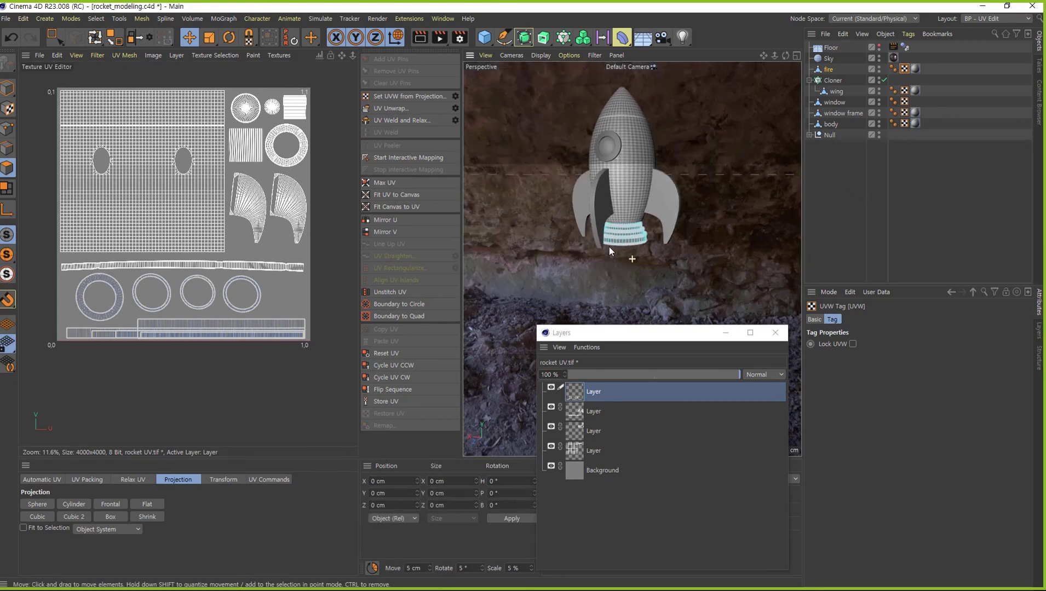
{"action": "left_click_drag", "start_coordinate": [592, 179], "coordinate": [719, 259], "text": "alt"}
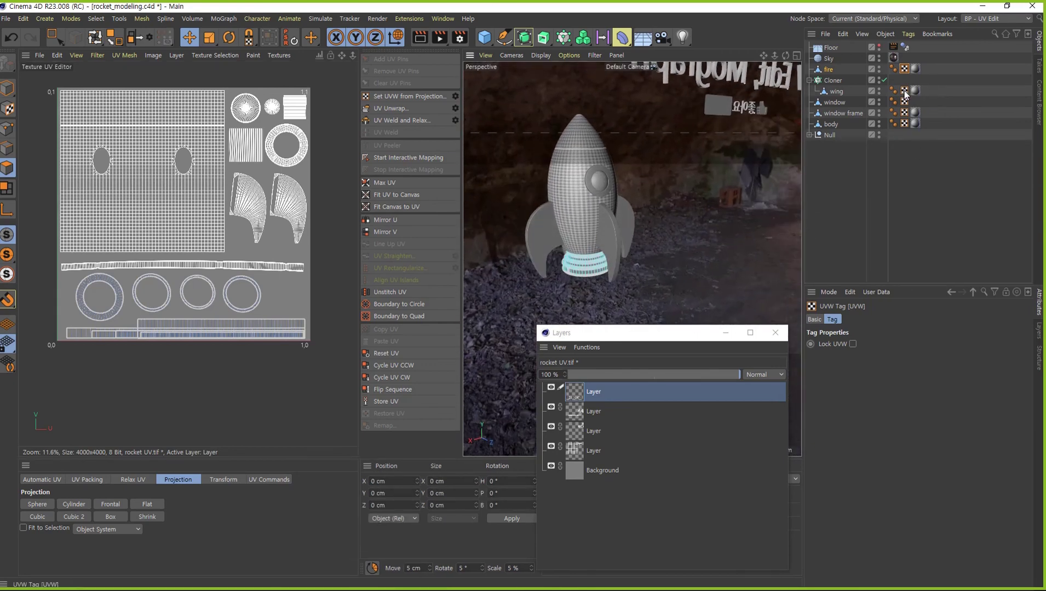
{"action": "left_click", "coordinate": [905, 91]}
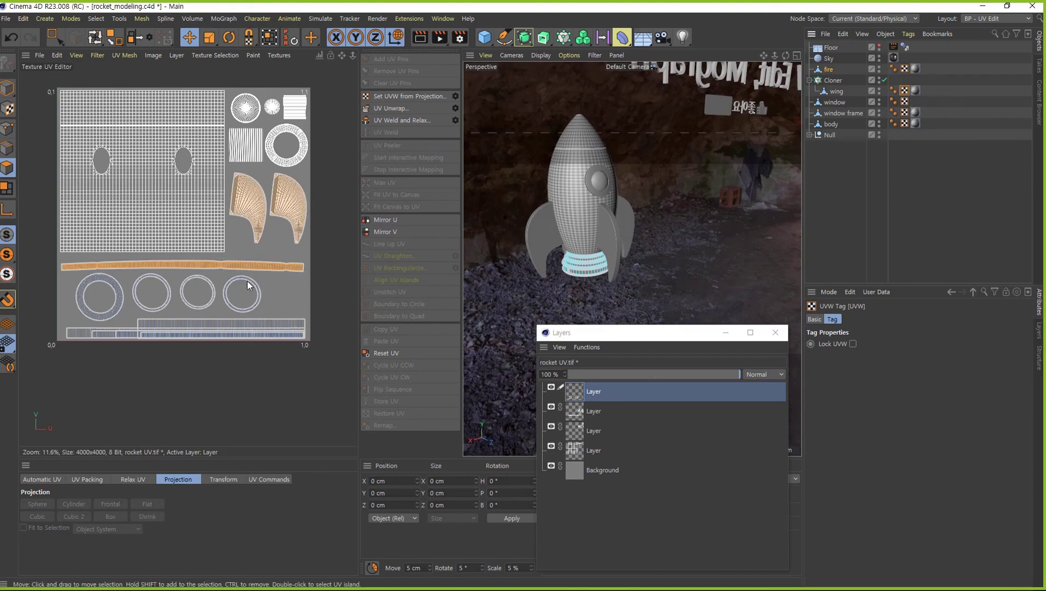
{"action": "scroll", "coordinate": [263, 231], "scroll_direction": "up", "scroll_amount": 2}
{"action": "scroll", "coordinate": [266, 233], "scroll_direction": "up", "scroll_amount": 4}
{"action": "scroll", "coordinate": [266, 233], "scroll_direction": "up", "scroll_amount": 2}
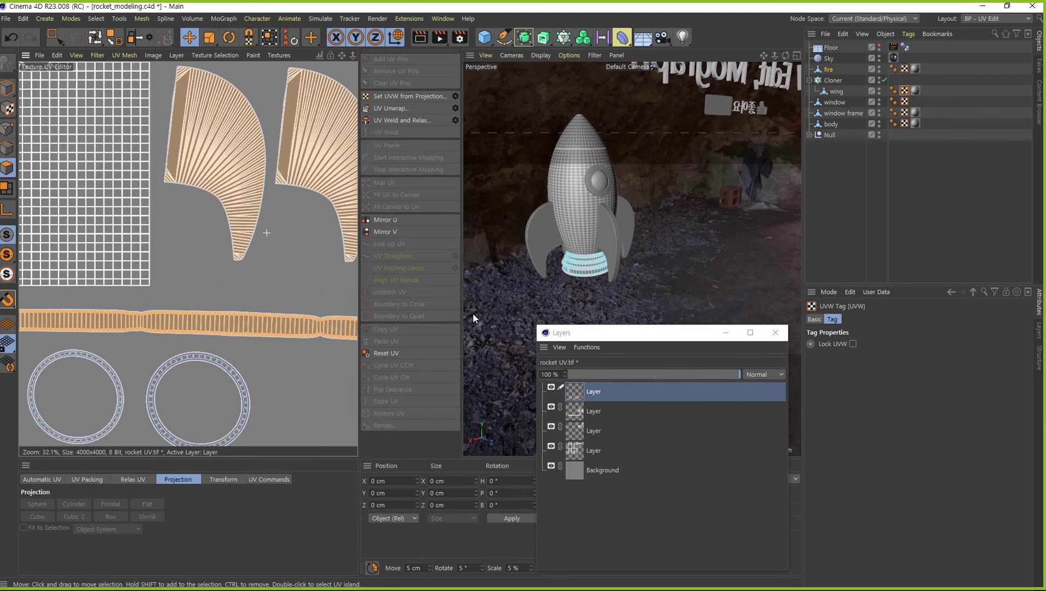
{"action": "scroll", "coordinate": [266, 232], "scroll_direction": "up", "scroll_amount": 2}
{"action": "scroll", "coordinate": [267, 233], "scroll_direction": "up", "scroll_amount": 4}
{"action": "scroll", "coordinate": [267, 232], "scroll_direction": "down", "scroll_amount": 5}
{"action": "scroll", "coordinate": [267, 233], "scroll_direction": "down", "scroll_amount": 6}
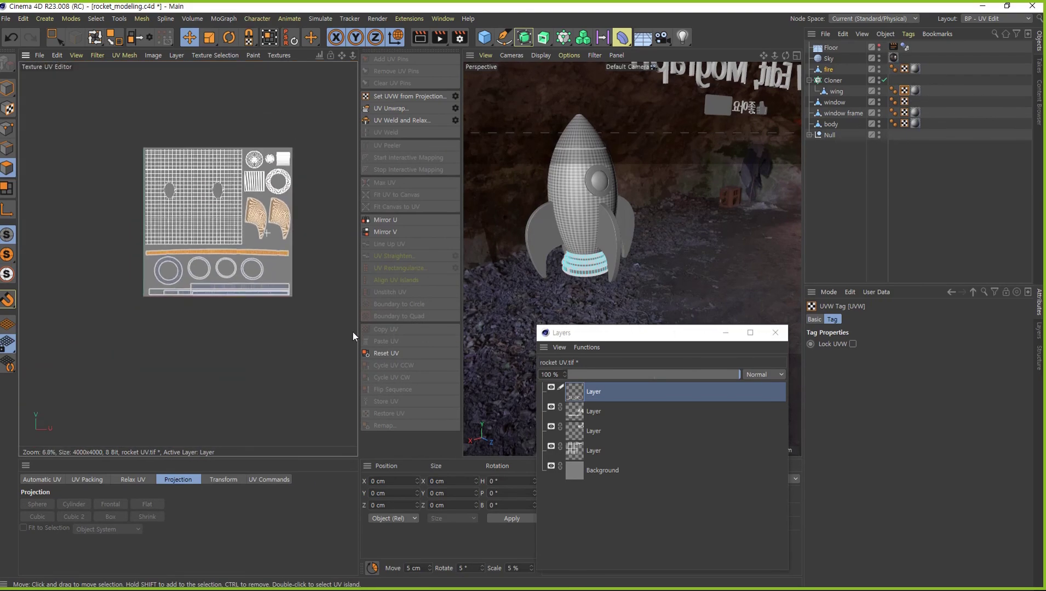
{"action": "scroll", "coordinate": [274, 241], "scroll_direction": "up", "scroll_amount": 3}
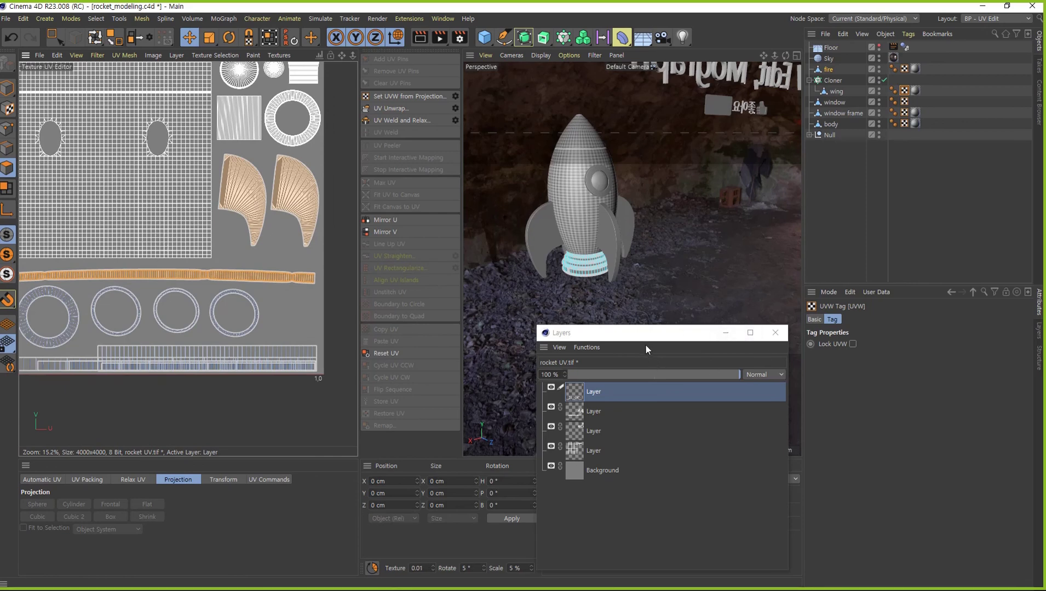
Move the Layers window aside, orbit the rocket, frame the full 0–1 UV canvas, and open File
{"action": "left_click_drag", "start_coordinate": [650, 339], "coordinate": [251, 328]}
{"action": "mouse_move", "coordinate": [561, 233]}
{"action": "left_mouse_down", "text": "alt"}
{"action": "mouse_move", "coordinate": [585, 262]}
{"action": "mouse_move", "coordinate": [617, 264]}
{"action": "mouse_move", "coordinate": [634, 219]}
{"action": "left_mouse_up", "text": "alt"}
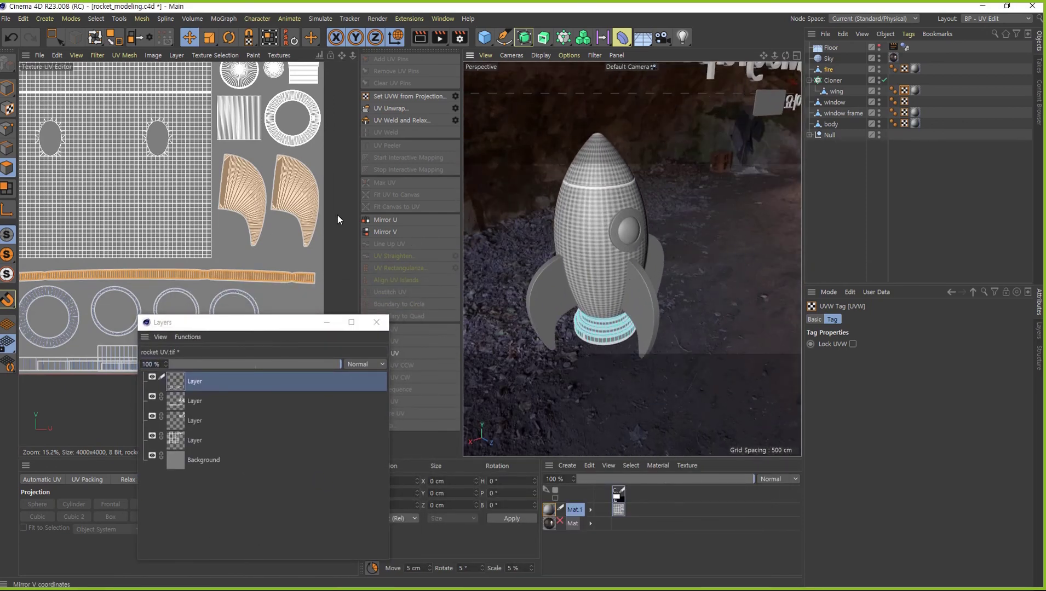
{"action": "mouse_move", "coordinate": [641, 300]}
{"action": "left_mouse_down", "text": "alt"}
{"action": "mouse_move", "coordinate": [526, 272]}
{"action": "mouse_move", "coordinate": [488, 278]}
{"action": "mouse_move", "coordinate": [593, 292]}
{"action": "mouse_move", "coordinate": [579, 269]}
{"action": "mouse_move", "coordinate": [597, 285]}
{"action": "left_mouse_up", "text": "alt"}
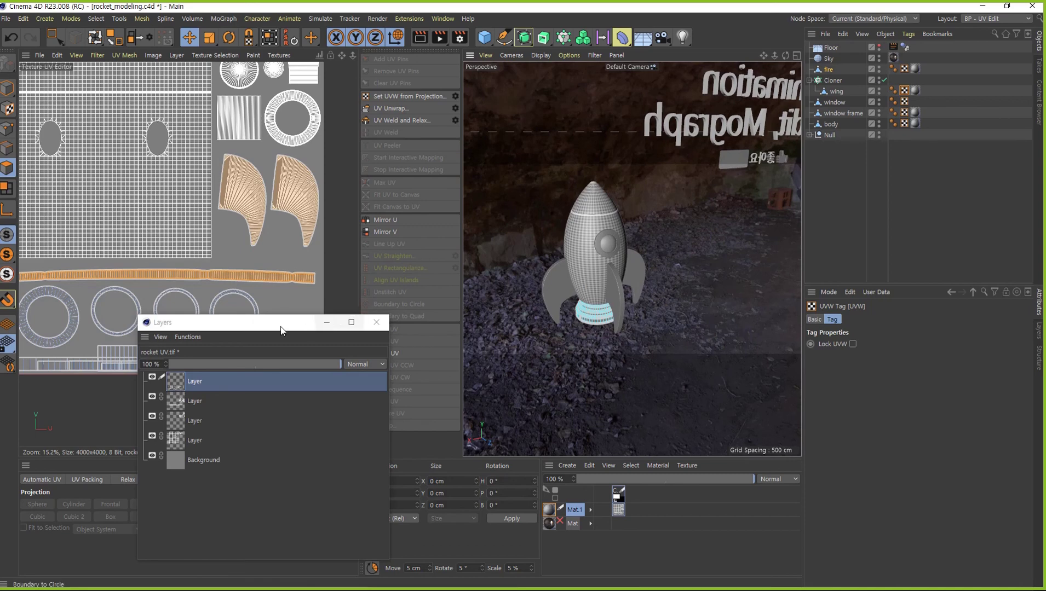
{"action": "left_click_drag", "start_coordinate": [280, 323], "coordinate": [866, 332]}
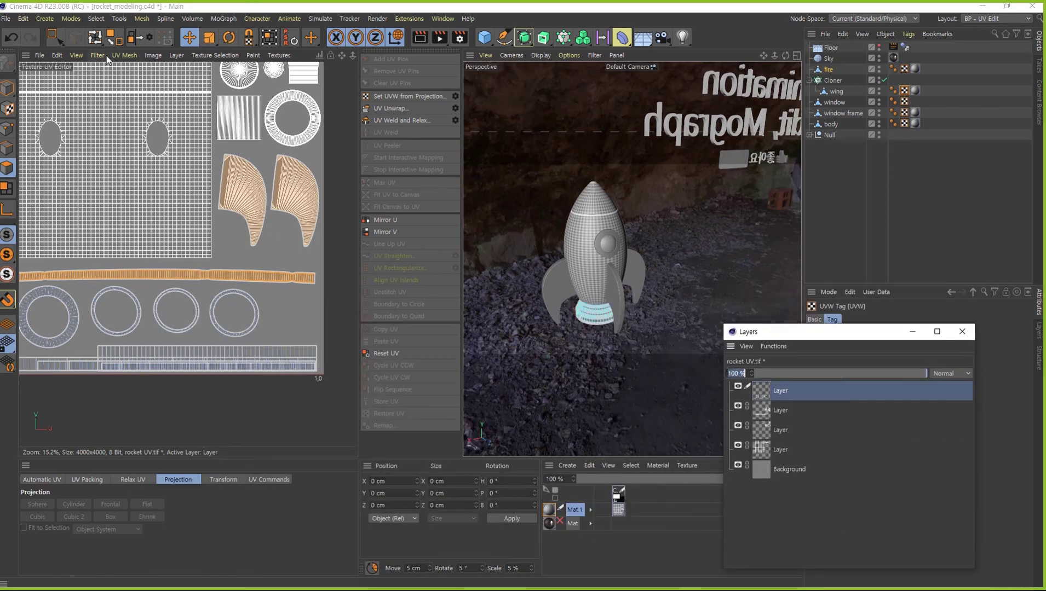
{"action": "scroll", "coordinate": [358, 295], "scroll_direction": "down", "scroll_amount": 1}
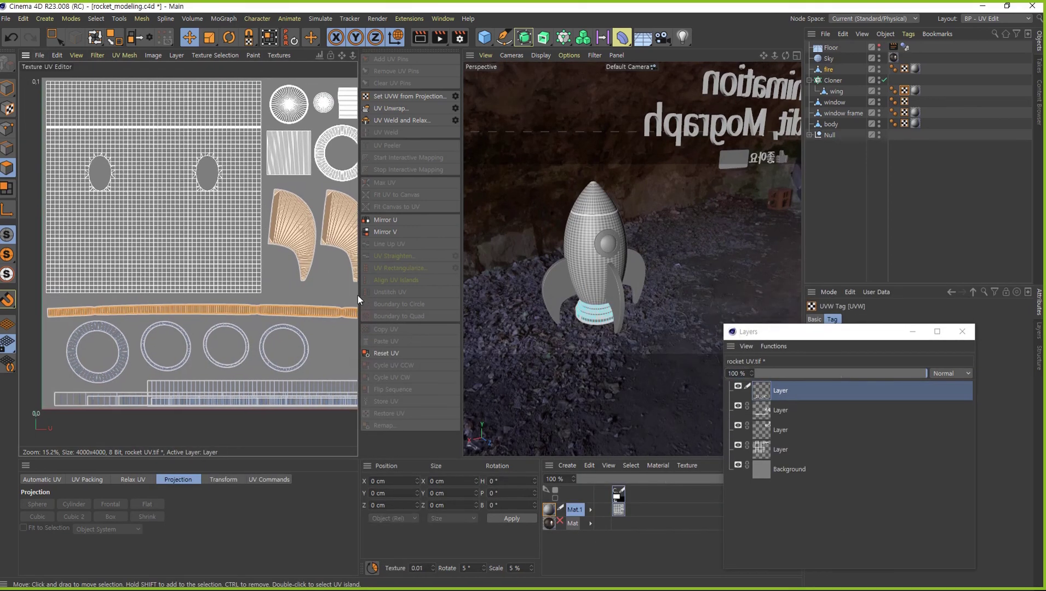
{"action": "middle_click_drag", "start_coordinate": [199, 209], "coordinate": [343, 298]}
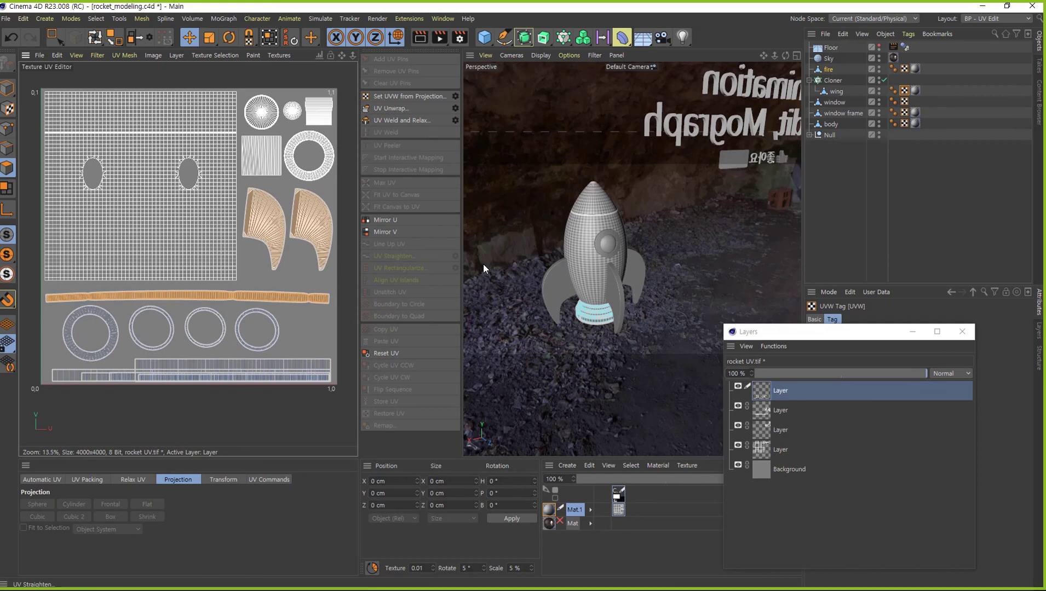
{"action": "left_click", "coordinate": [9, 20]}
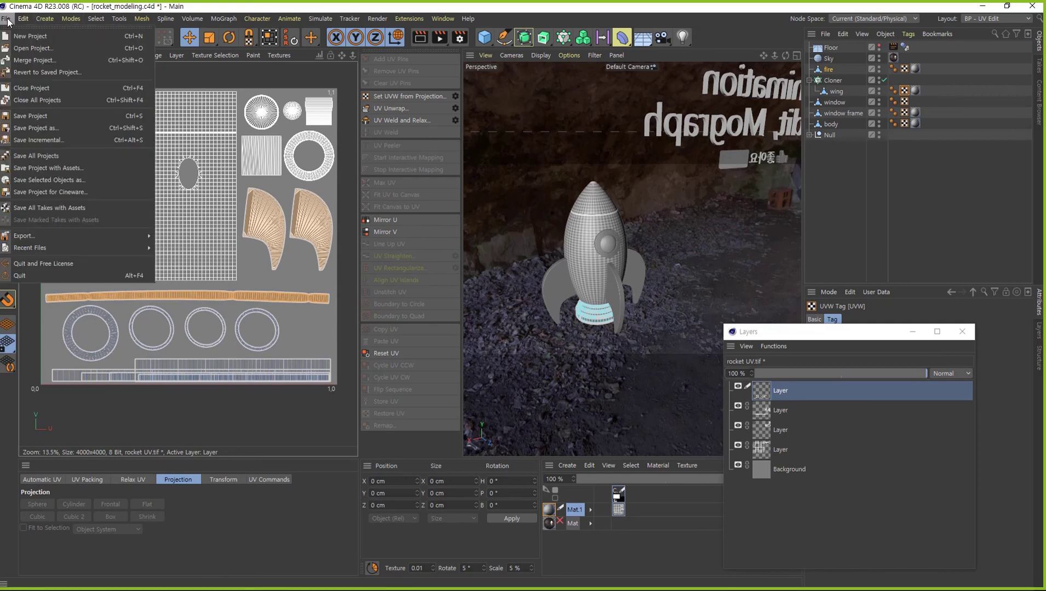
Save the project along with its rocket UV.tif texture changes, then open File Explorer
{"action": "left_click", "coordinate": [47, 117]}
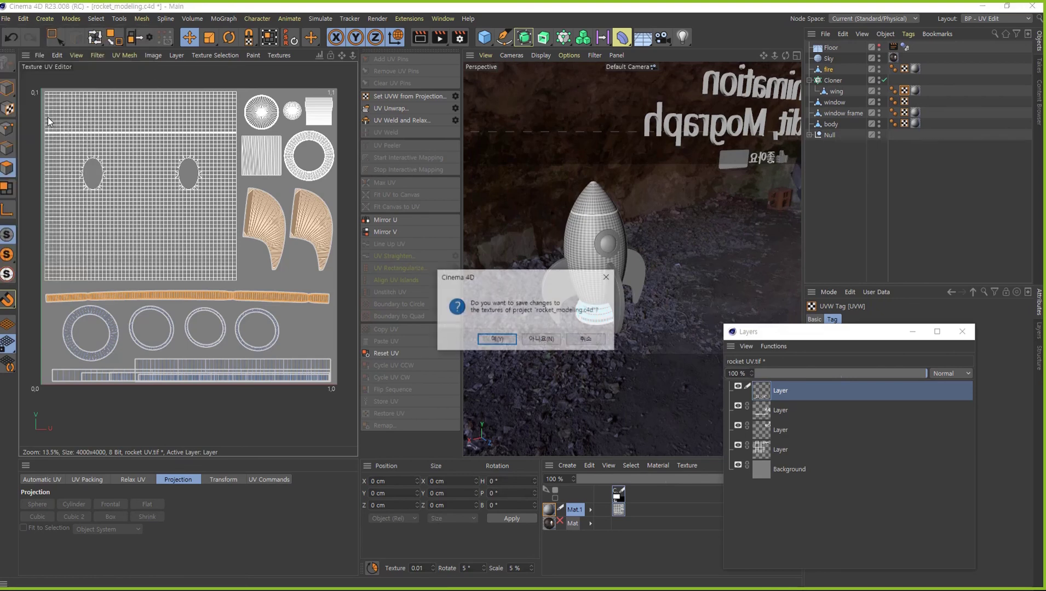
{"action": "left_click_drag", "start_coordinate": [530, 282], "coordinate": [350, 248]}
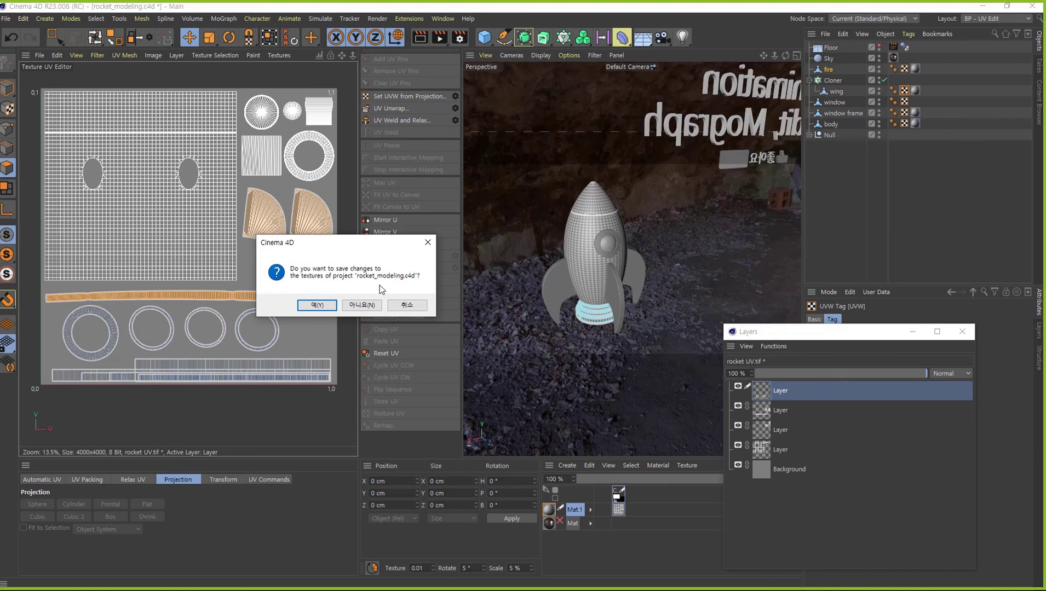
{"action": "left_click", "coordinate": [312, 307]}
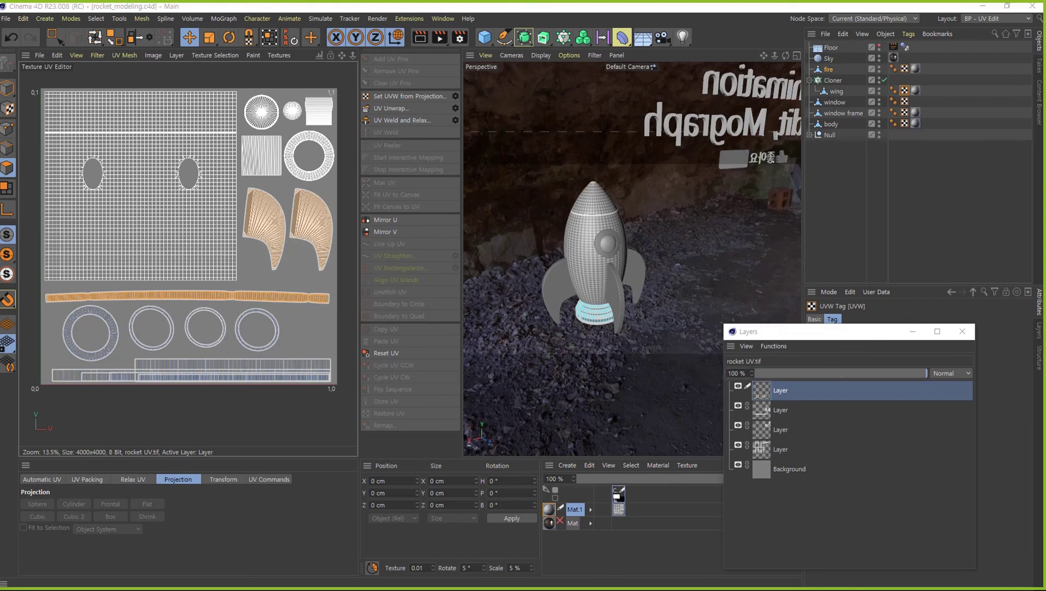
{"action": "key", "text": "super+e"}
Go through the multimedia course, 수업내용, cinema4d and rocket folders and select rocket UV.tif
{"action": "left_click_drag", "start_coordinate": [316, 196], "coordinate": [432, 116]}
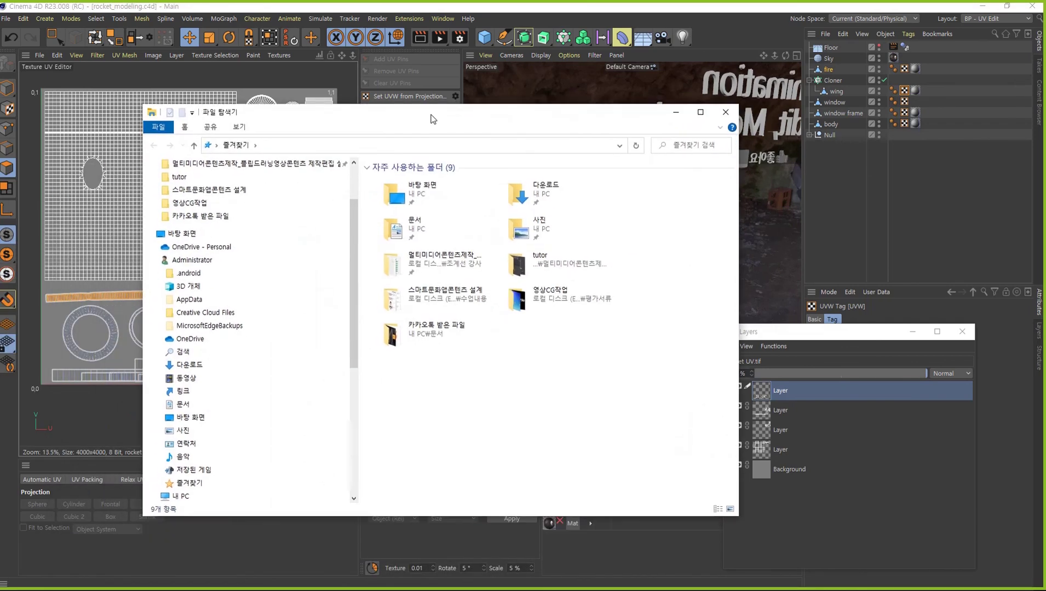
{"action": "left_click", "coordinate": [460, 259]}
{"action": "double_click", "coordinate": [460, 259]}
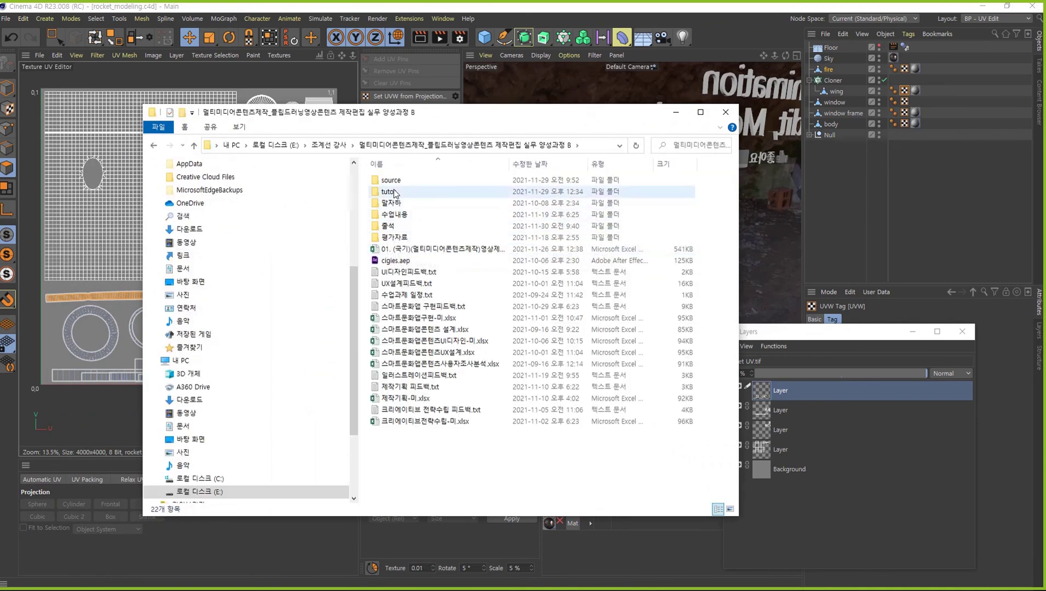
{"action": "left_click", "coordinate": [402, 215]}
{"action": "double_click", "coordinate": [403, 216]}
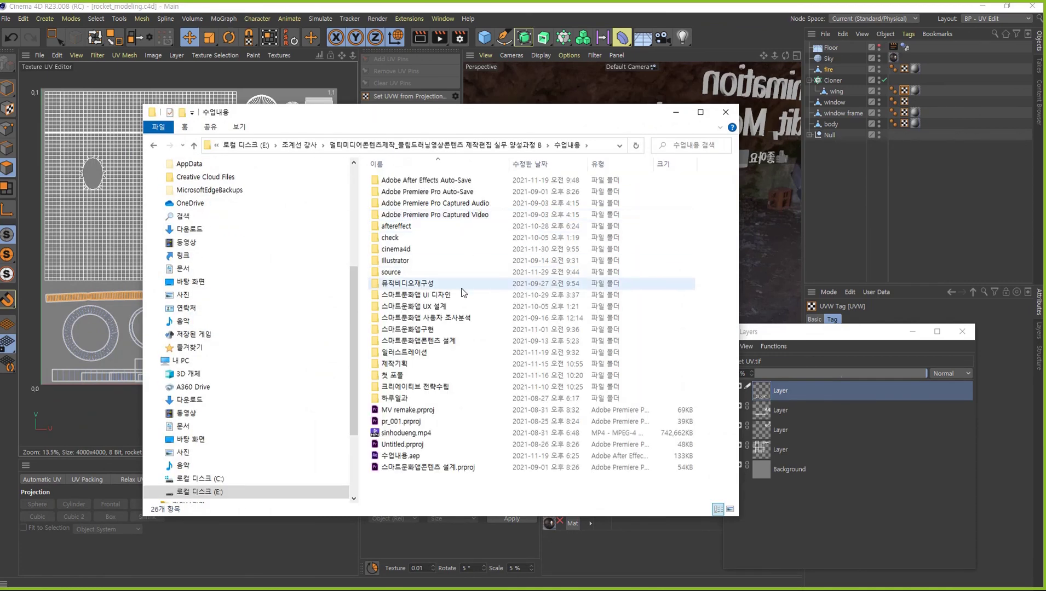
{"action": "left_click", "coordinate": [451, 255]}
{"action": "double_click", "coordinate": [451, 256]}
{"action": "left_click", "coordinate": [652, 192]}
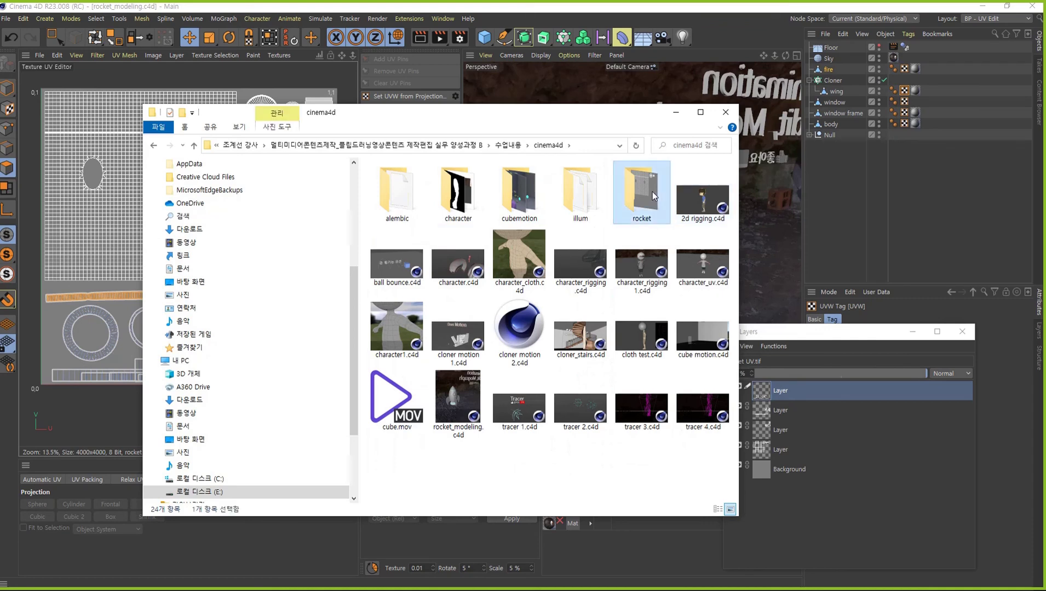
{"action": "double_click", "coordinate": [651, 192]}
{"action": "left_click", "coordinate": [379, 185]}
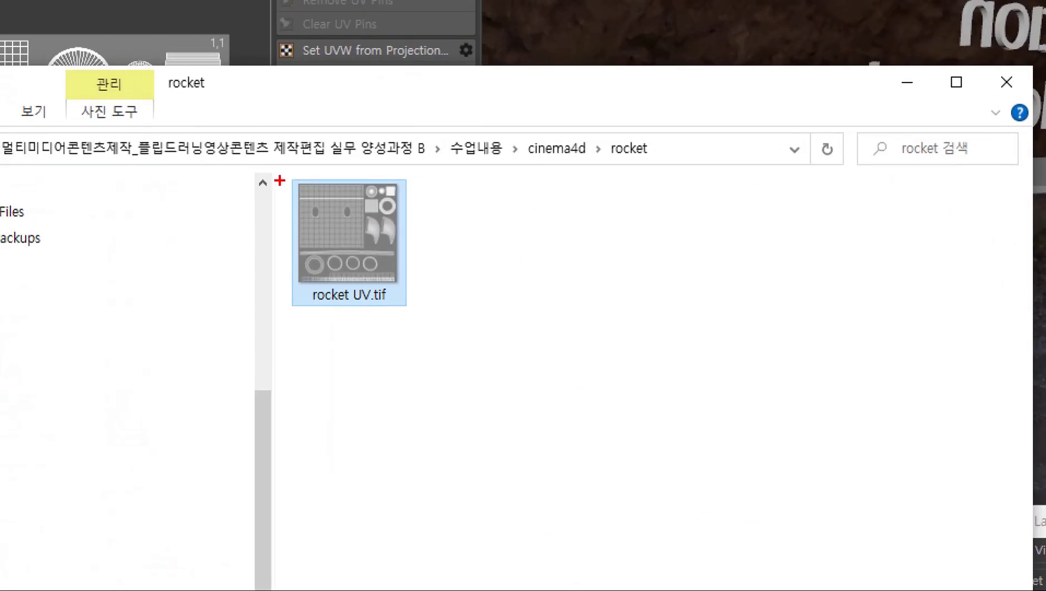
{"action": "left_click_drag", "start_coordinate": [280, 171], "coordinate": [425, 313]}
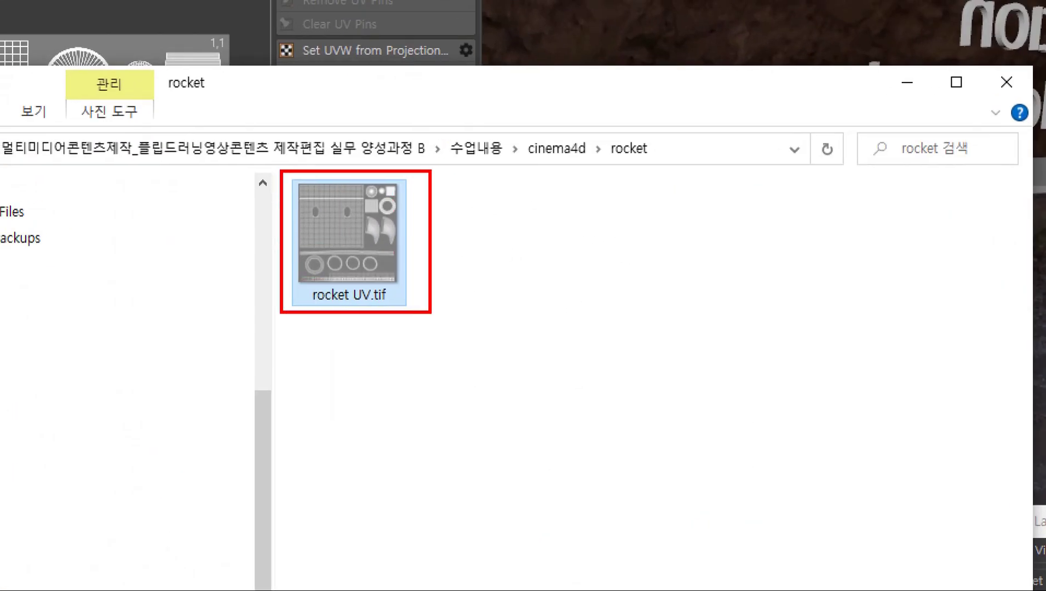